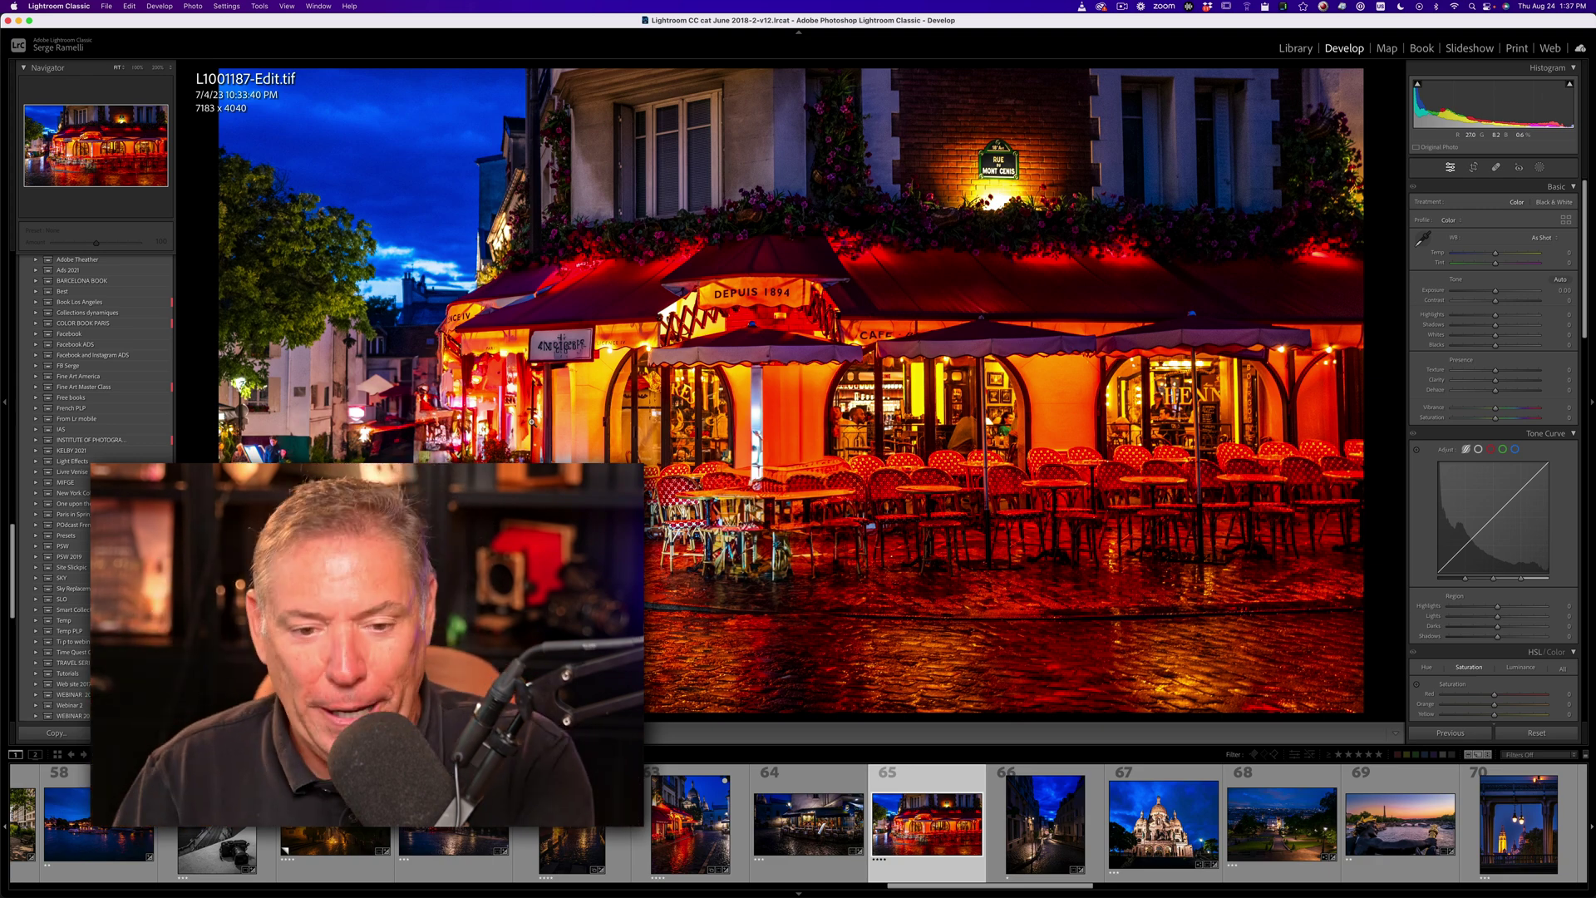
# Step: Switch to Finder and load the brush file Weather brushes free.abr from the Desktop
pyautogui.press('super+Tab')
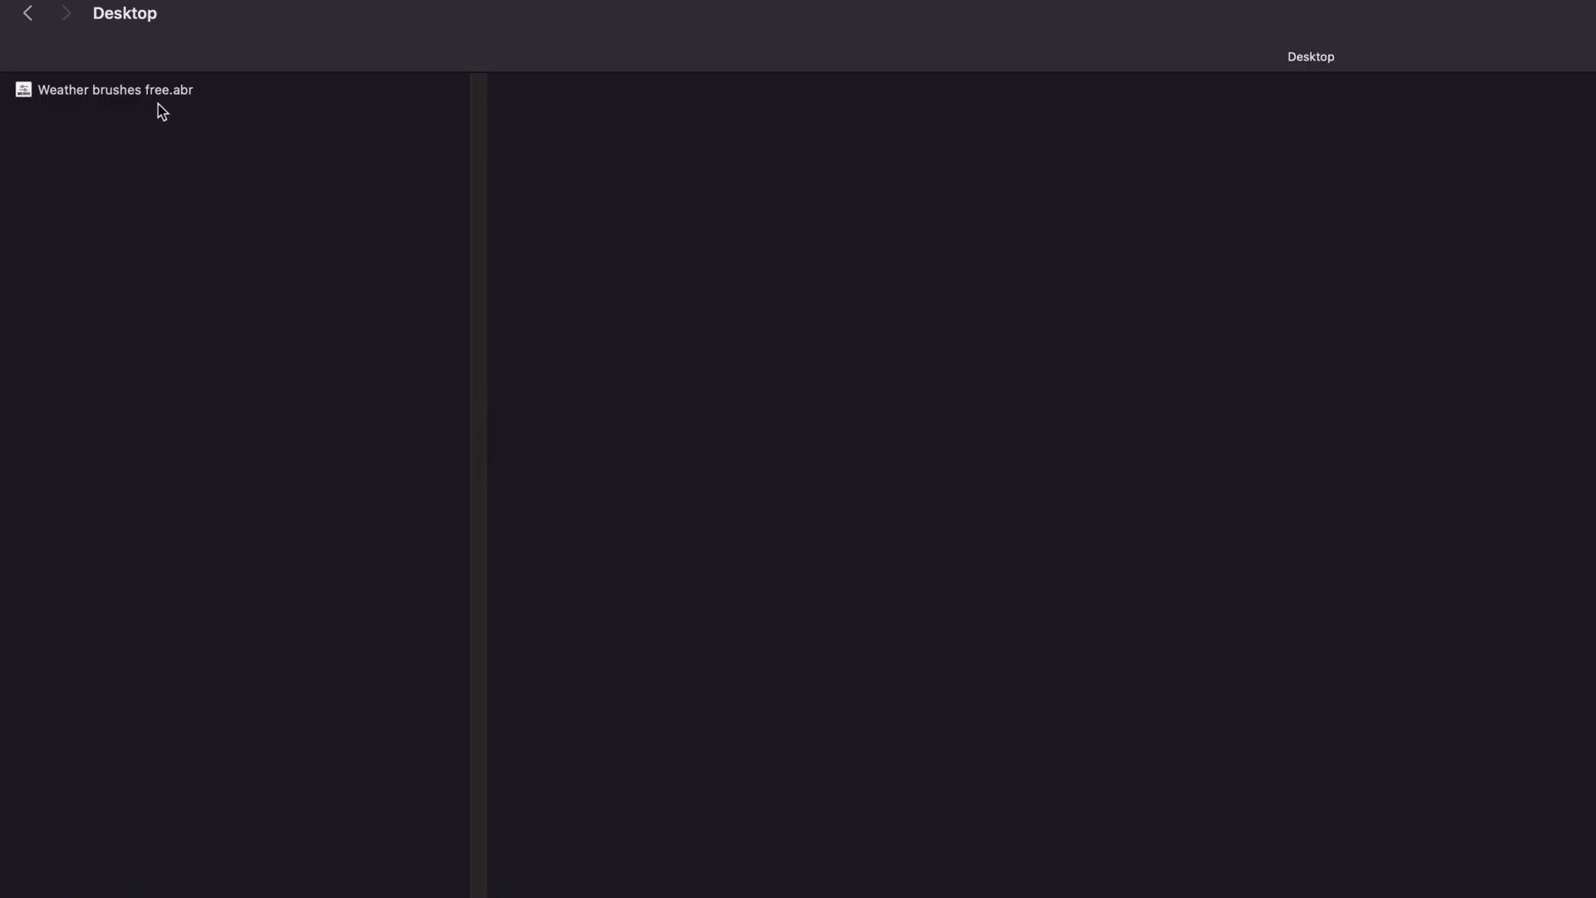
pyautogui.doubleClick(190, 93)
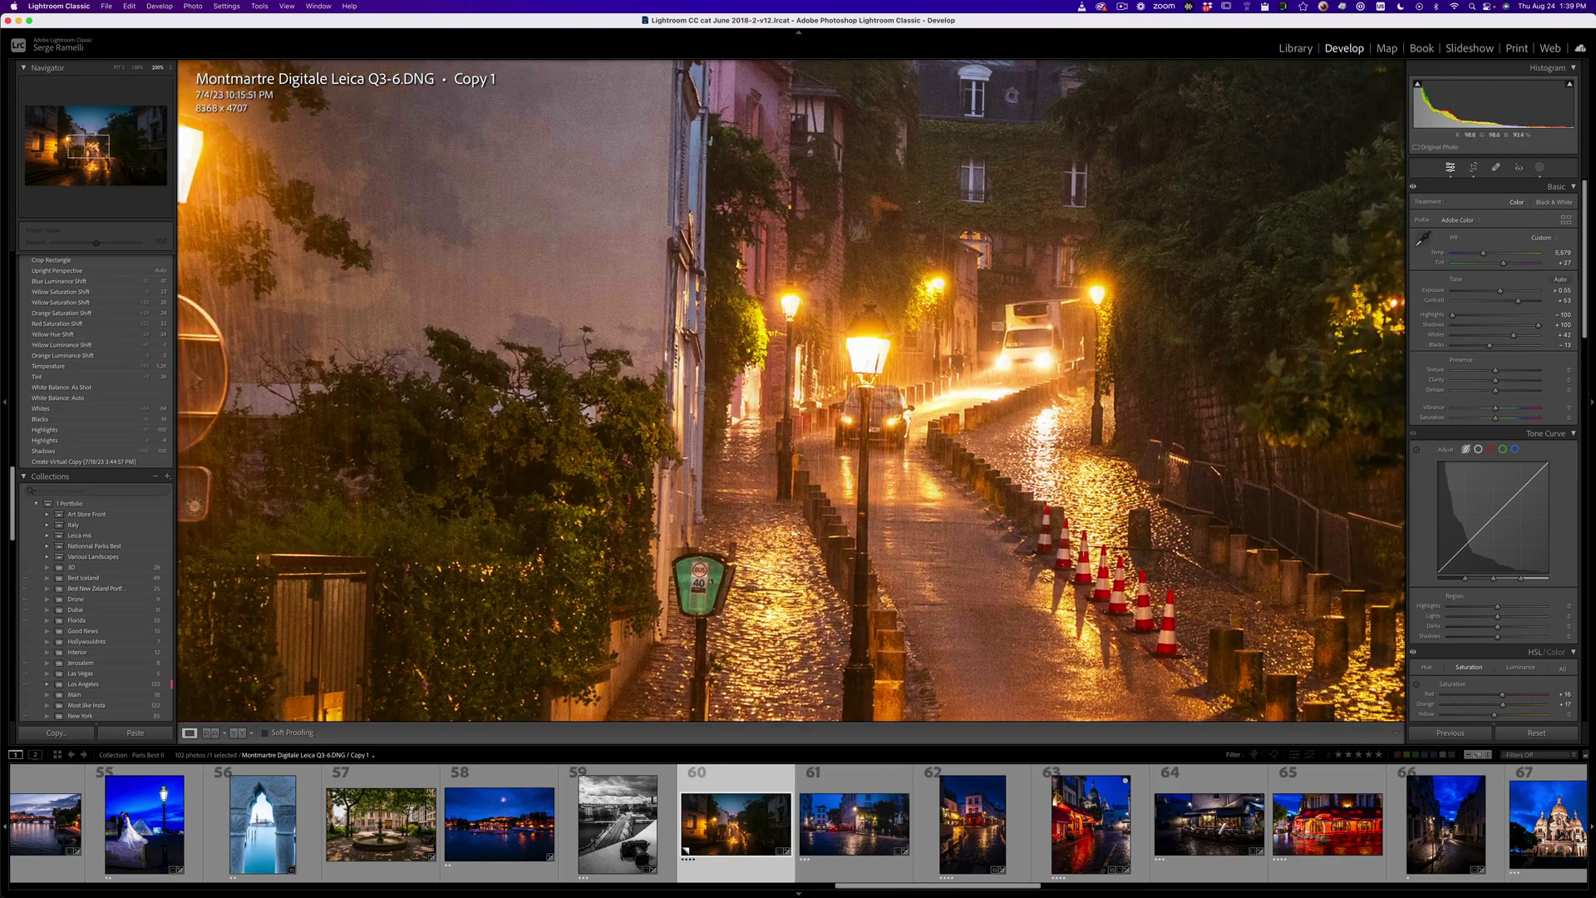
# Step: Examine the rain around the street lamps up close in the Paris night photos Leica Q3-6, L1001167 and leica Paris-1
pyautogui.moveTo(1248, 314); pyautogui.dragTo(977, 422)
pyautogui.moveTo(843, 410); pyautogui.dragTo(1448, 318)
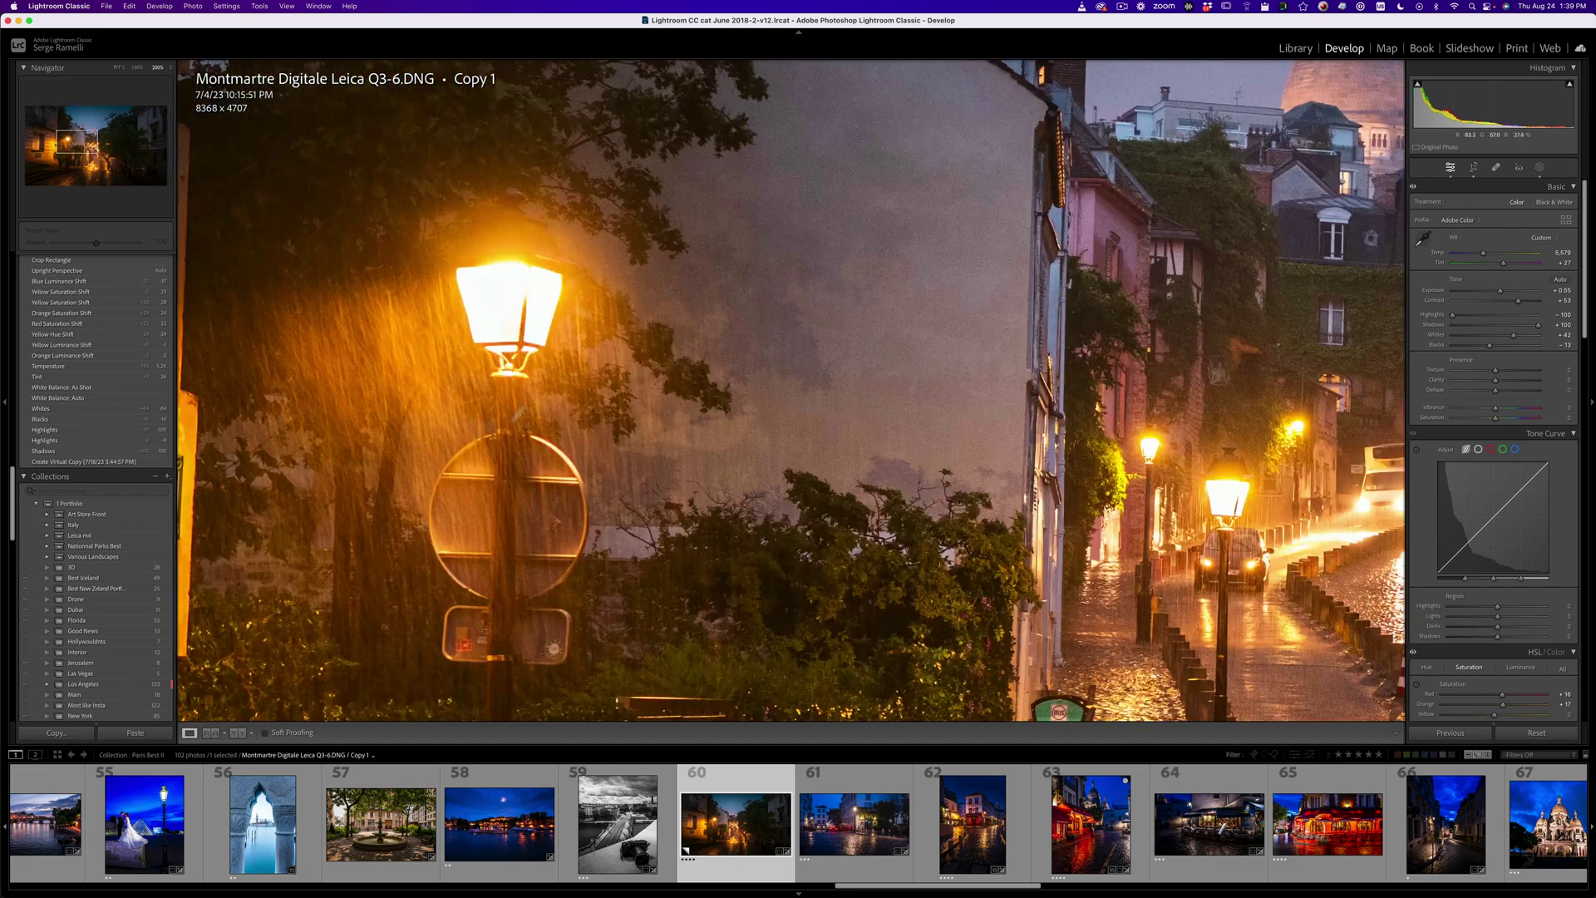
pyautogui.click(837, 360)
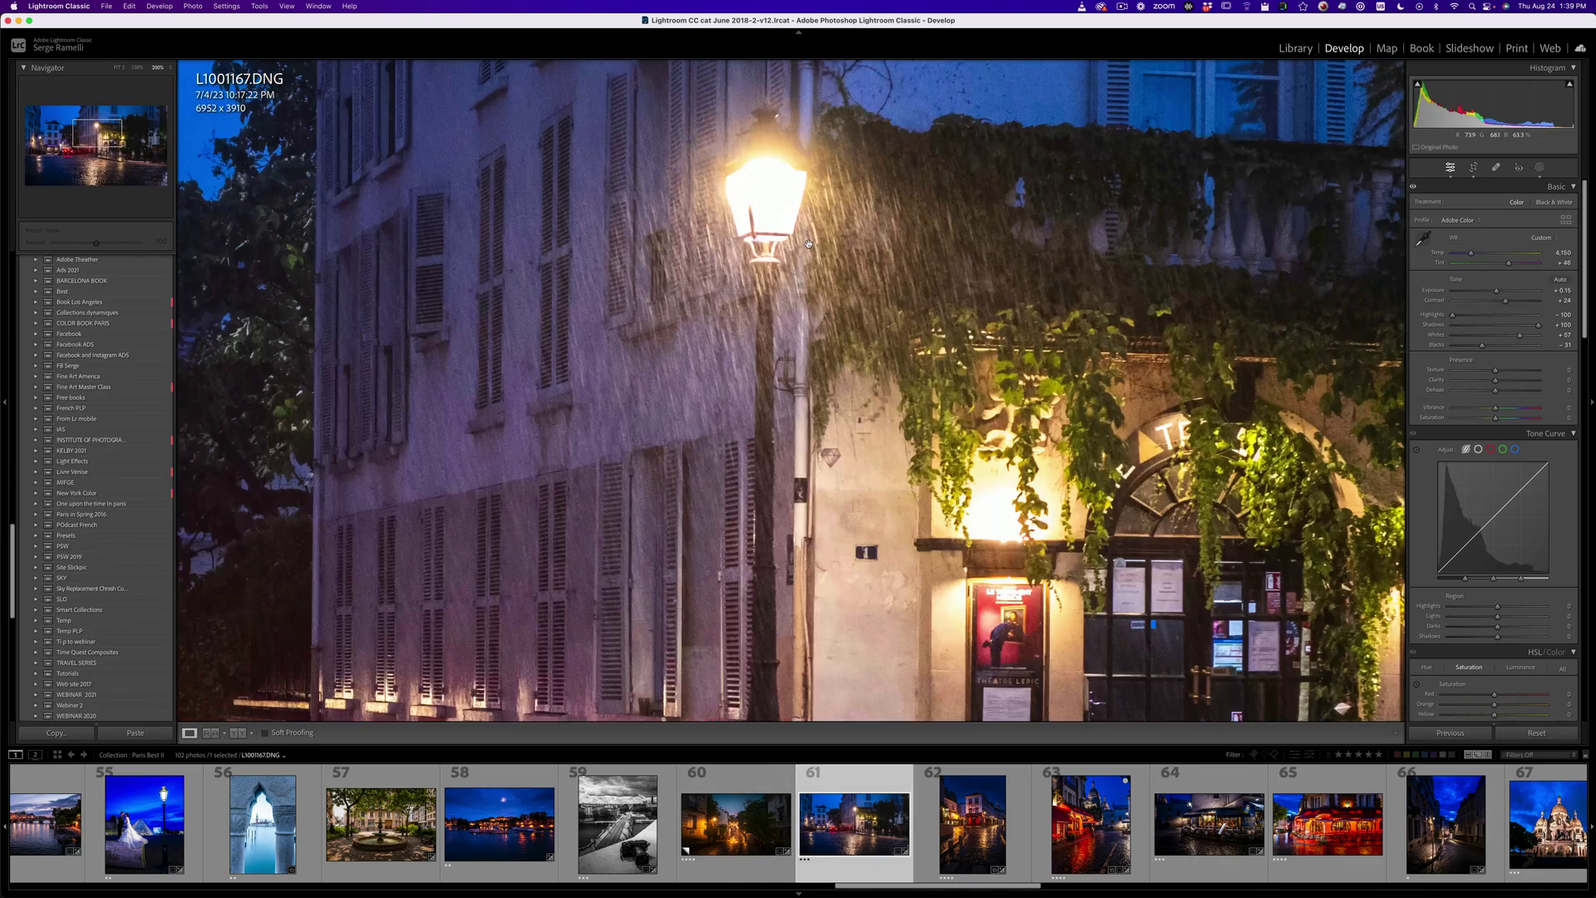
pyautogui.click(819, 253)
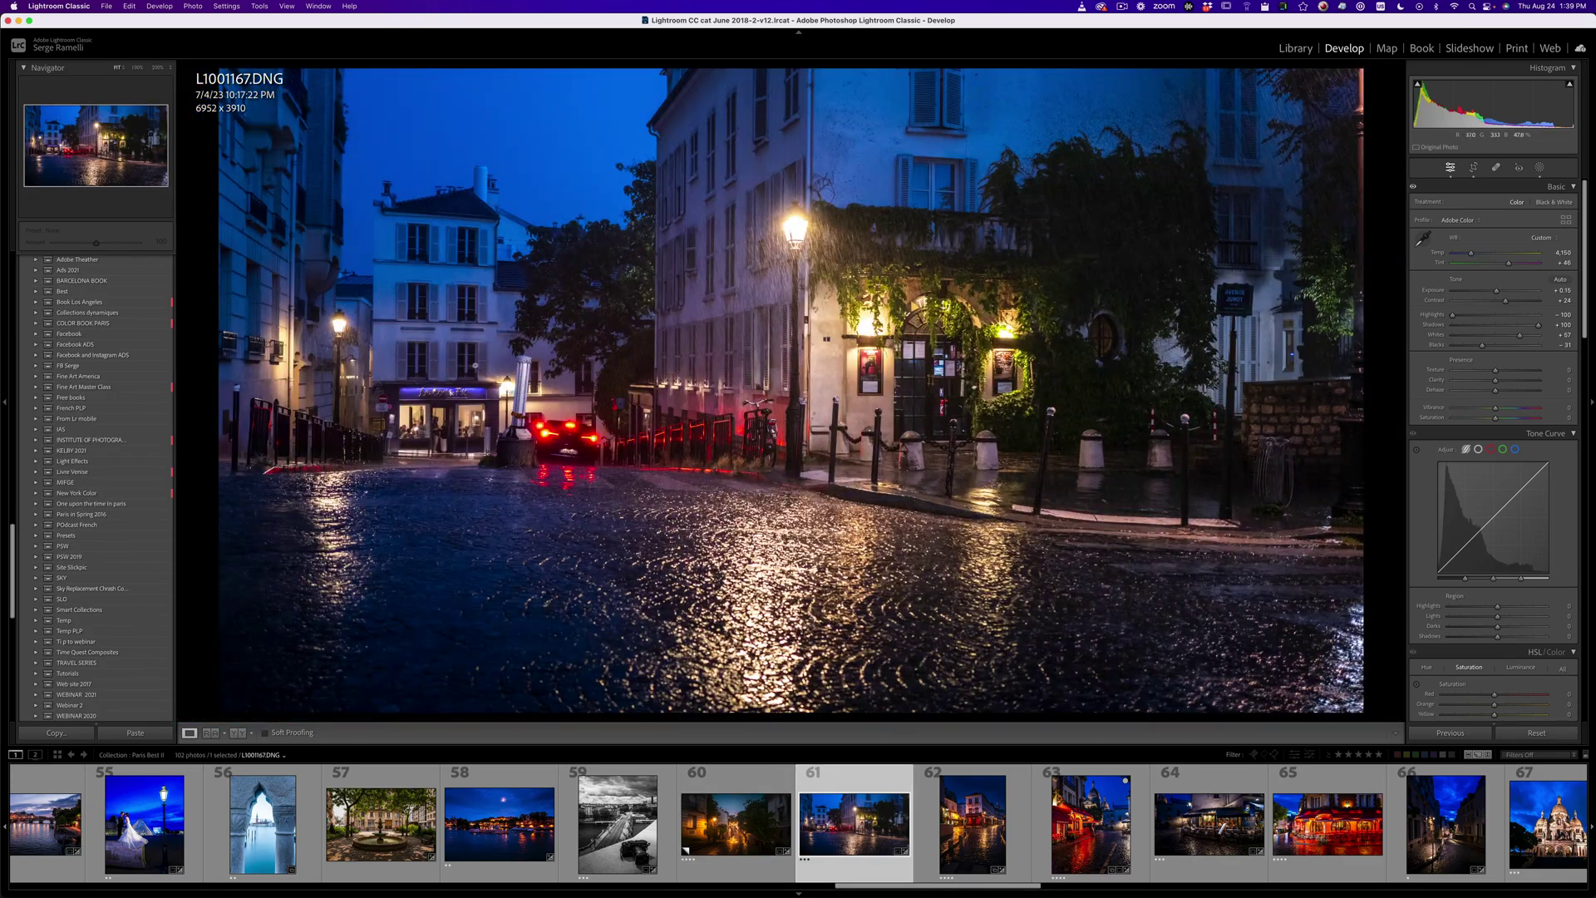
pyautogui.click(337, 337)
pyautogui.click(399, 330)
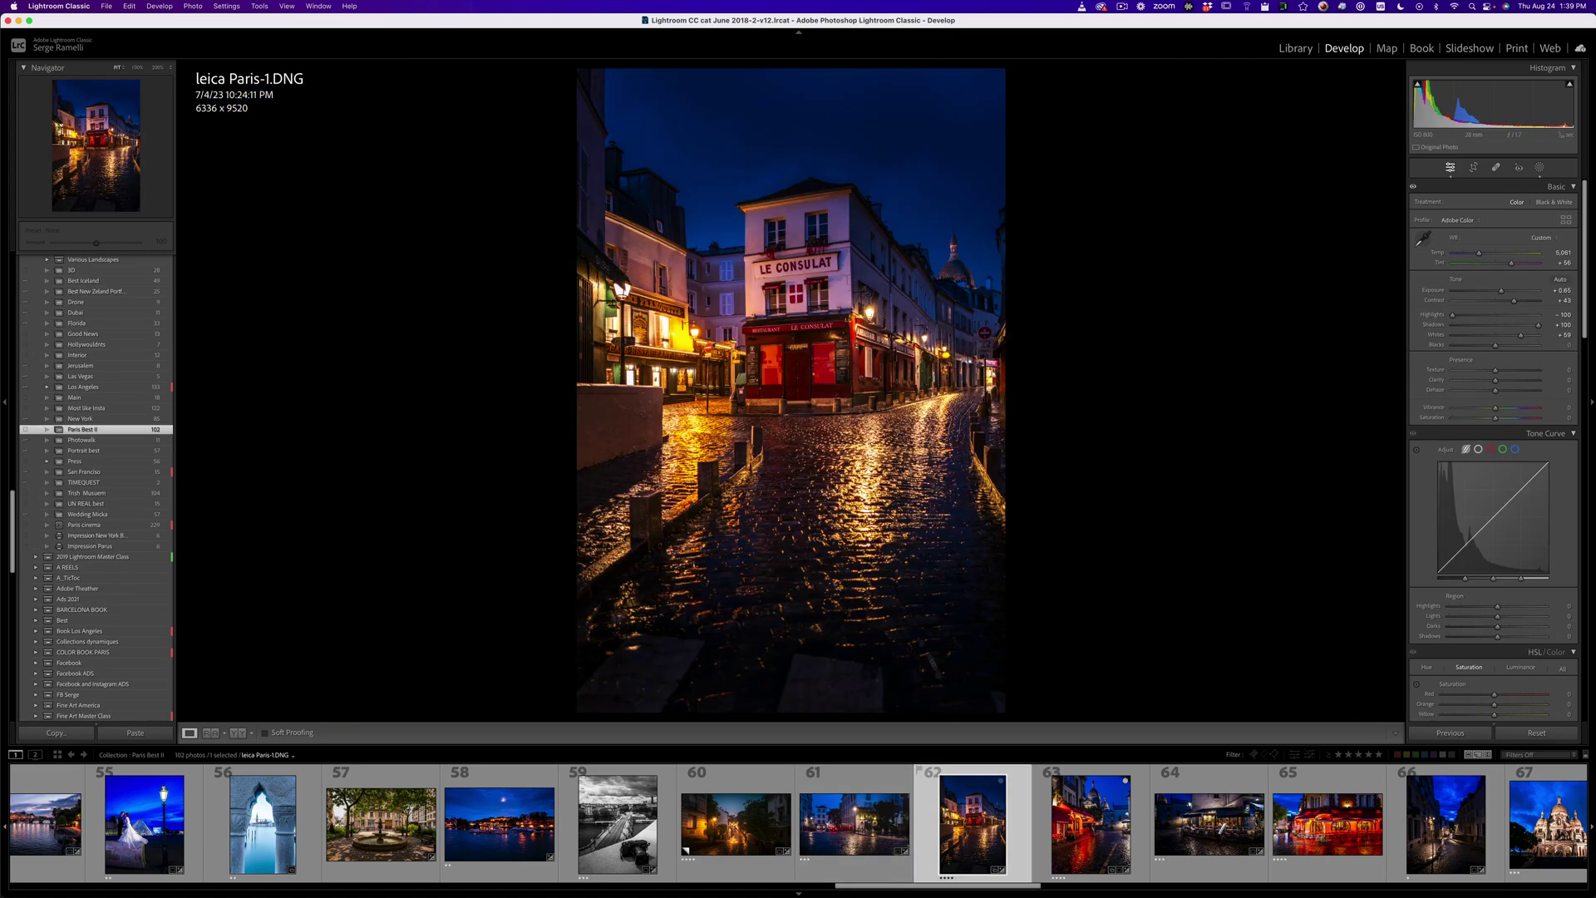
pyautogui.click(906, 324)
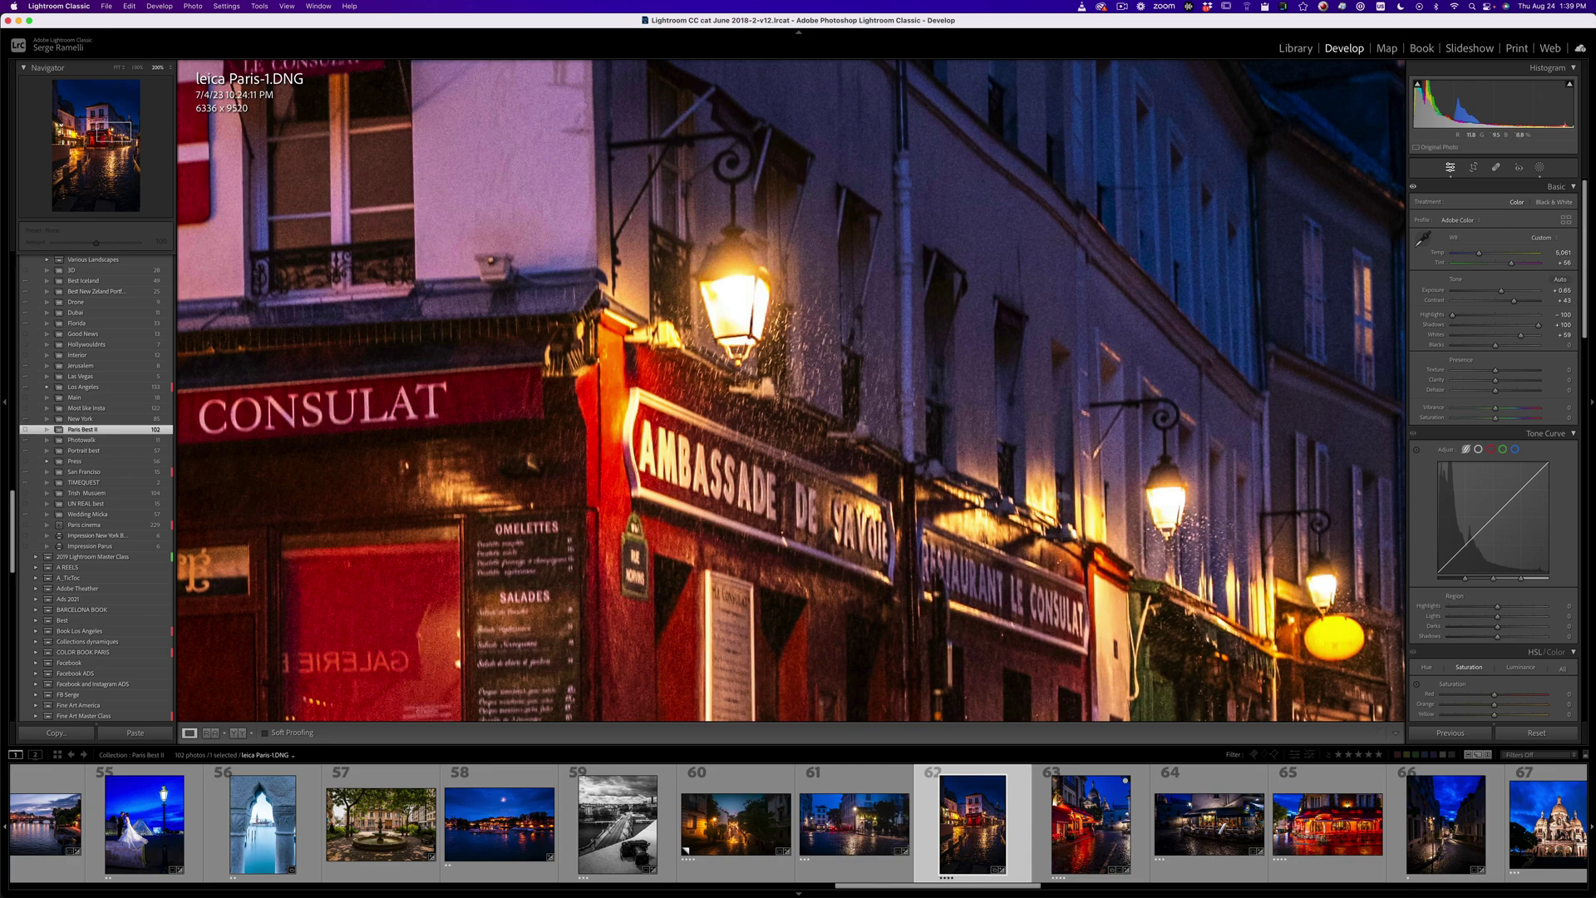
pyautogui.click(992, 467)
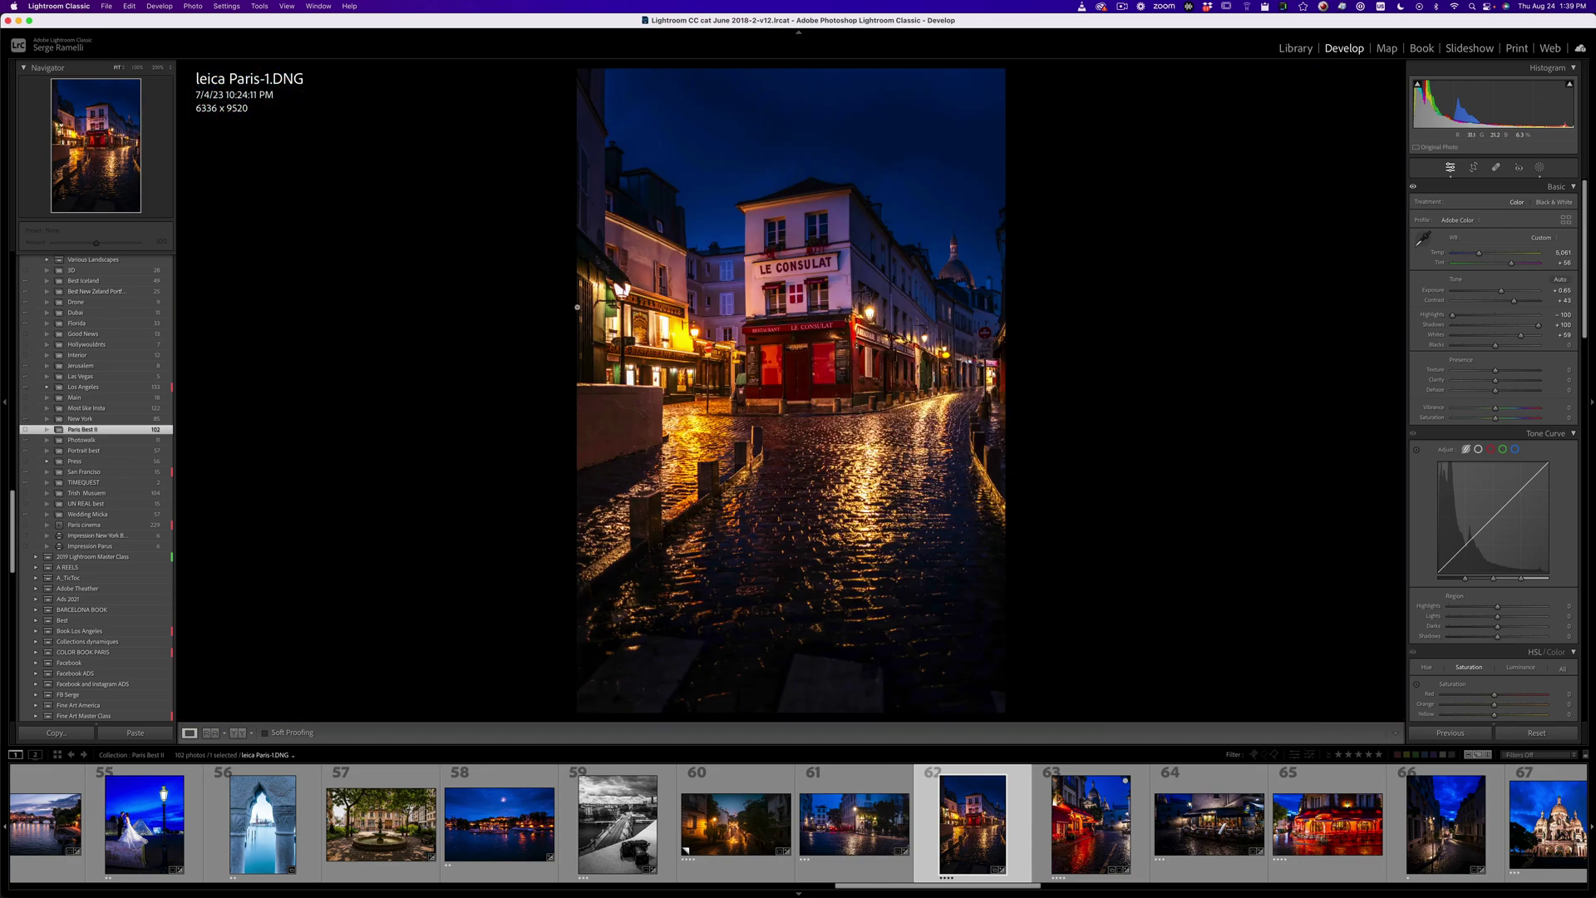
pyautogui.click(622, 295)
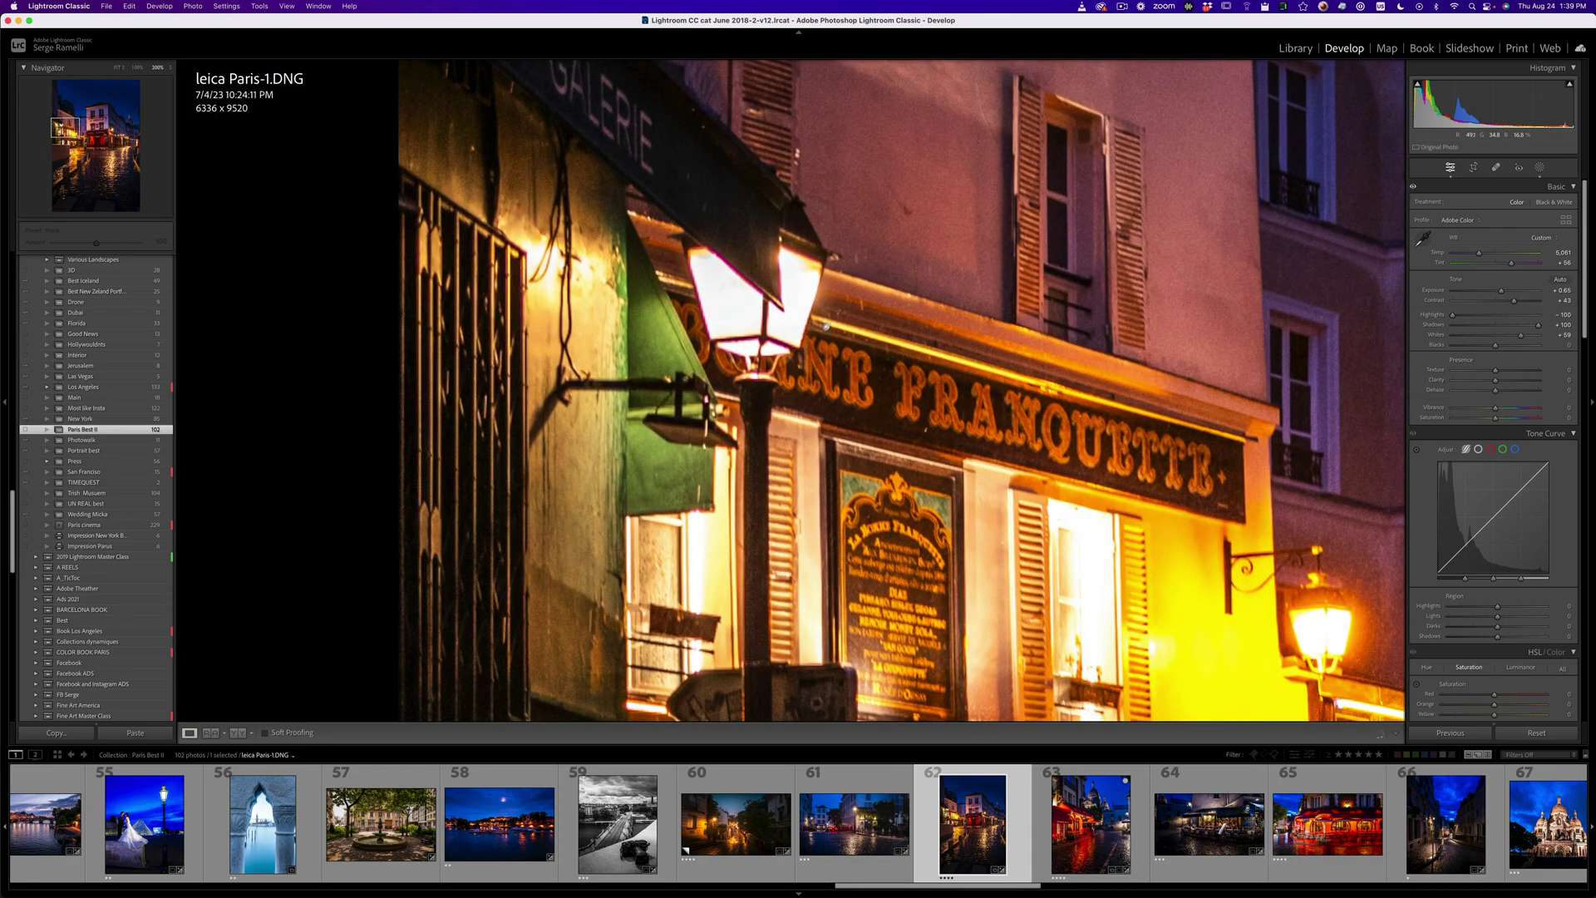
pyautogui.click(826, 327)
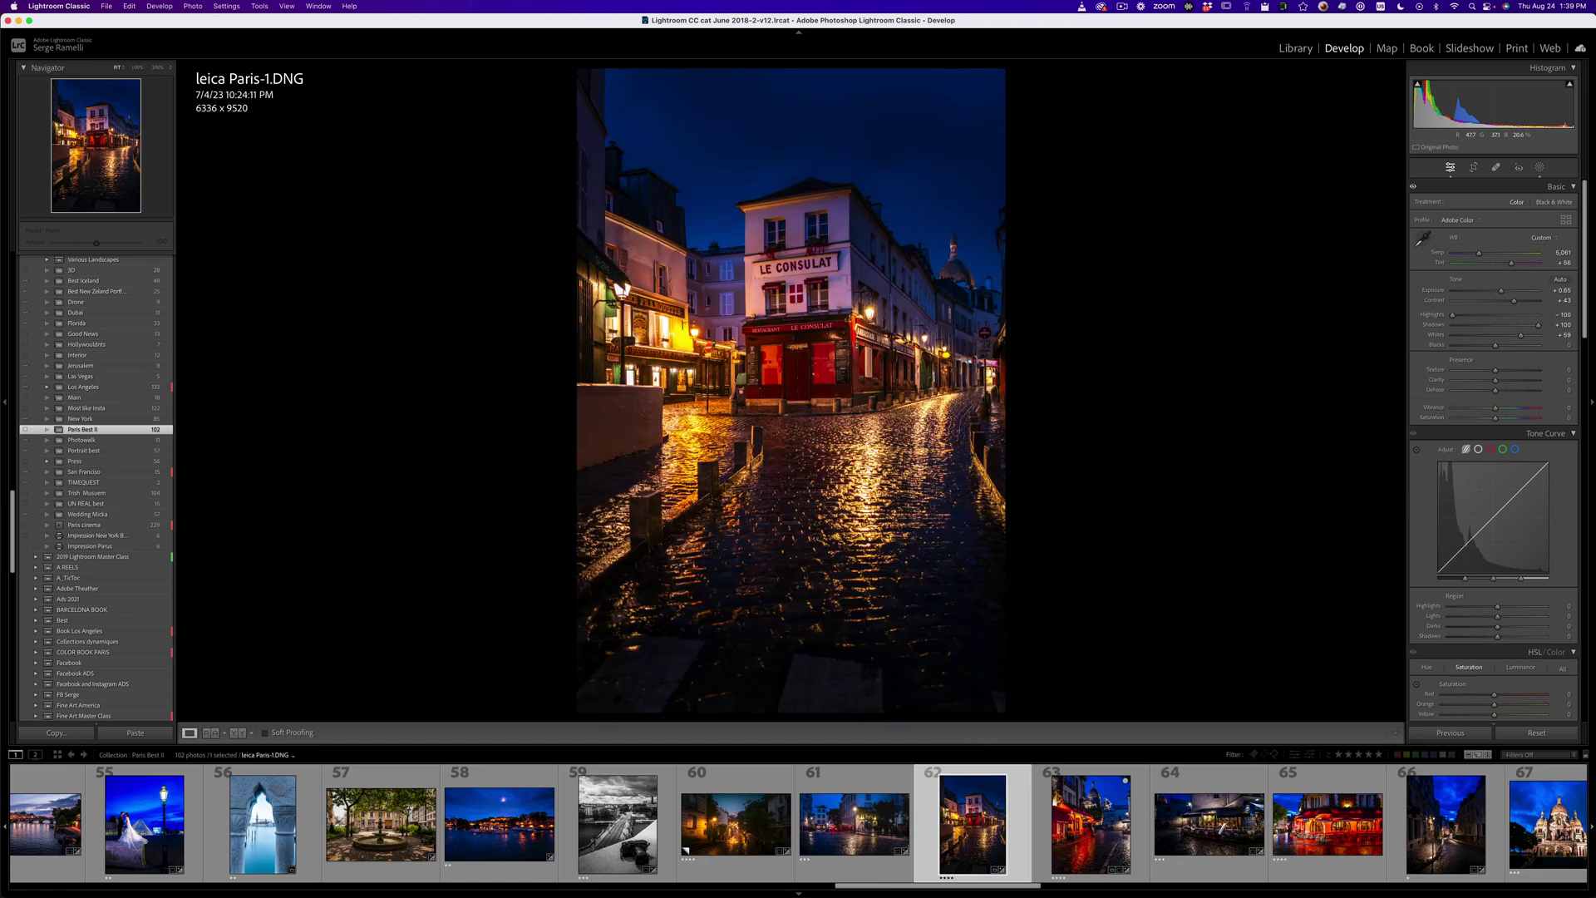
# Step: Open the photo Montmartre Digitale Leica Q3-8.DNG for editing in Adobe Photoshop 2023
pyautogui.click(1091, 788)
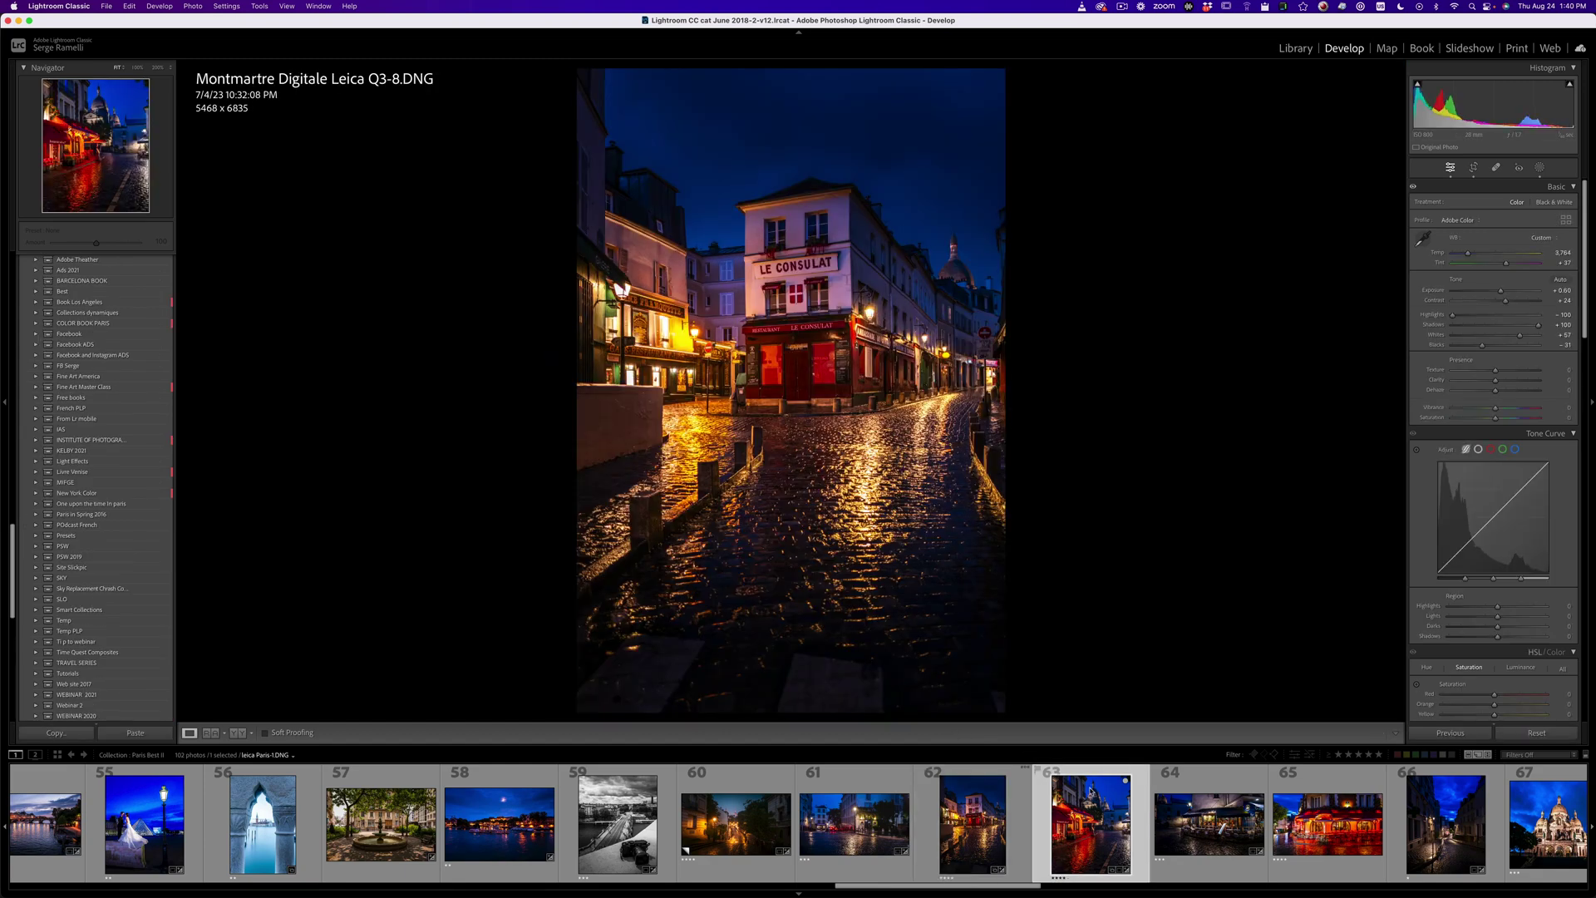
pyautogui.click(1230, 787)
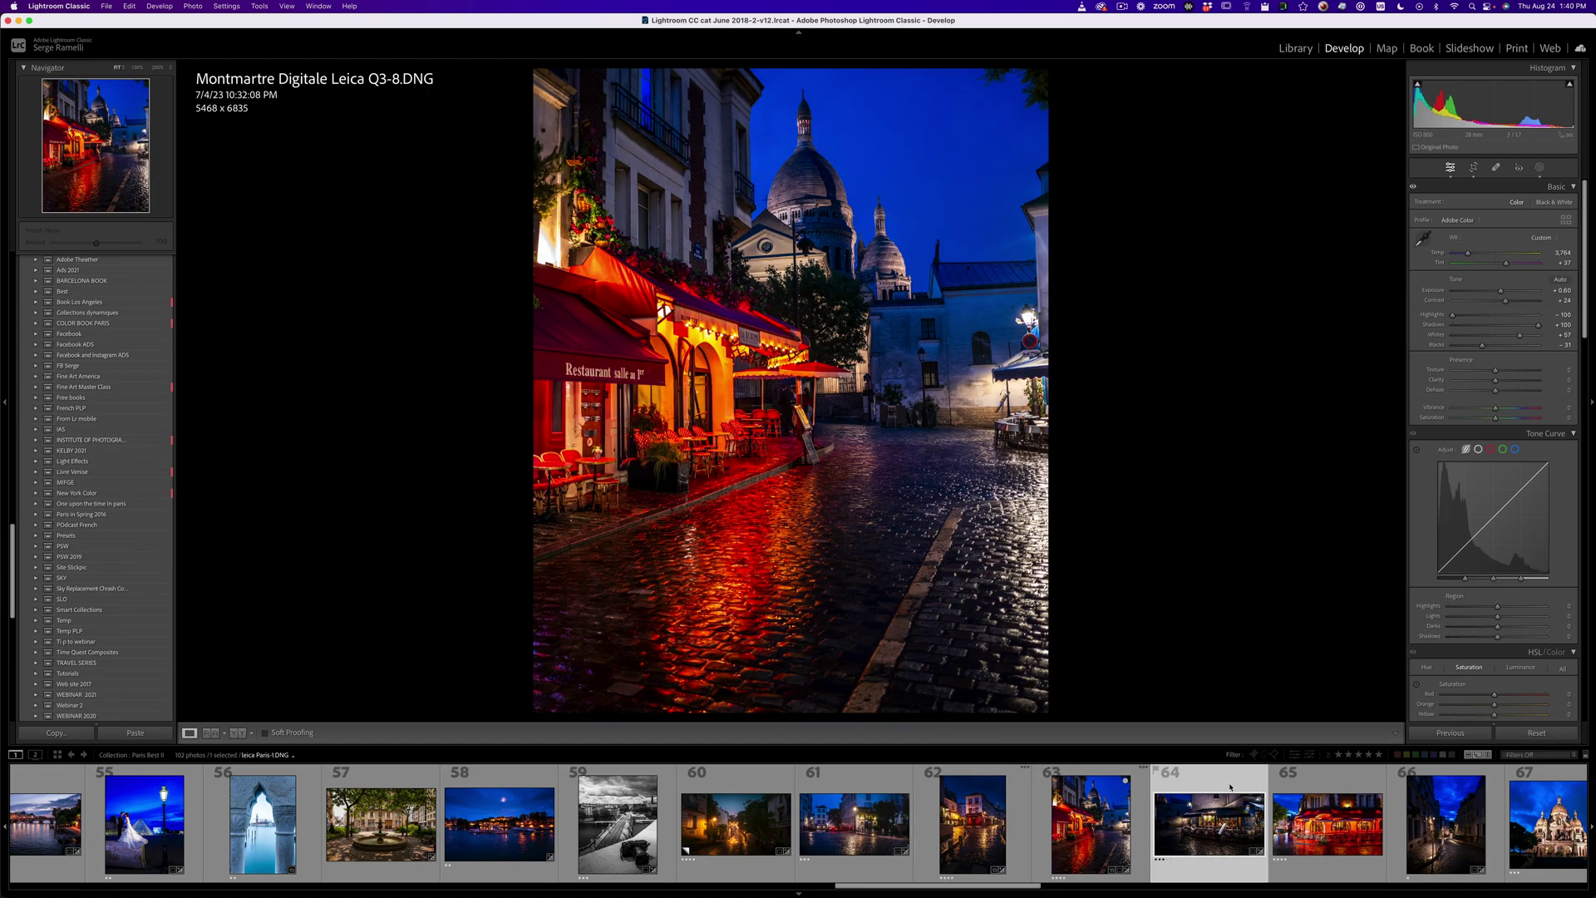
pyautogui.click(1351, 796)
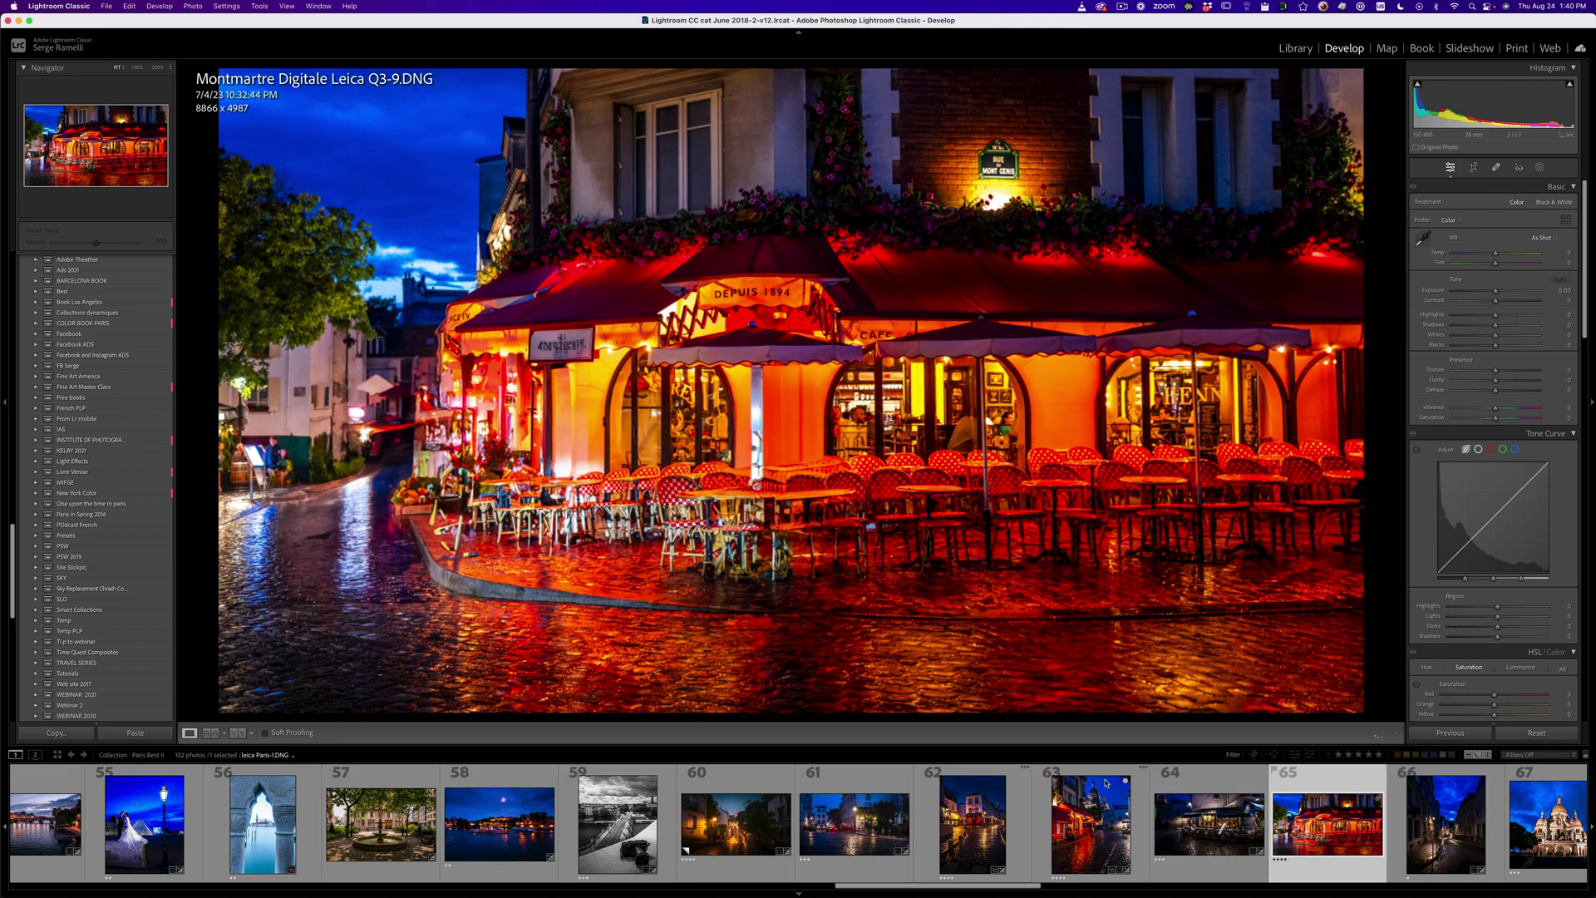
pyautogui.click(1101, 782)
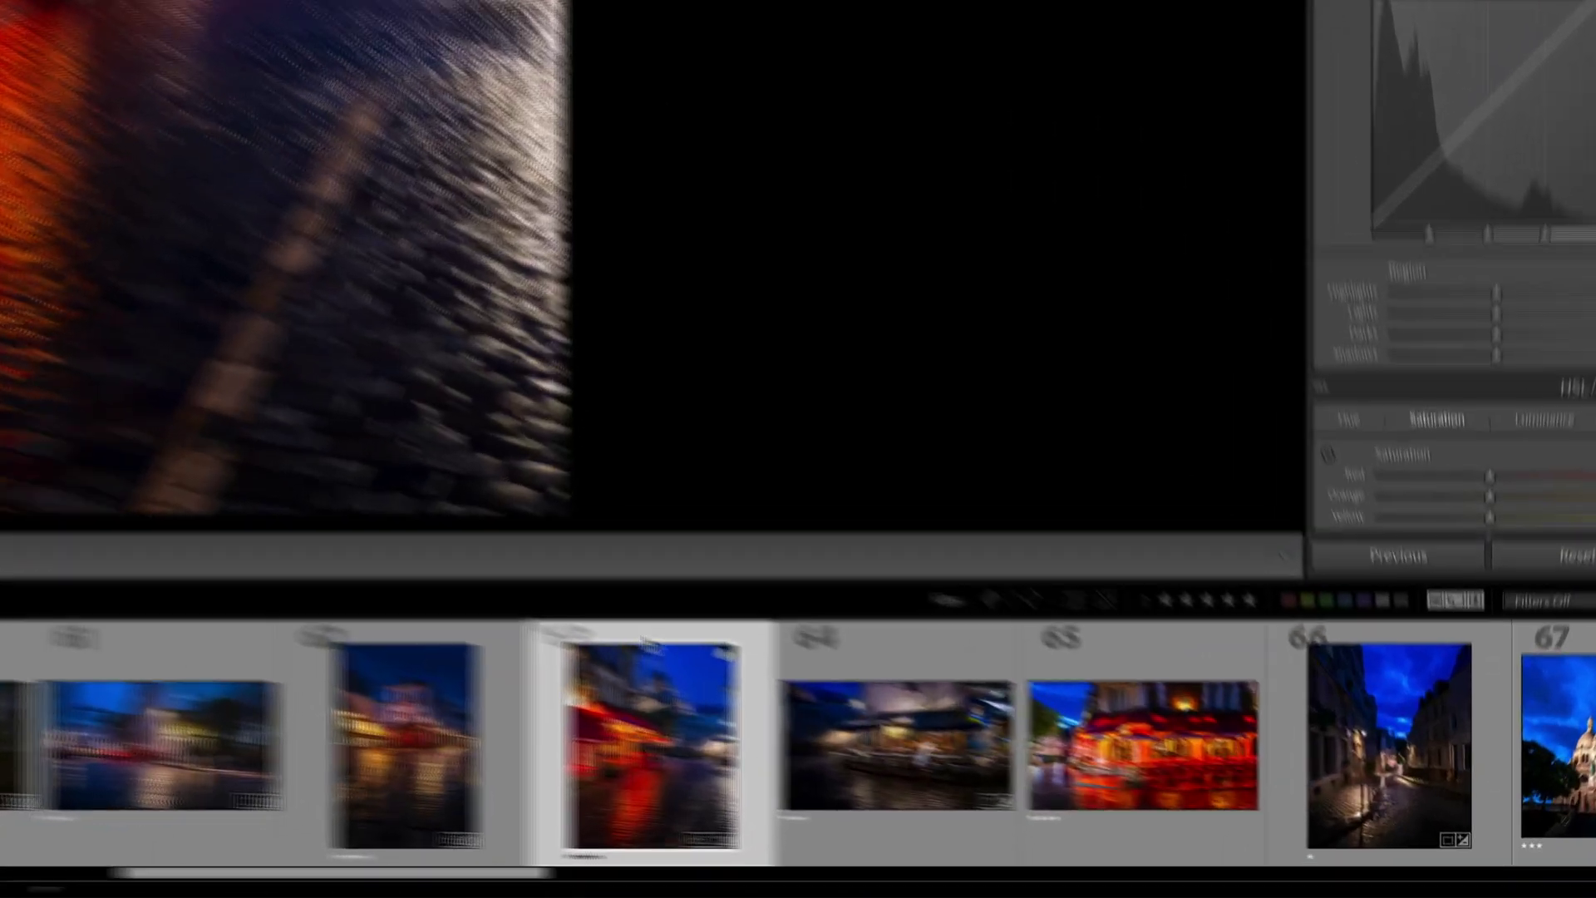
pyautogui.rightClick(1090, 786)
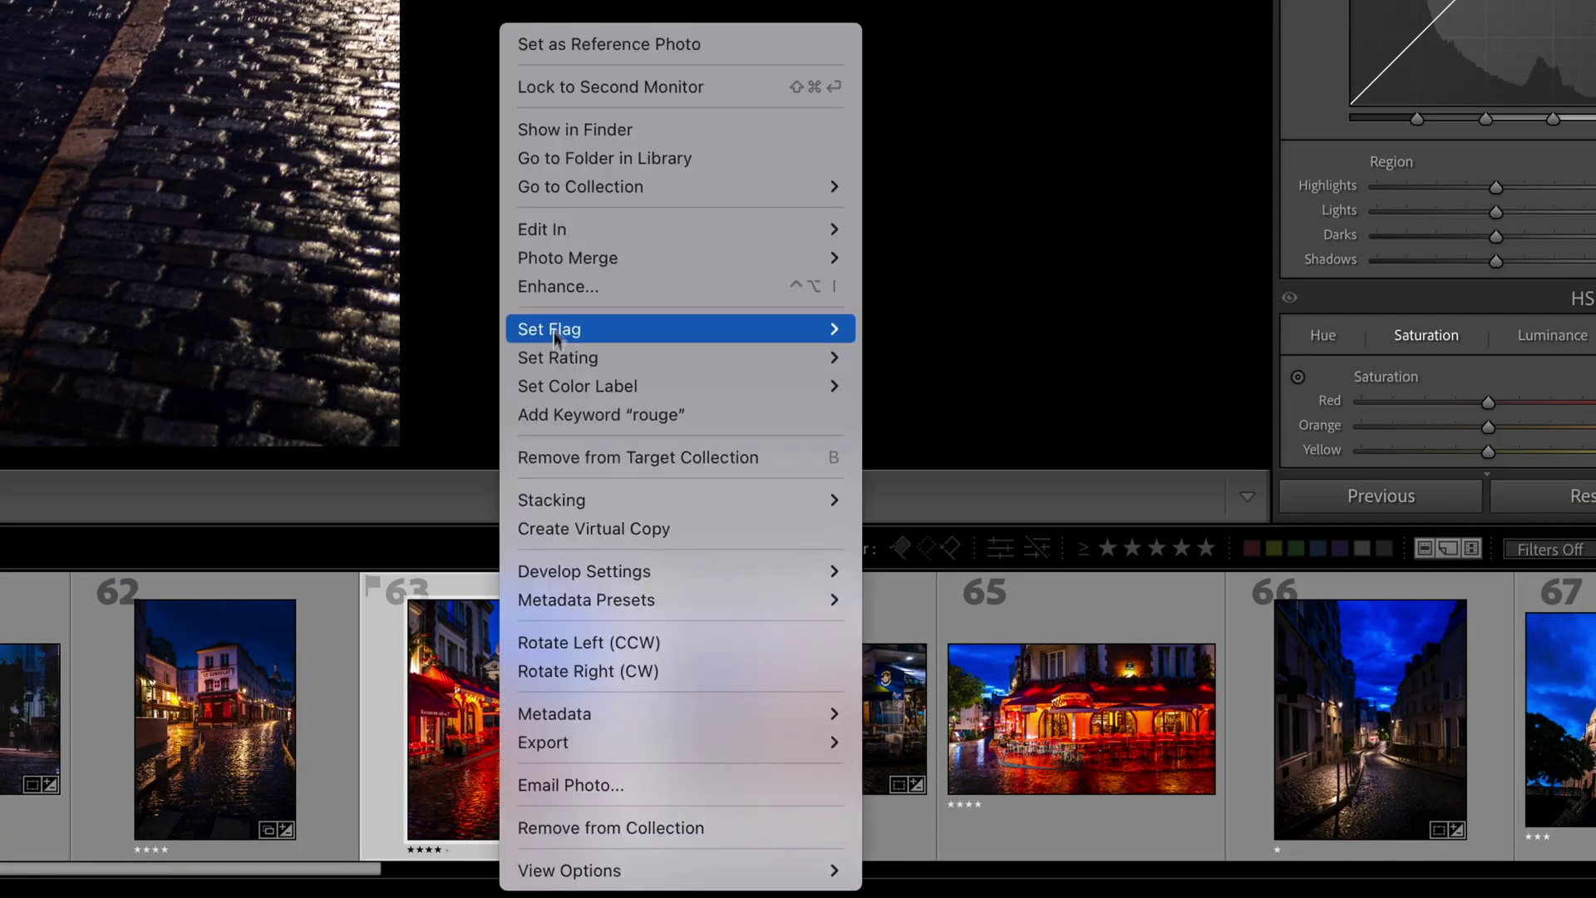
pyautogui.moveTo(1128, 624)
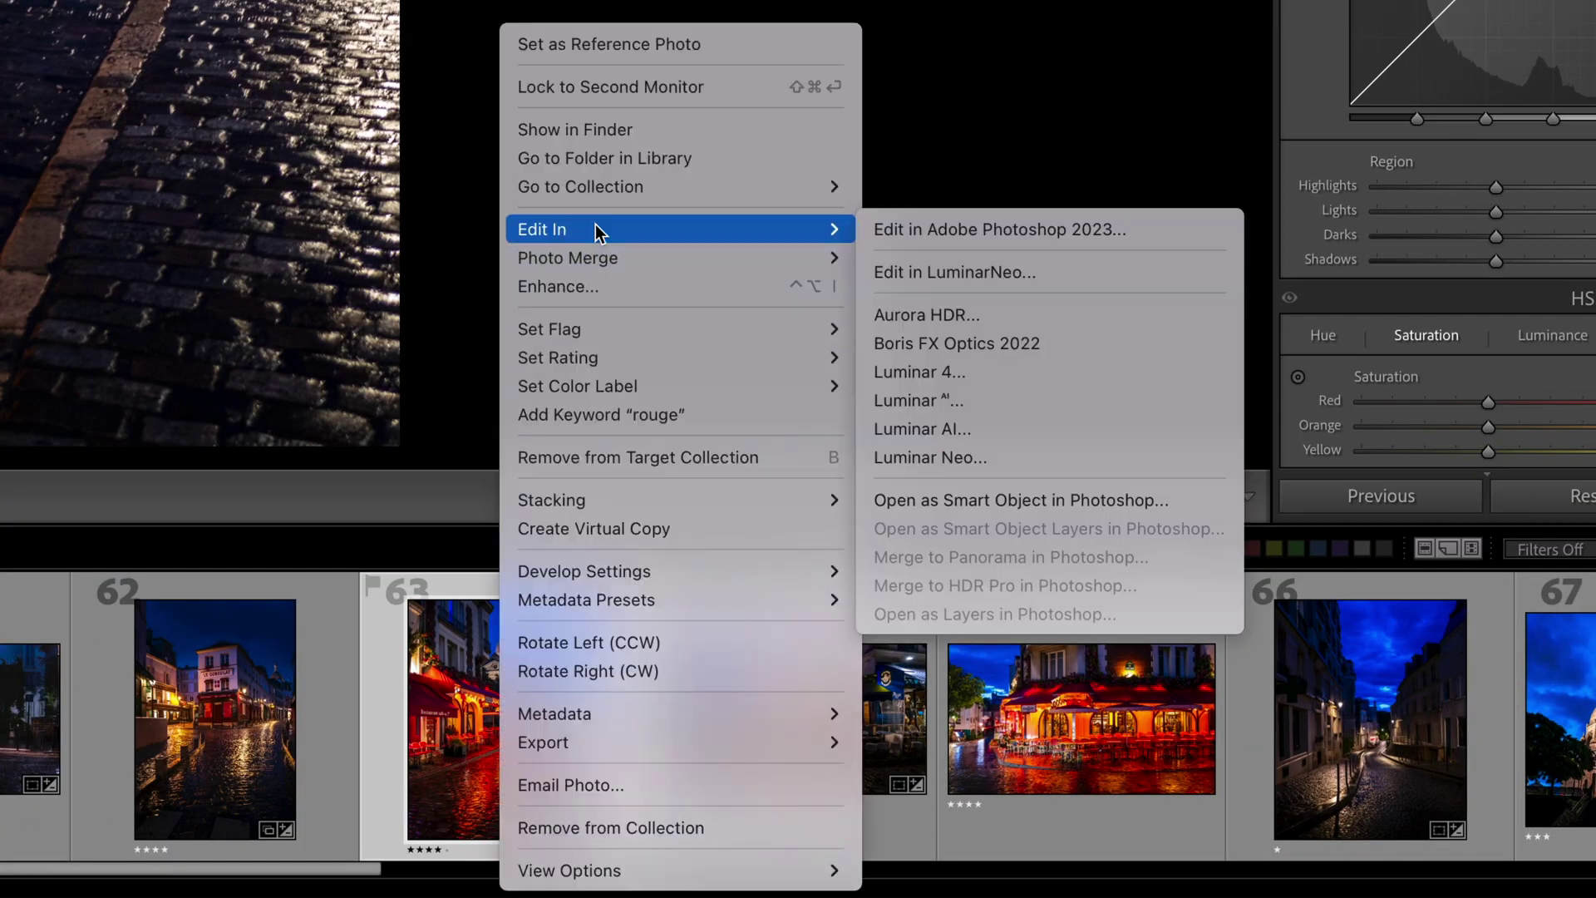
pyautogui.click(1171, 232)
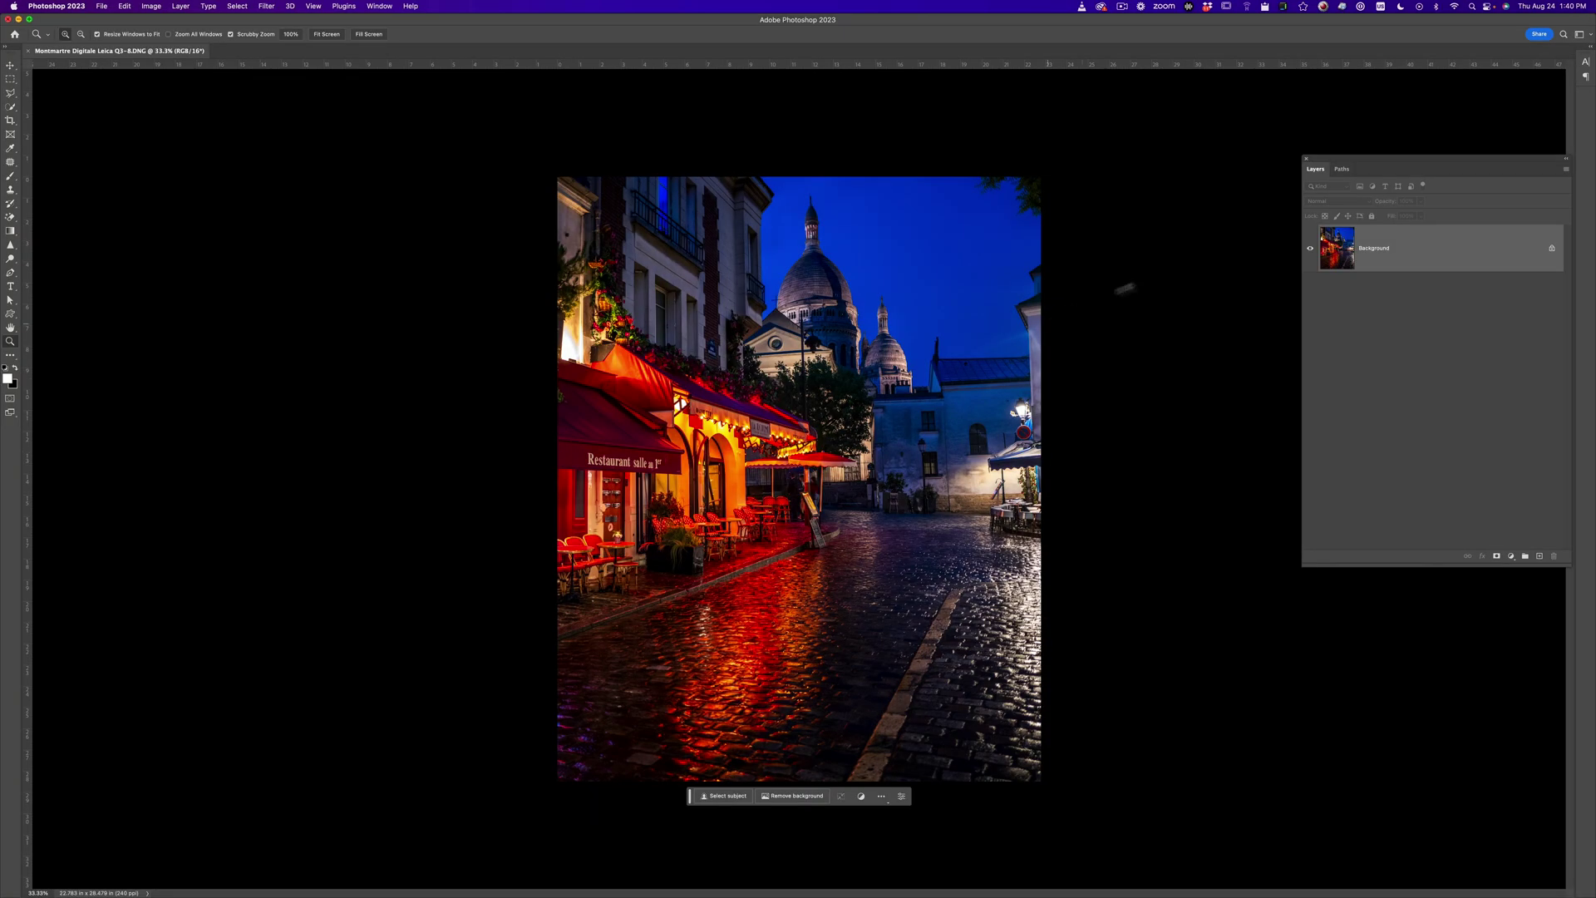
# Step: Move the layer list closer to the photo and add a new empty layer named "Big Rain"
pyautogui.moveTo(1347, 158); pyautogui.dragTo(1099, 237)
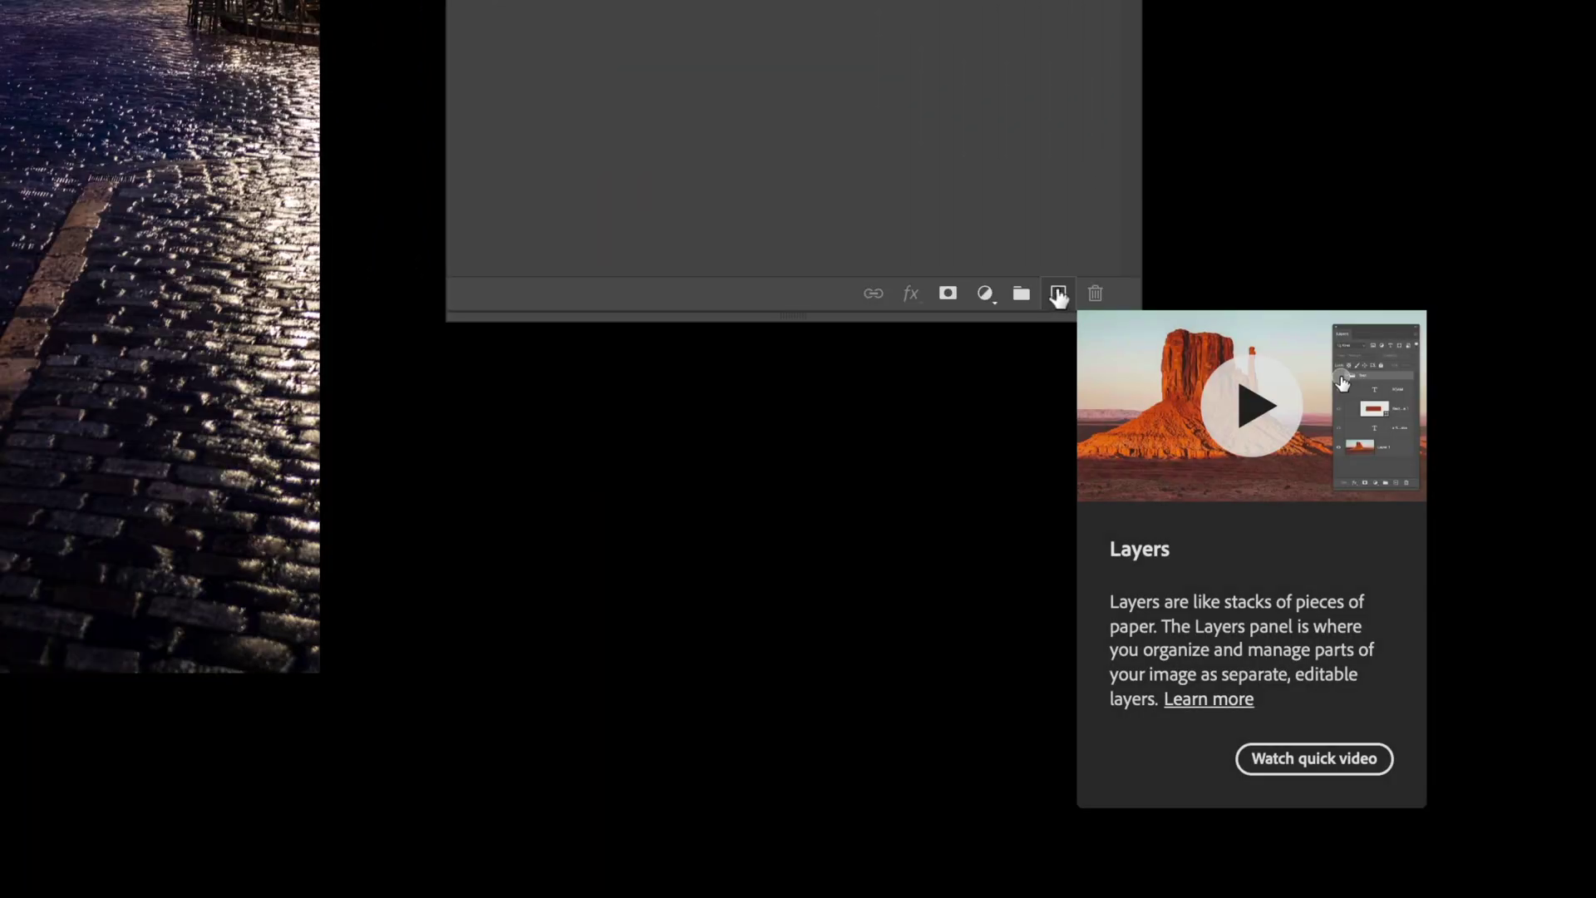
pyautogui.click(1057, 293)
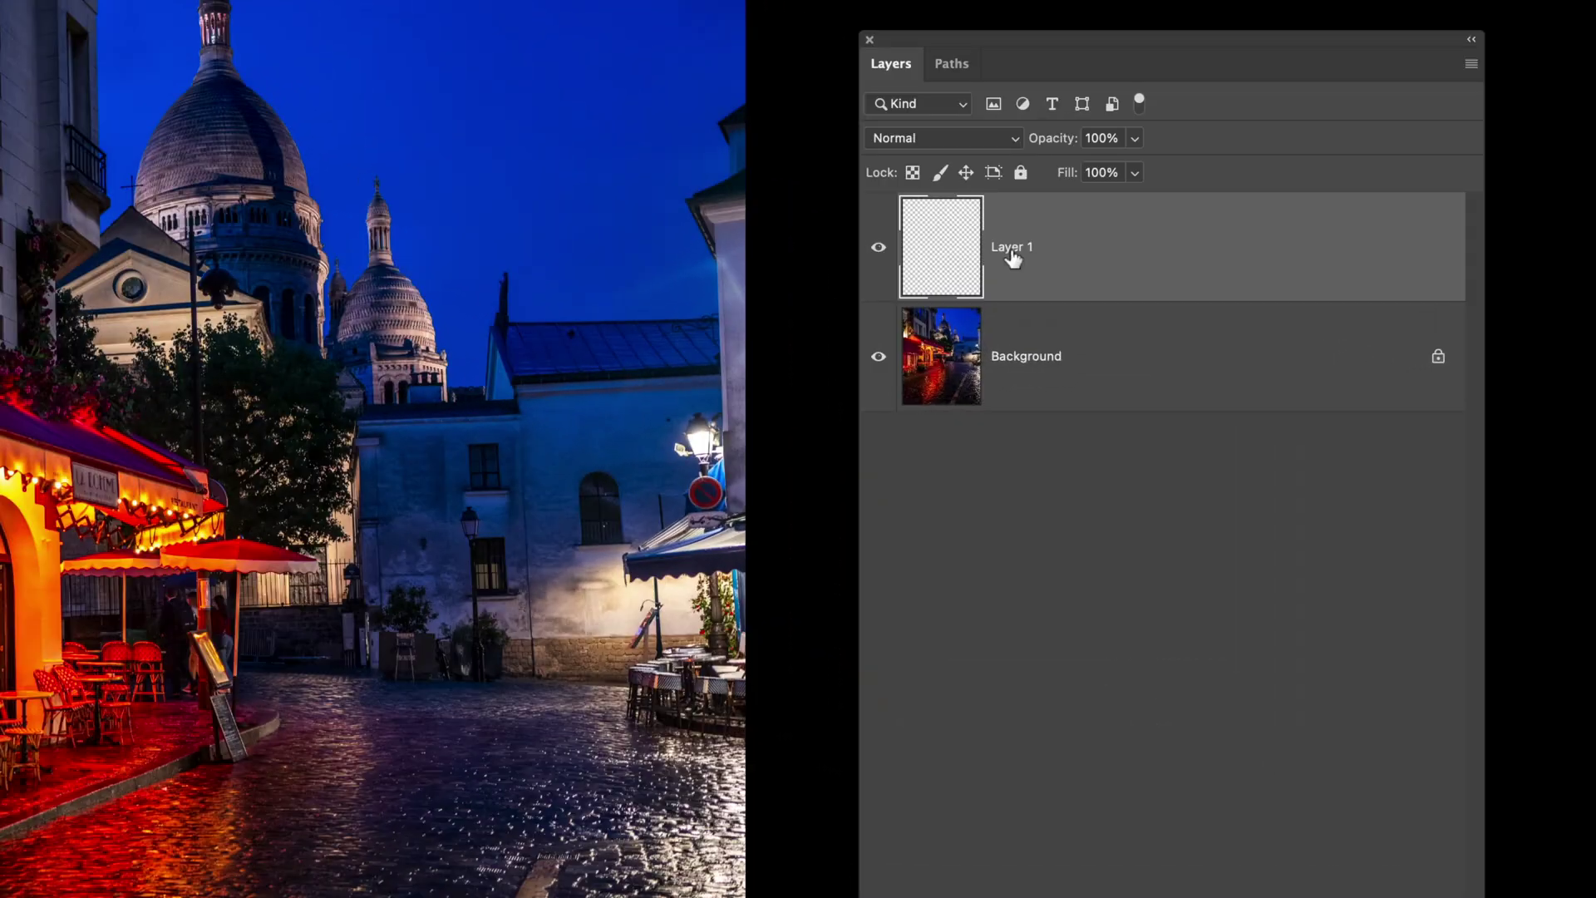
pyautogui.doubleClick(1157, 327)
pyautogui.write('Big Rain')
pyautogui.press('Return')
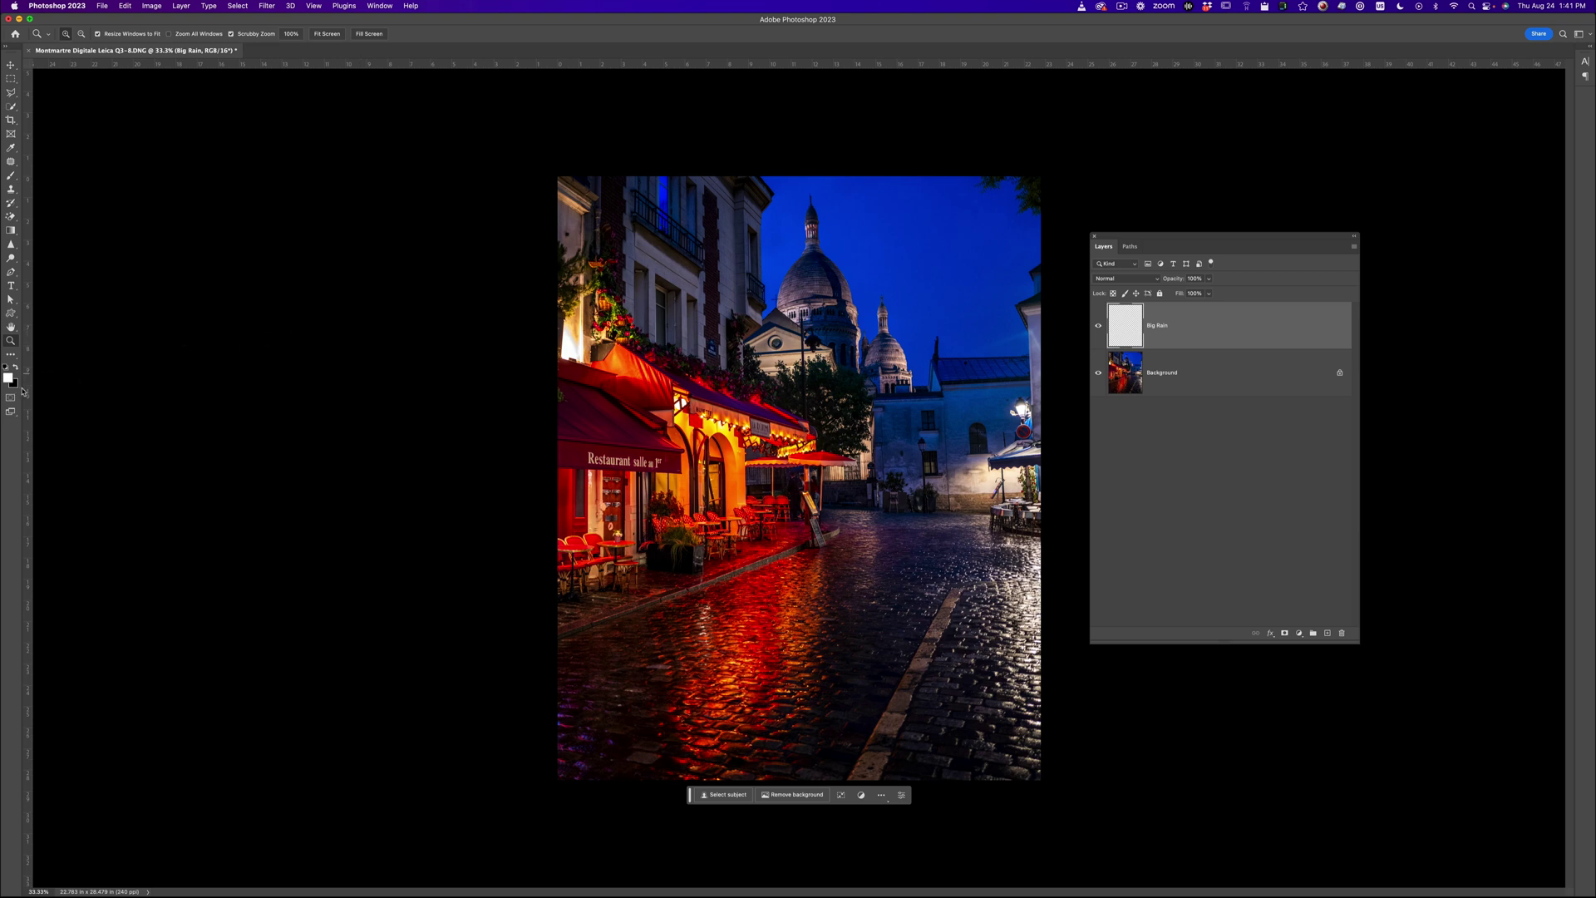
# Step: Set the foreground colour to white and select the Brush Tool
pyautogui.press('d')
pyautogui.press('x')
pyautogui.press('b')
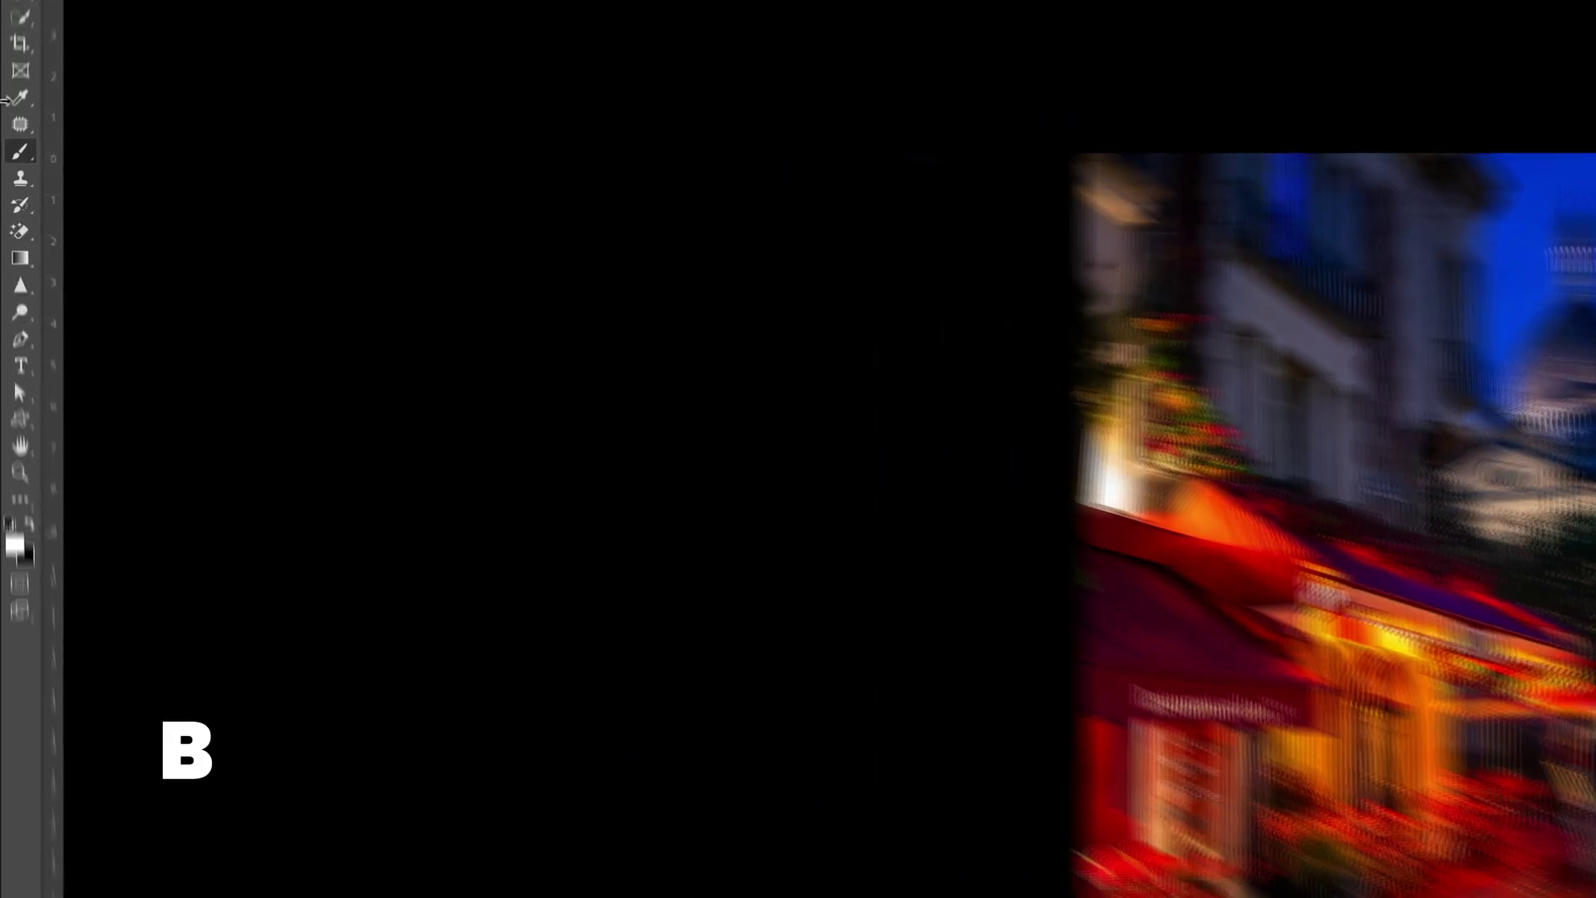
pyautogui.rightClick(29, 131)
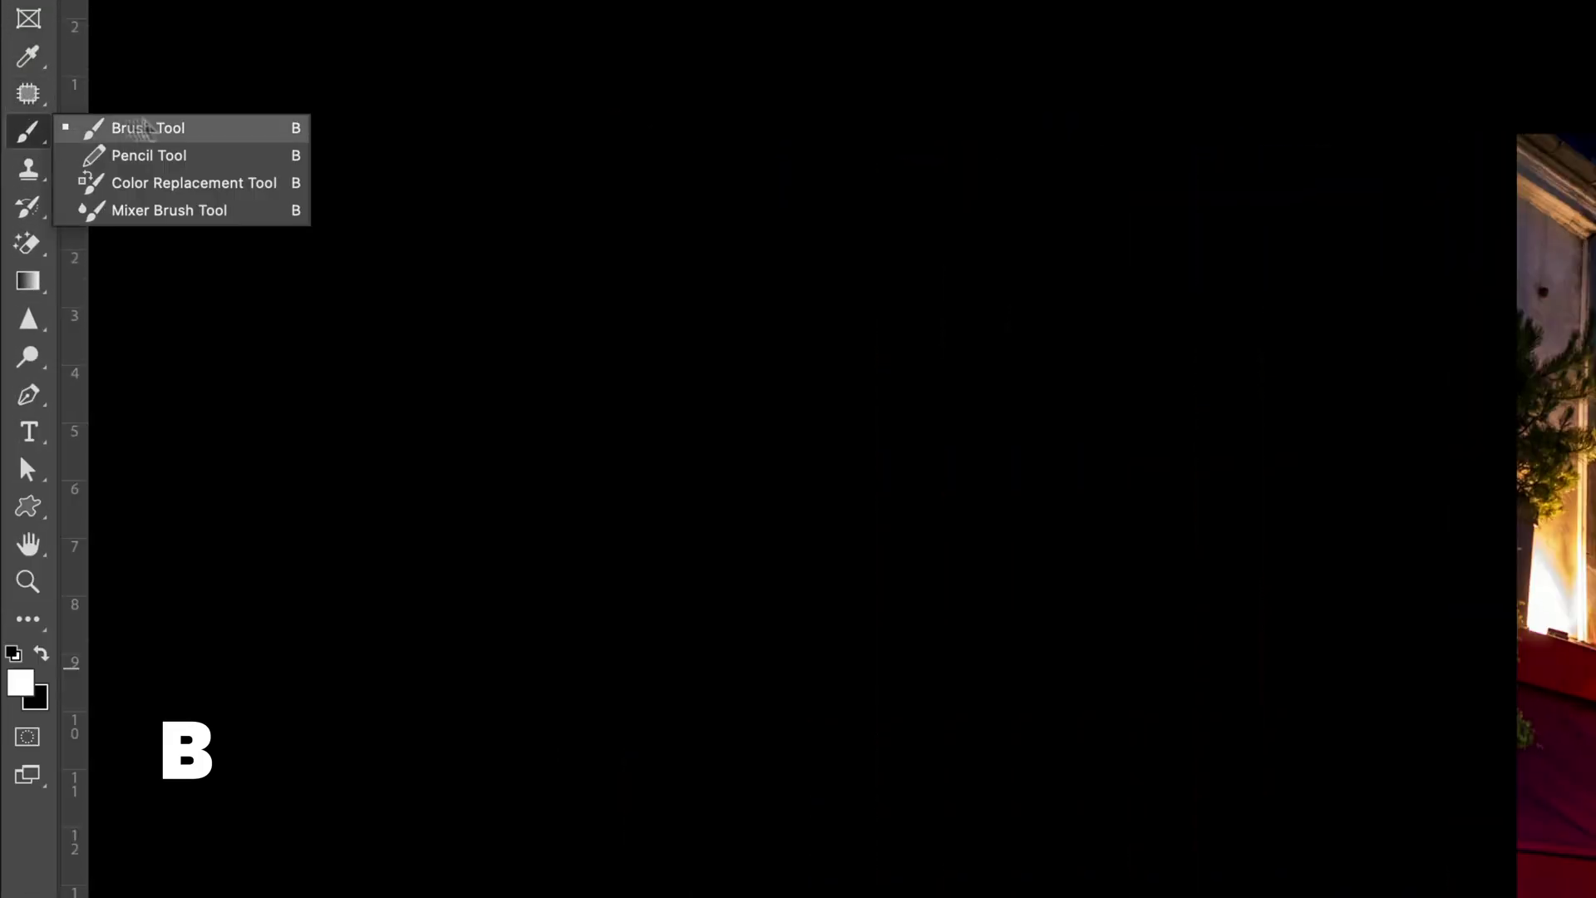
pyautogui.click(281, 128)
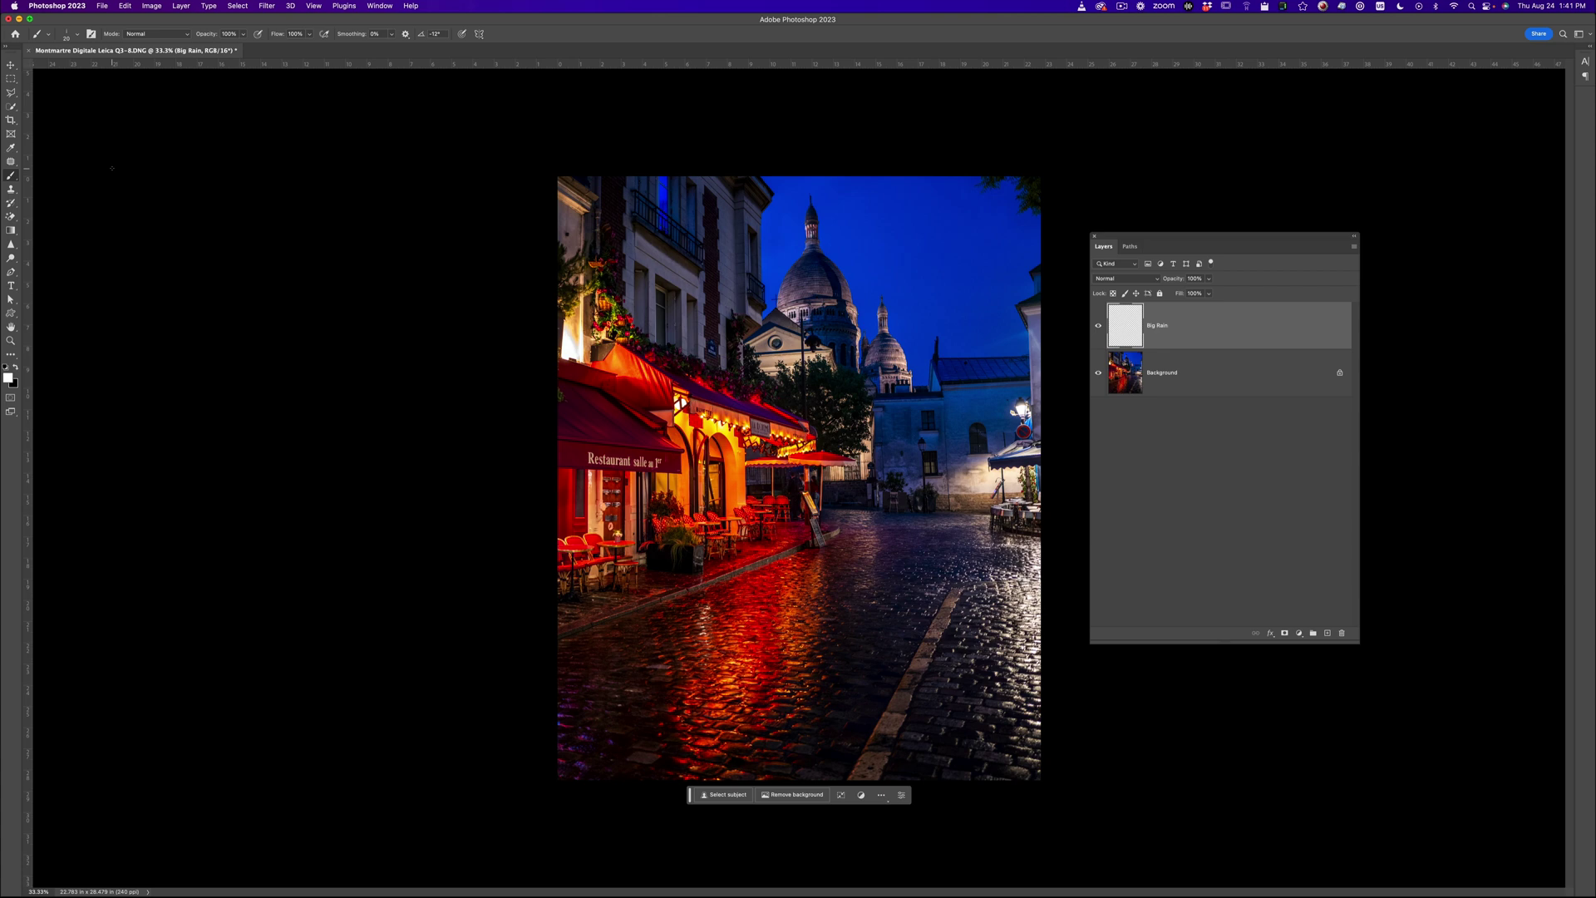
# Step: Open the brush picker, enlarge it to show more brushes, and hide the brush names
pyautogui.click(77, 37)
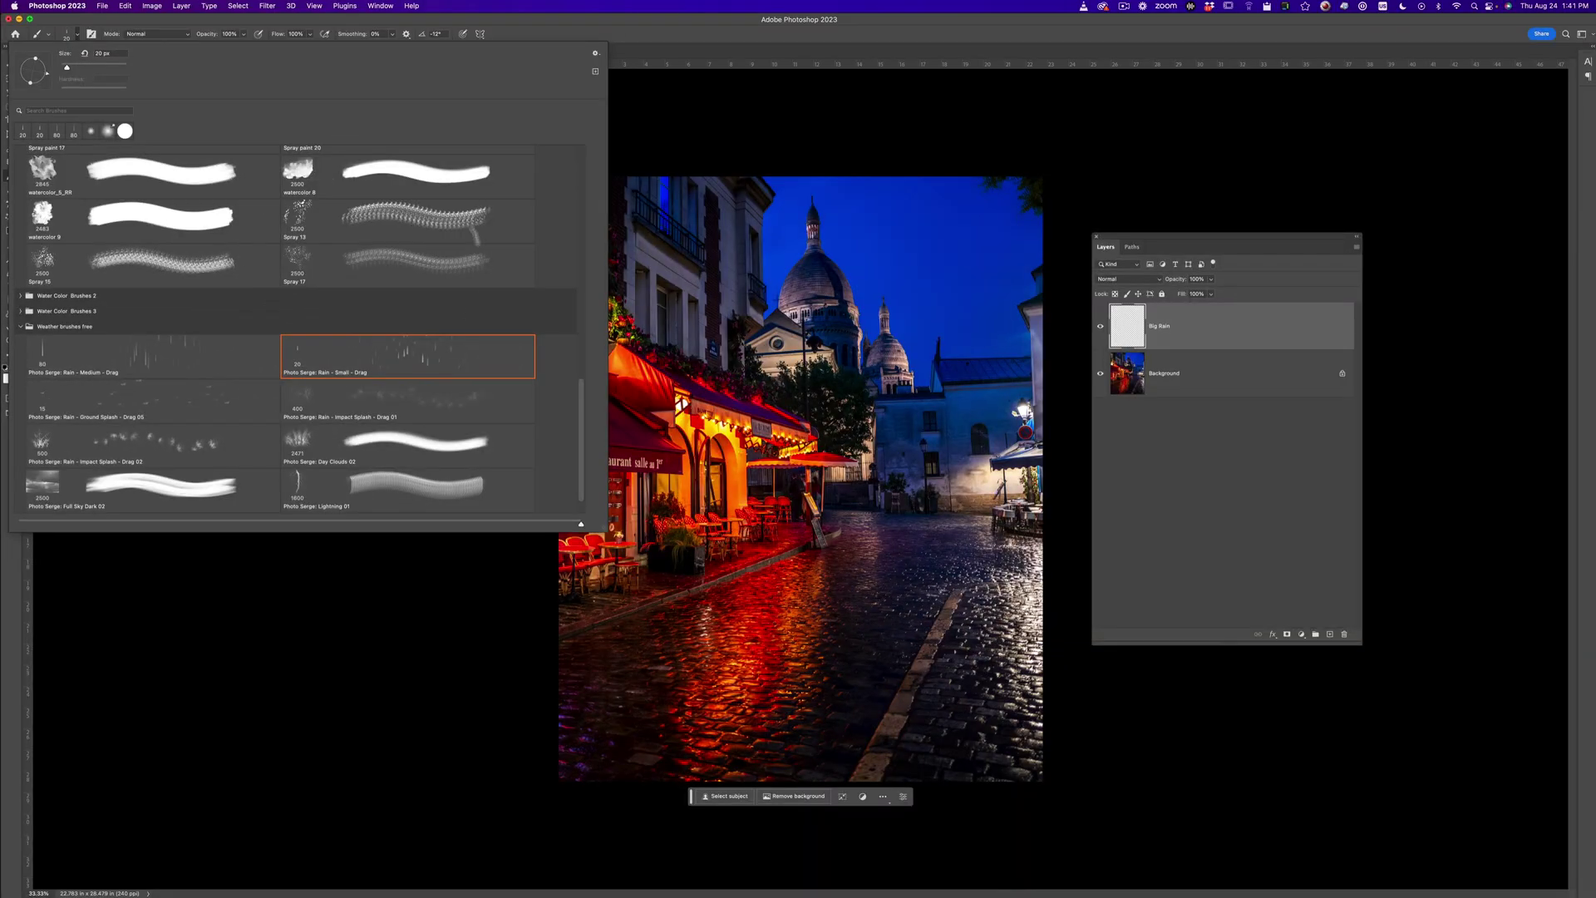
pyautogui.moveTo(605, 527)
pyautogui.mouseDown()
pyautogui.moveTo(157, 357)
pyautogui.moveTo(499, 527)
pyautogui.moveTo(613, 564)
pyautogui.mouseUp()
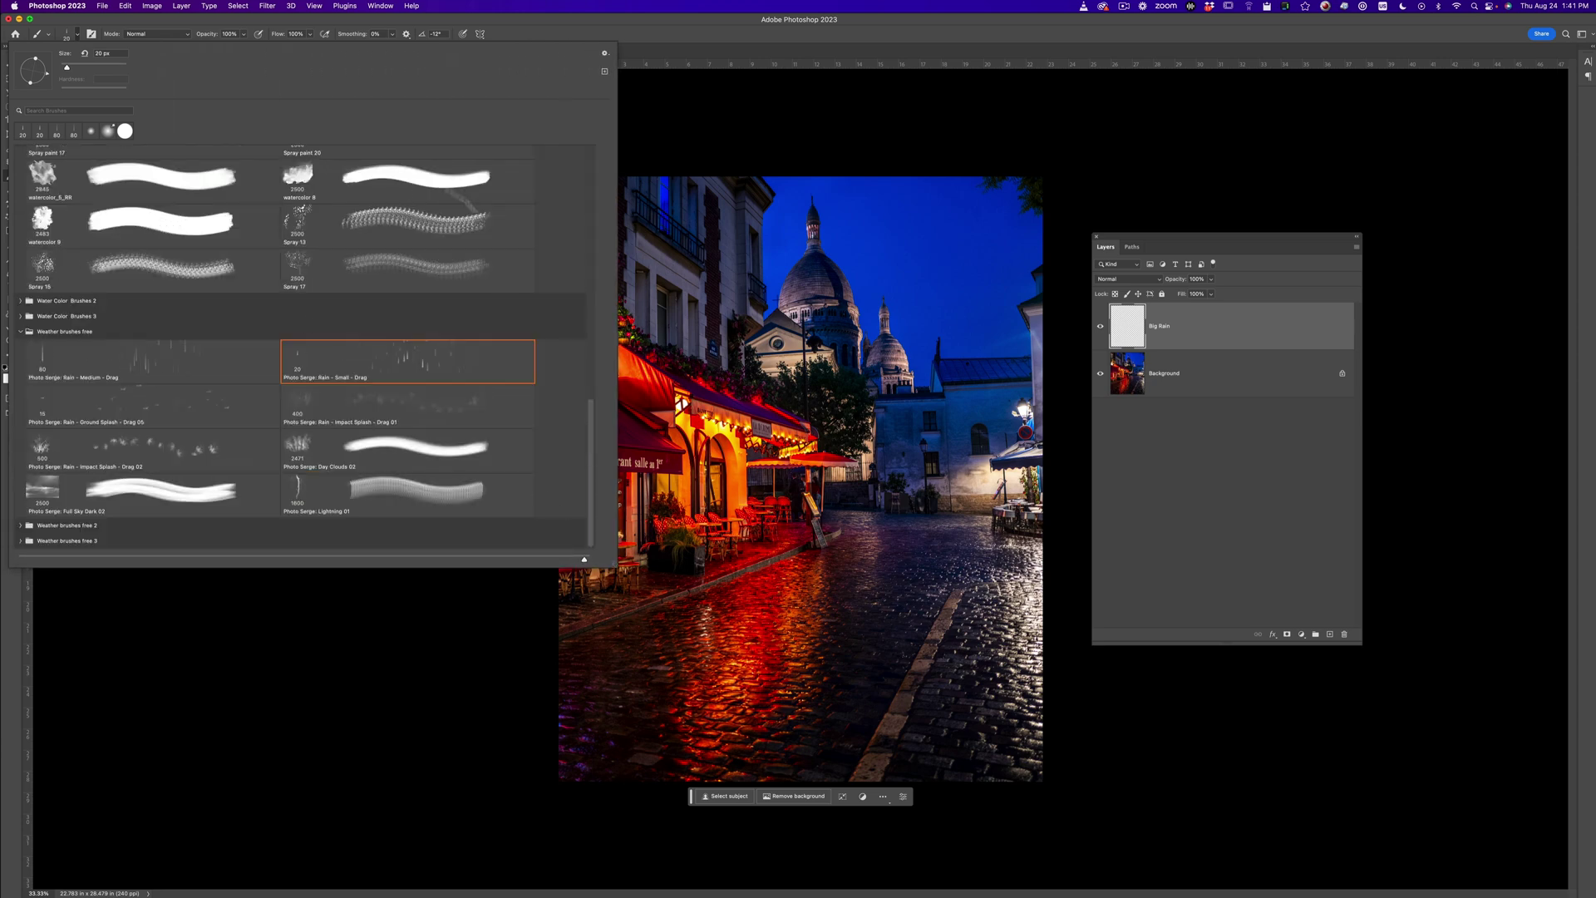
pyautogui.click(605, 53)
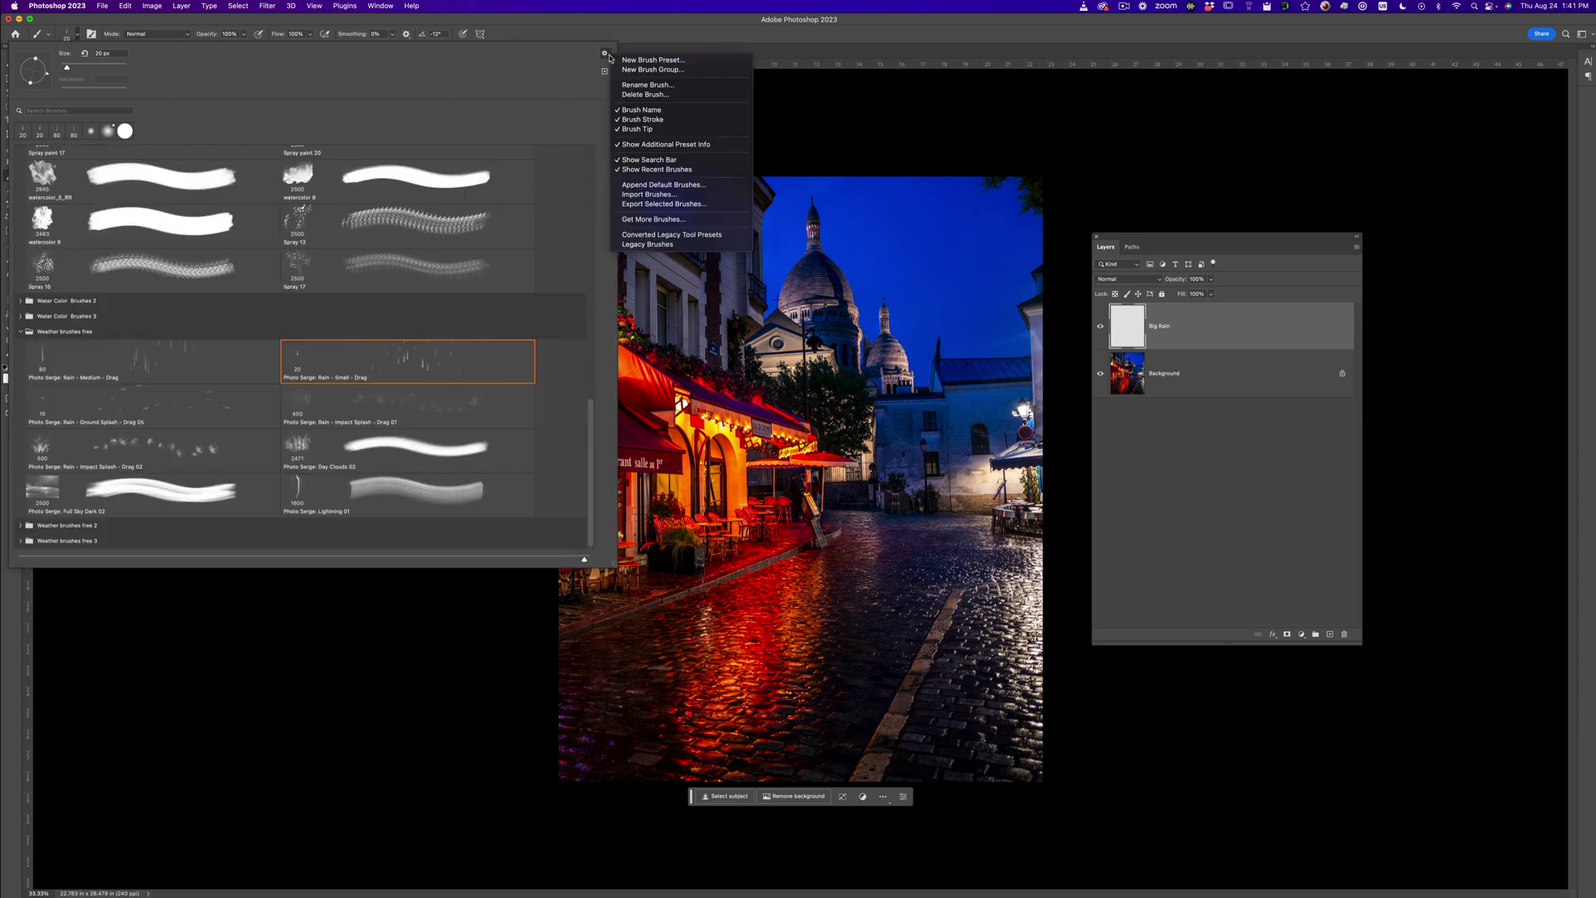
pyautogui.click(654, 110)
# Step: Turn the brush stroke previews off and back on in the brush list
pyautogui.click(607, 53)
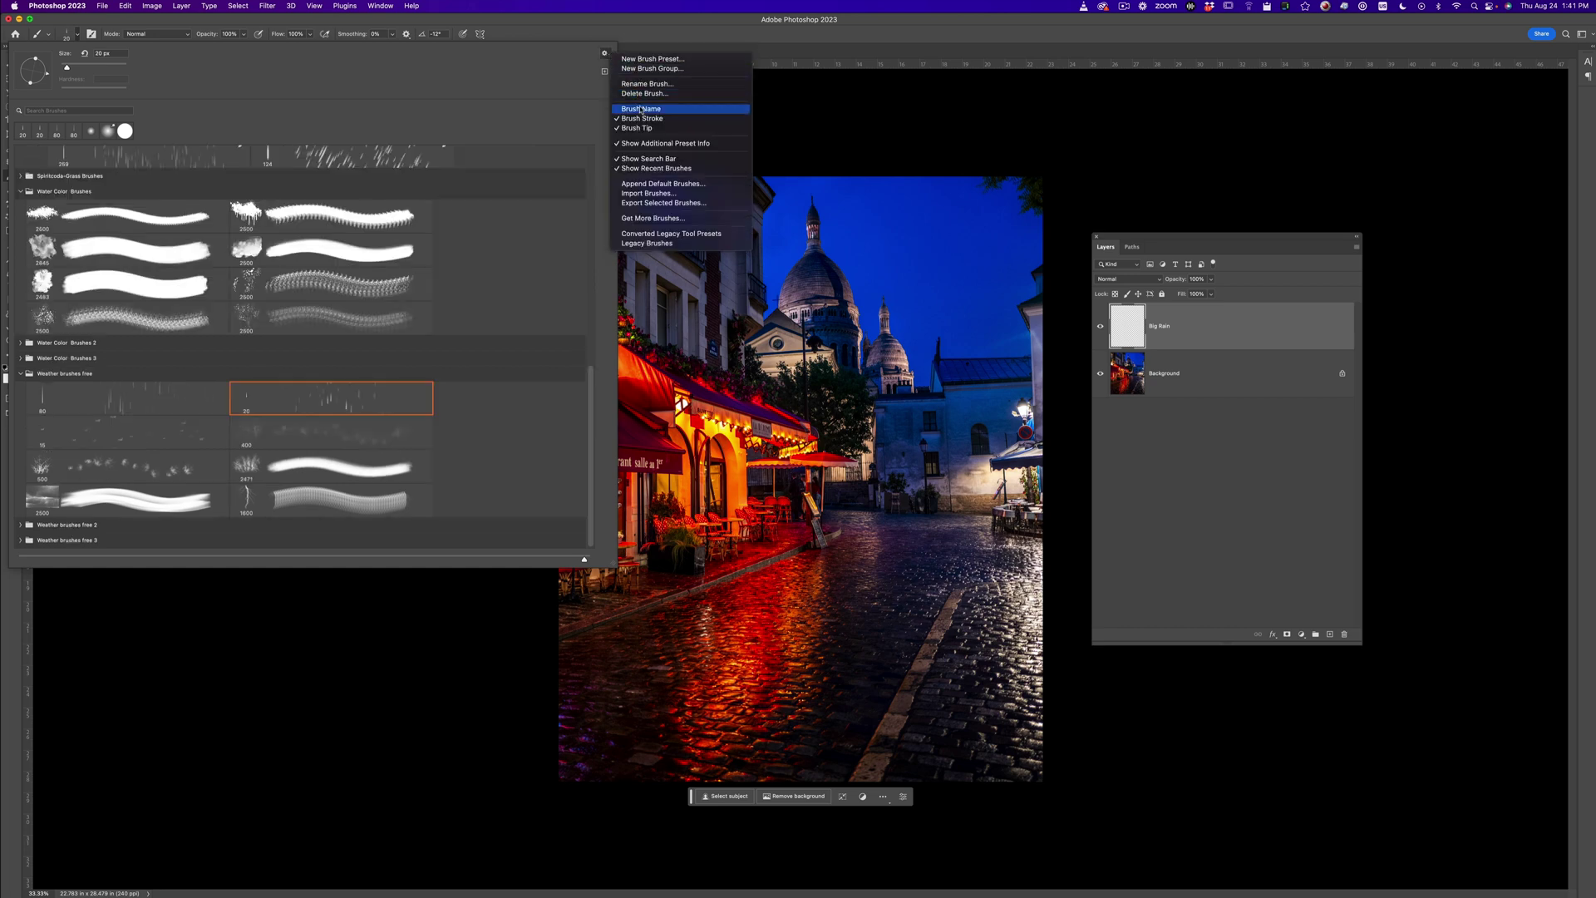
pyautogui.click(644, 116)
pyautogui.click(606, 54)
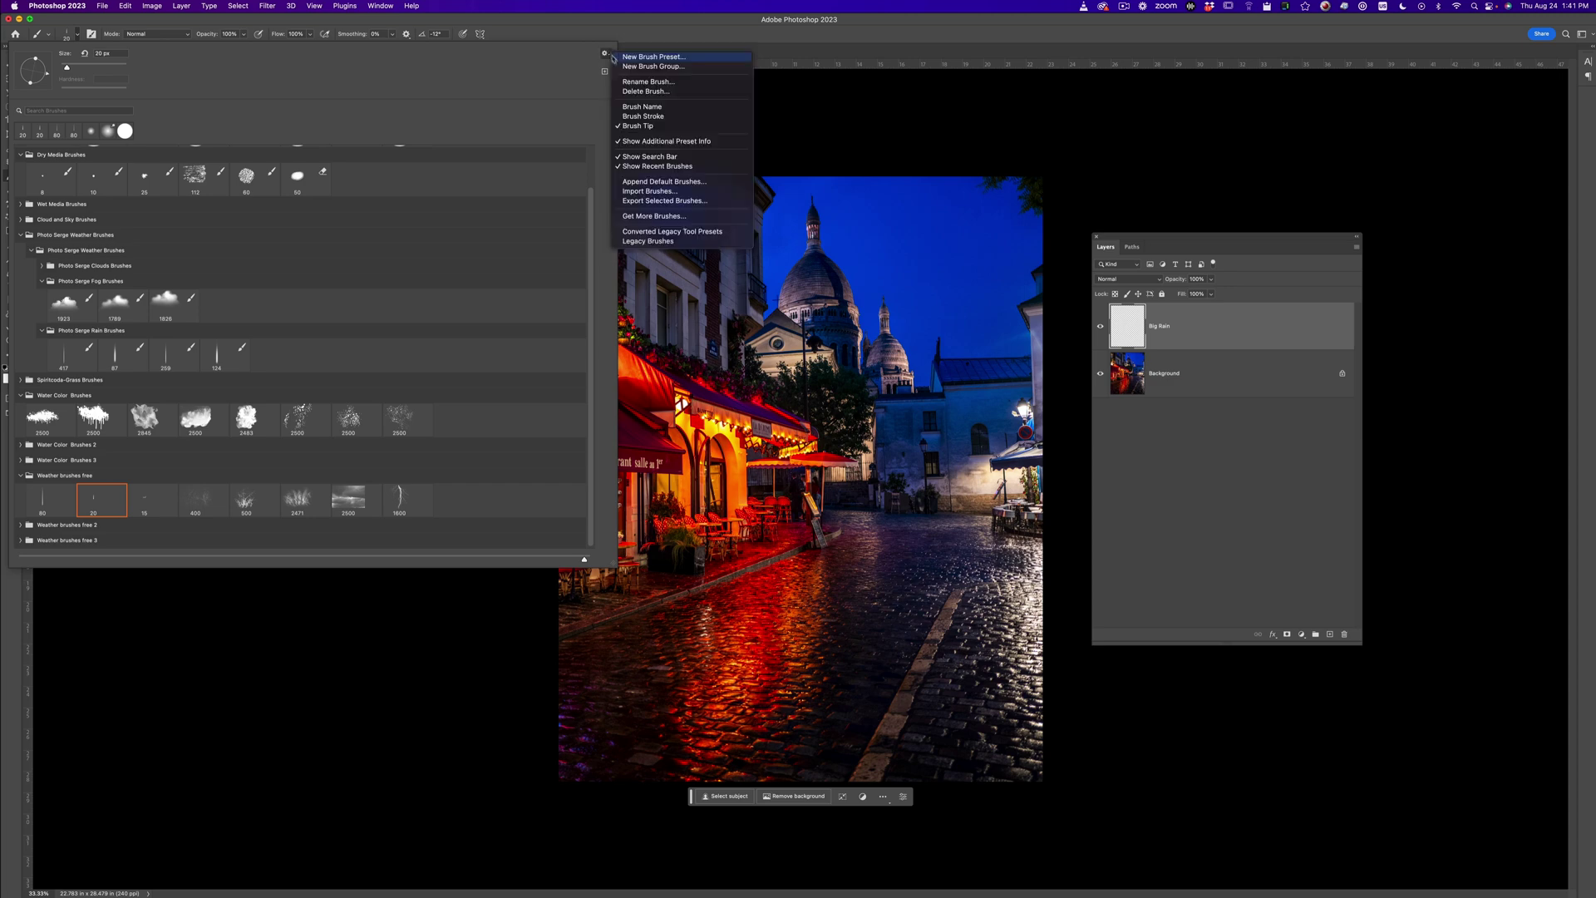
pyautogui.click(638, 125)
pyautogui.click(606, 55)
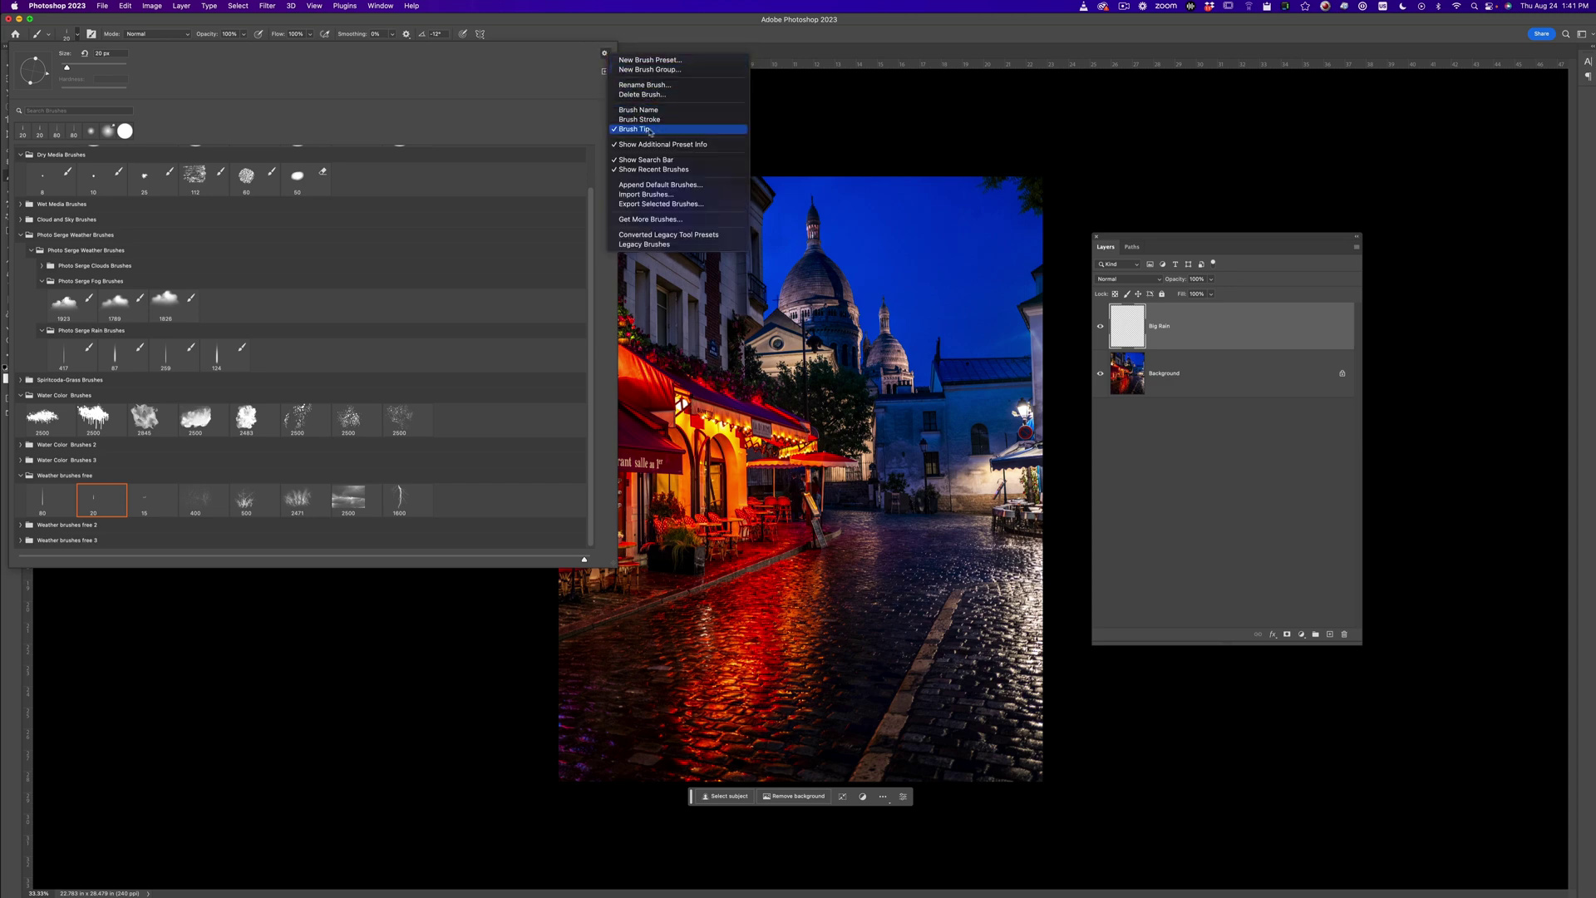
pyautogui.click(655, 119)
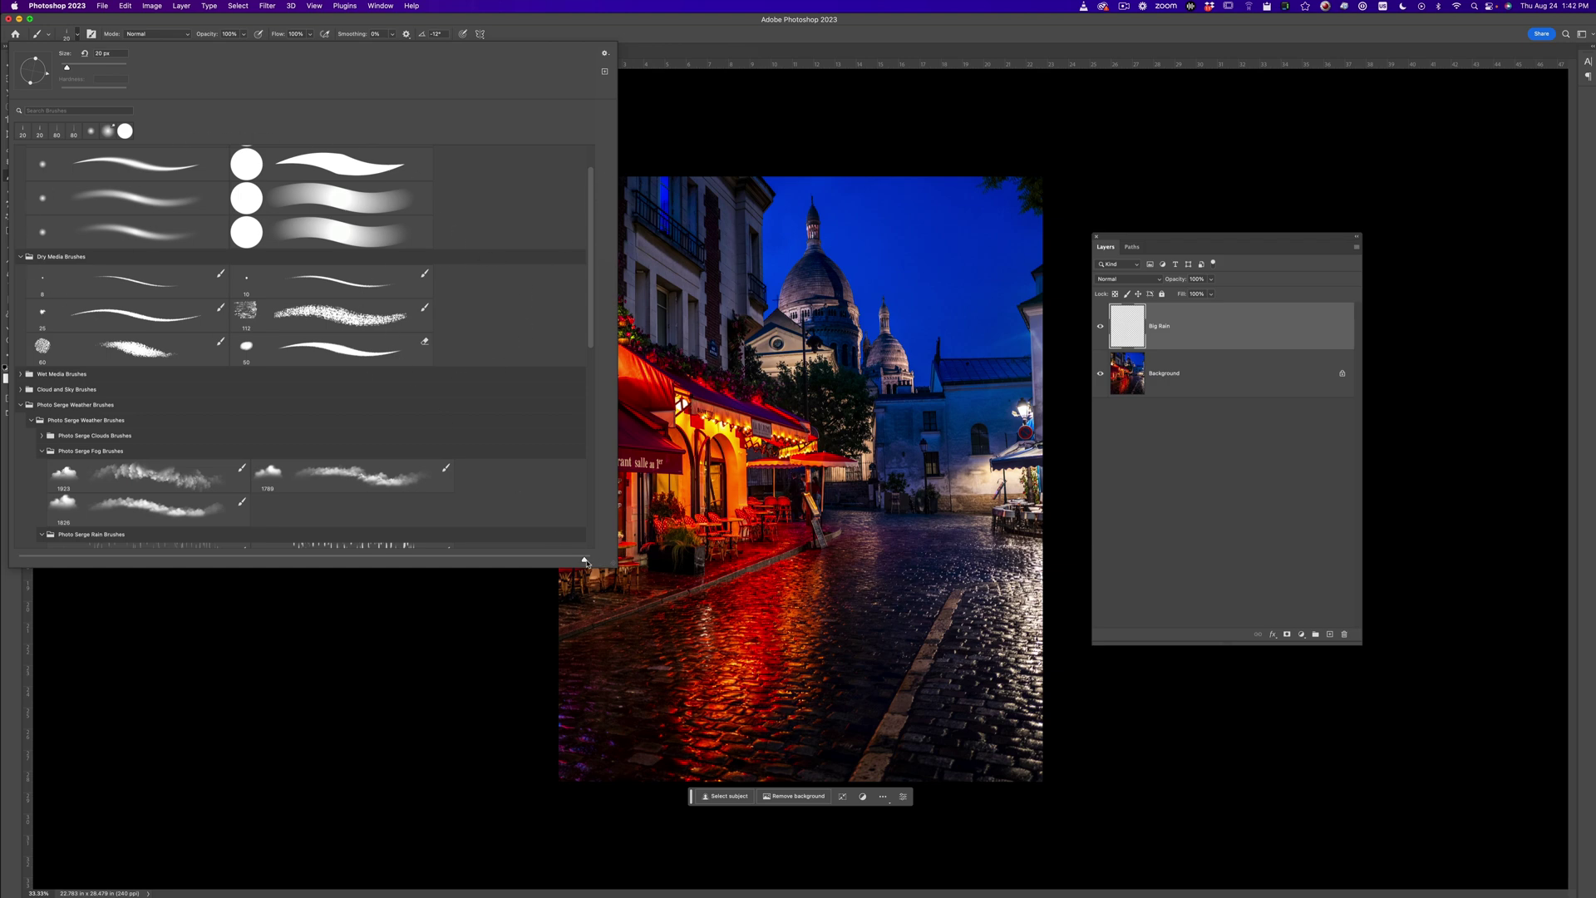
# Step: Shrink the brush previews to three columns and make the brush picker slightly narrower and taller
pyautogui.moveTo(585, 562)
pyautogui.mouseDown()
pyautogui.moveTo(27, 561)
pyautogui.moveTo(384, 561)
pyautogui.mouseUp()
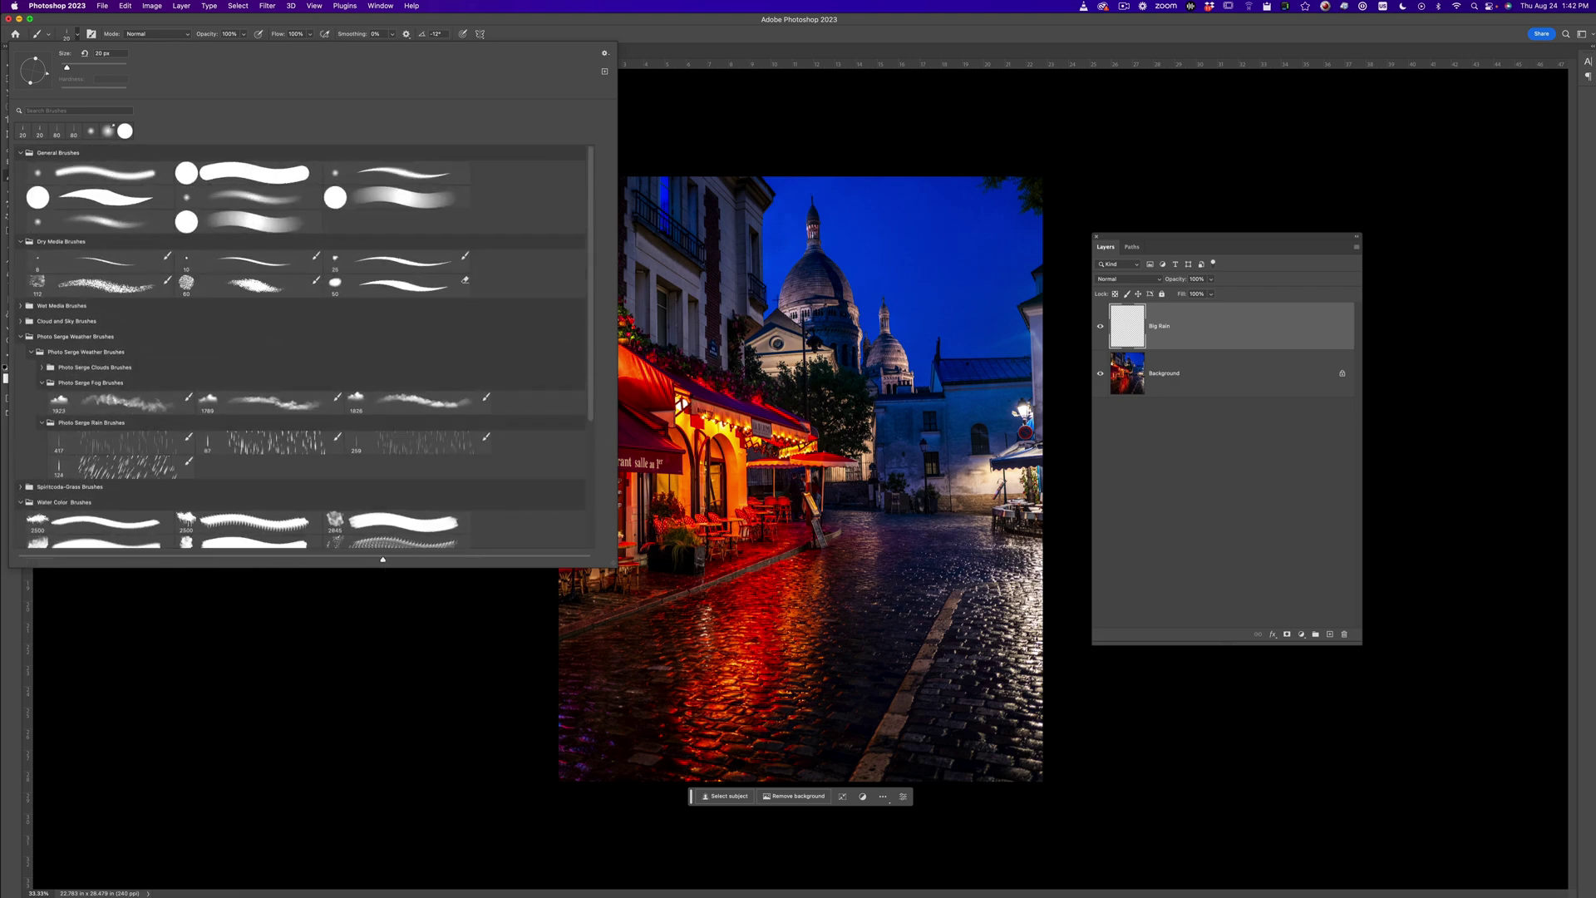
pyautogui.moveTo(614, 569)
pyautogui.mouseDown()
pyautogui.moveTo(471, 467)
pyautogui.moveTo(417, 482)
pyautogui.moveTo(588, 619)
pyautogui.mouseUp()
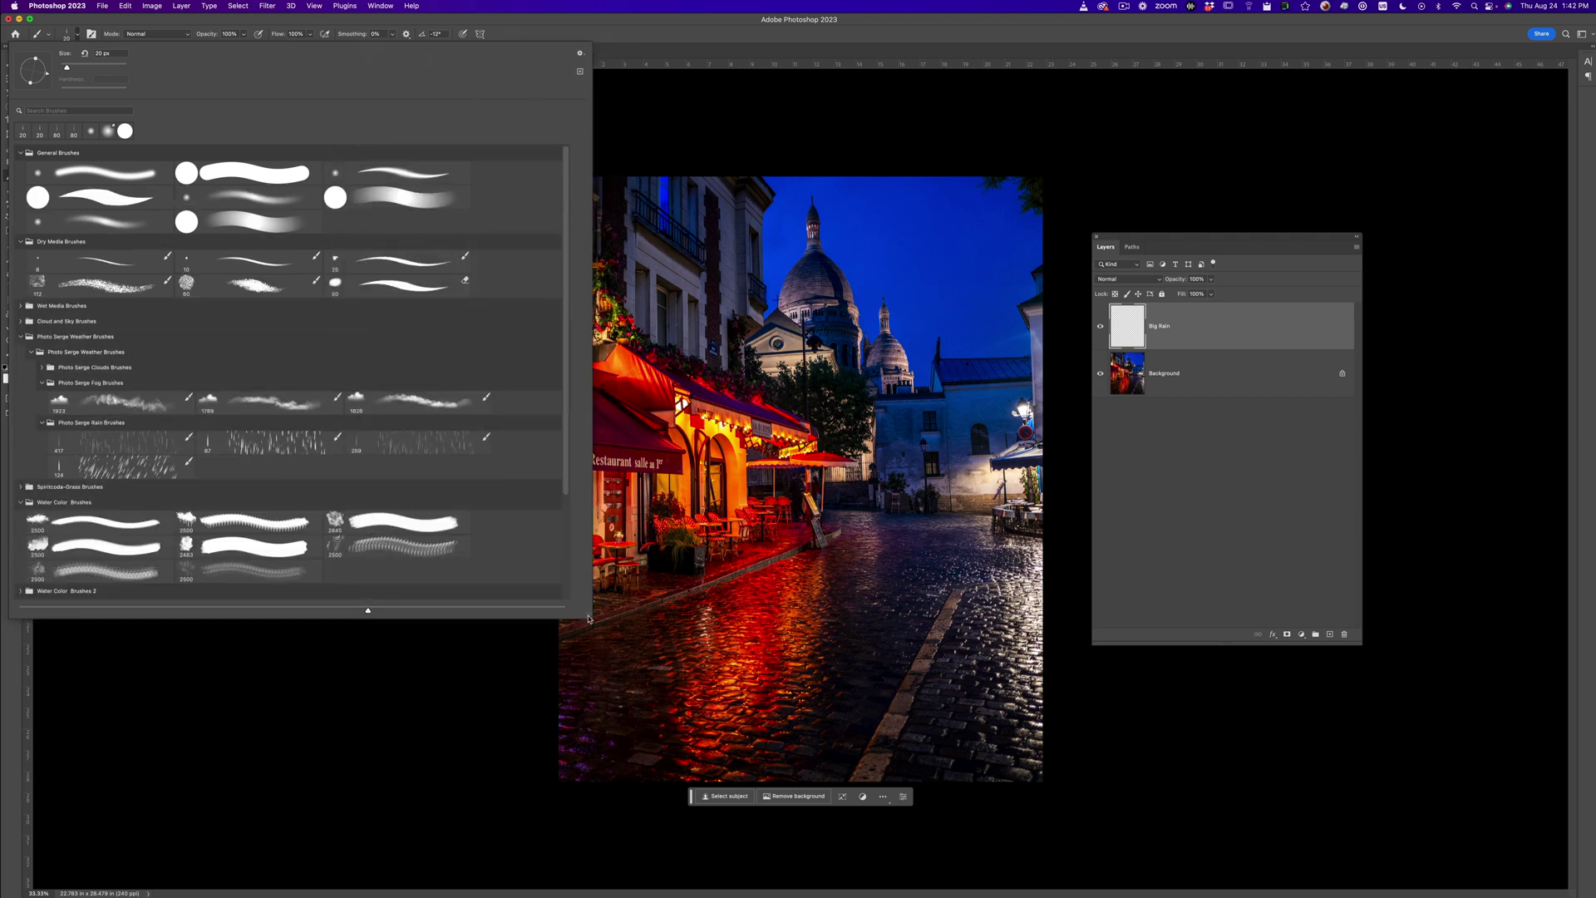
pyautogui.click(581, 53)
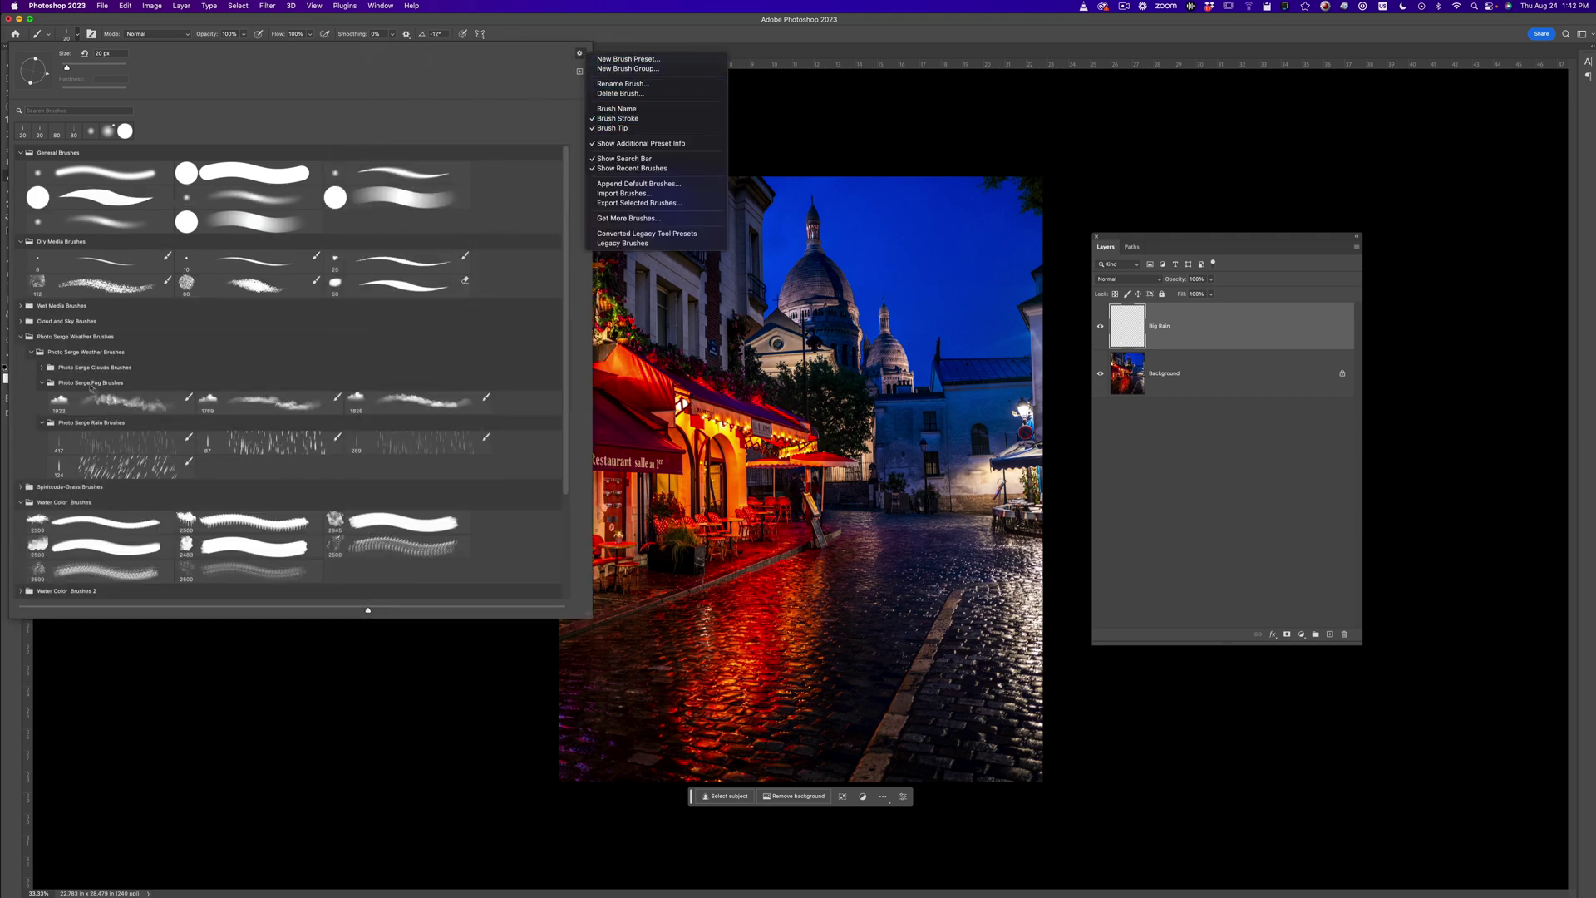
pyautogui.click(567, 460)
# Step: Collapse the other expanded brush groups in the picker, leaving General Brushes and Weather brushes free open
pyautogui.scroll(-4, 567, 460)
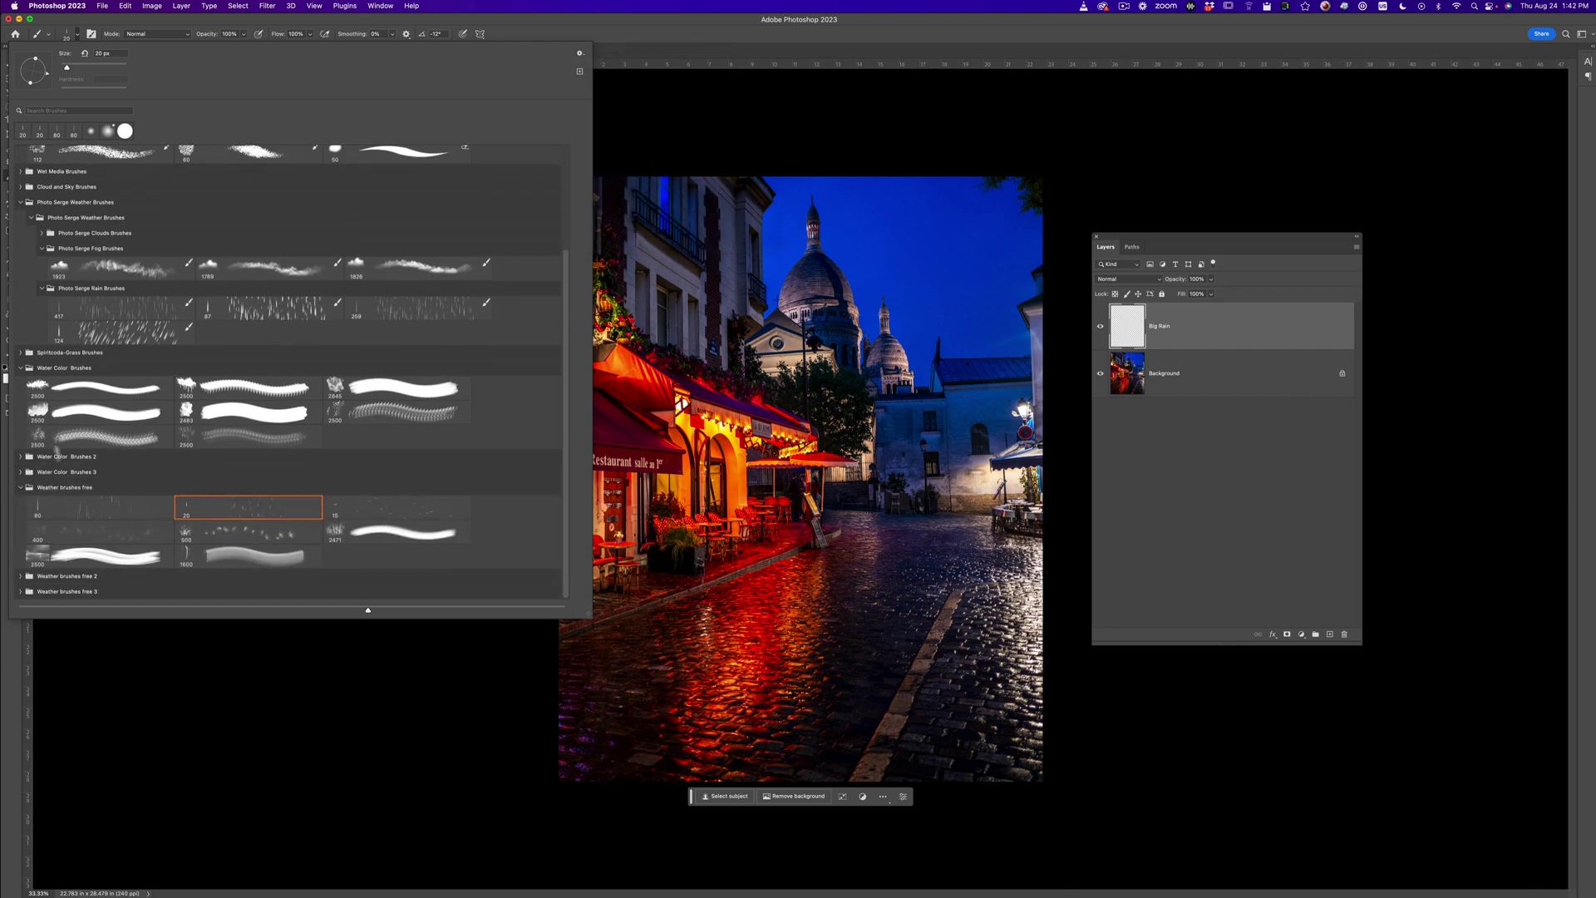
pyautogui.click(20, 367)
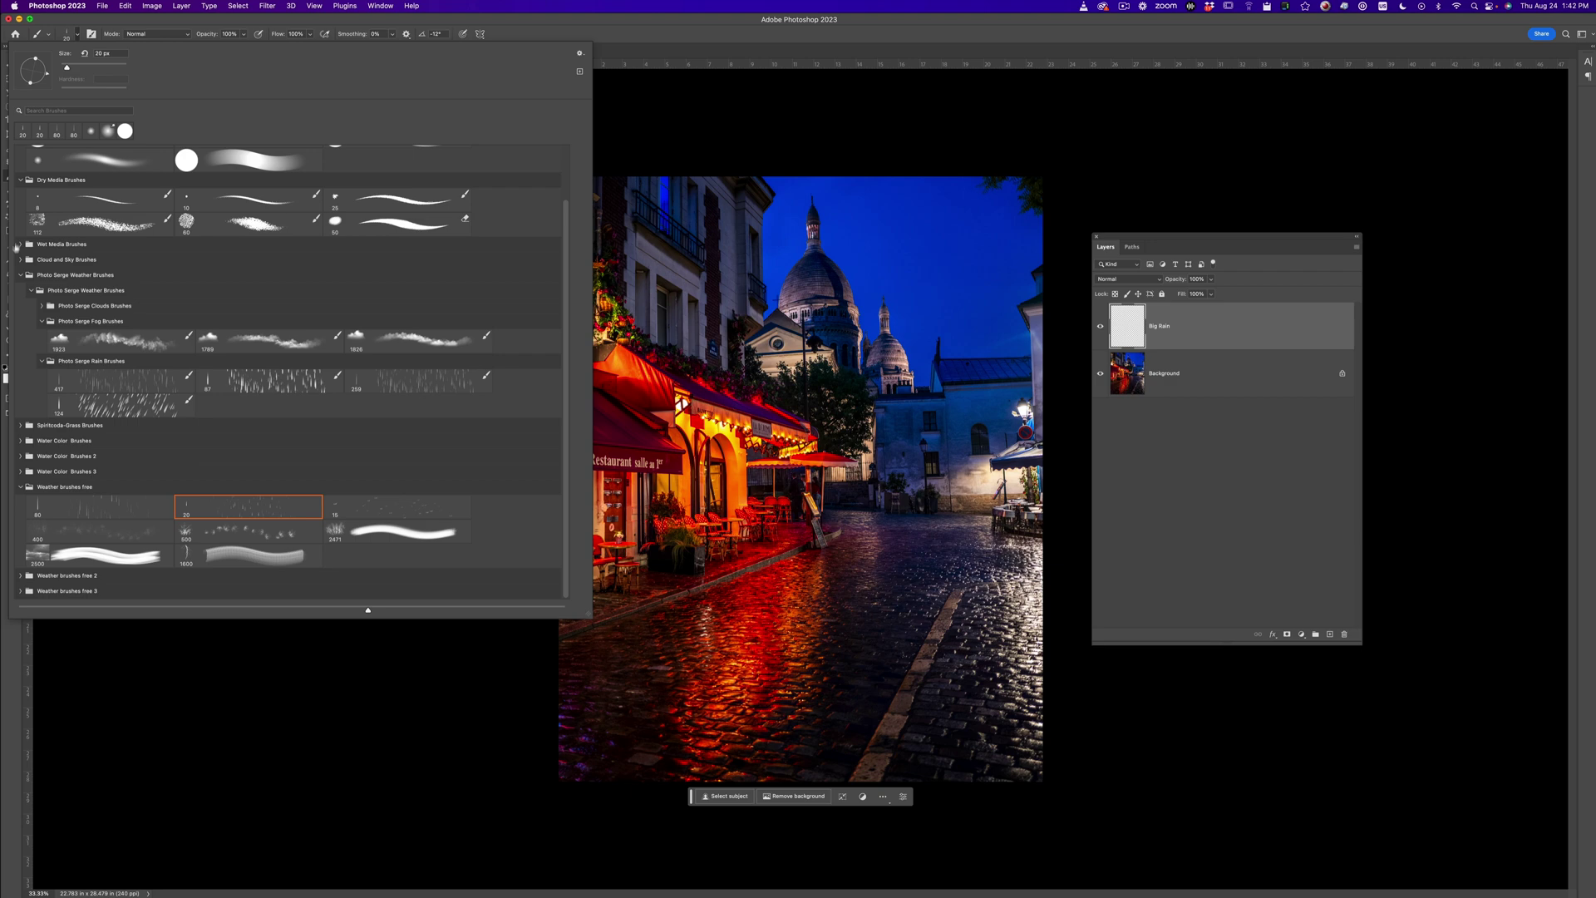
pyautogui.click(20, 180)
pyautogui.click(20, 274)
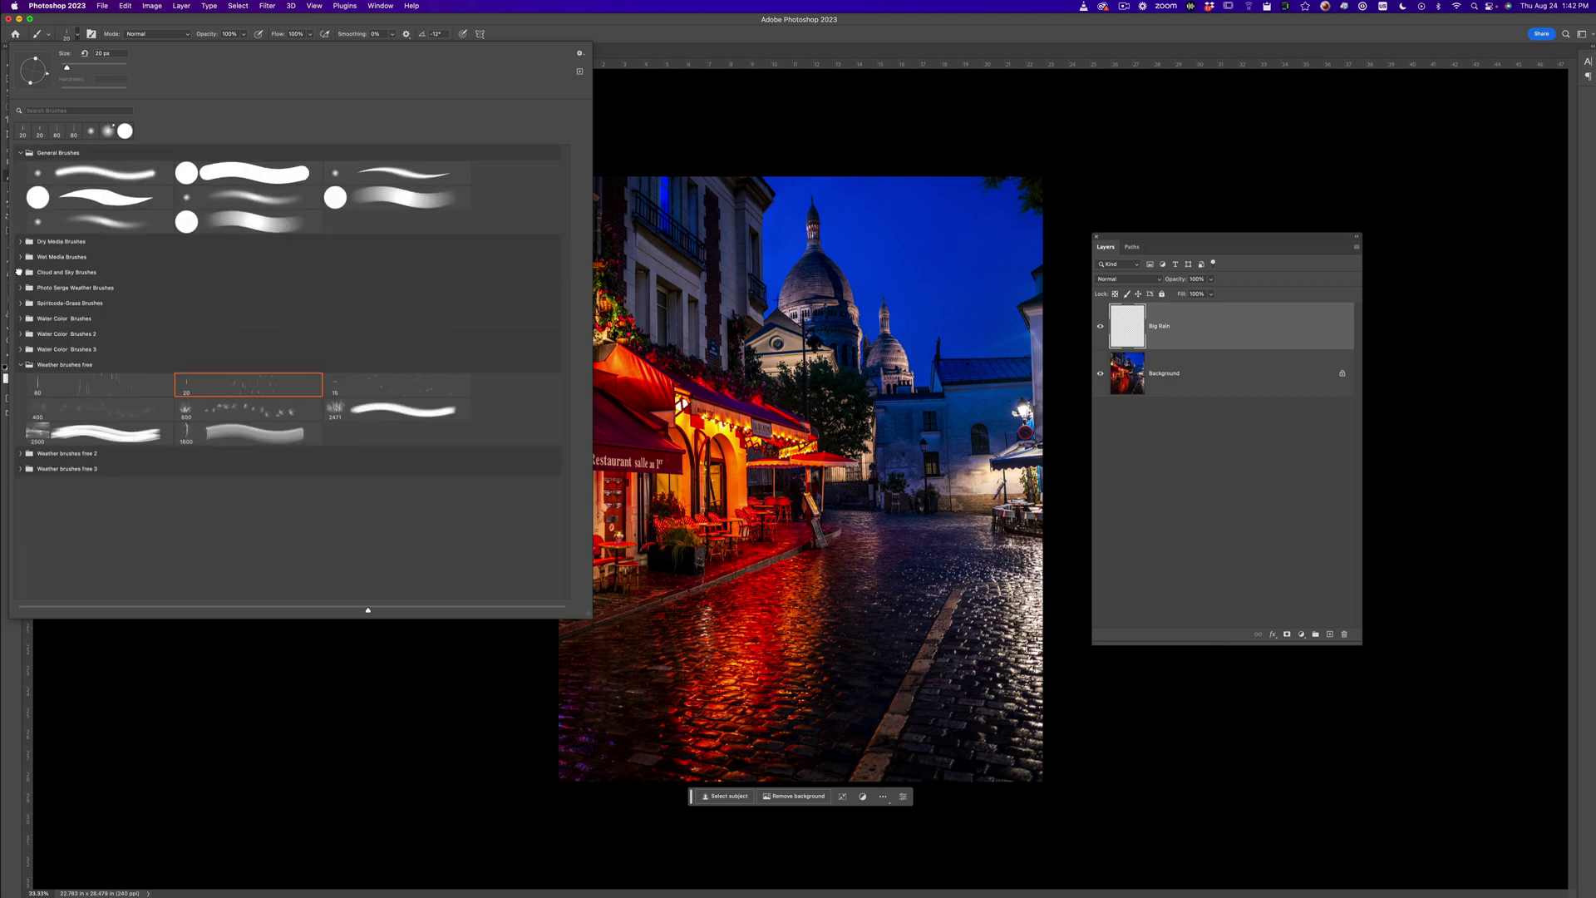
pyautogui.click(21, 366)
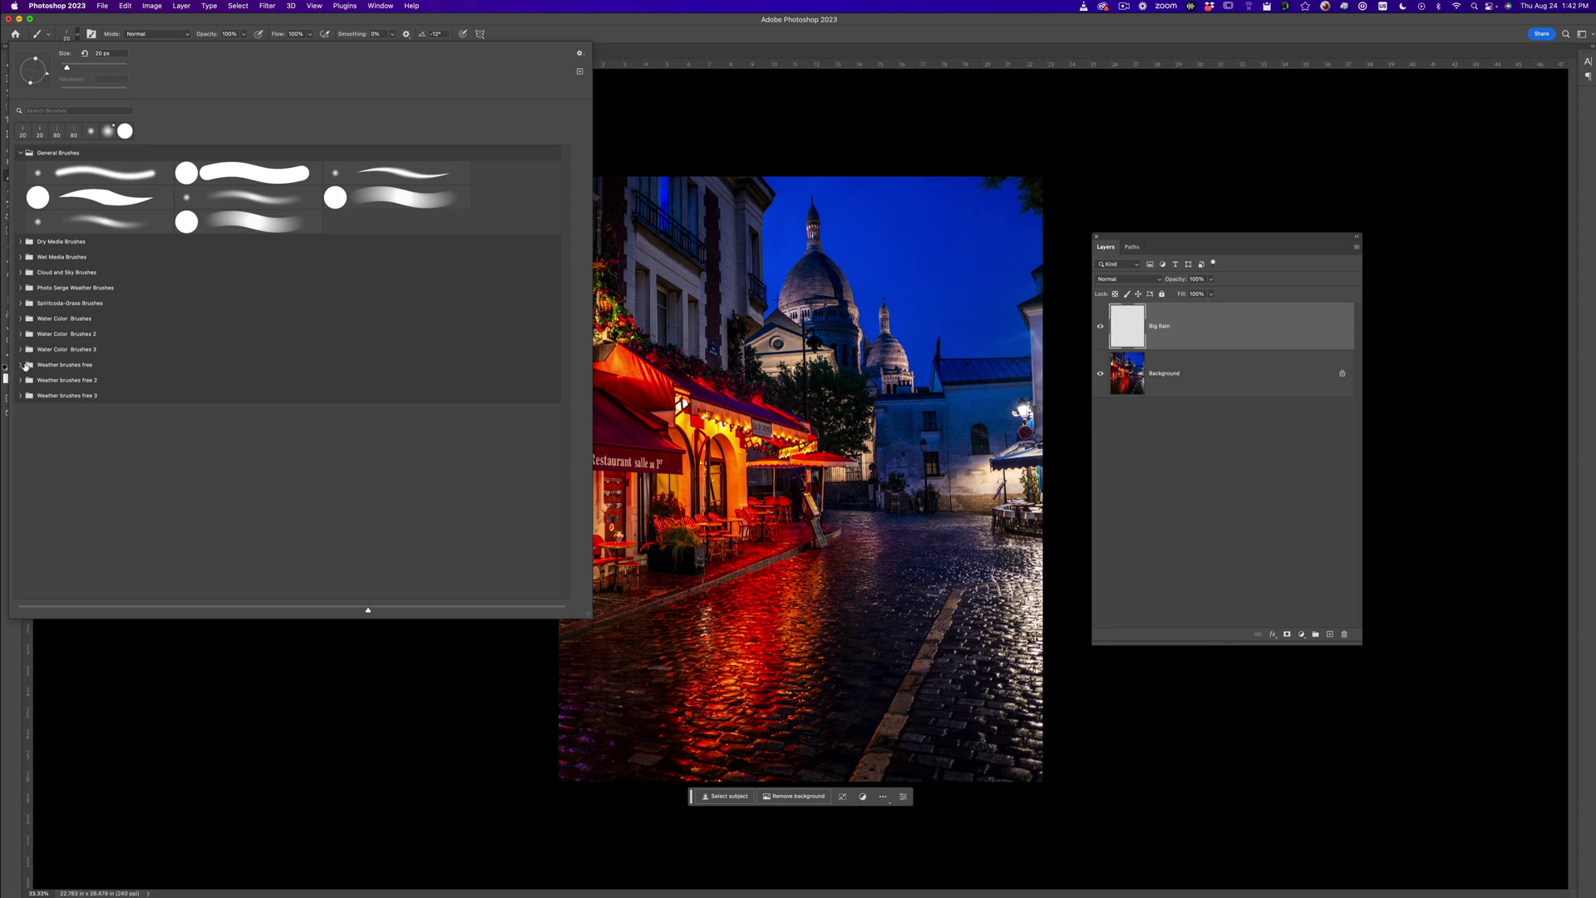
pyautogui.click(21, 365)
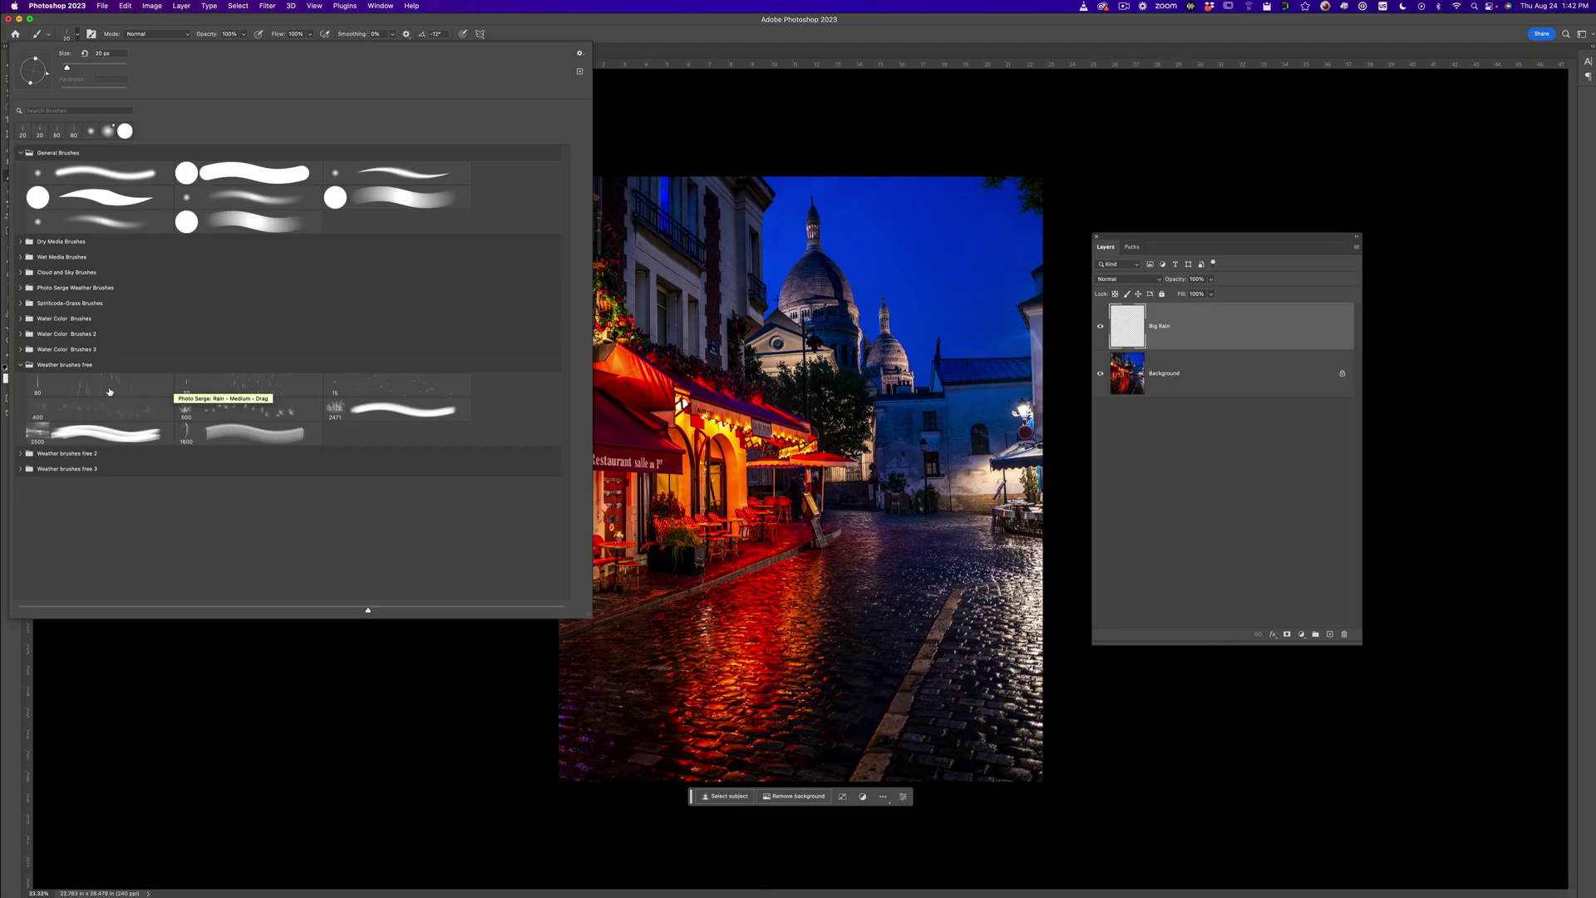
# Step: Choose the 80 px rain brush from the Weather brushes free group
pyautogui.click(106, 389)
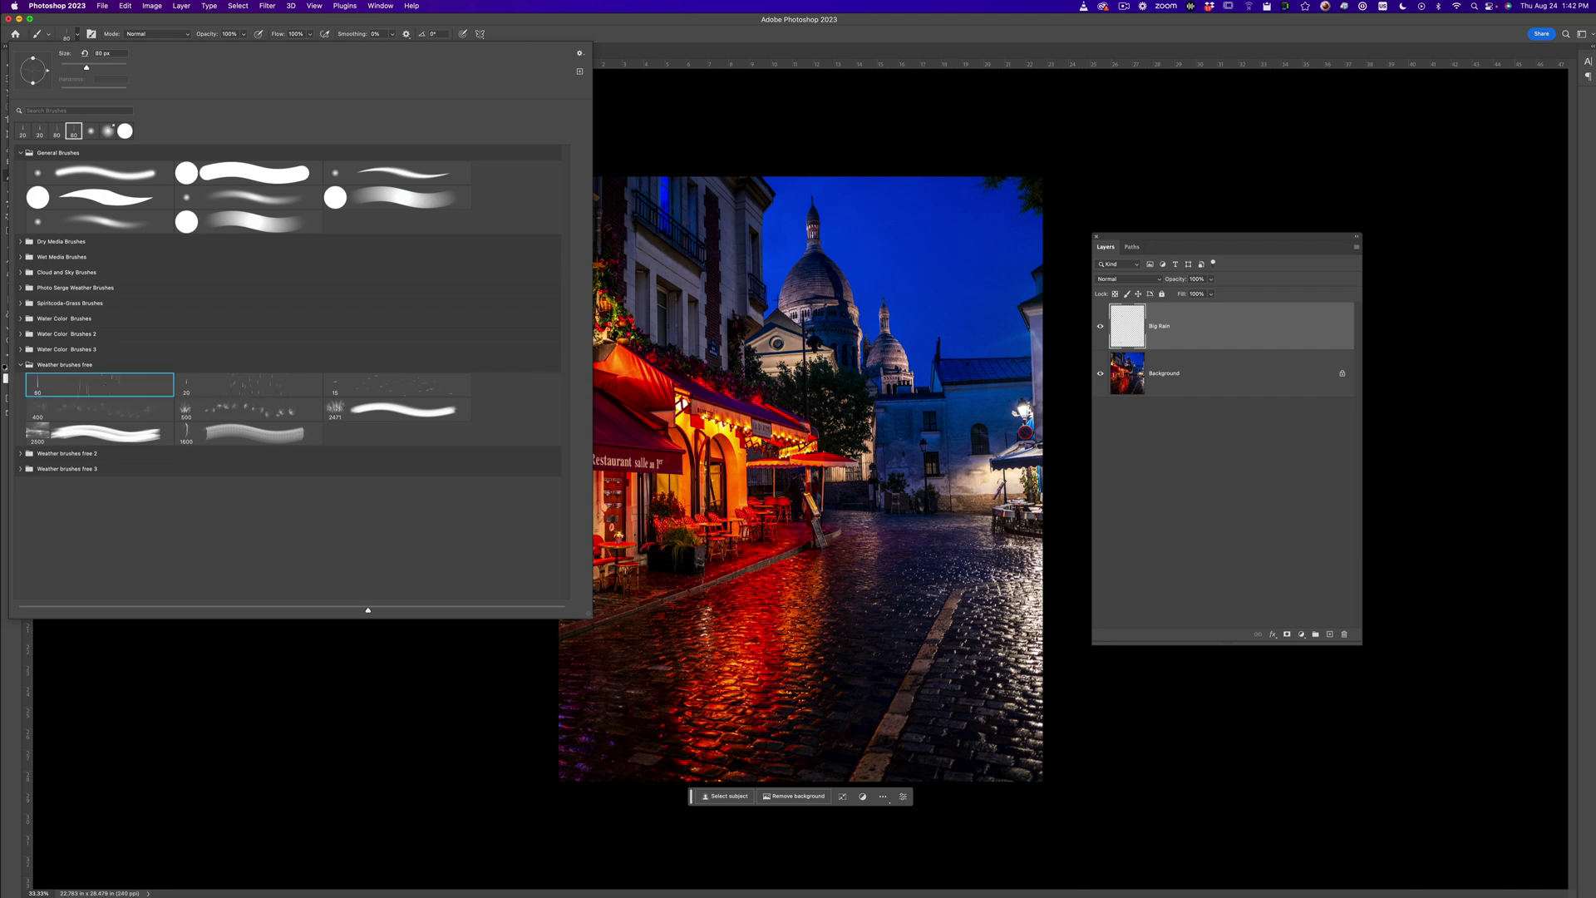
pyautogui.click(1165, 340)
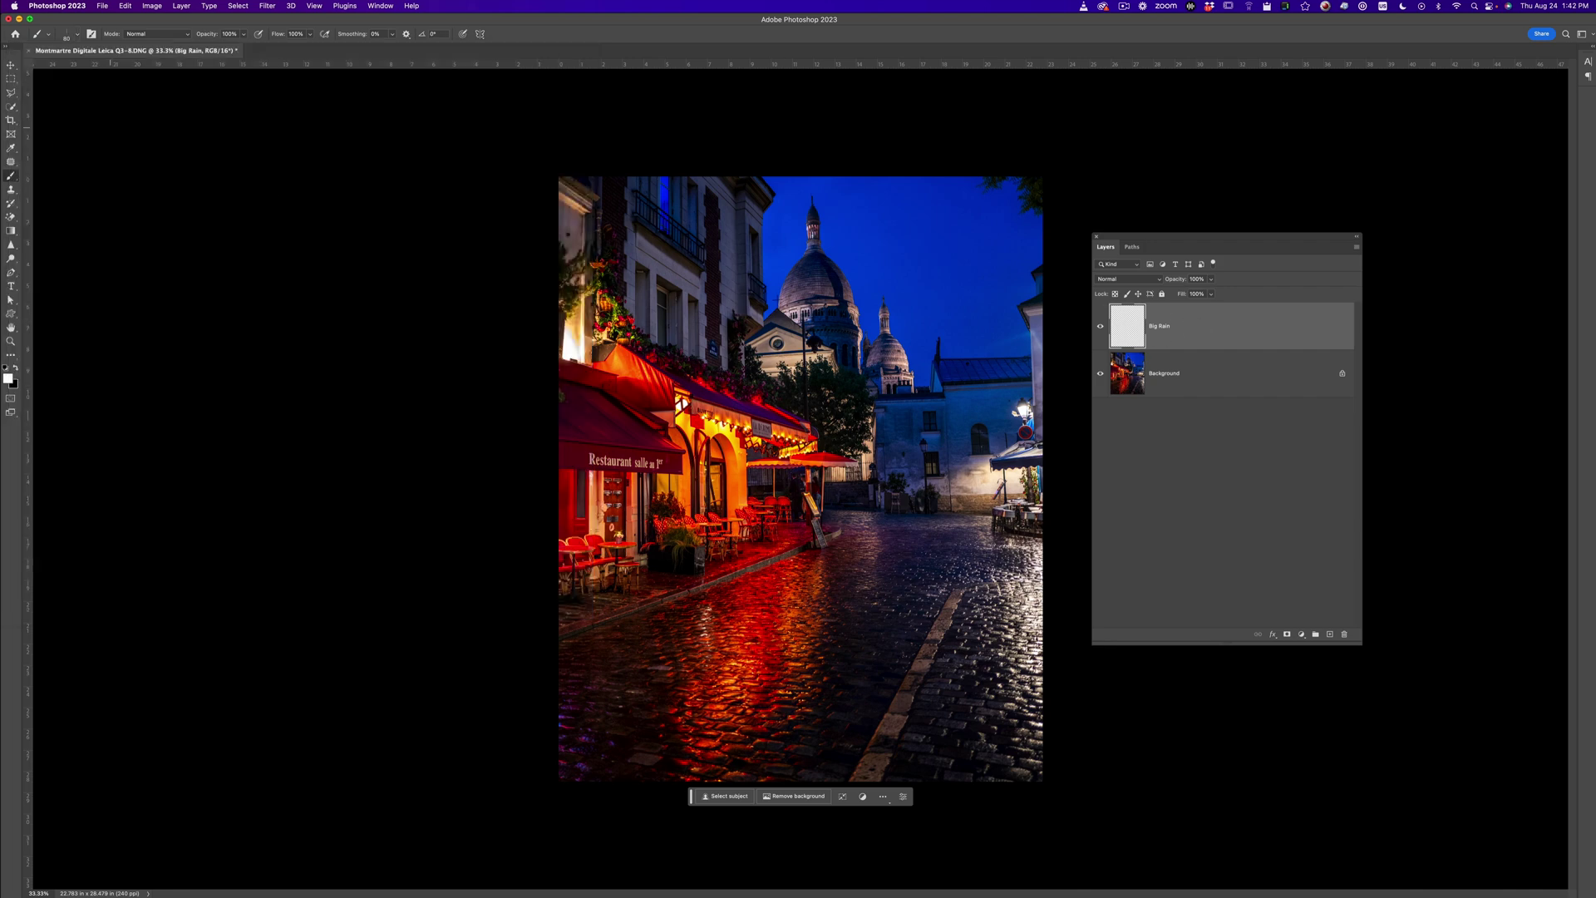
pyautogui.click(68, 37)
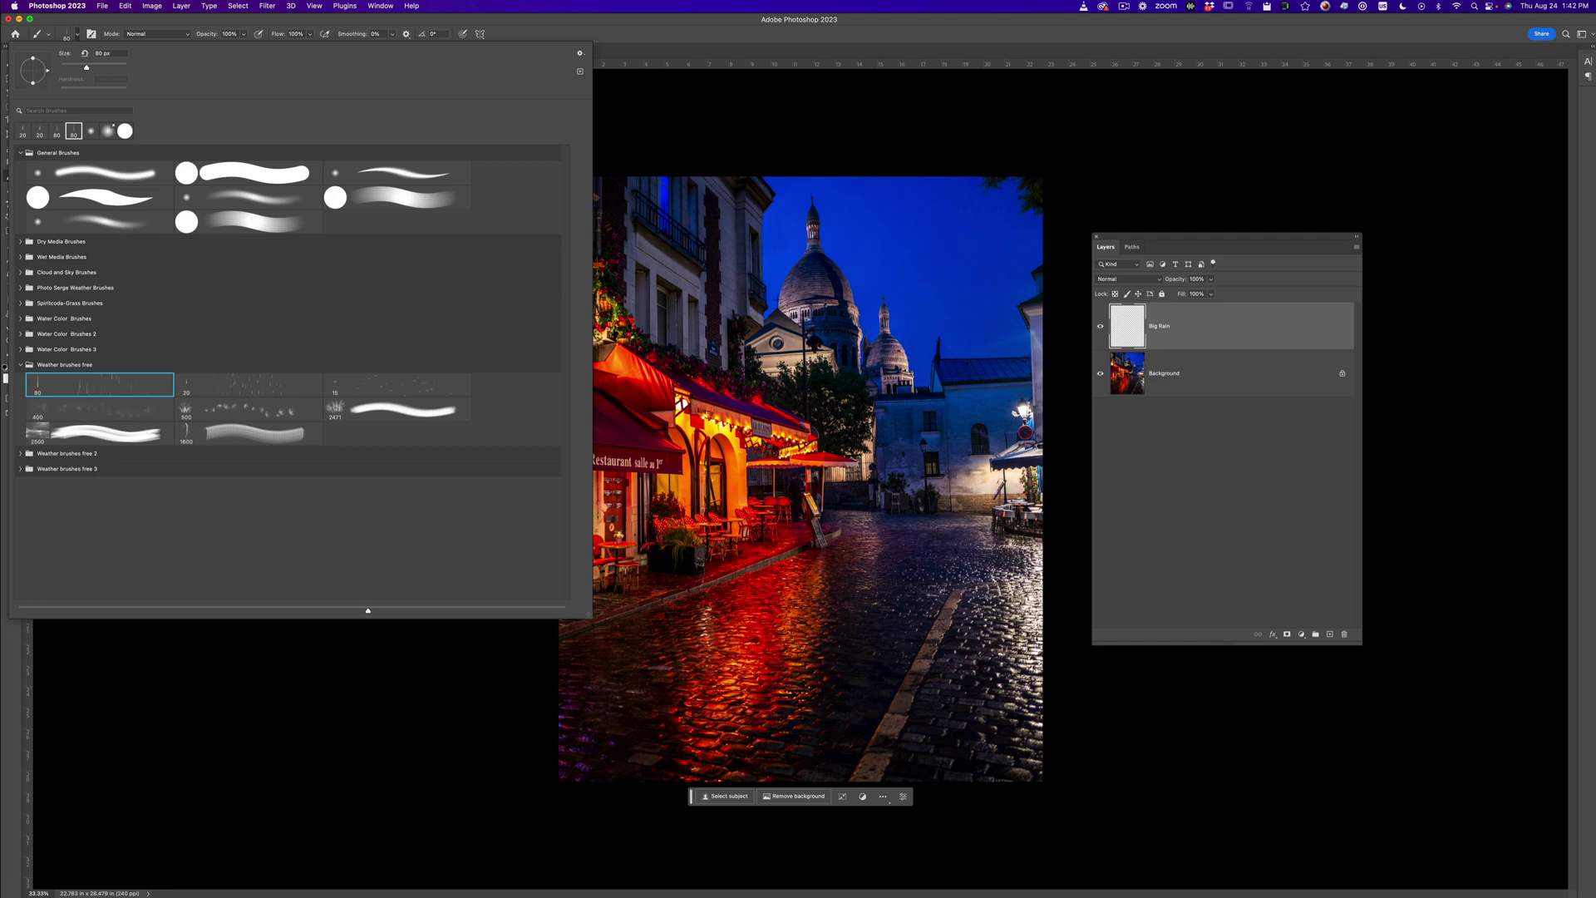
pyautogui.press('Return')
# Step: Try painting vertical rain over the restaurant awning and arched entrance with the photo at 100%
pyautogui.press('z')
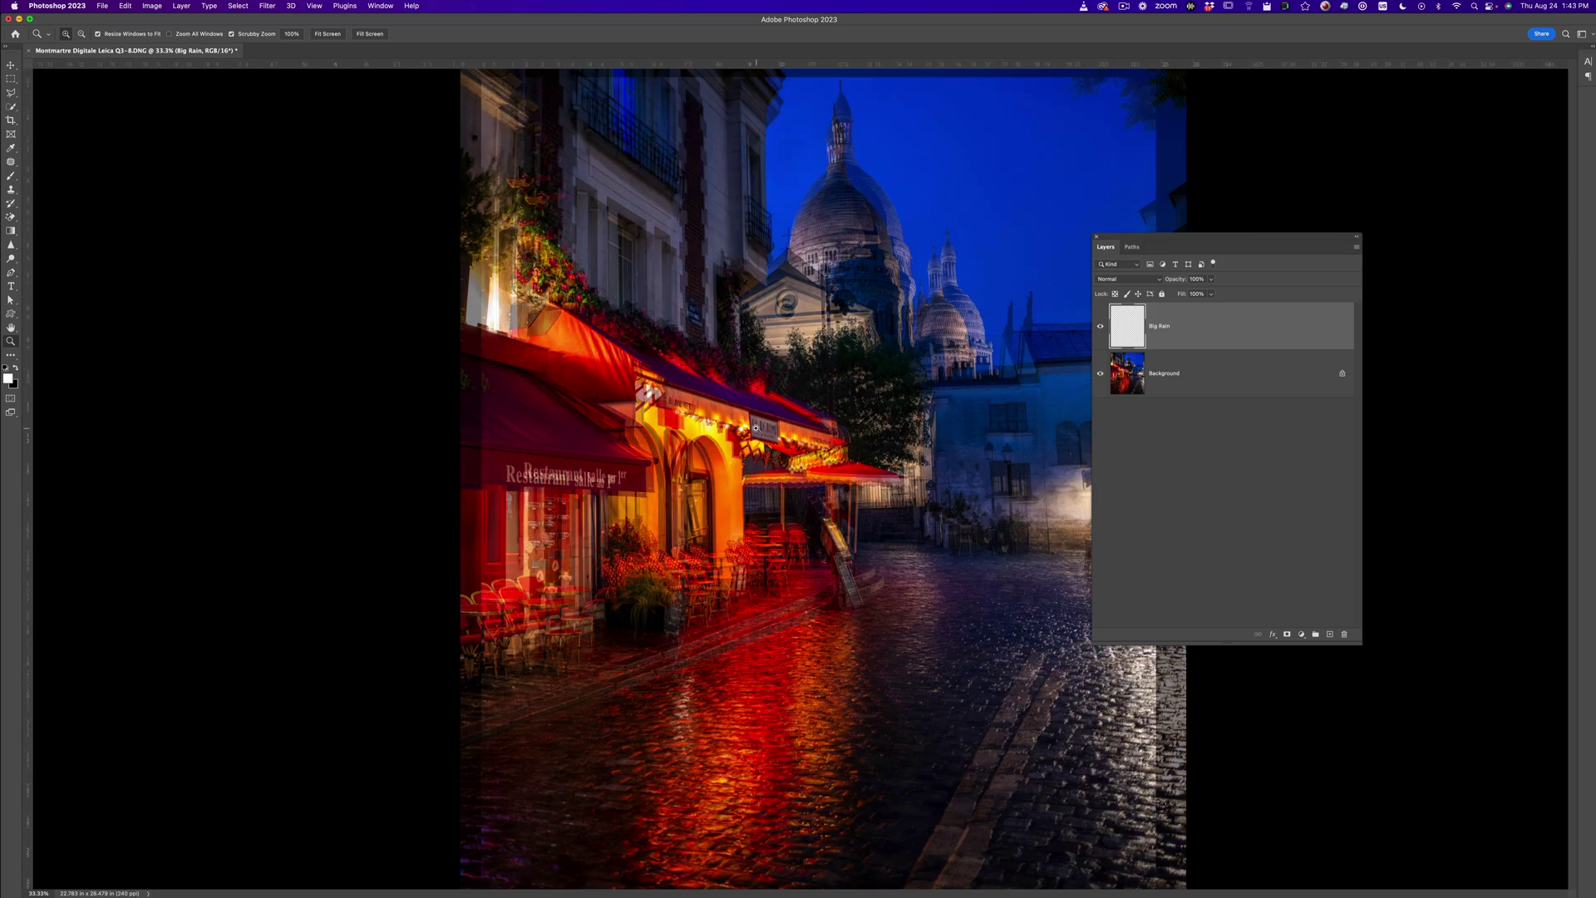
pyautogui.click(755, 429)
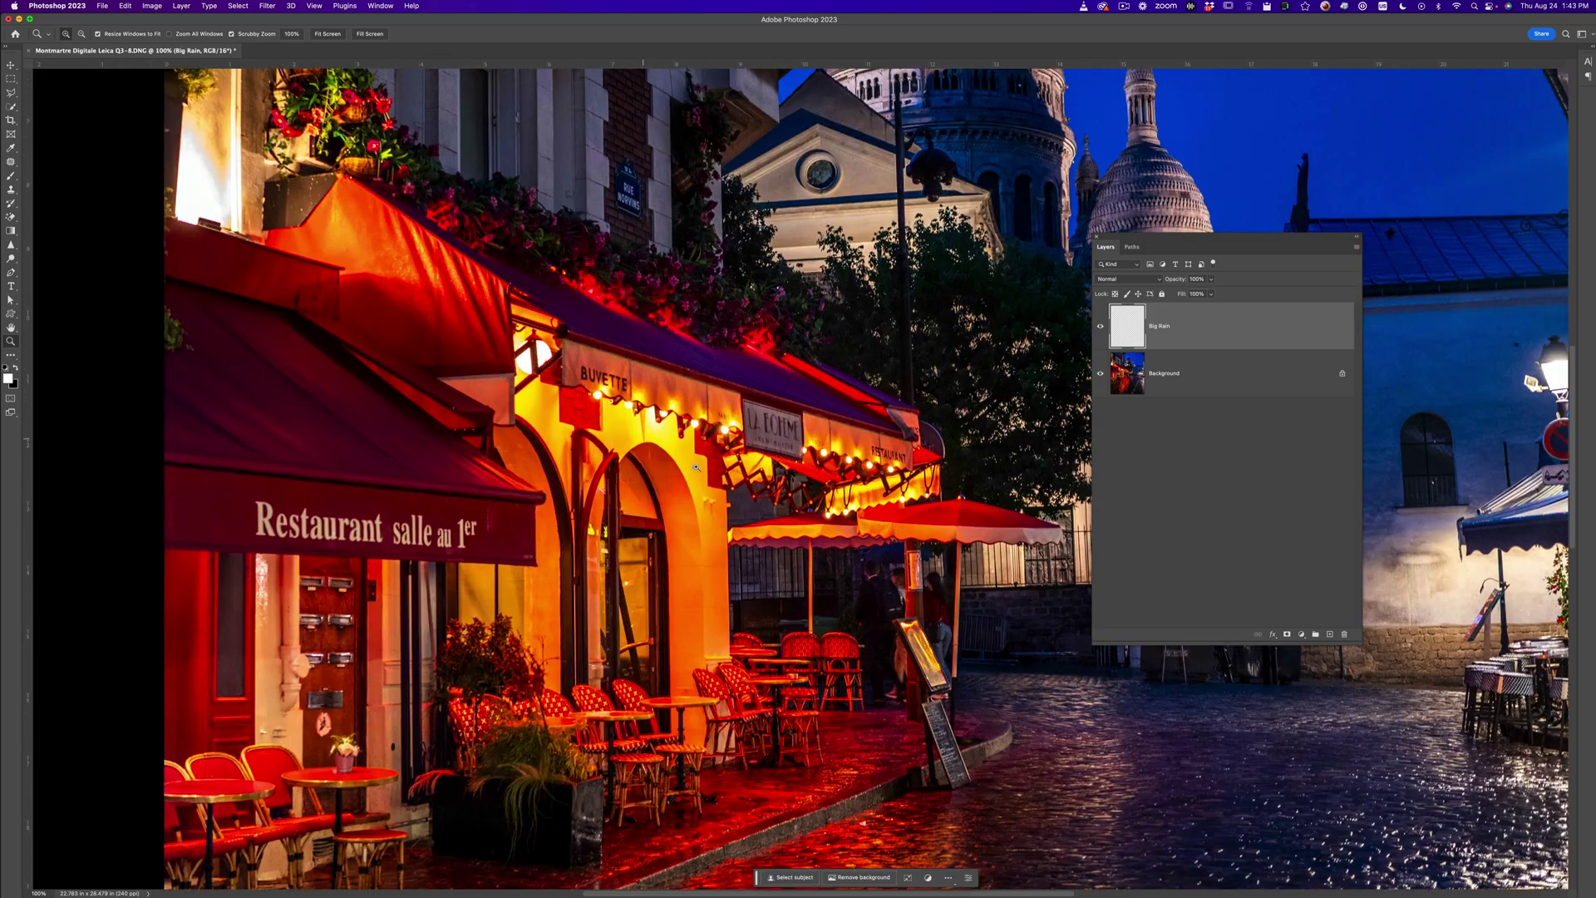
pyautogui.press('b')
pyautogui.moveTo(636, 438)
pyautogui.mouseDown()
pyautogui.moveTo(665, 474)
pyautogui.moveTo(781, 465)
pyautogui.moveTo(597, 491)
pyautogui.mouseUp()
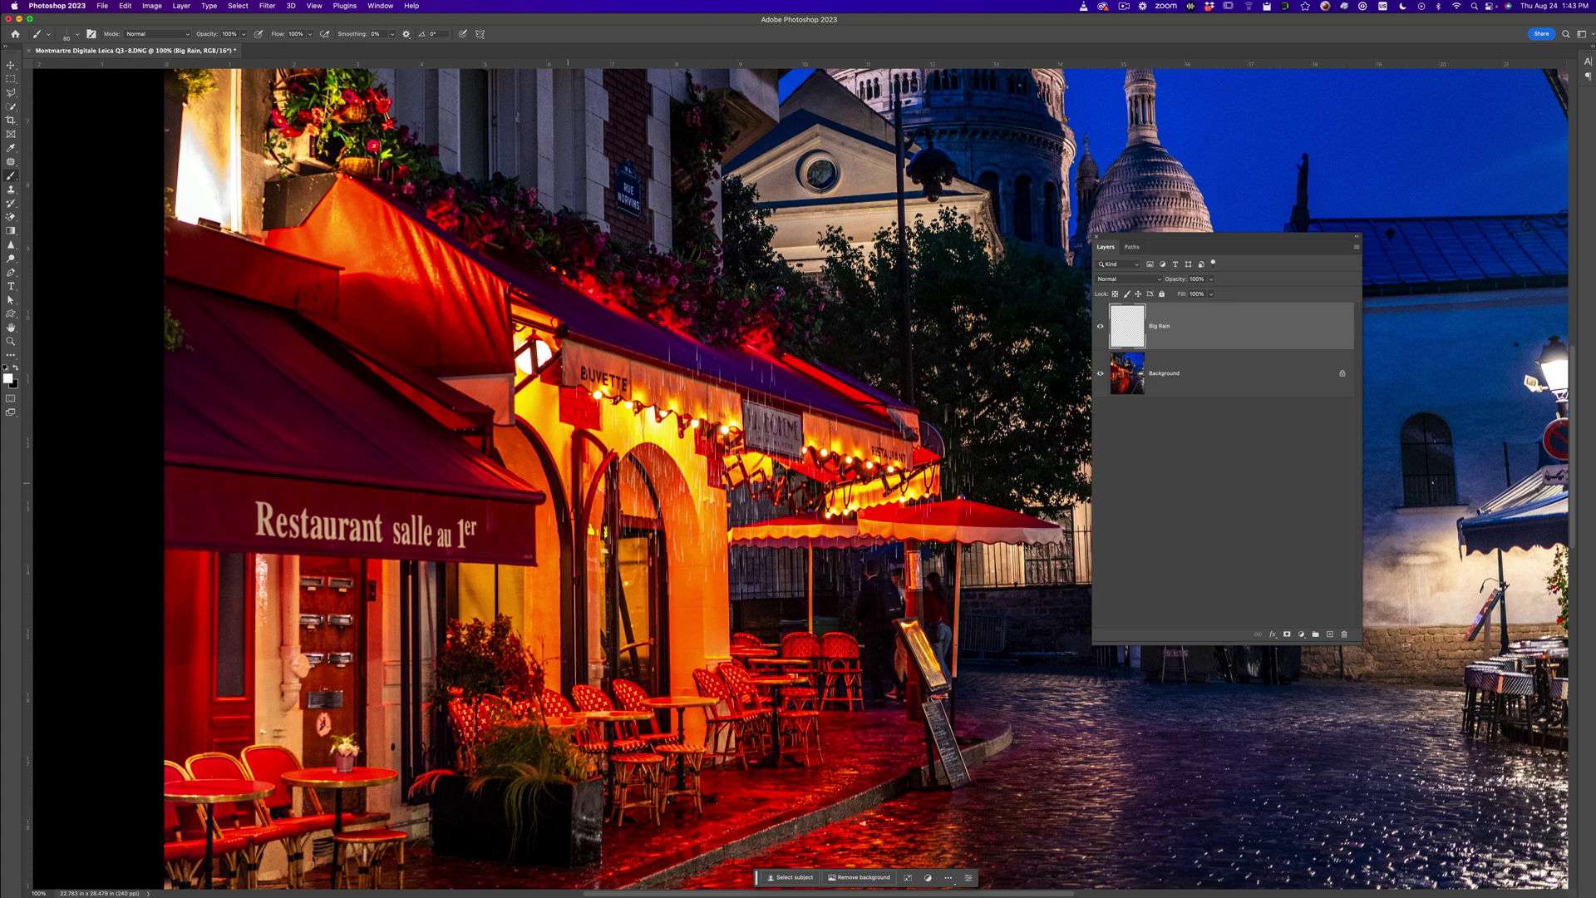
# Step: Switch to Lightroom Classic, examine the real rain around the street lamp in Montmartre Digitale Leica Q3-6.DNG, and return to Photoshop
pyautogui.press('super+Tab')
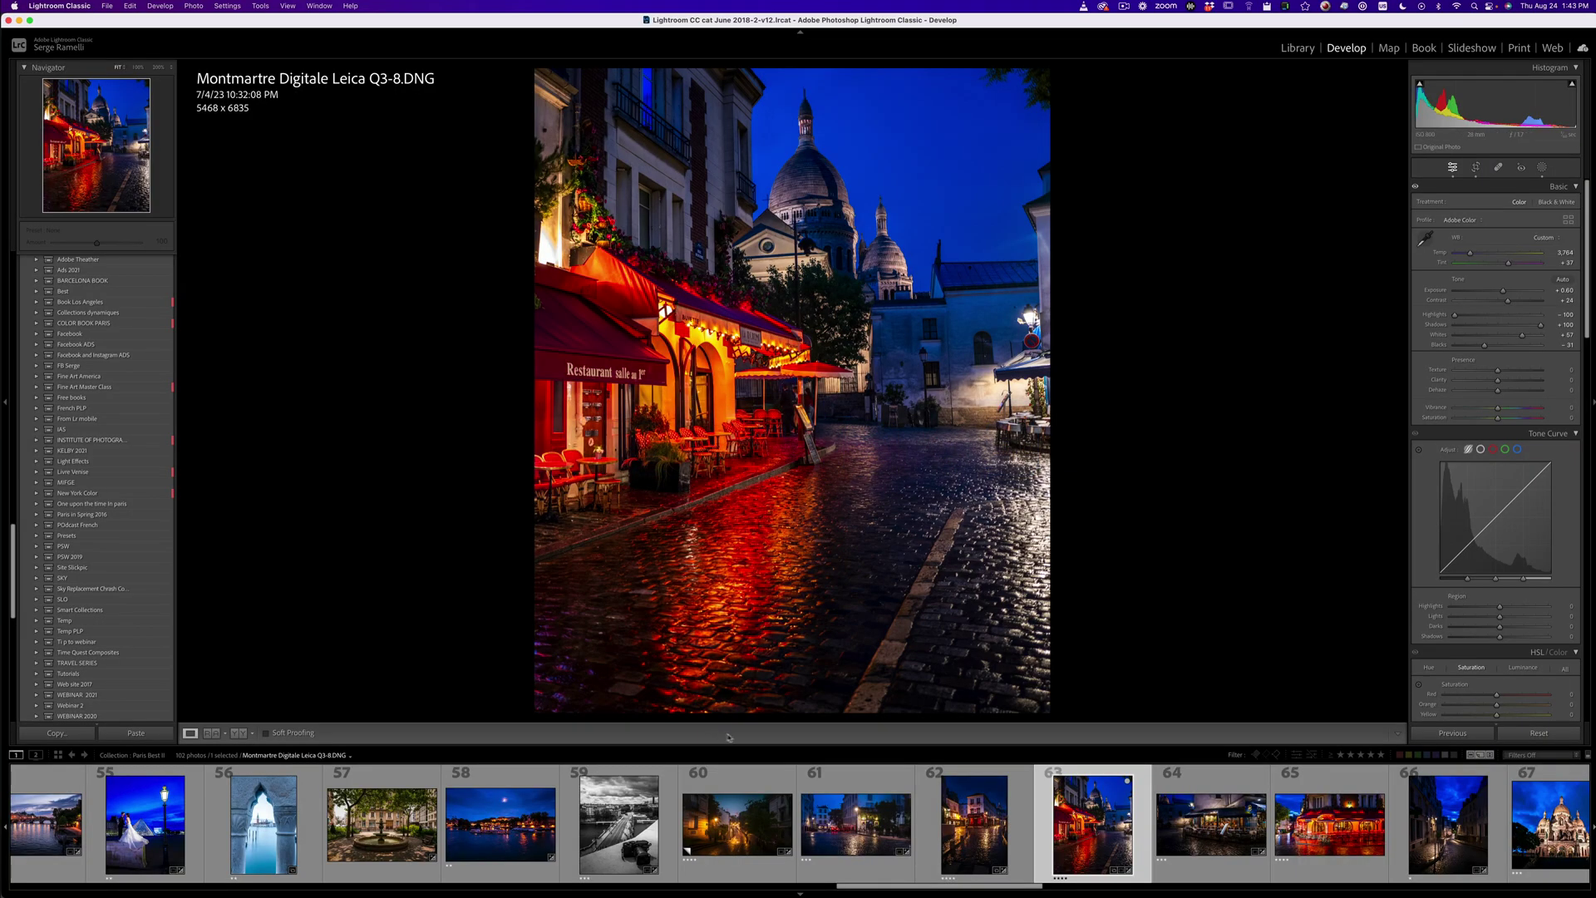
pyautogui.click(737, 823)
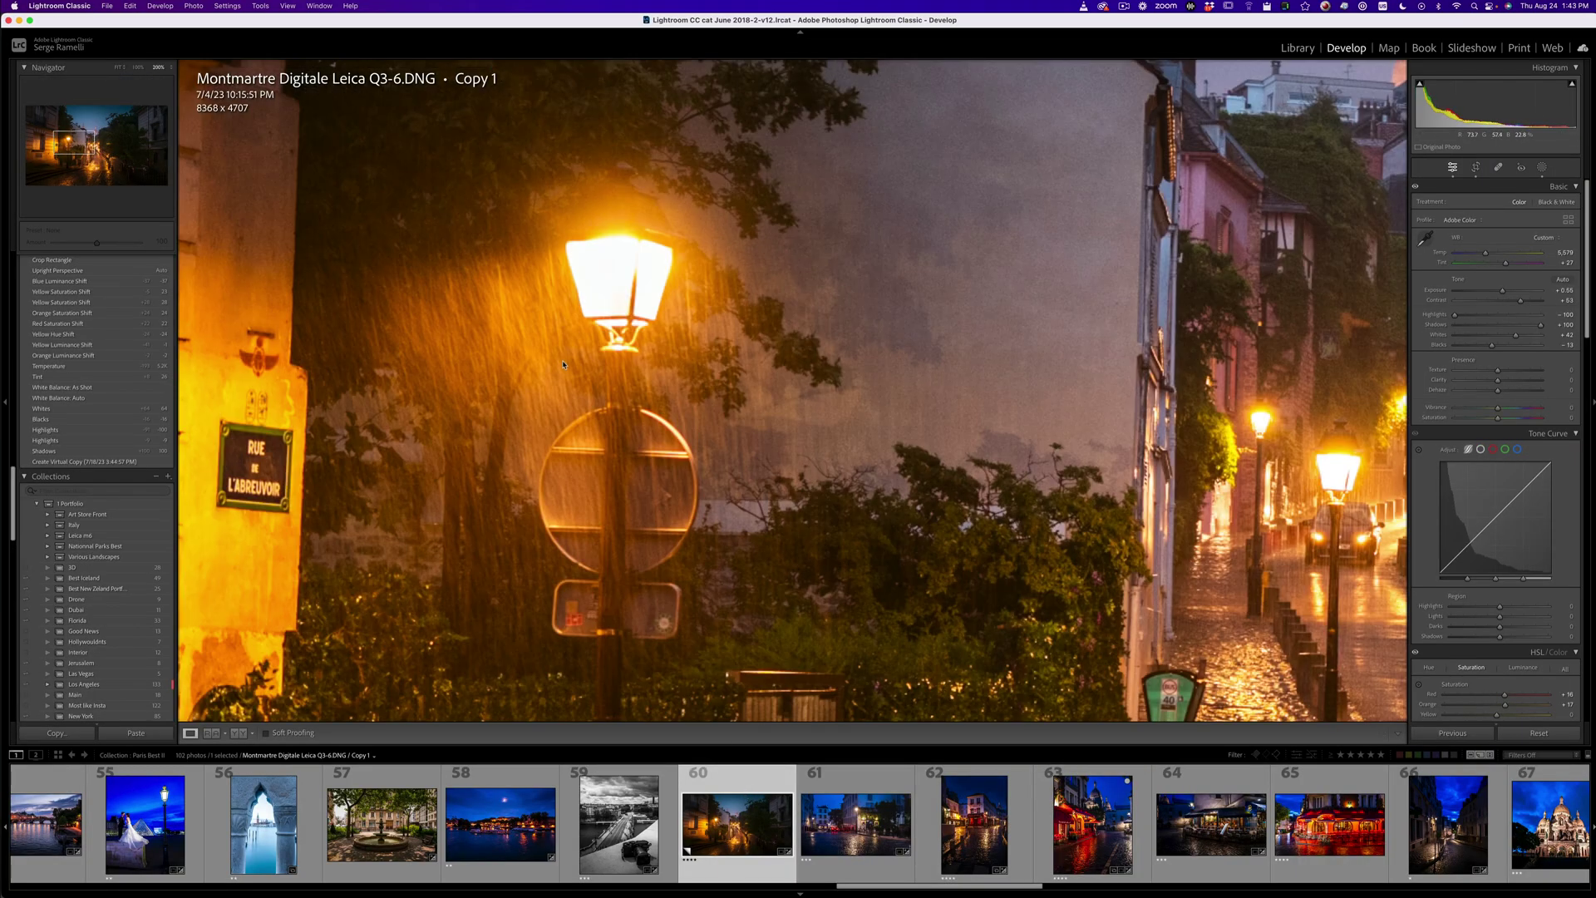
pyautogui.click(561, 364)
pyautogui.click(579, 378)
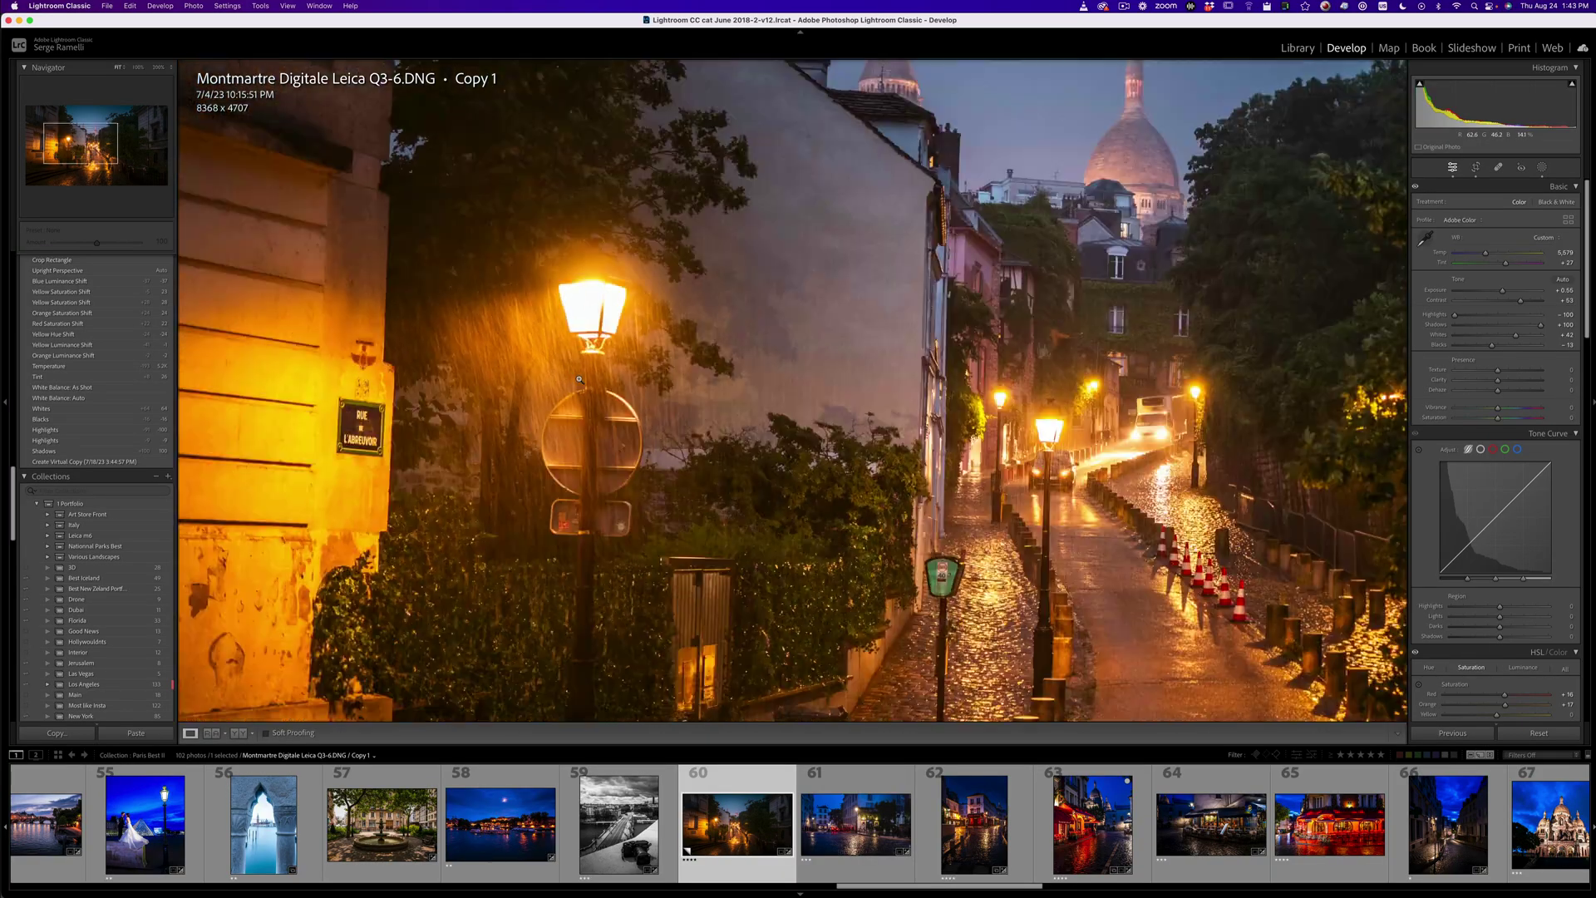
pyautogui.press('super+Tab')
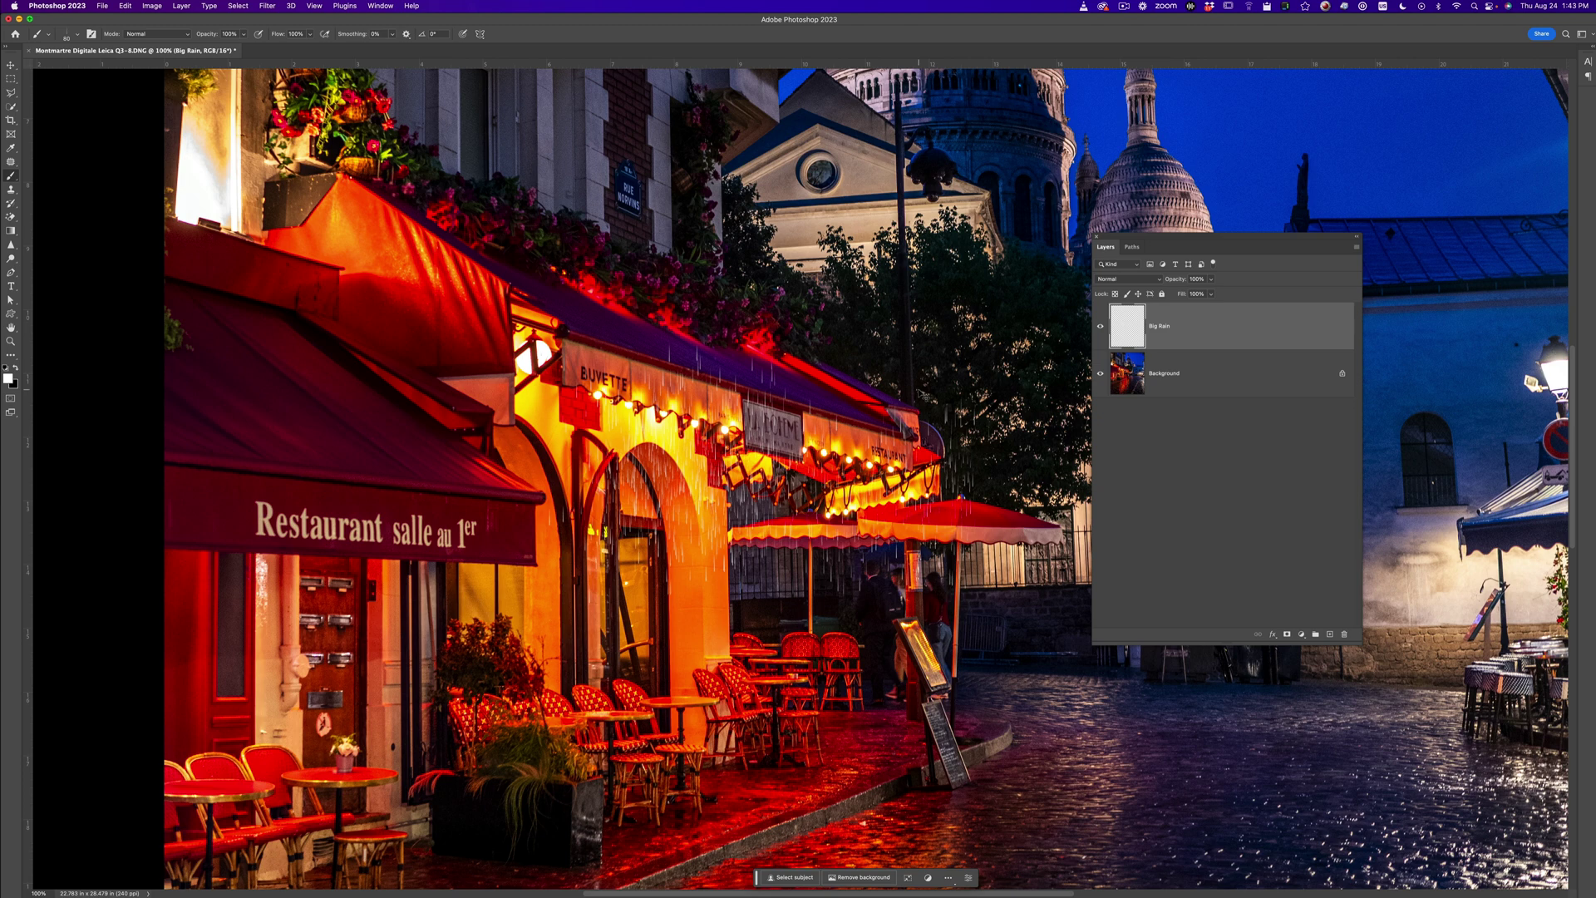
# Step: Undo the vertical rain stroke and repaint rain across the café front with the brush tilted to about 10°
pyautogui.press('super+z')
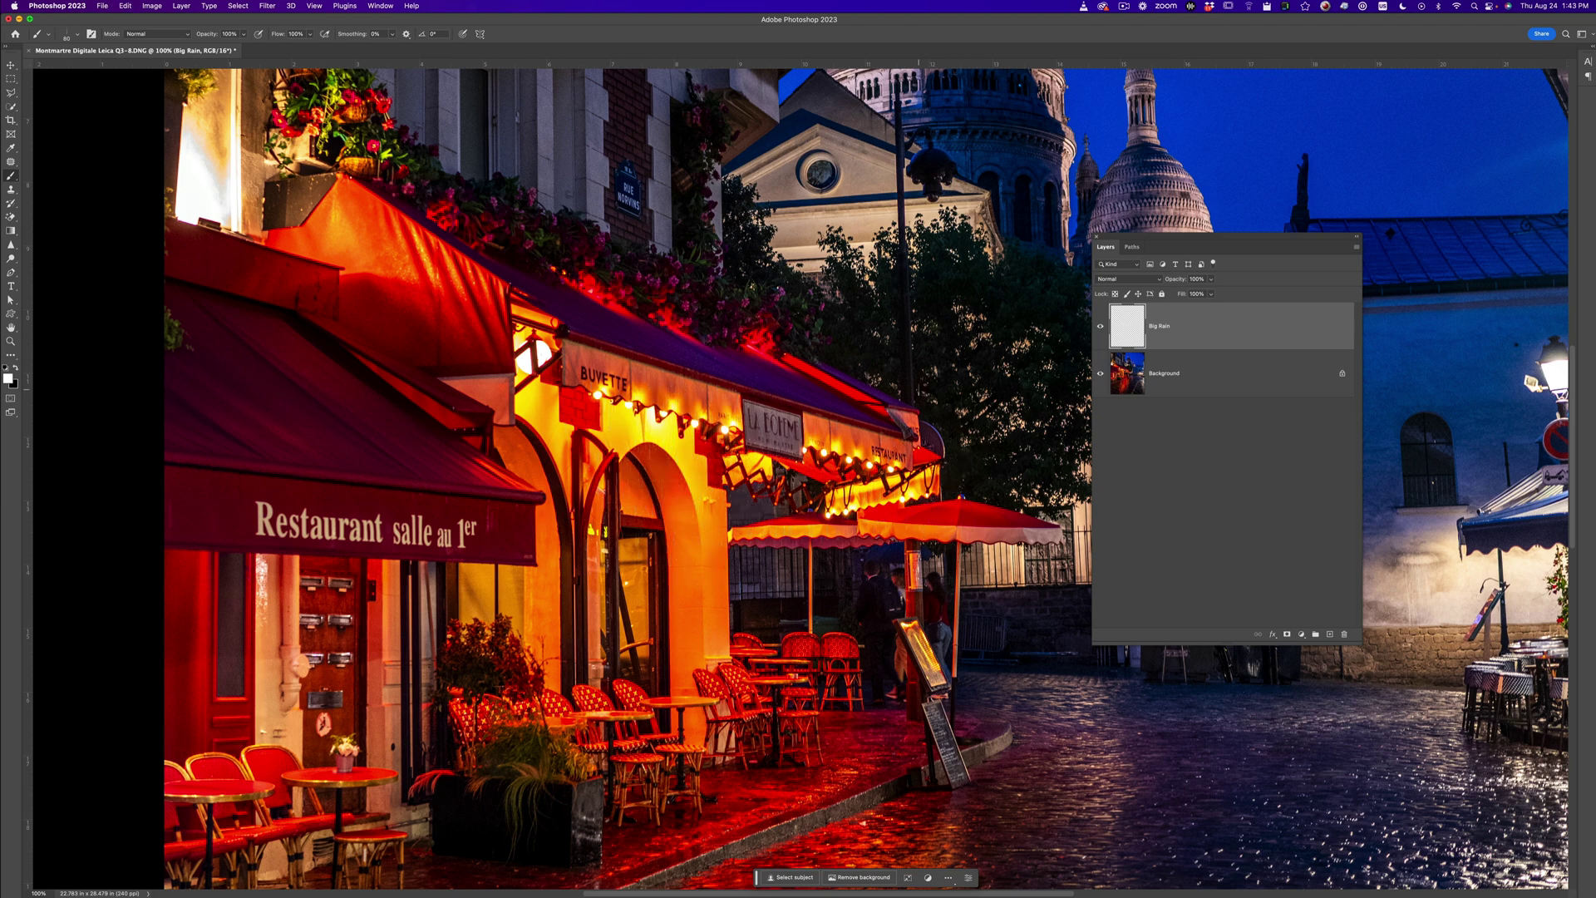
pyautogui.click(66, 35)
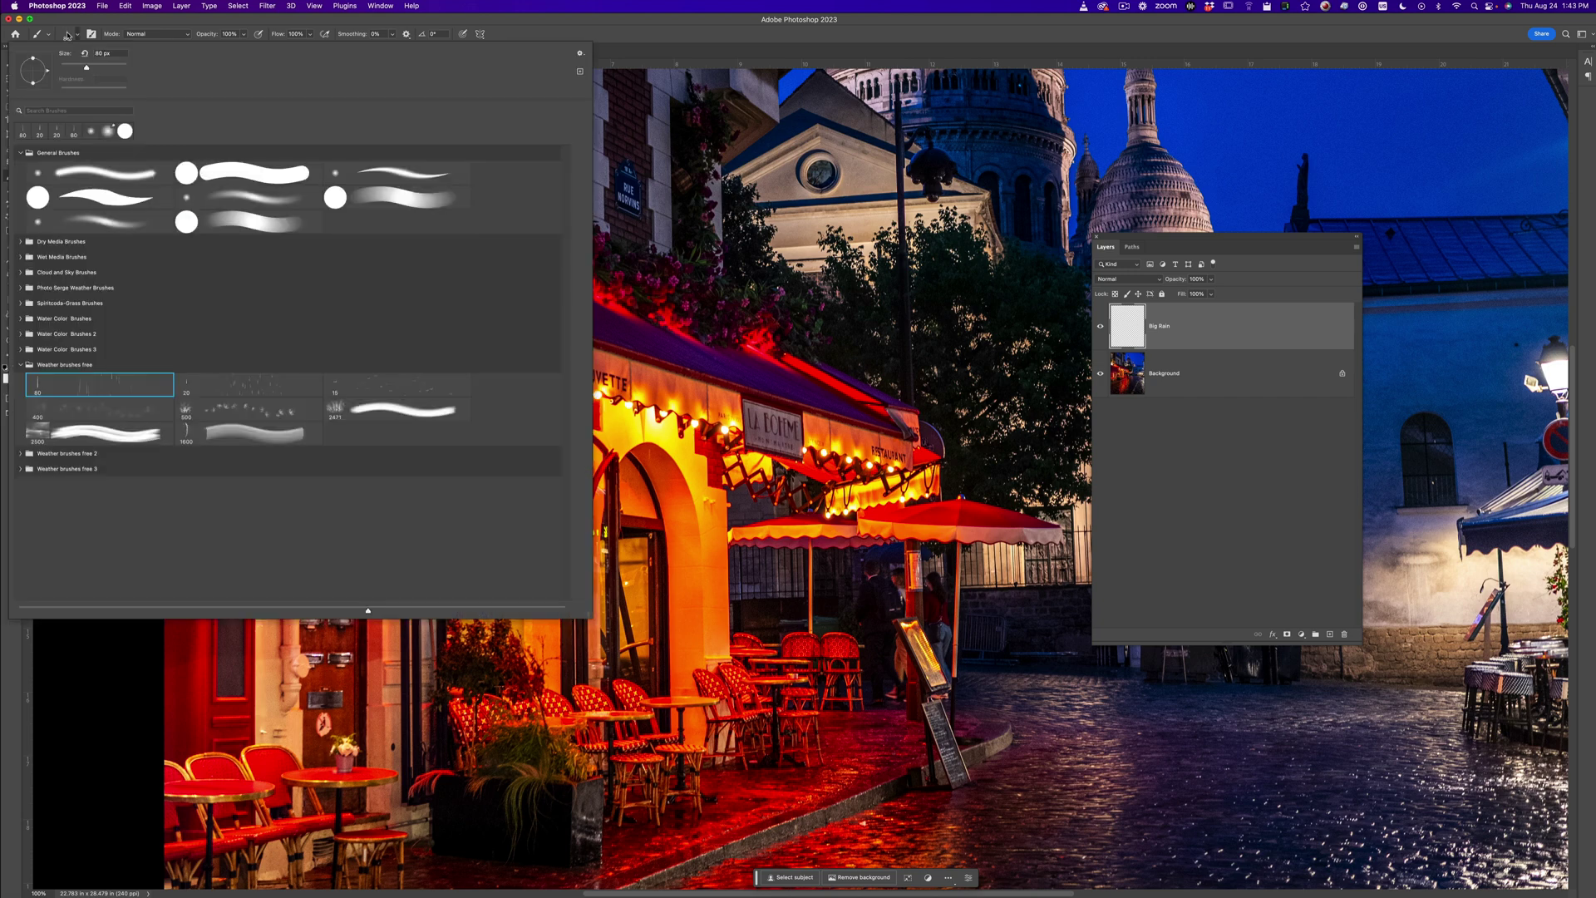
pyautogui.click(48, 68)
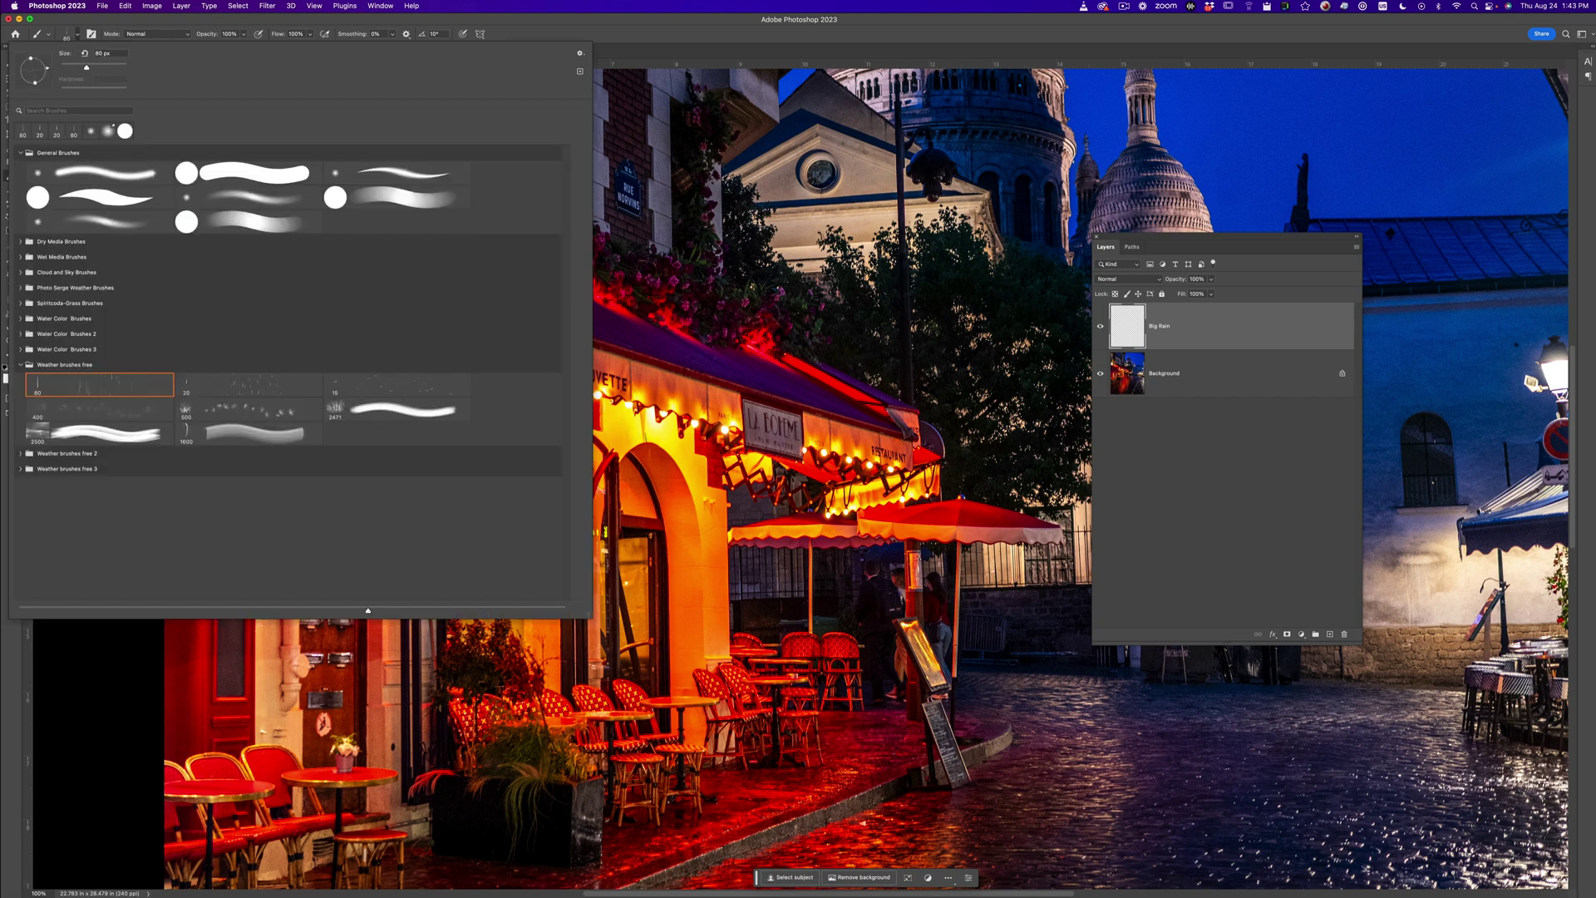
pyautogui.moveTo(632, 441)
pyautogui.mouseDown()
pyautogui.moveTo(624, 483)
pyautogui.moveTo(482, 453)
pyautogui.moveTo(804, 759)
pyautogui.mouseUp()
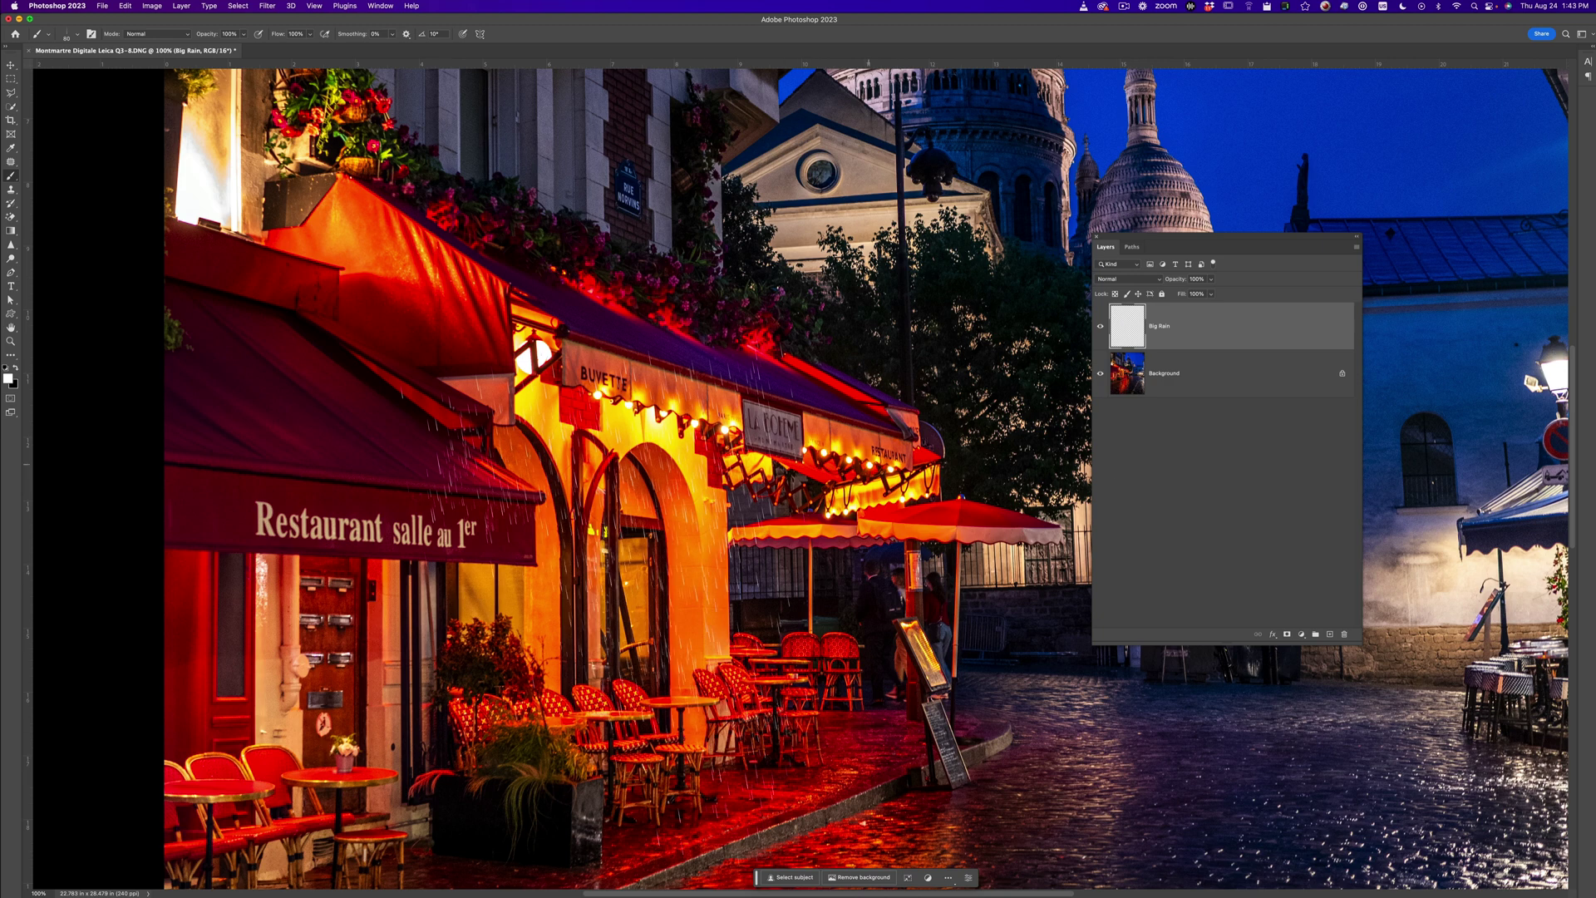
pyautogui.moveTo(861, 479); pyautogui.dragTo(570, 535)
# Step: Tilt the rain brush to about 20° and paint more rain over the café's arched entrance
pyautogui.click(69, 34)
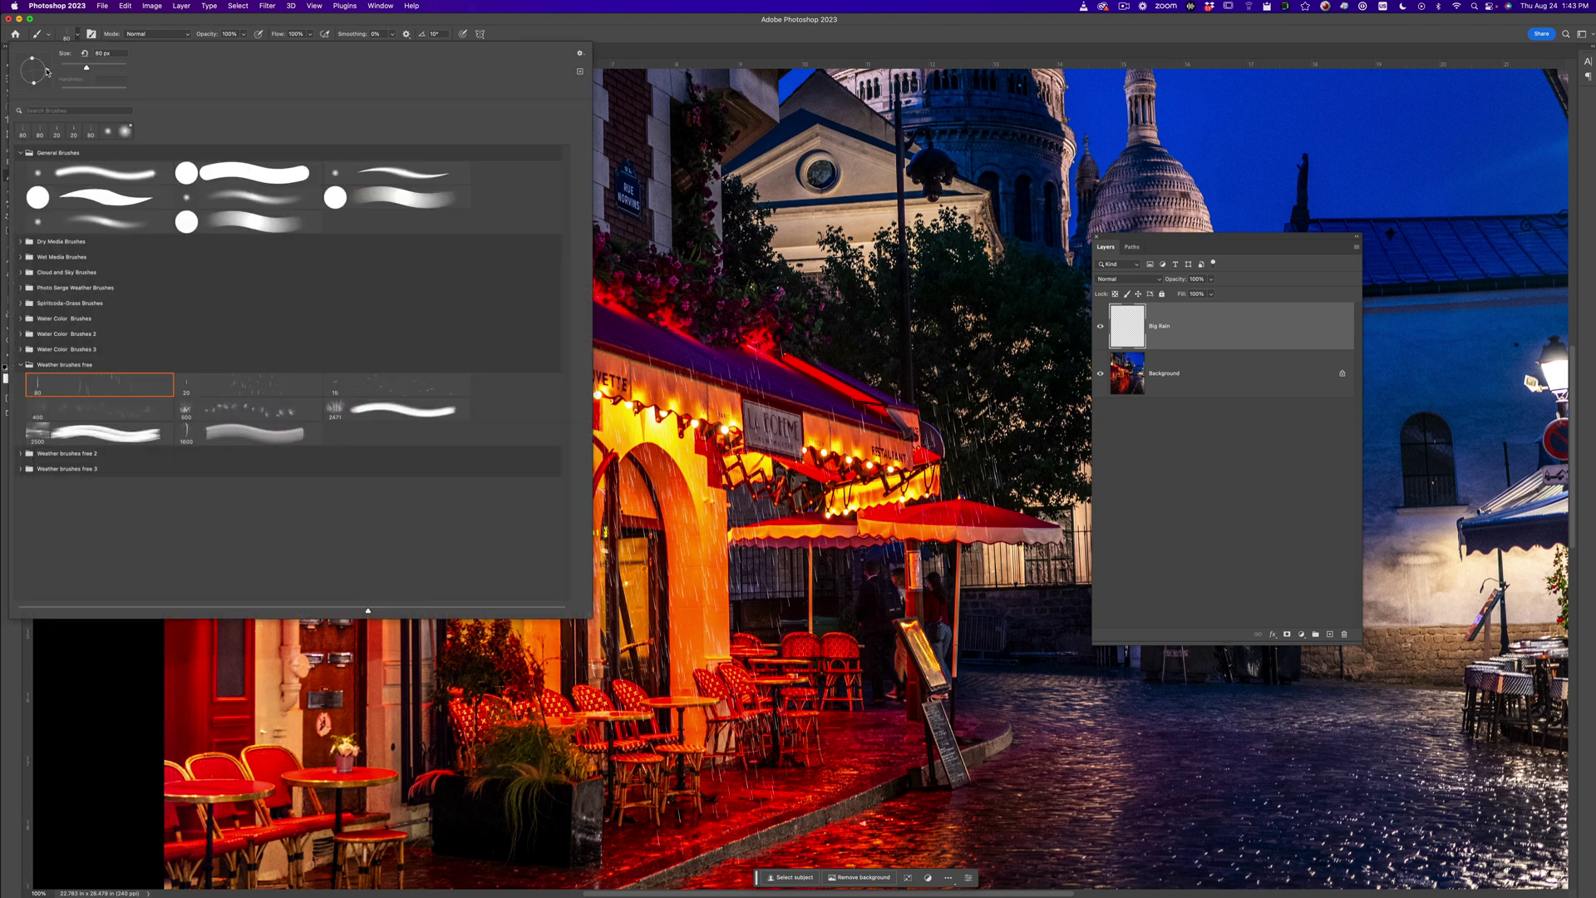
pyautogui.moveTo(47, 72); pyautogui.dragTo(44, 66)
pyautogui.moveTo(615, 490); pyautogui.dragTo(590, 563)
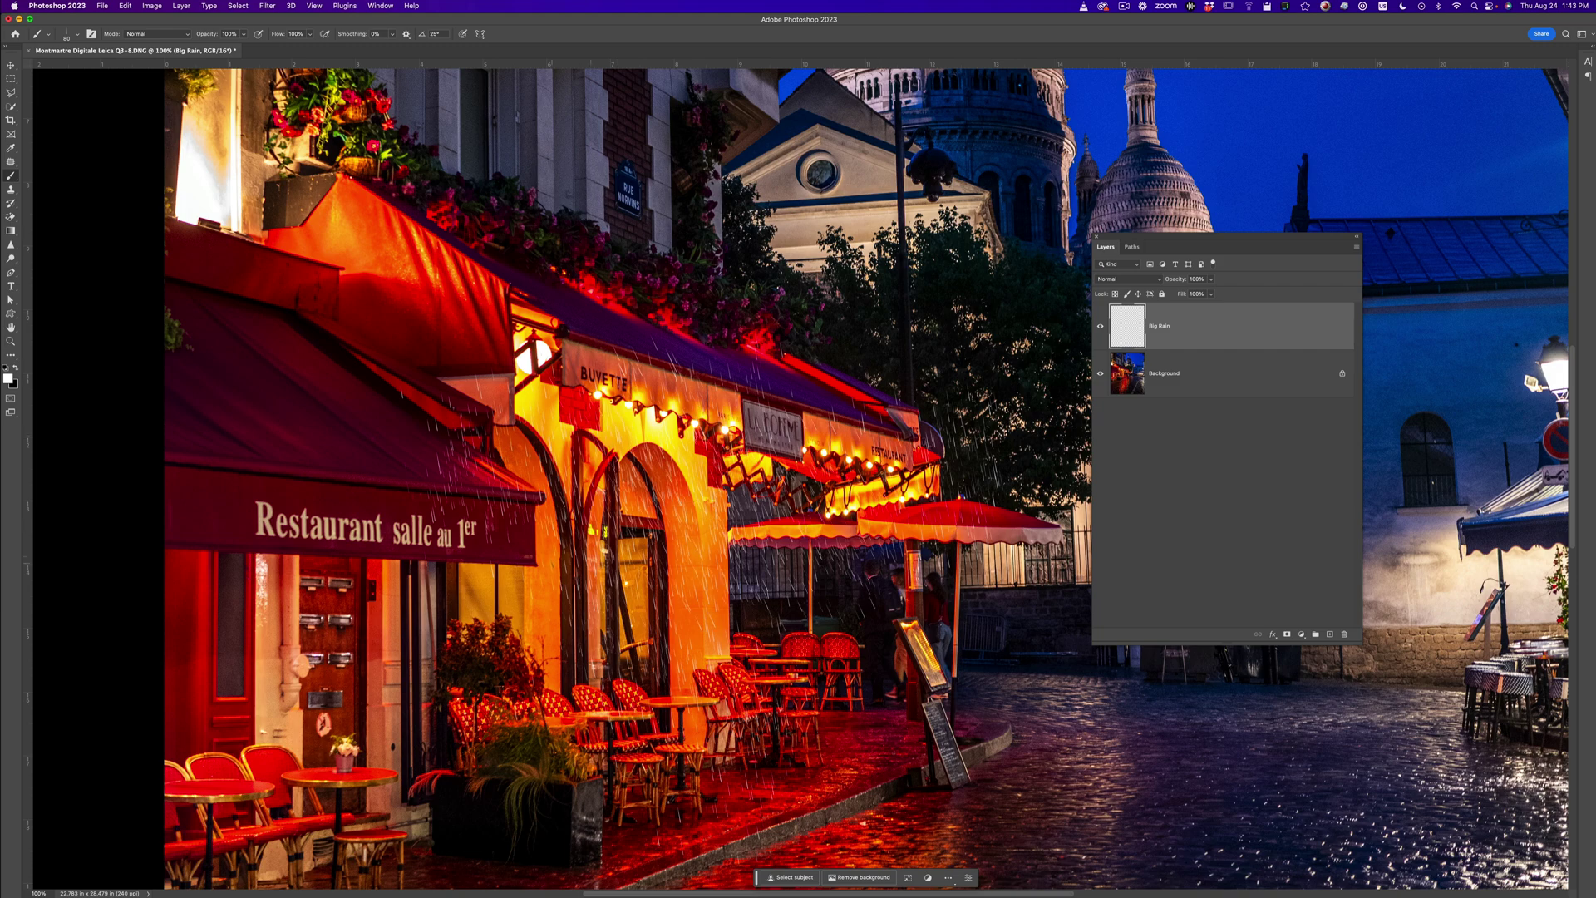
# Step: Examine the rain direction around the street lamp in the Lightroom Classic reference photo again, and return to Photoshop
pyautogui.press('super+Tab')
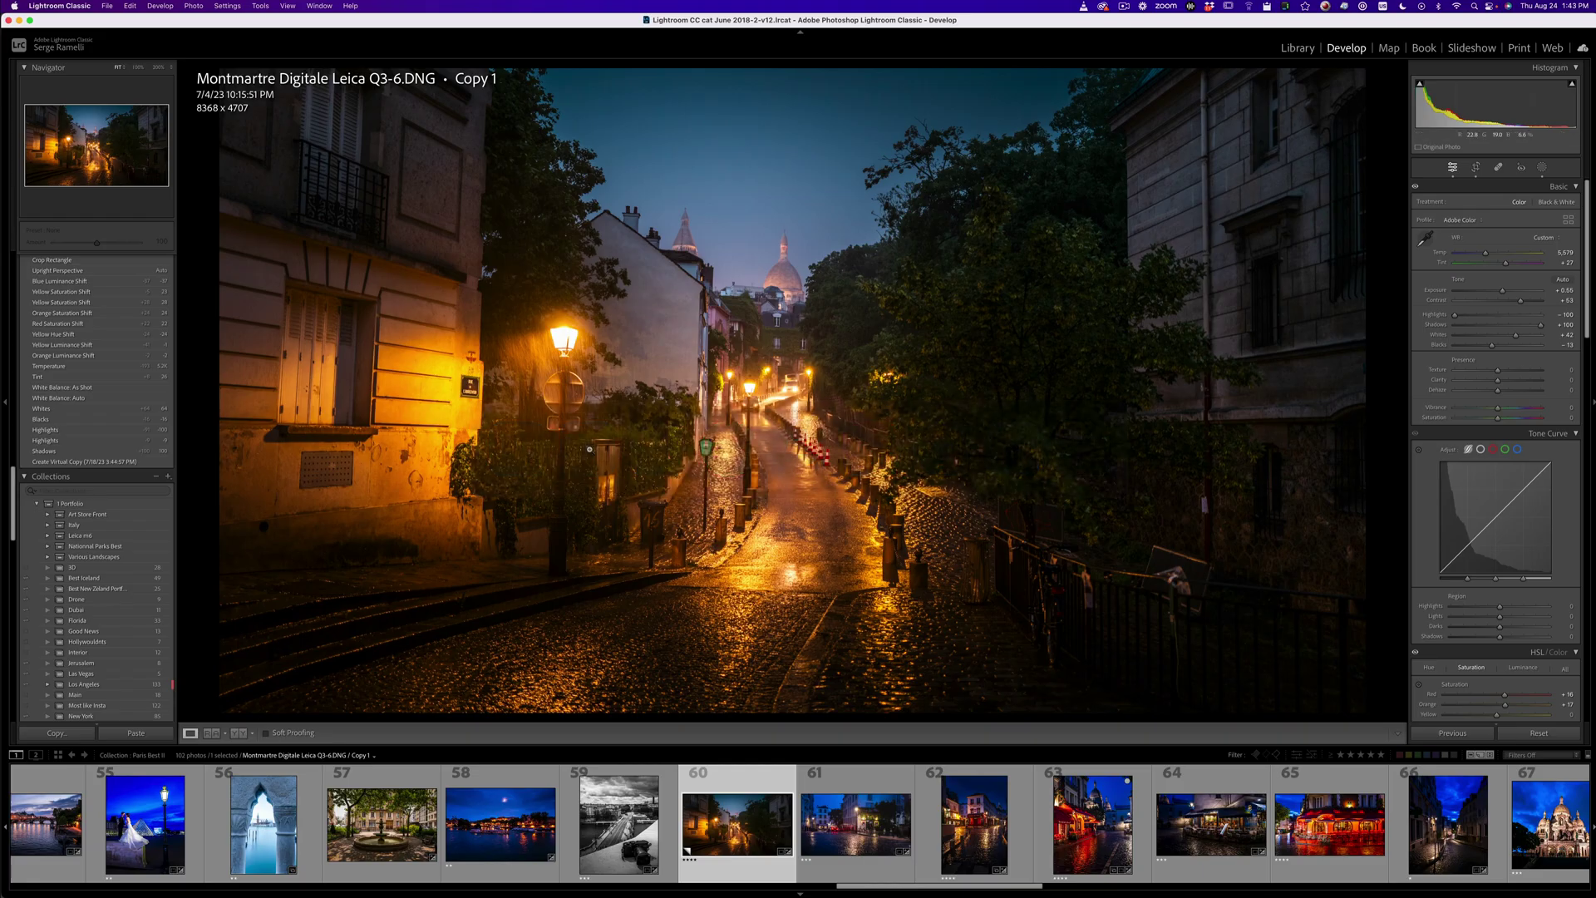
pyautogui.click(543, 357)
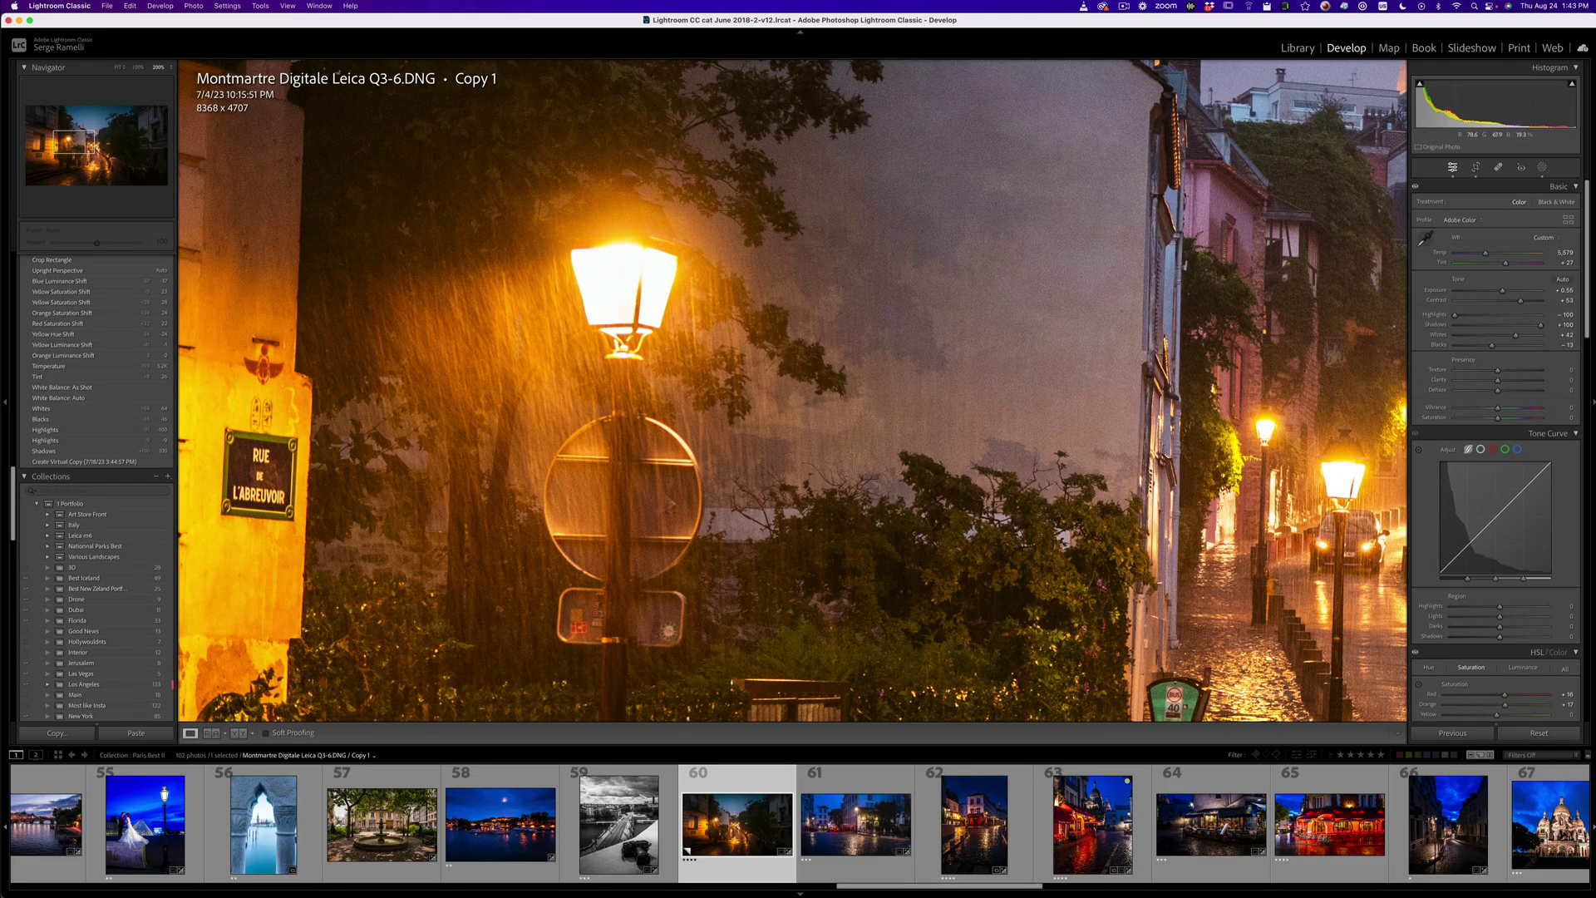
pyautogui.click(547, 406)
pyautogui.press('super+Tab')
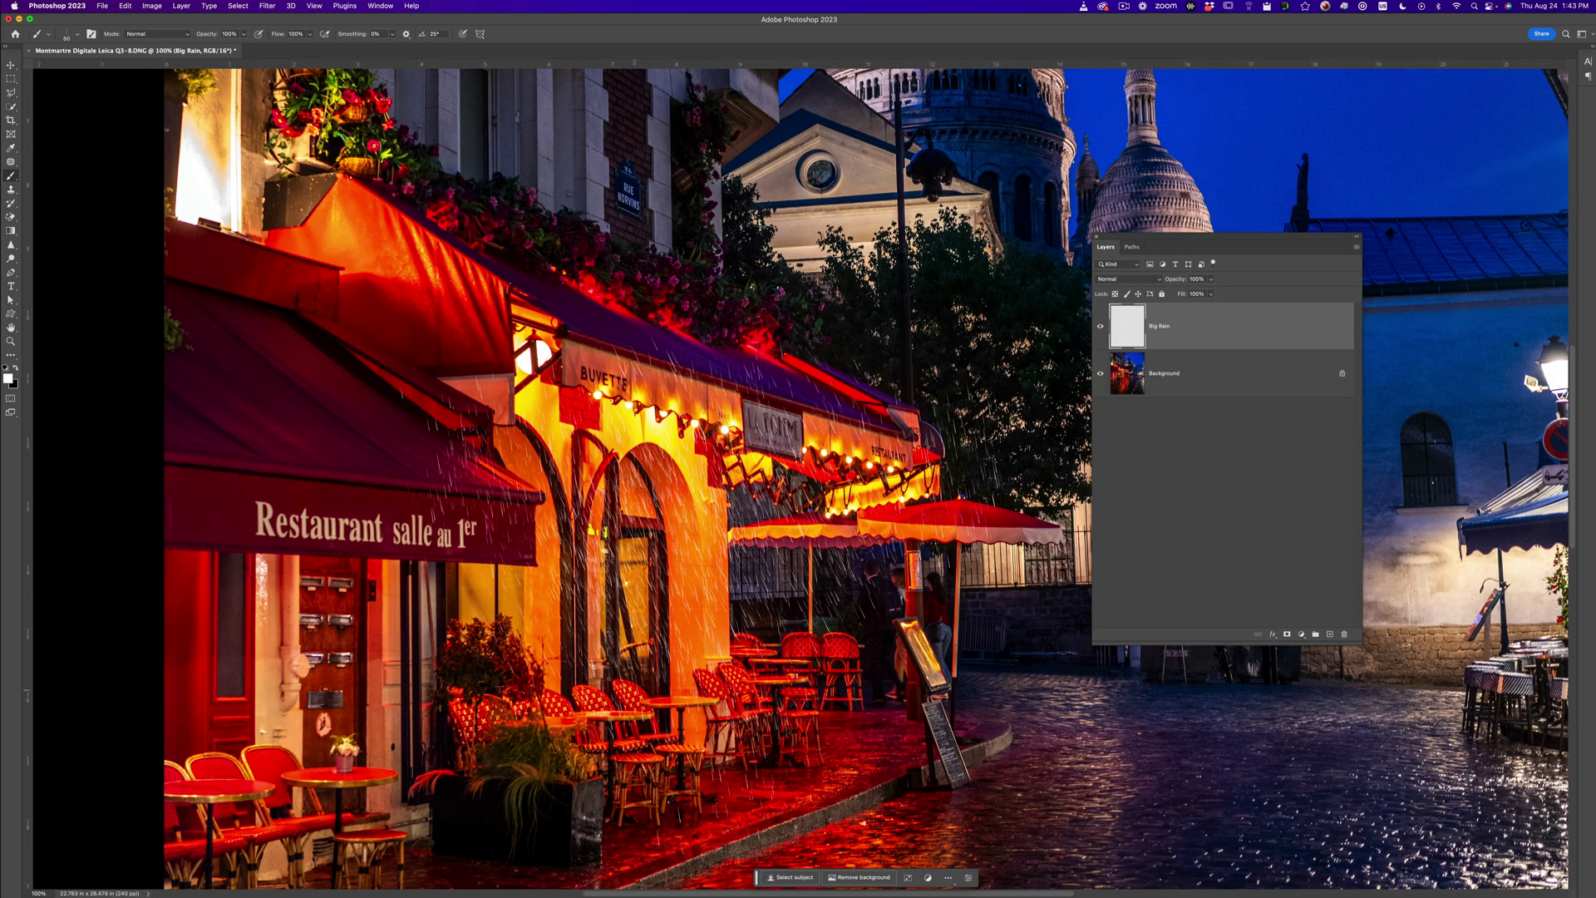
# Step: Paint slanted rain over the café terrace, the tree and the front of the basilica
pyautogui.moveTo(893, 540); pyautogui.dragTo(611, 606)
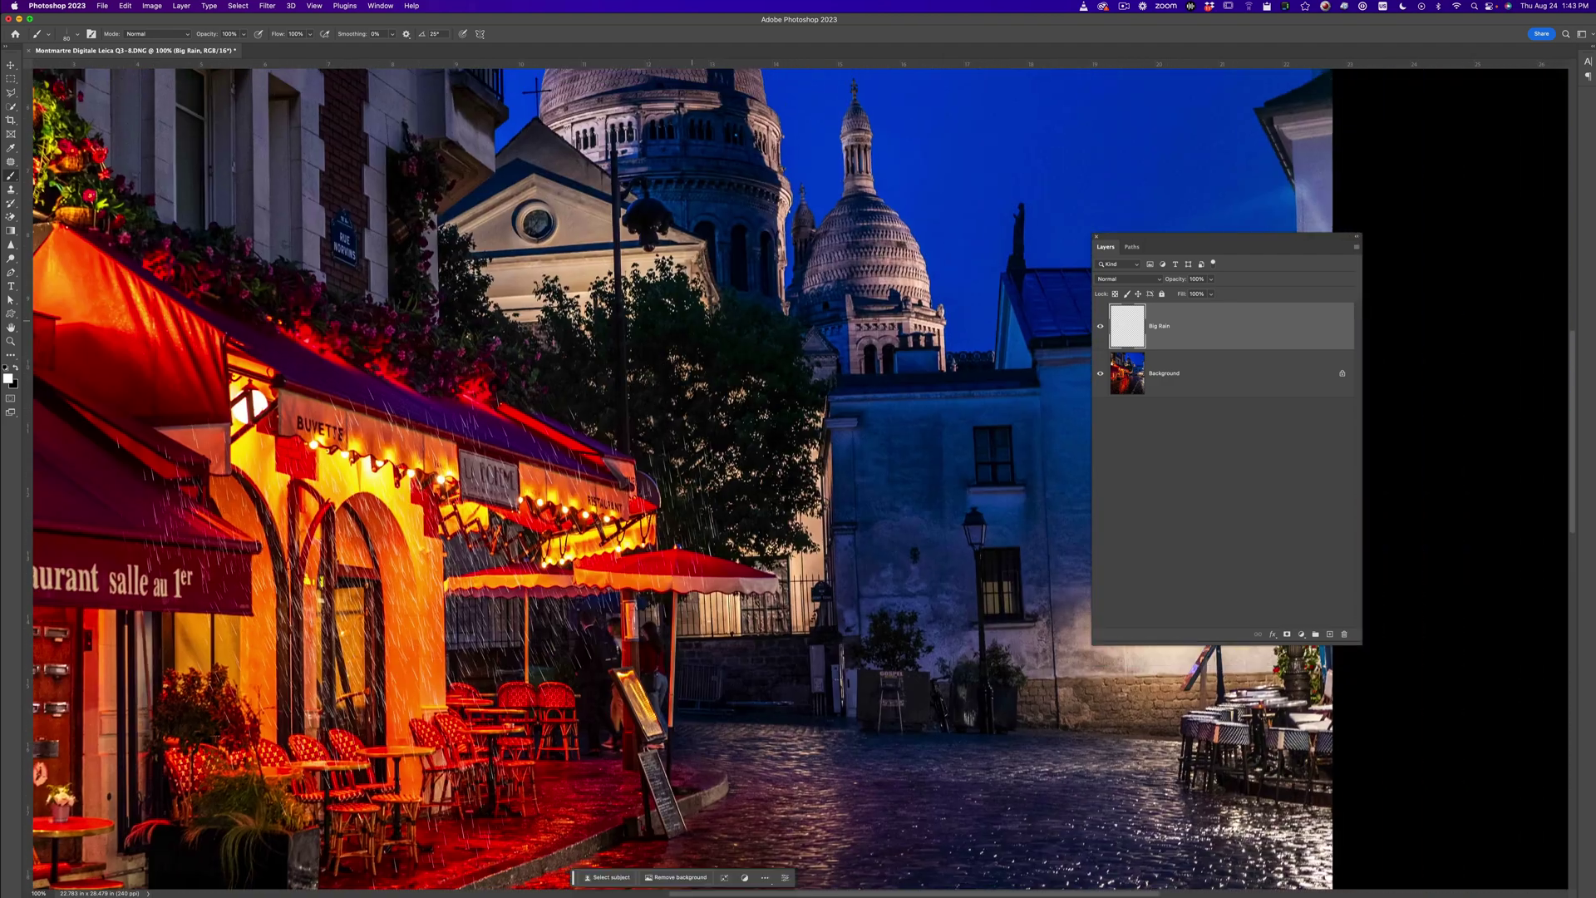
pyautogui.moveTo(647, 344); pyautogui.dragTo(583, 463)
pyautogui.scroll(2, 584, 462)
pyautogui.hscroll(1, 584, 463)
pyautogui.moveTo(600, 402)
pyautogui.mouseDown()
pyautogui.moveTo(619, 420)
pyautogui.moveTo(379, 474)
pyautogui.moveTo(582, 499)
pyautogui.moveTo(684, 449)
pyautogui.mouseUp()
pyautogui.moveTo(709, 403); pyautogui.dragTo(692, 393)
# Step: Paint slanted rain beside the smaller dome and around the lit street lamp above the striped awning
pyautogui.hscroll(5, 582, 478)
pyautogui.scroll(-2, 582, 478)
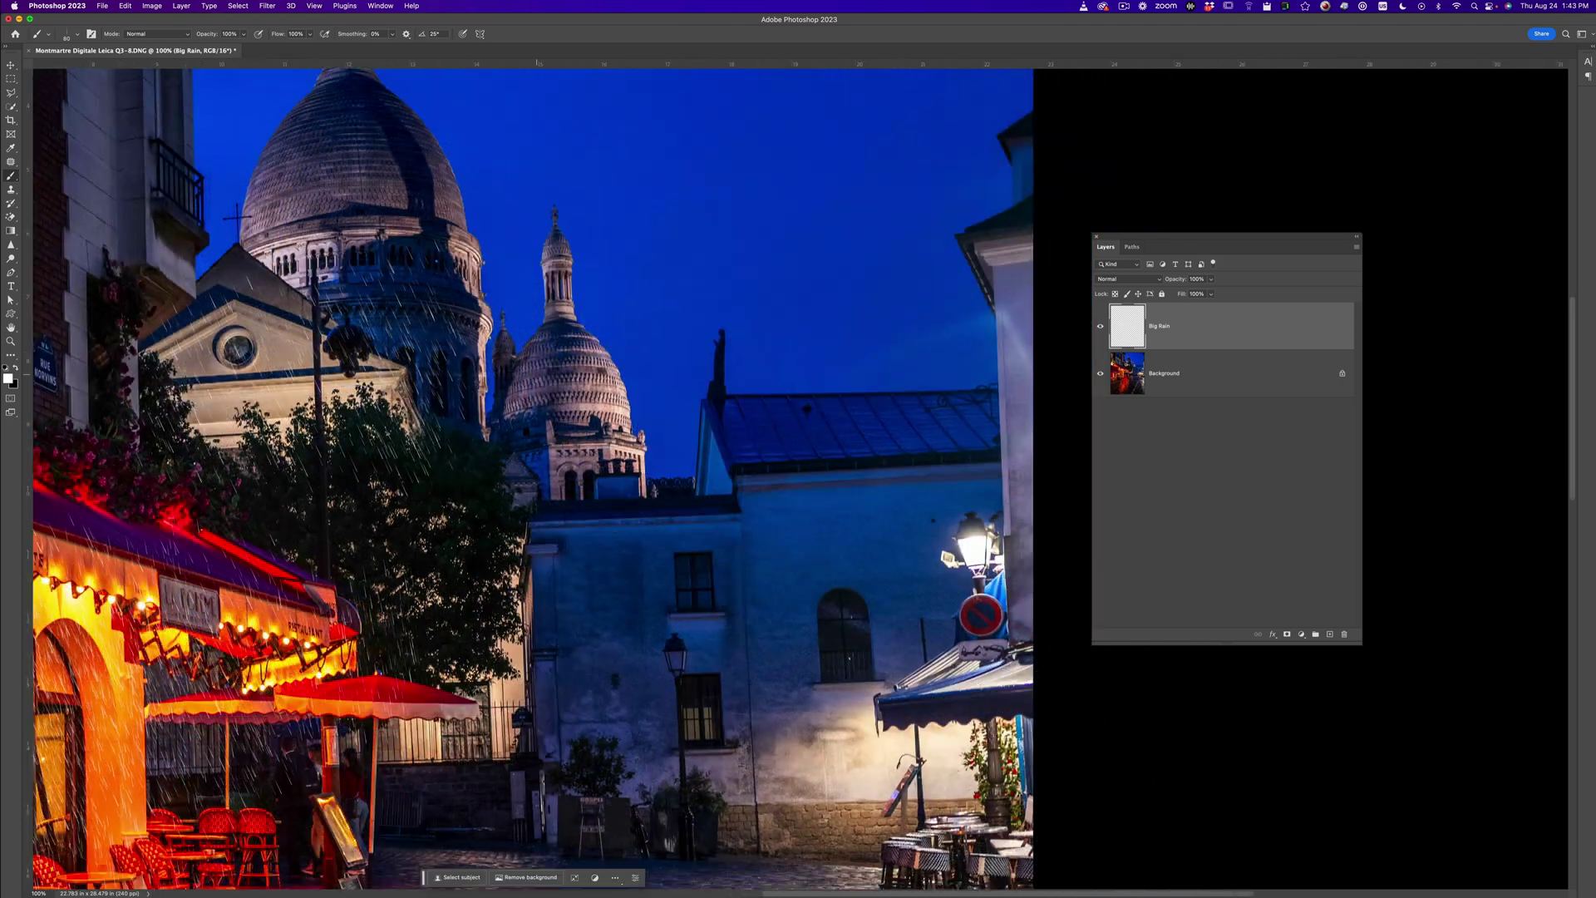
pyautogui.hscroll(5, 532, 478)
pyautogui.scroll(-4, 532, 478)
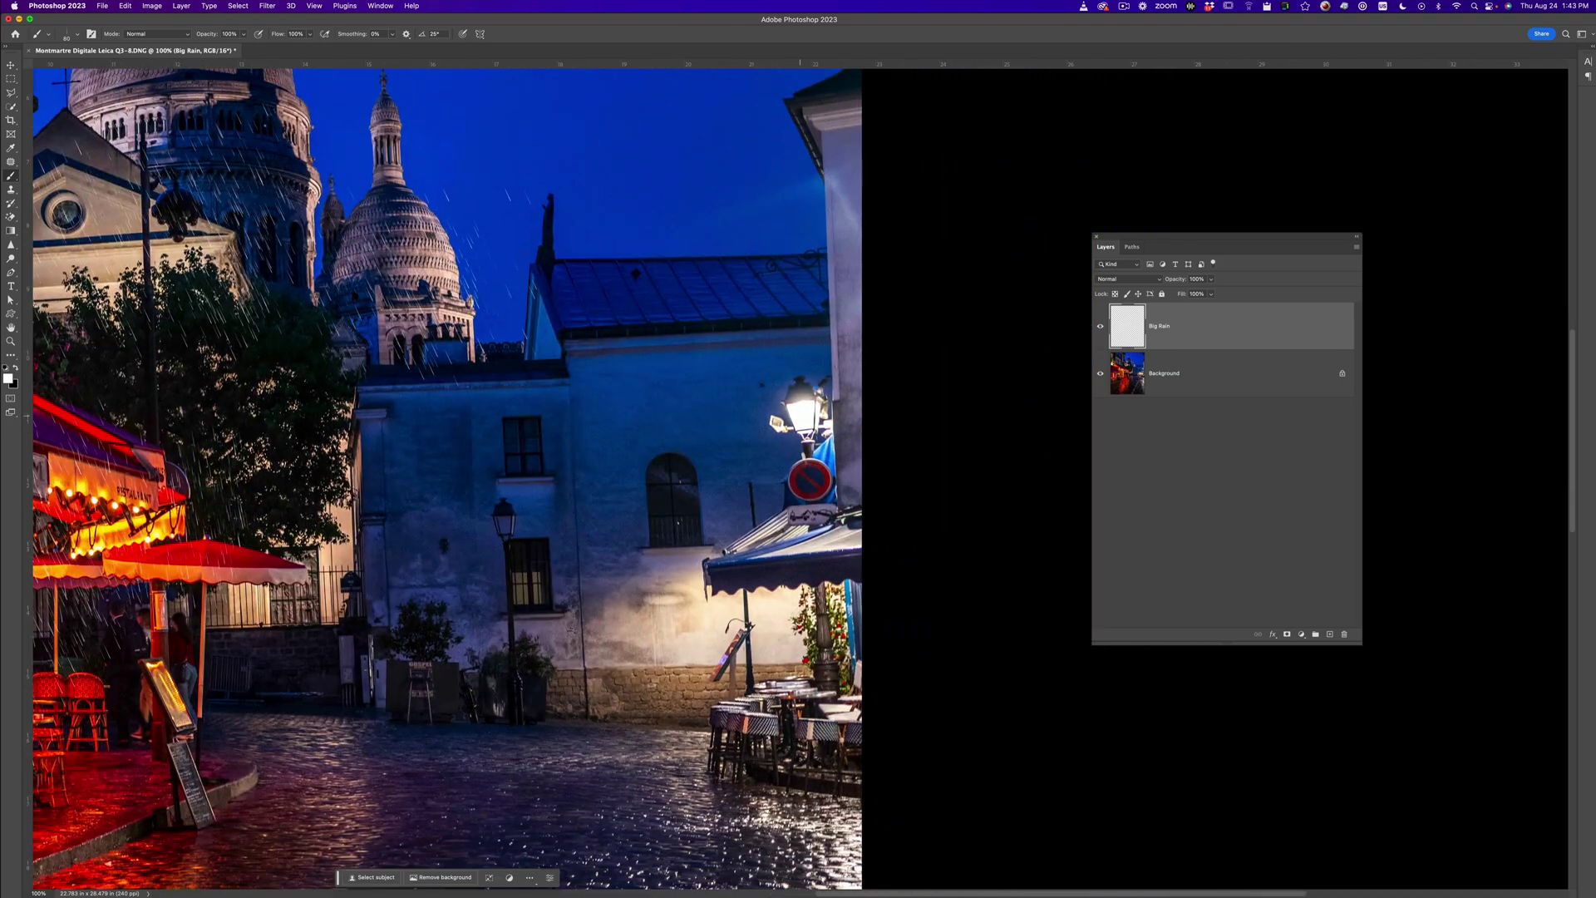
pyautogui.scroll(-4, 499, 478)
pyautogui.hscroll(-3, 498, 478)
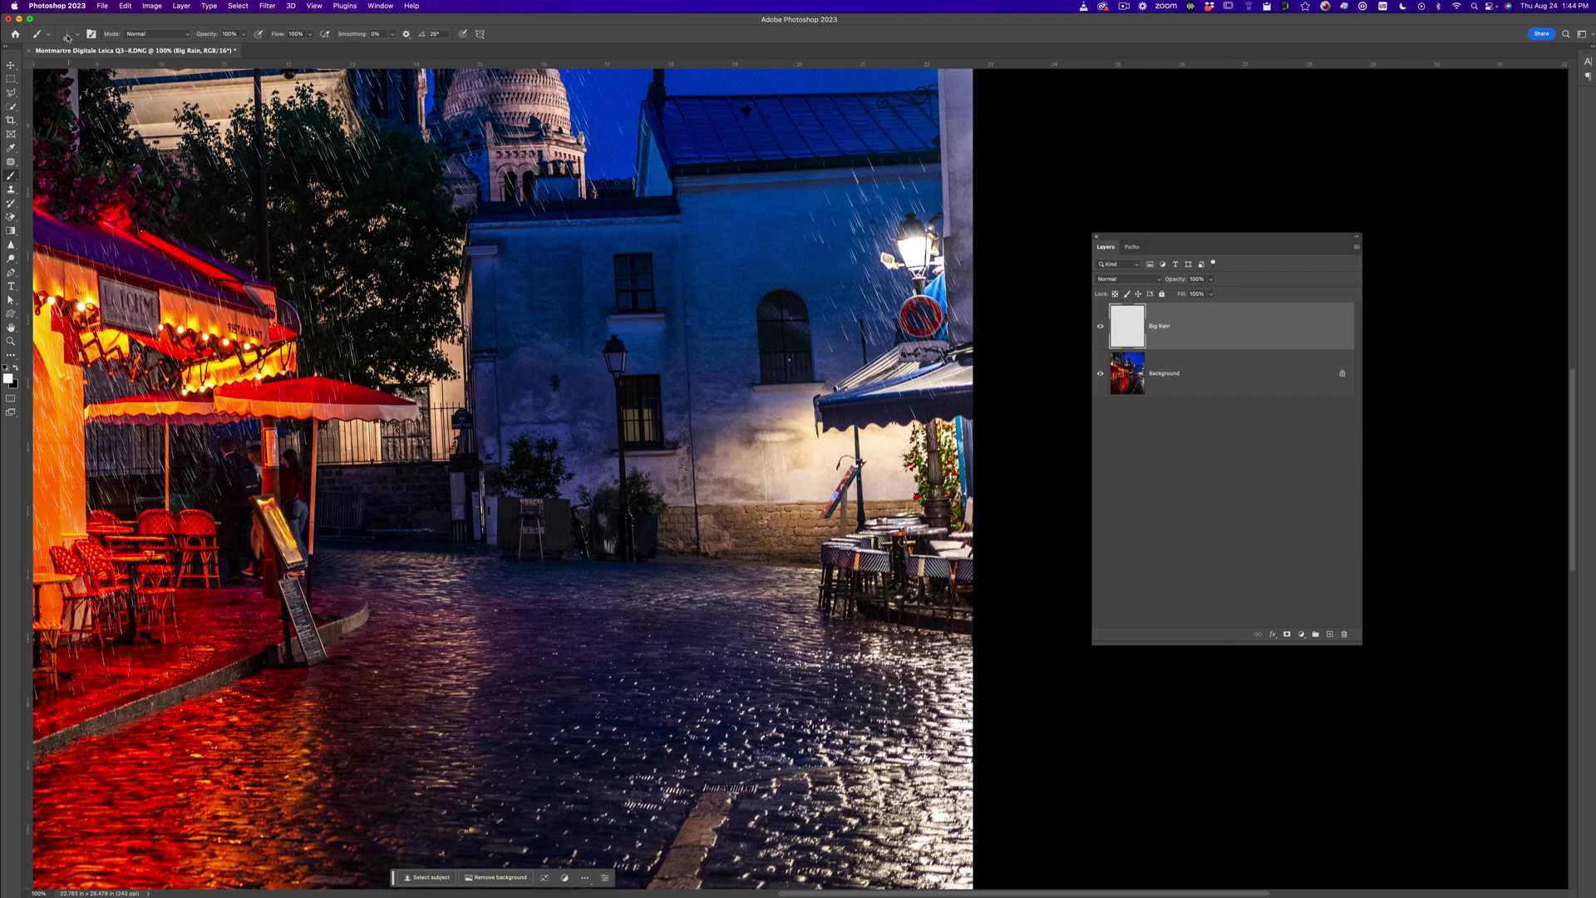
# Step: Reduce the rain brush's tilt and paint more rain around the lit street lamp and across the blue building
pyautogui.click(67, 36)
pyautogui.moveTo(47, 67); pyautogui.dragTo(47, 71)
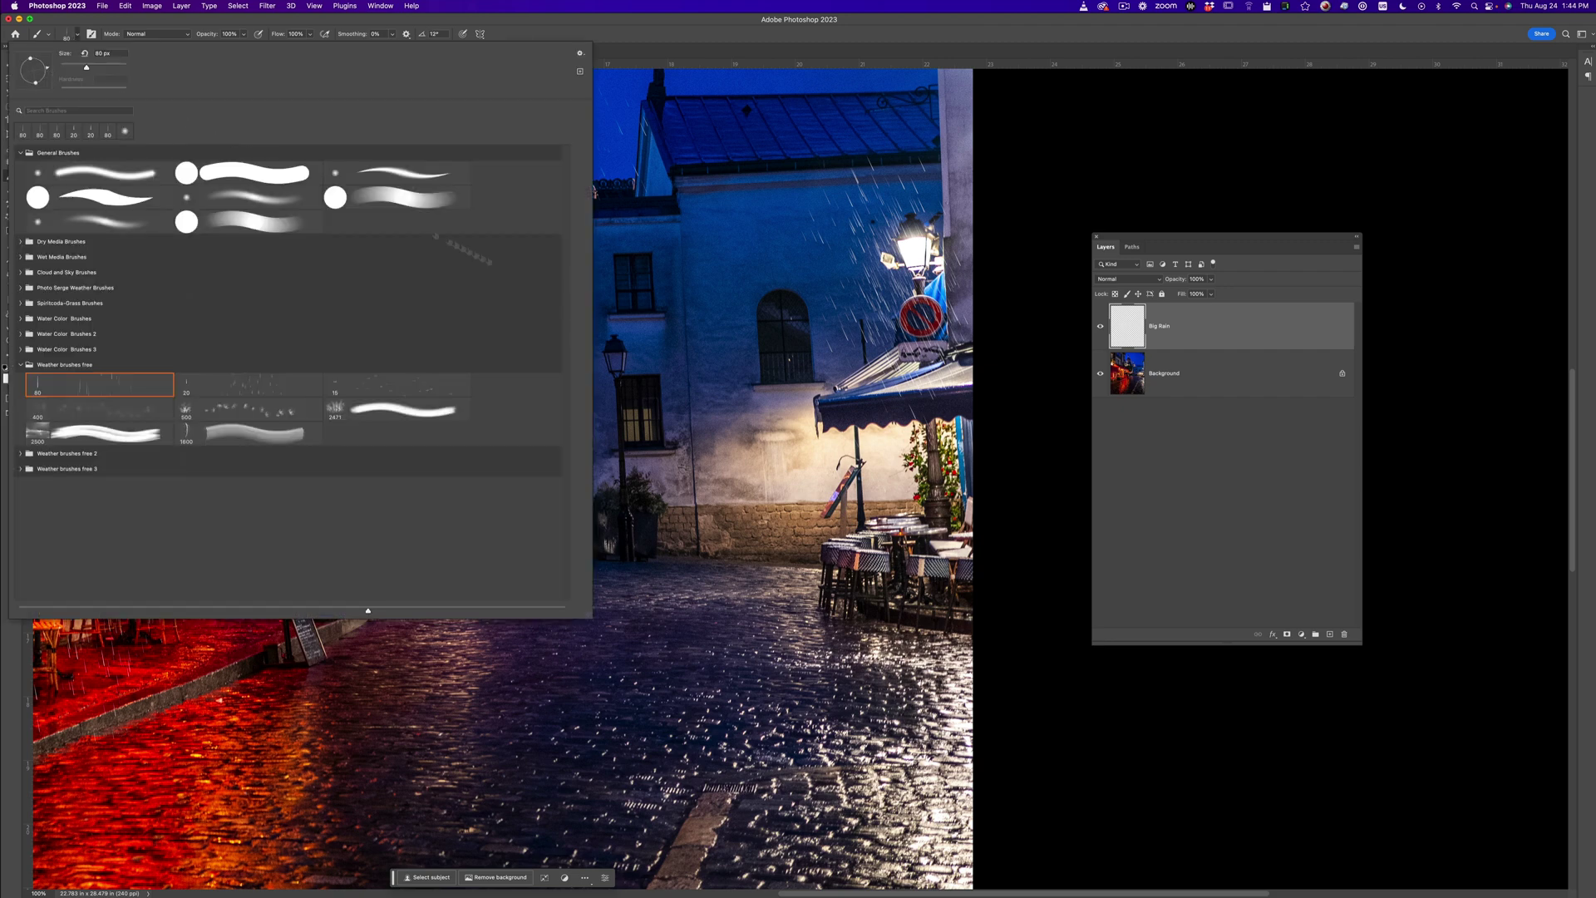
pyautogui.moveTo(881, 329); pyautogui.dragTo(900, 378)
pyautogui.moveTo(881, 259); pyautogui.dragTo(911, 218)
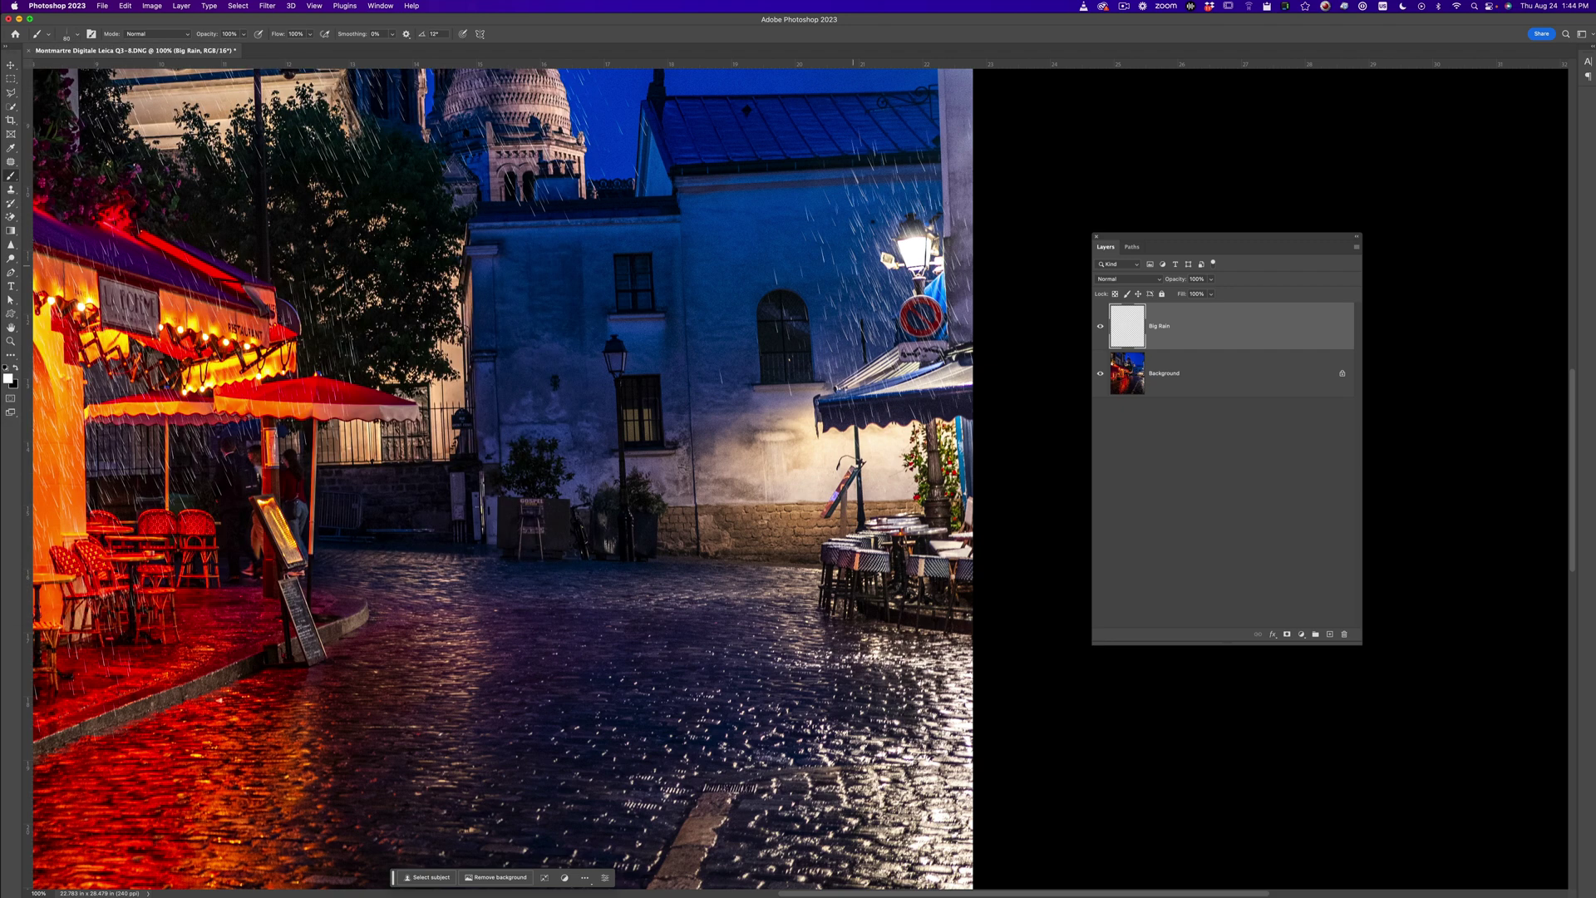
pyautogui.moveTo(691, 295); pyautogui.dragTo(910, 426)
pyautogui.click(819, 269)
# Step: Paint rain over the red-lit cobblestones beside the café kerb
pyautogui.hscroll(-5, 612, 479)
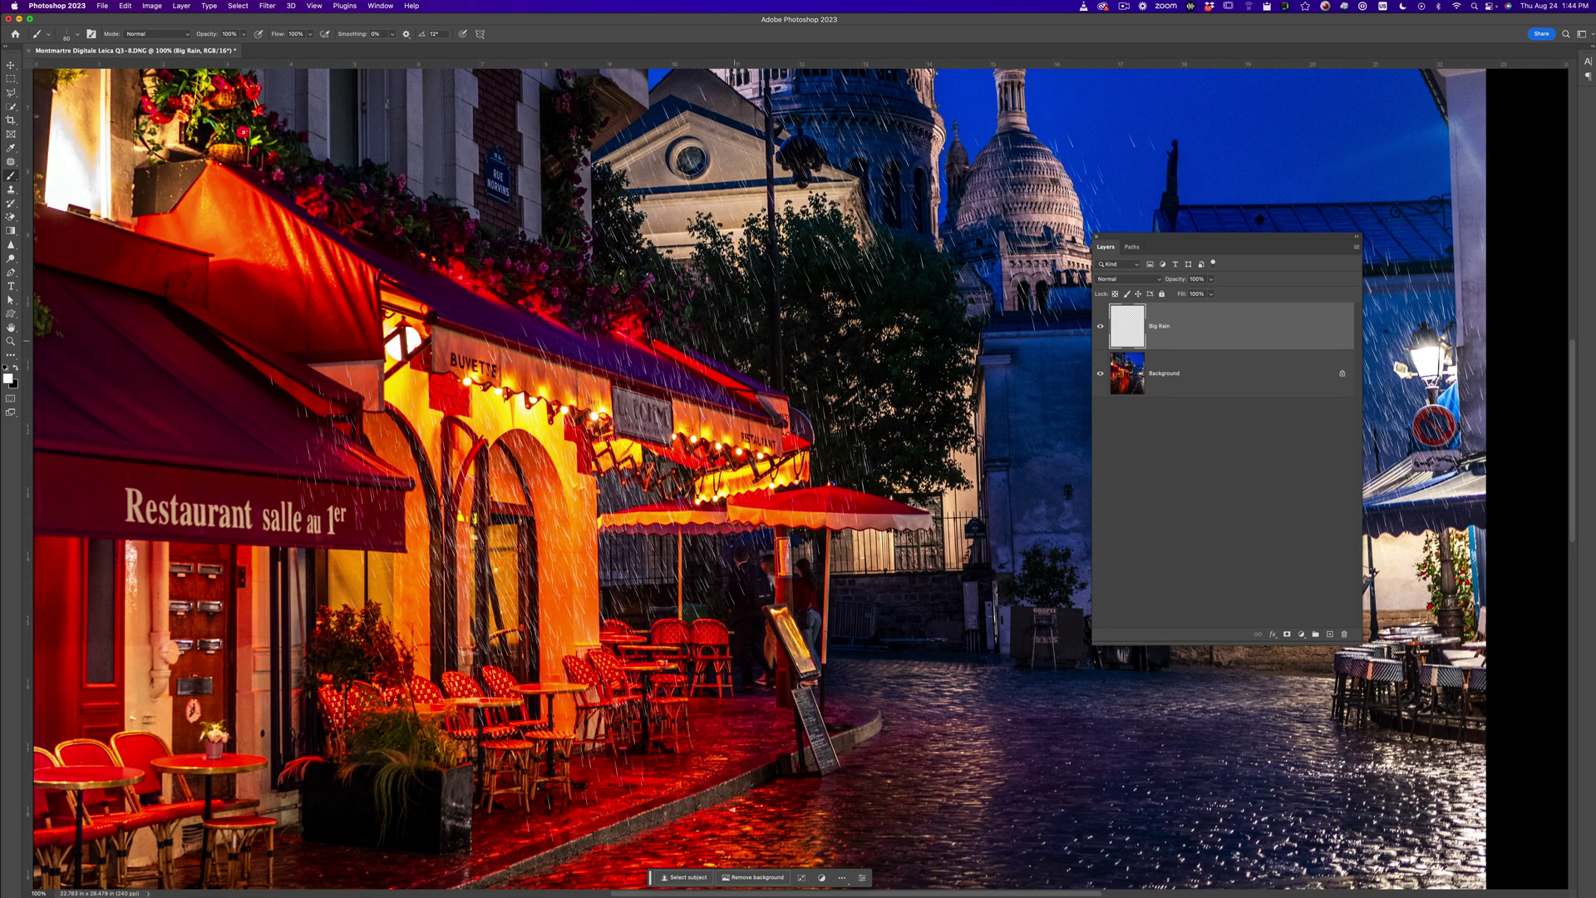
pyautogui.scroll(-4, 805, 479)
pyautogui.hscroll(-3, 805, 479)
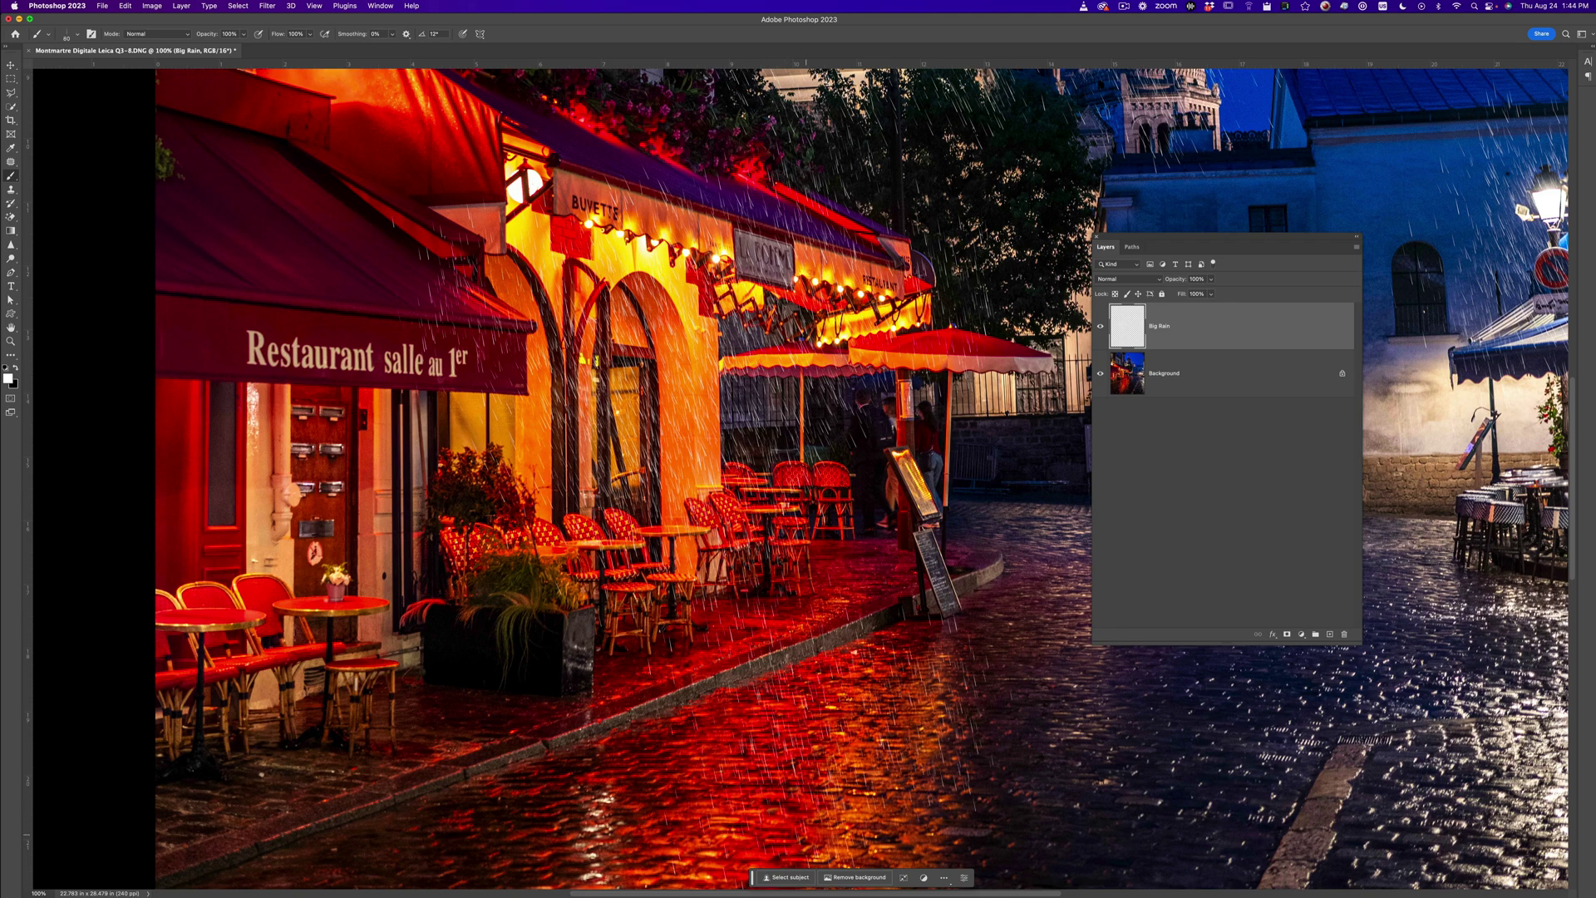
pyautogui.hscroll(10, 688, 502)
pyautogui.hscroll(1, 688, 502)
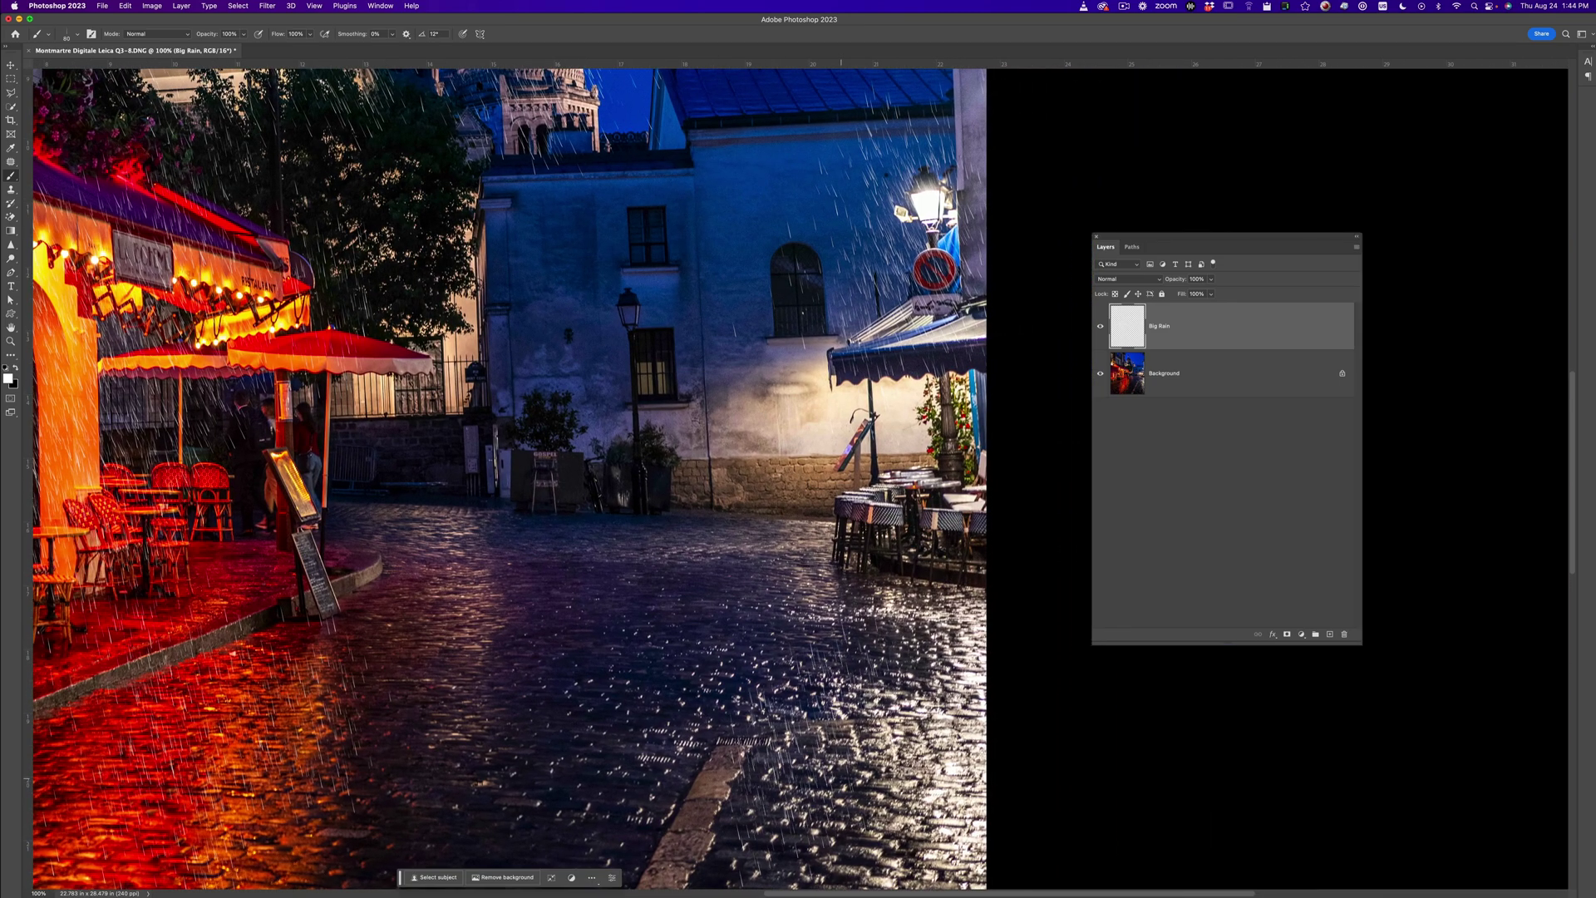
# Step: Add more rain over the basilica and the tree in front of it
pyautogui.scroll(4, 666, 449)
pyautogui.hscroll(-2, 665, 449)
pyautogui.scroll(3, 657, 414)
pyautogui.hscroll(-3, 657, 414)
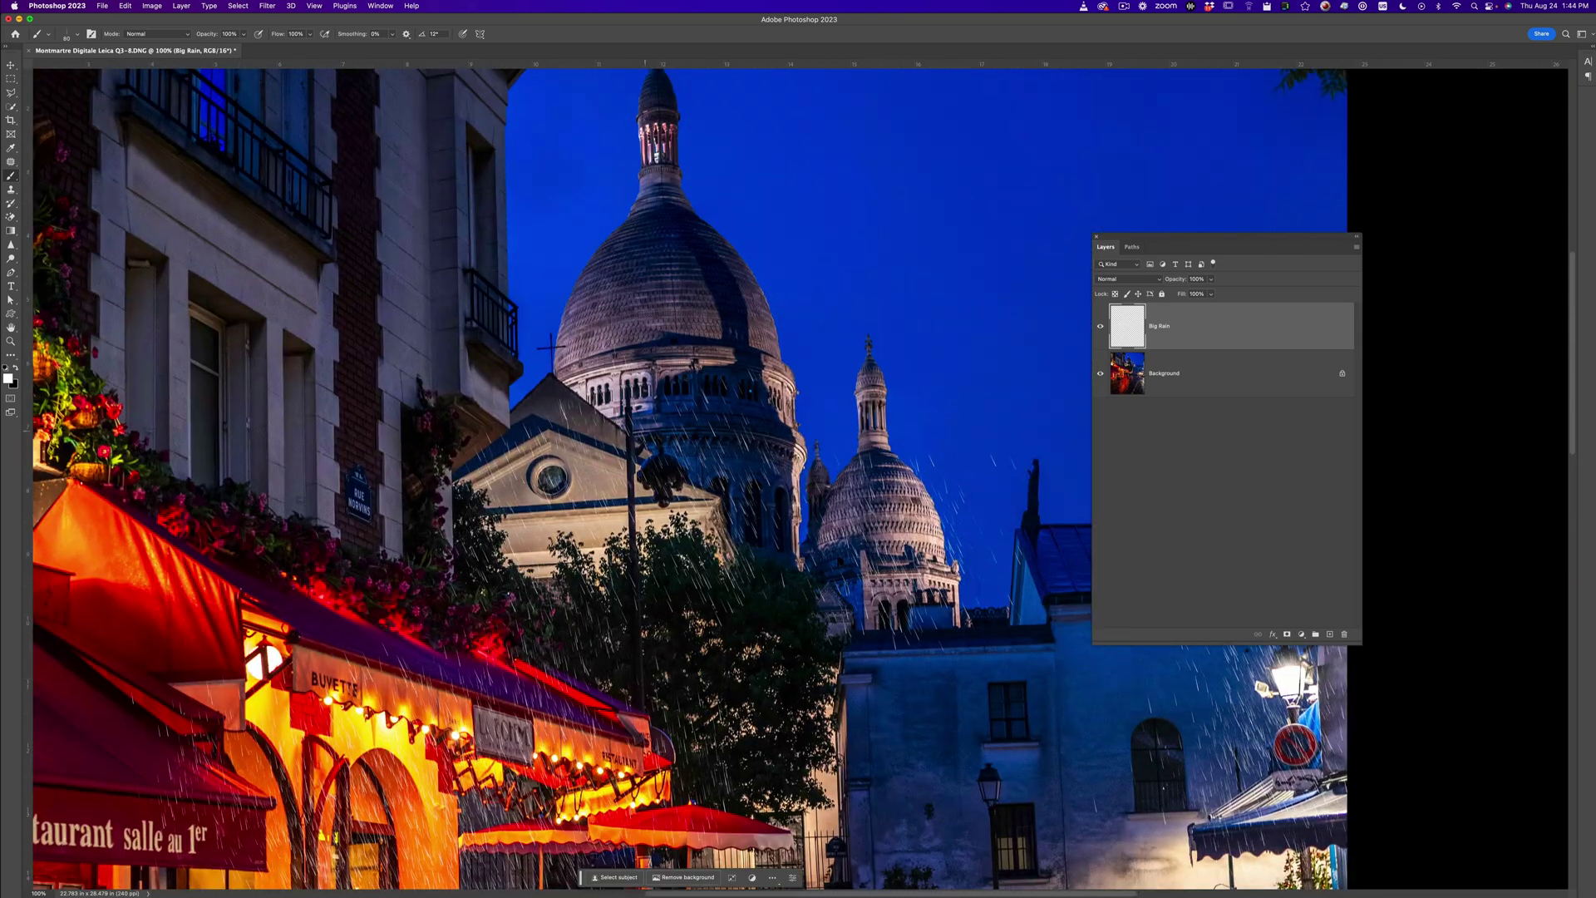
pyautogui.scroll(-4, 836, 198)
pyautogui.hscroll(1, 837, 197)
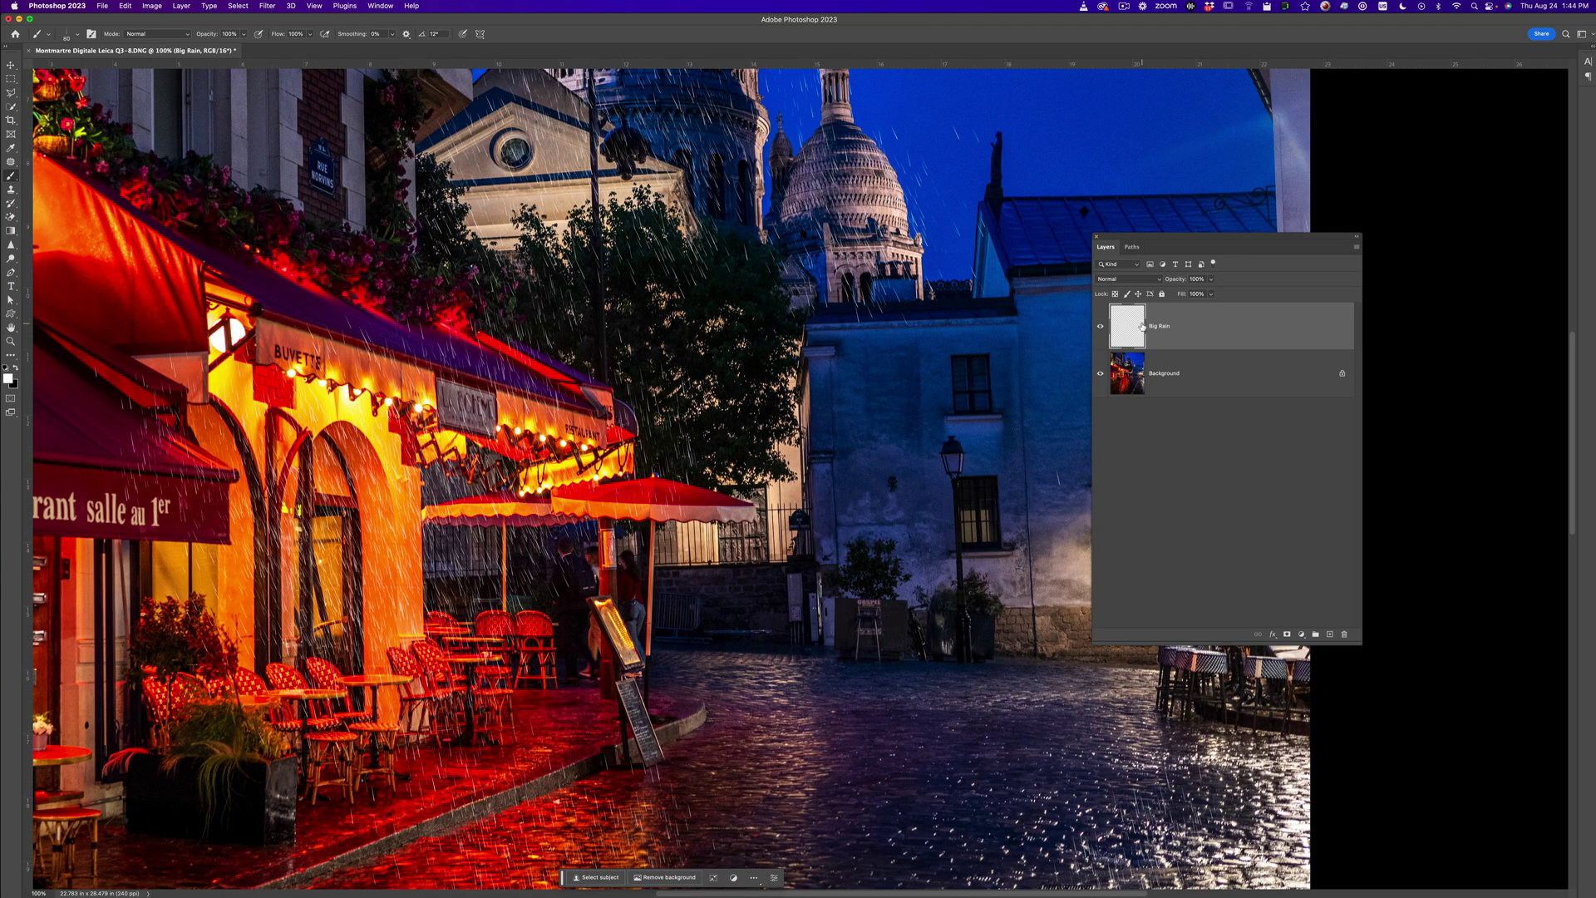
# Step: Slightly reduce the Big Rain layer's opacity and apply a Motion Blur with a steep angle and 44 pixels distance to it
pyautogui.click(1211, 280)
pyautogui.moveTo(1210, 294); pyautogui.dragTo(1198, 294)
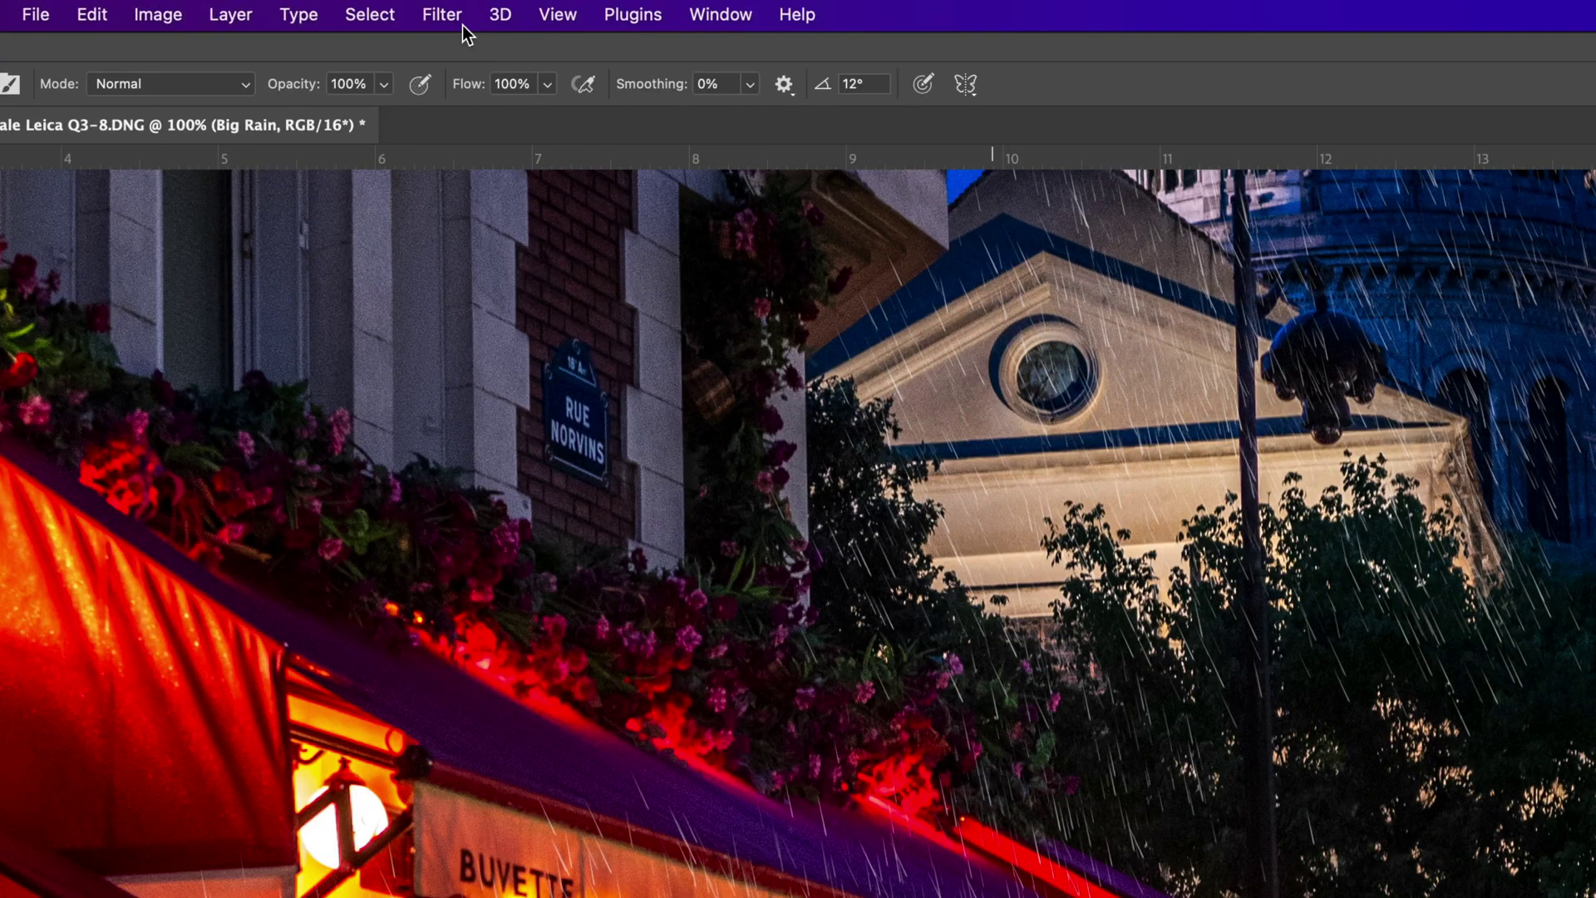
pyautogui.click(457, 16)
pyautogui.moveTo(502, 352)
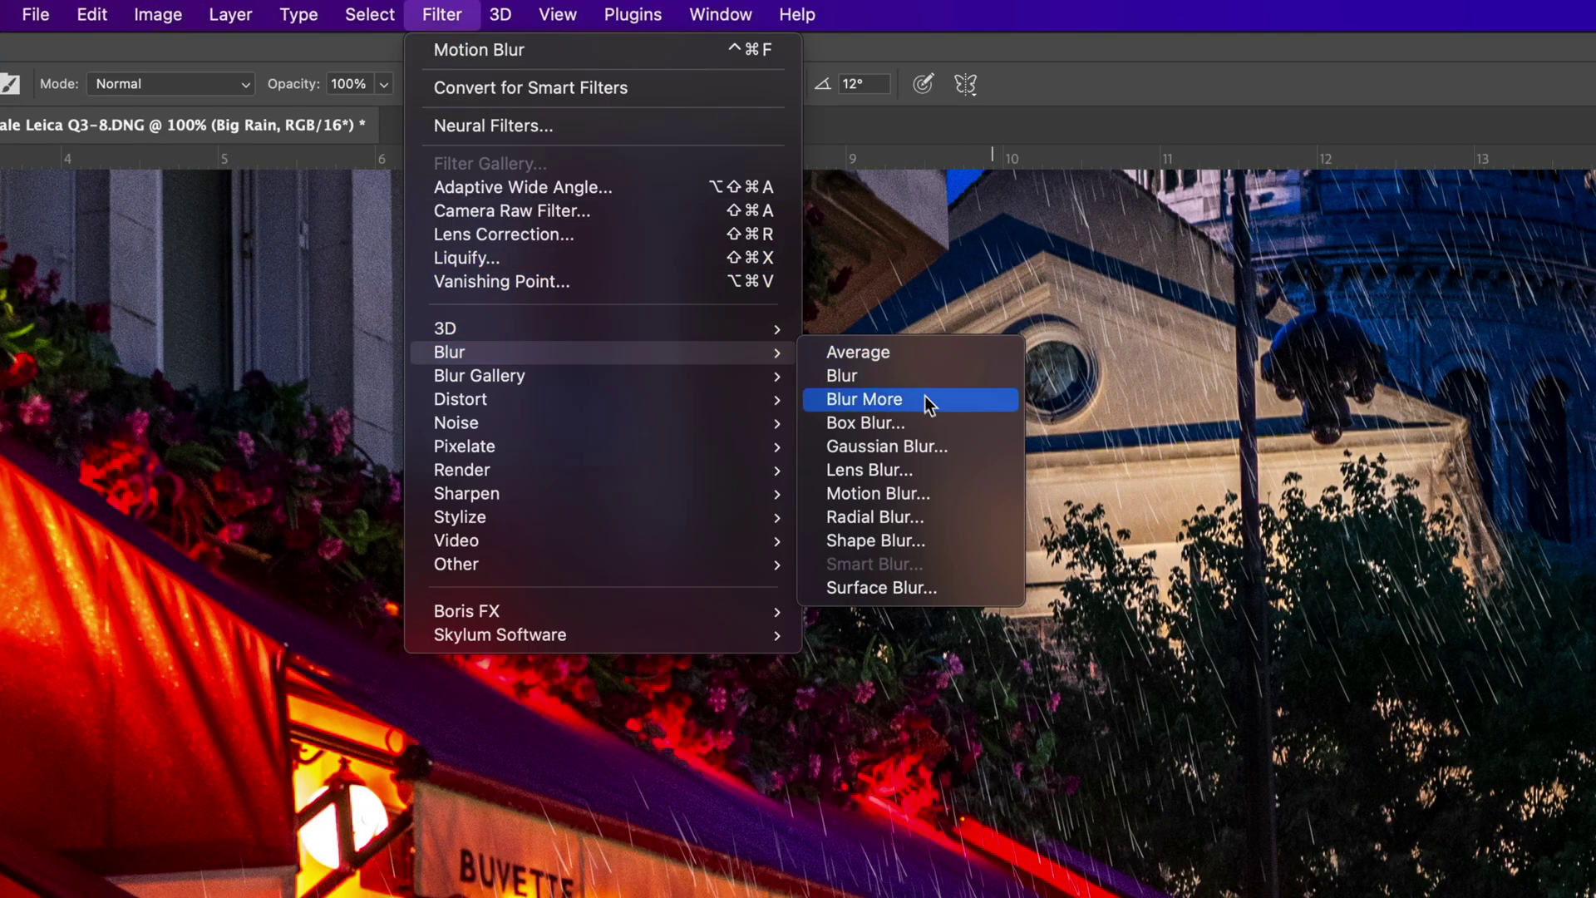
pyautogui.click(954, 493)
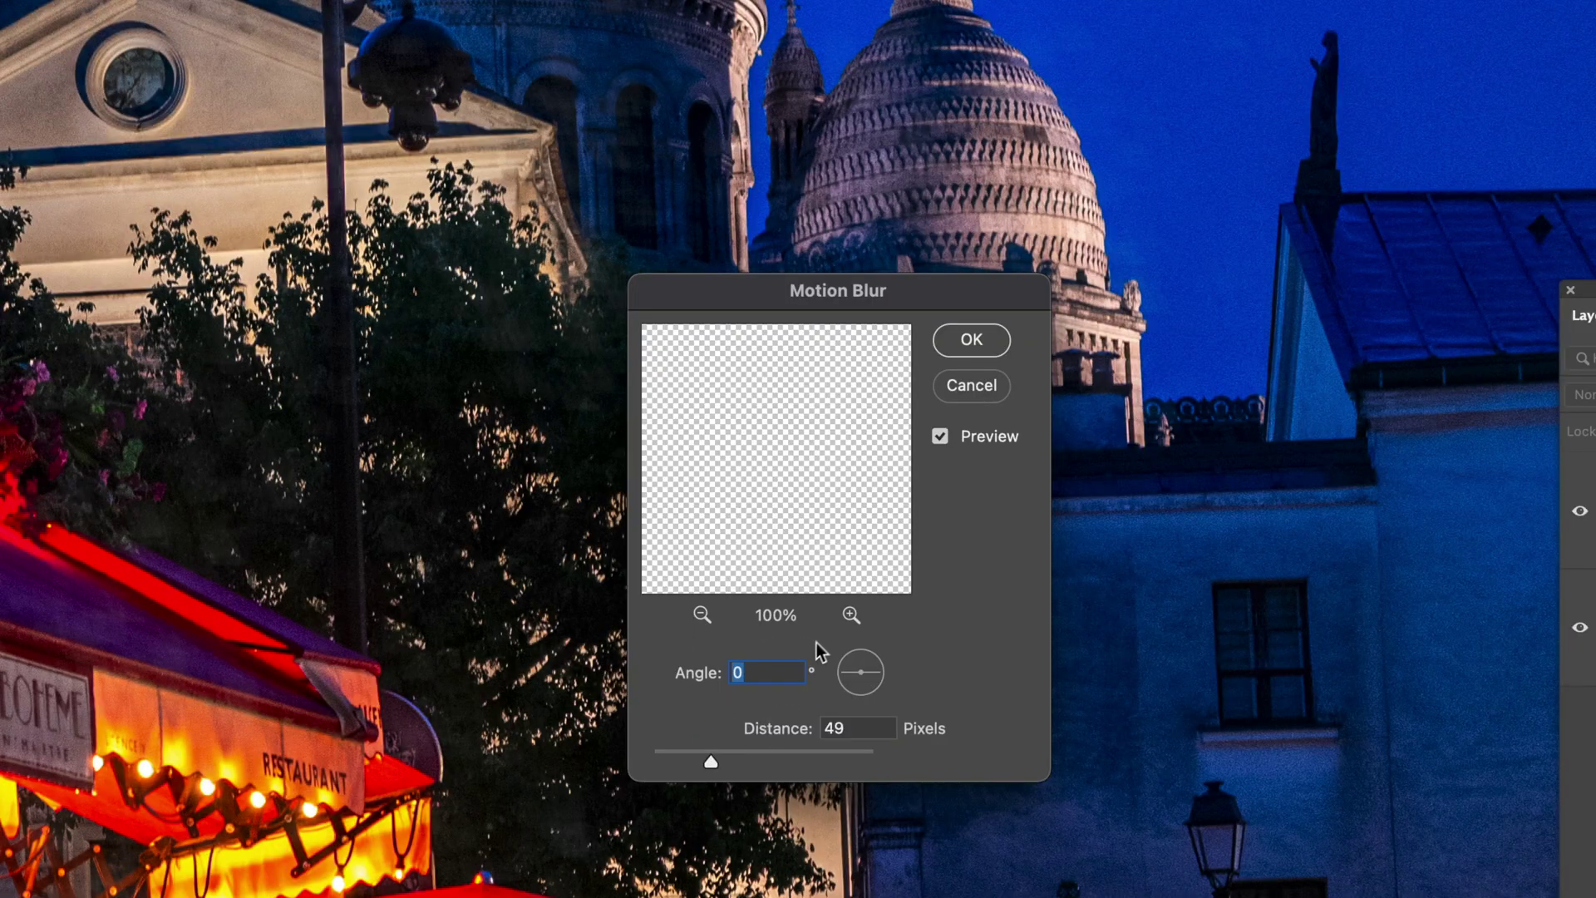
pyautogui.moveTo(874, 666); pyautogui.dragTo(865, 714)
pyautogui.moveTo(711, 763)
pyautogui.mouseDown()
pyautogui.moveTo(670, 764)
pyautogui.moveTo(705, 761)
pyautogui.mouseUp()
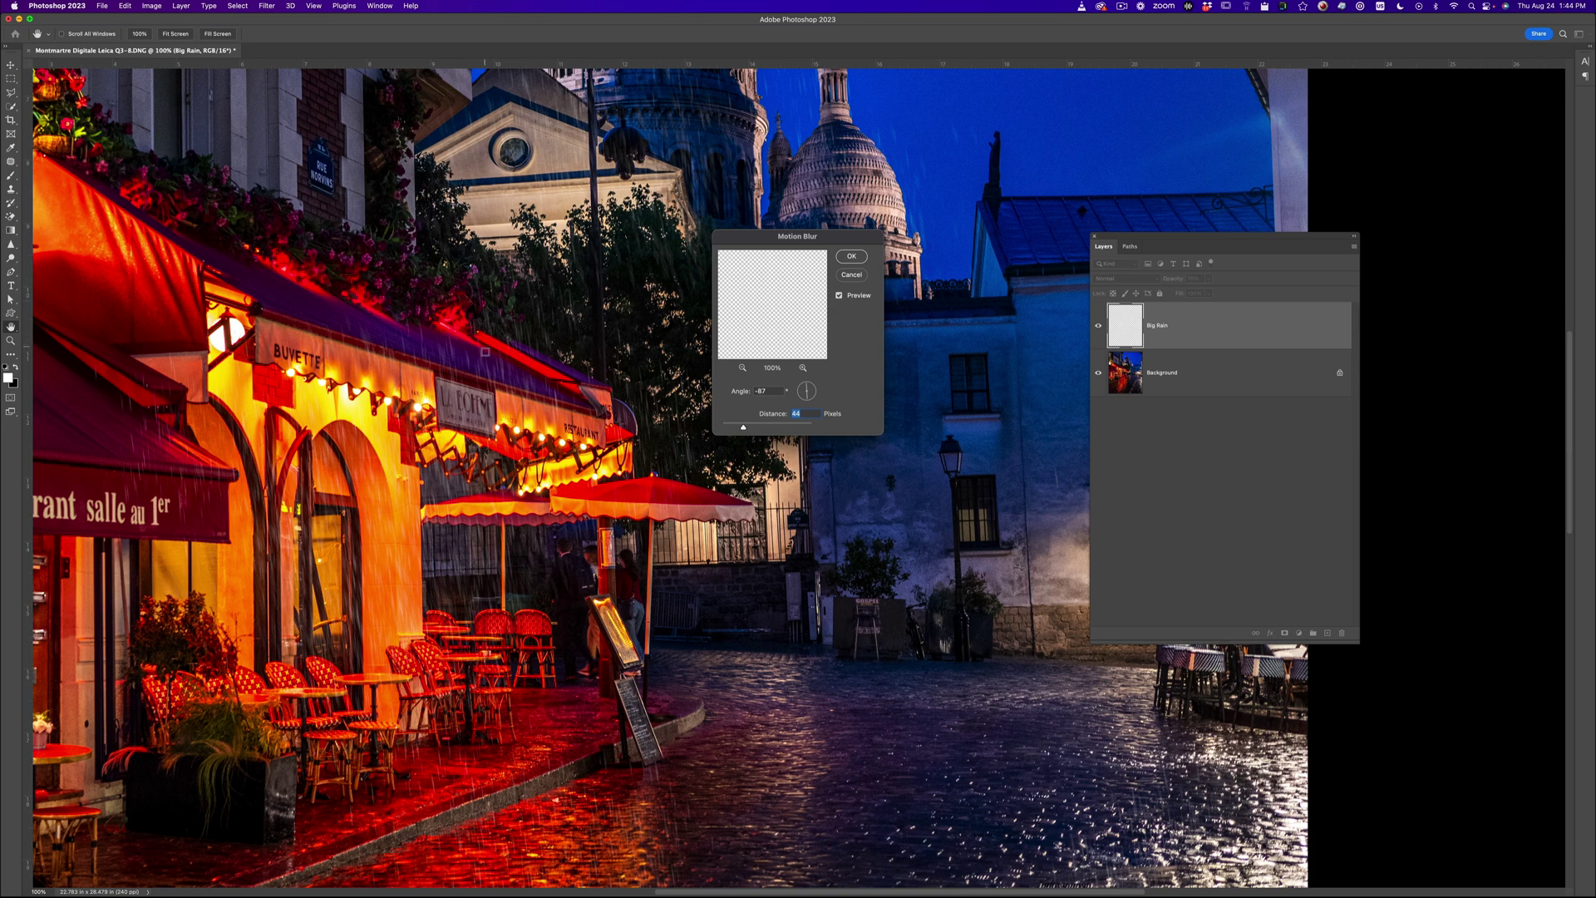
pyautogui.click(838, 297)
pyautogui.click(838, 297)
pyautogui.click(851, 257)
# Step: Switch to Lightroom Classic, examine the real rain around the lit street lamp up close, and return to Photoshop
pyautogui.press('super+Tab')
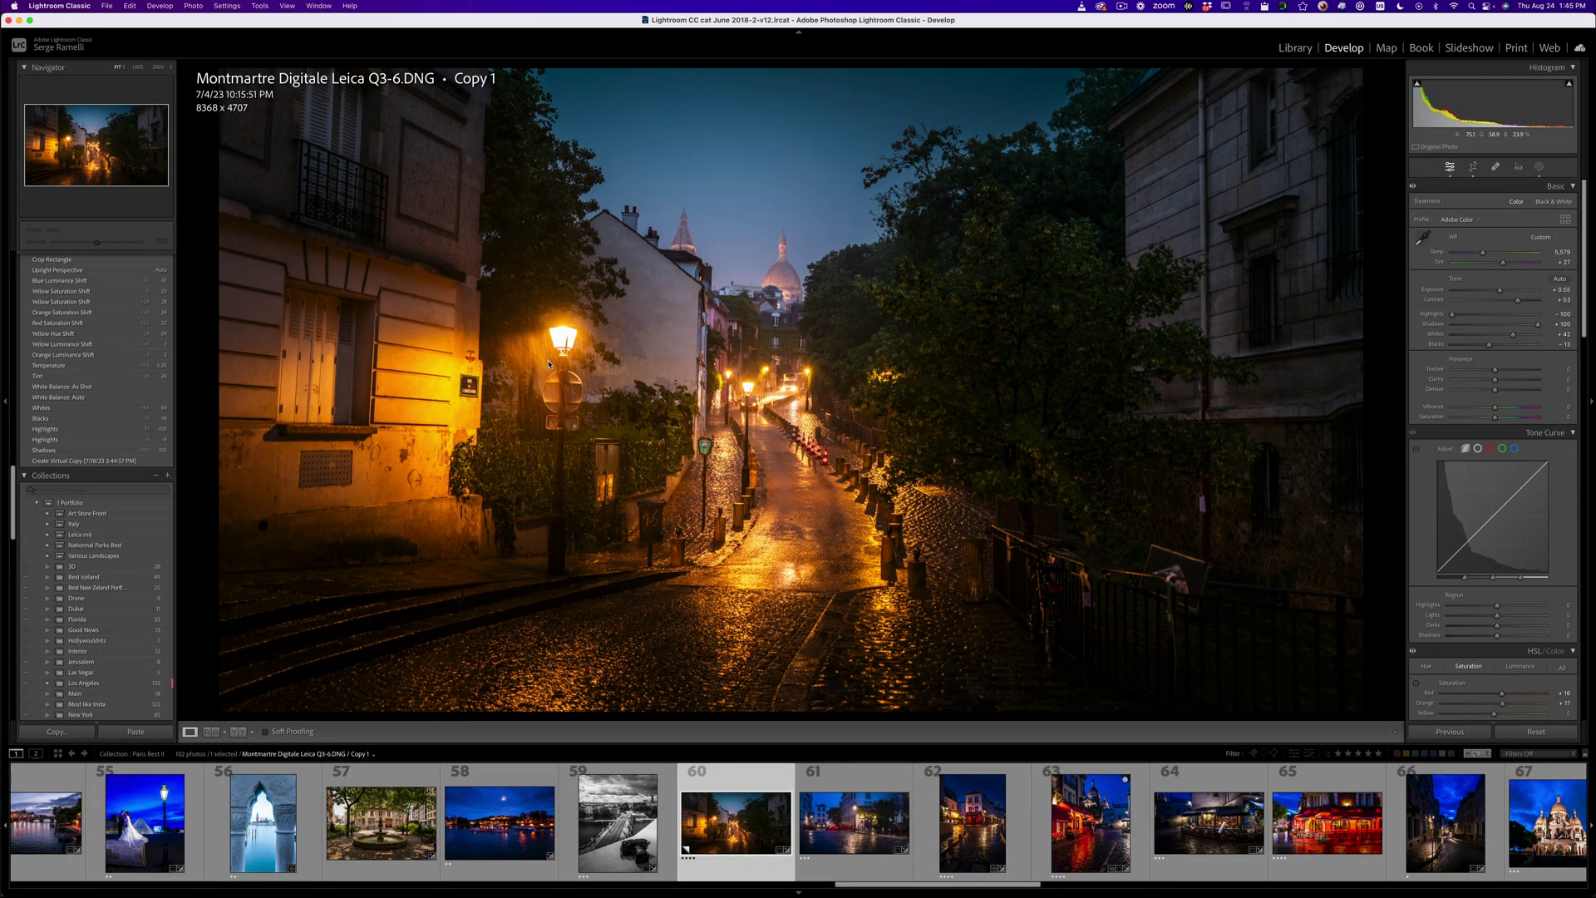
pyautogui.press('super+Tab')
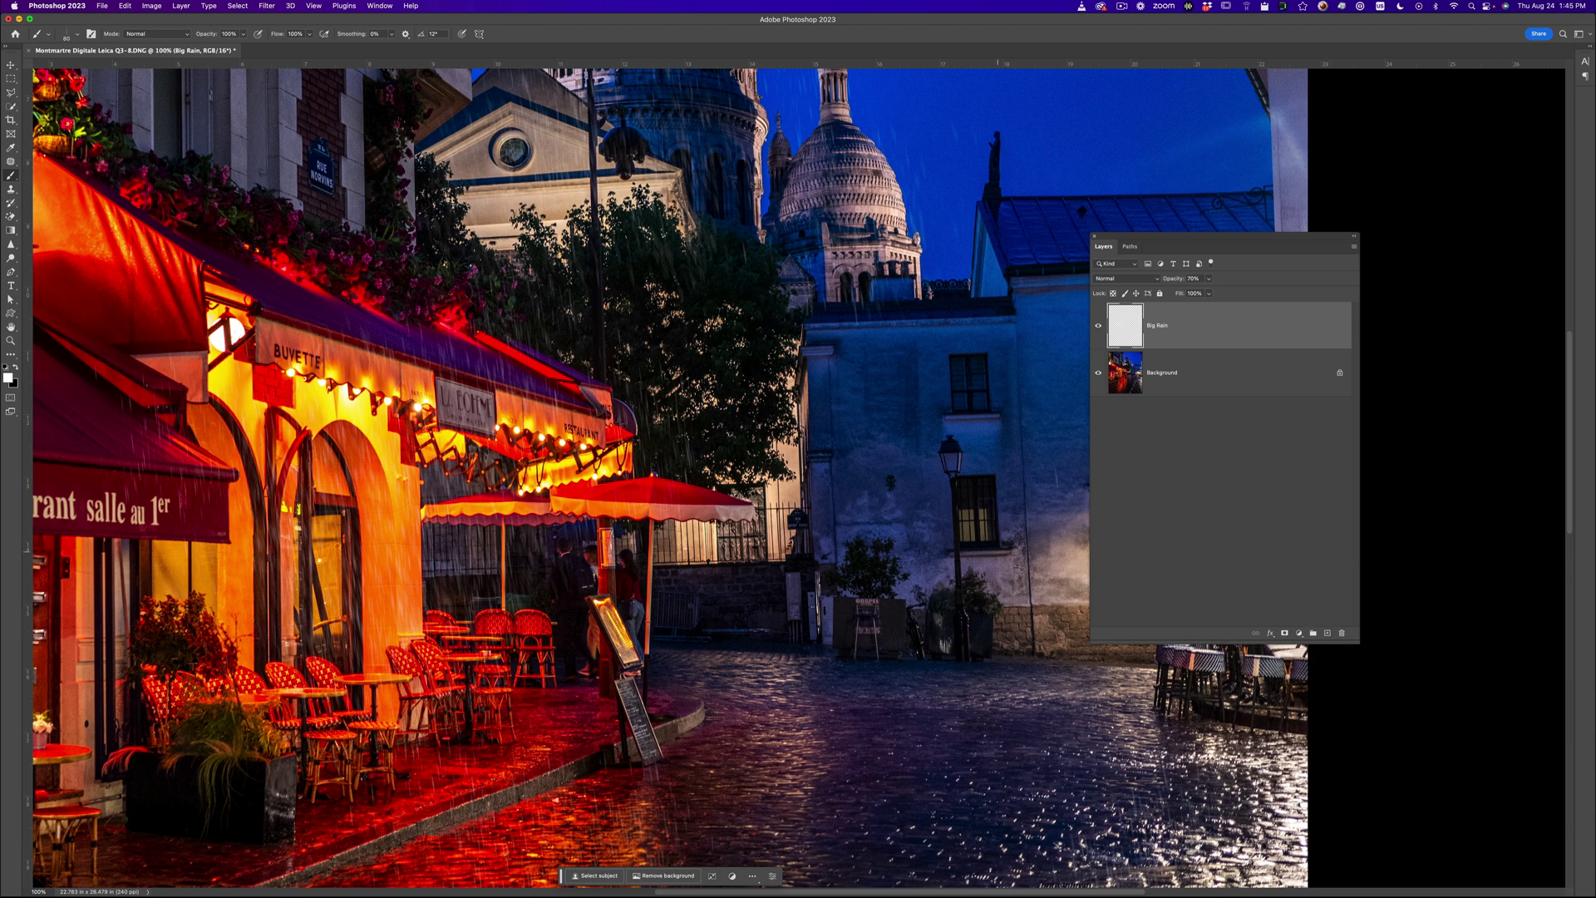
pyautogui.press('super+Tab')
pyautogui.click(555, 358)
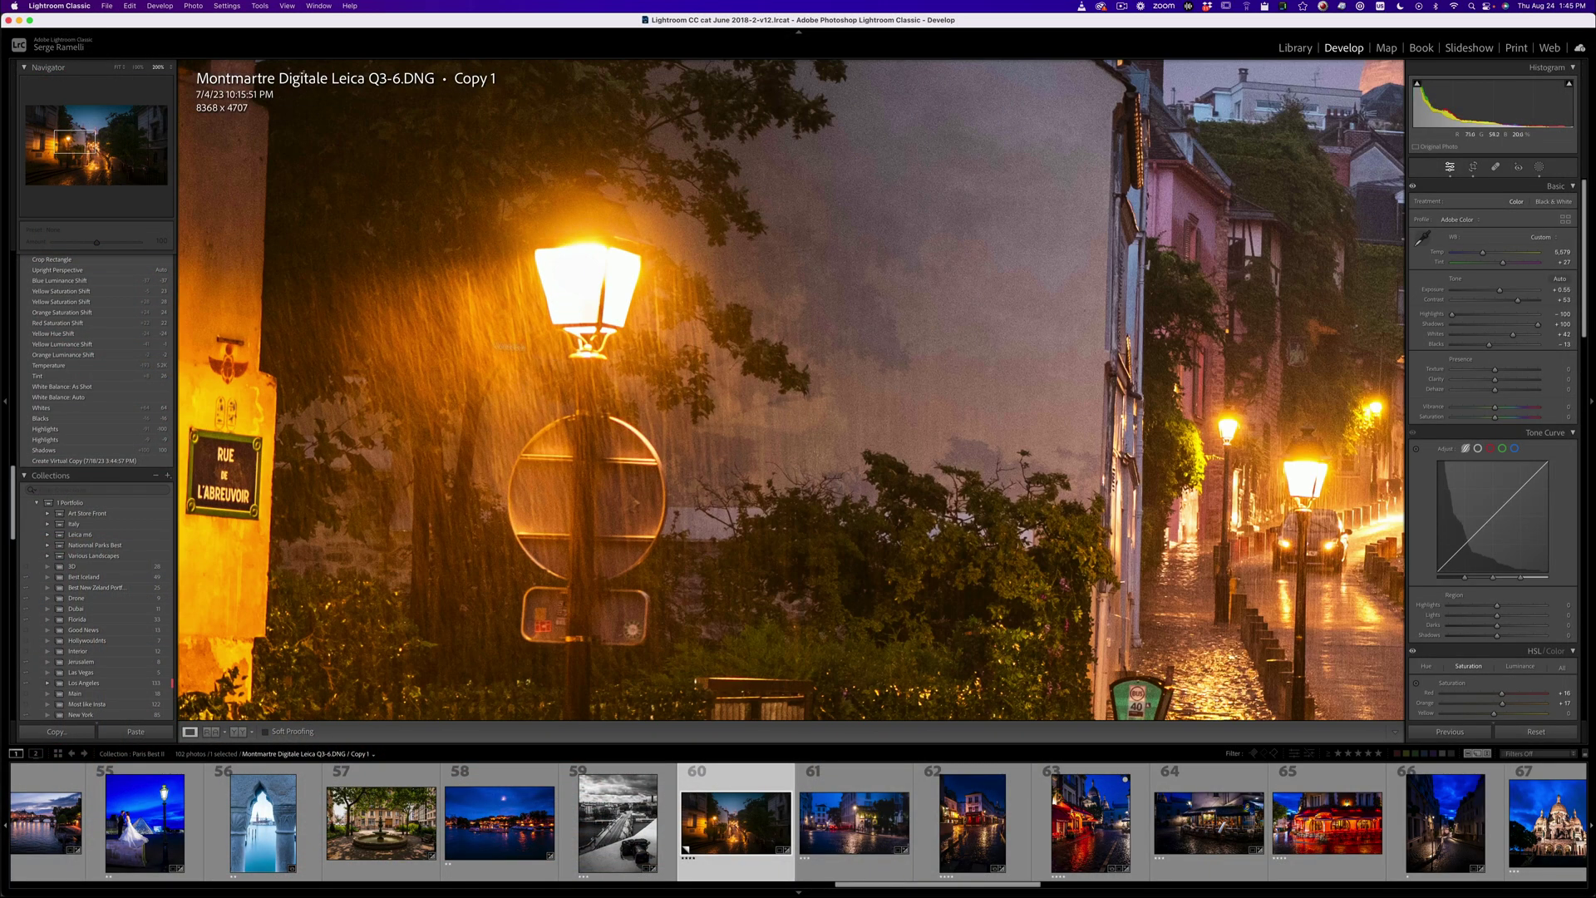
pyautogui.press('super+Tab')
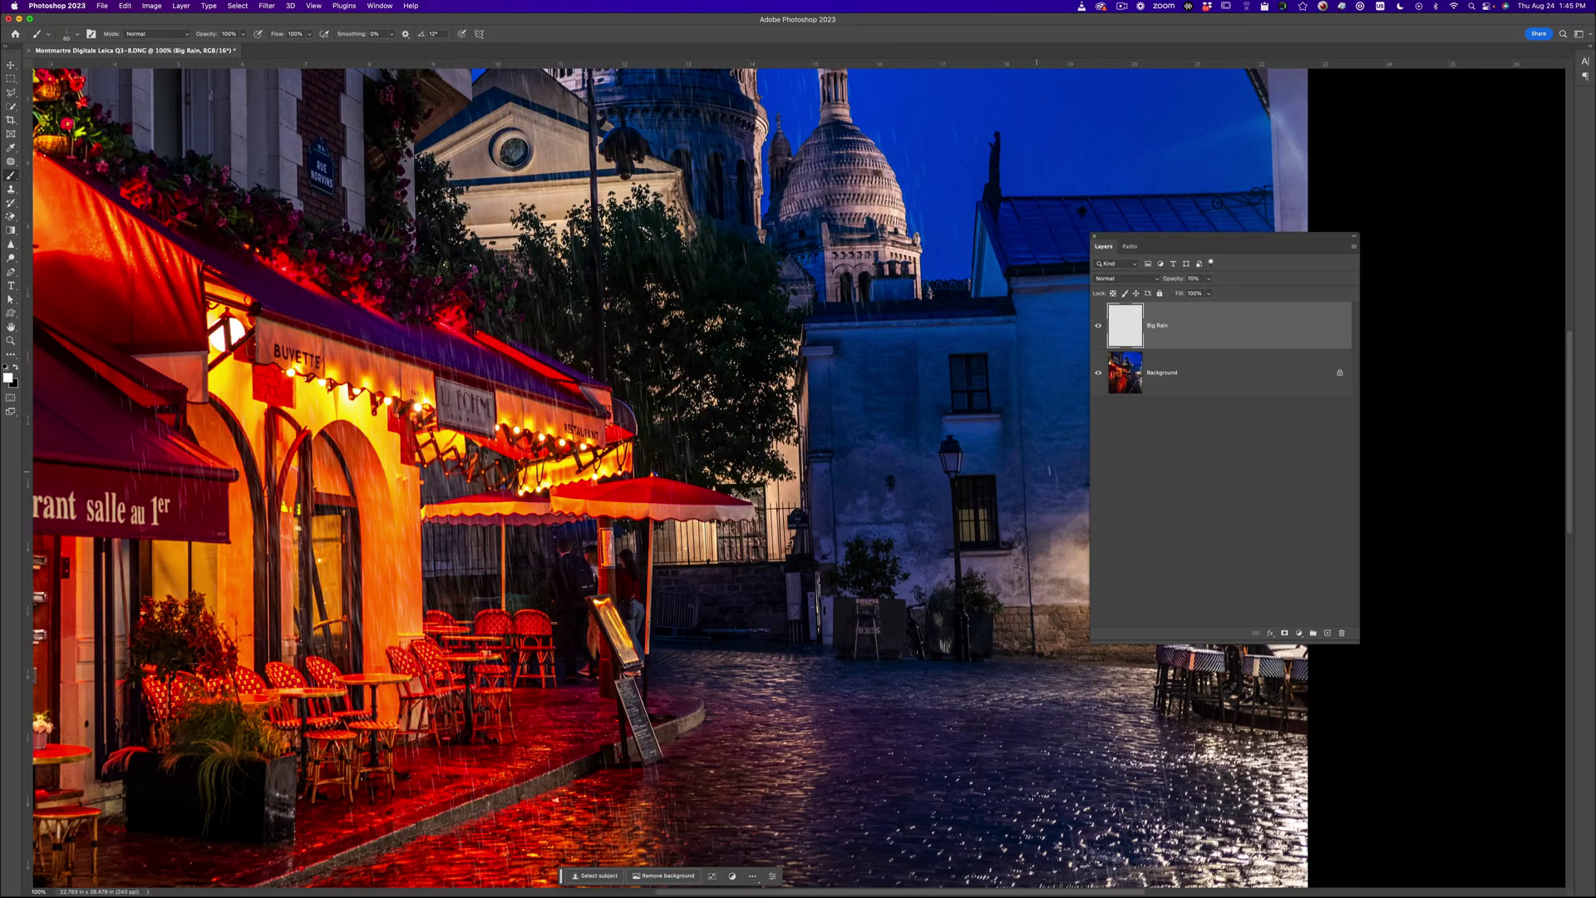
# Step: Create a new layer named Big rain 2 above the Big Rain layer
pyautogui.click(1329, 634)
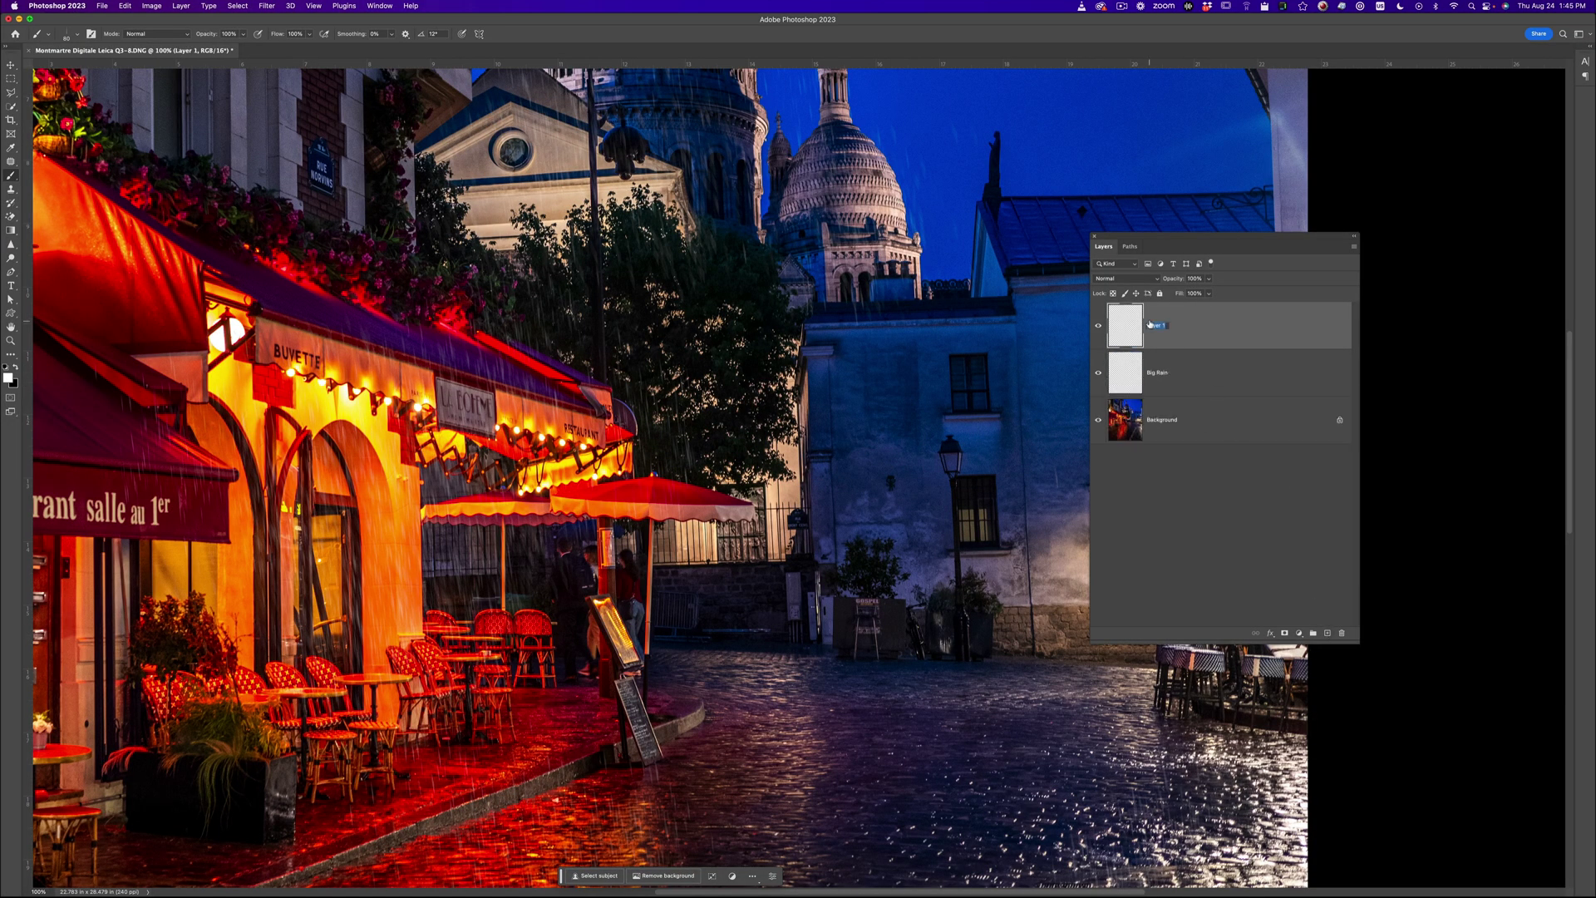
pyautogui.write('Big rain 2')
pyautogui.press('Return')
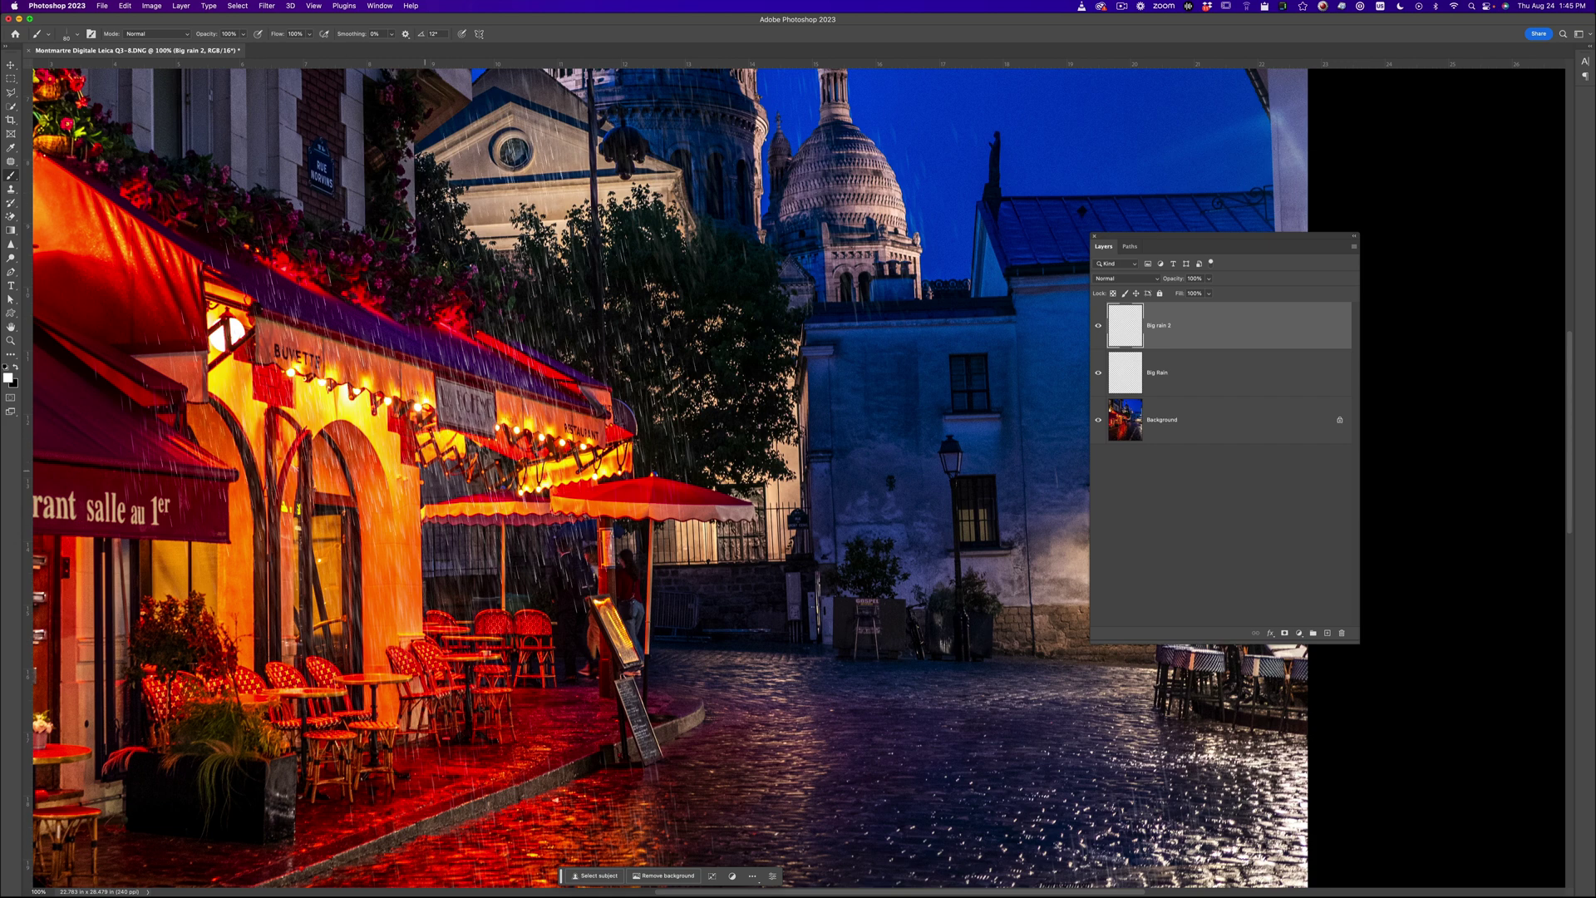
# Step: Tilt the rain brush to -17° and paint more rain across the café front, the tree and around the lit street lamp
pyautogui.click(73, 34)
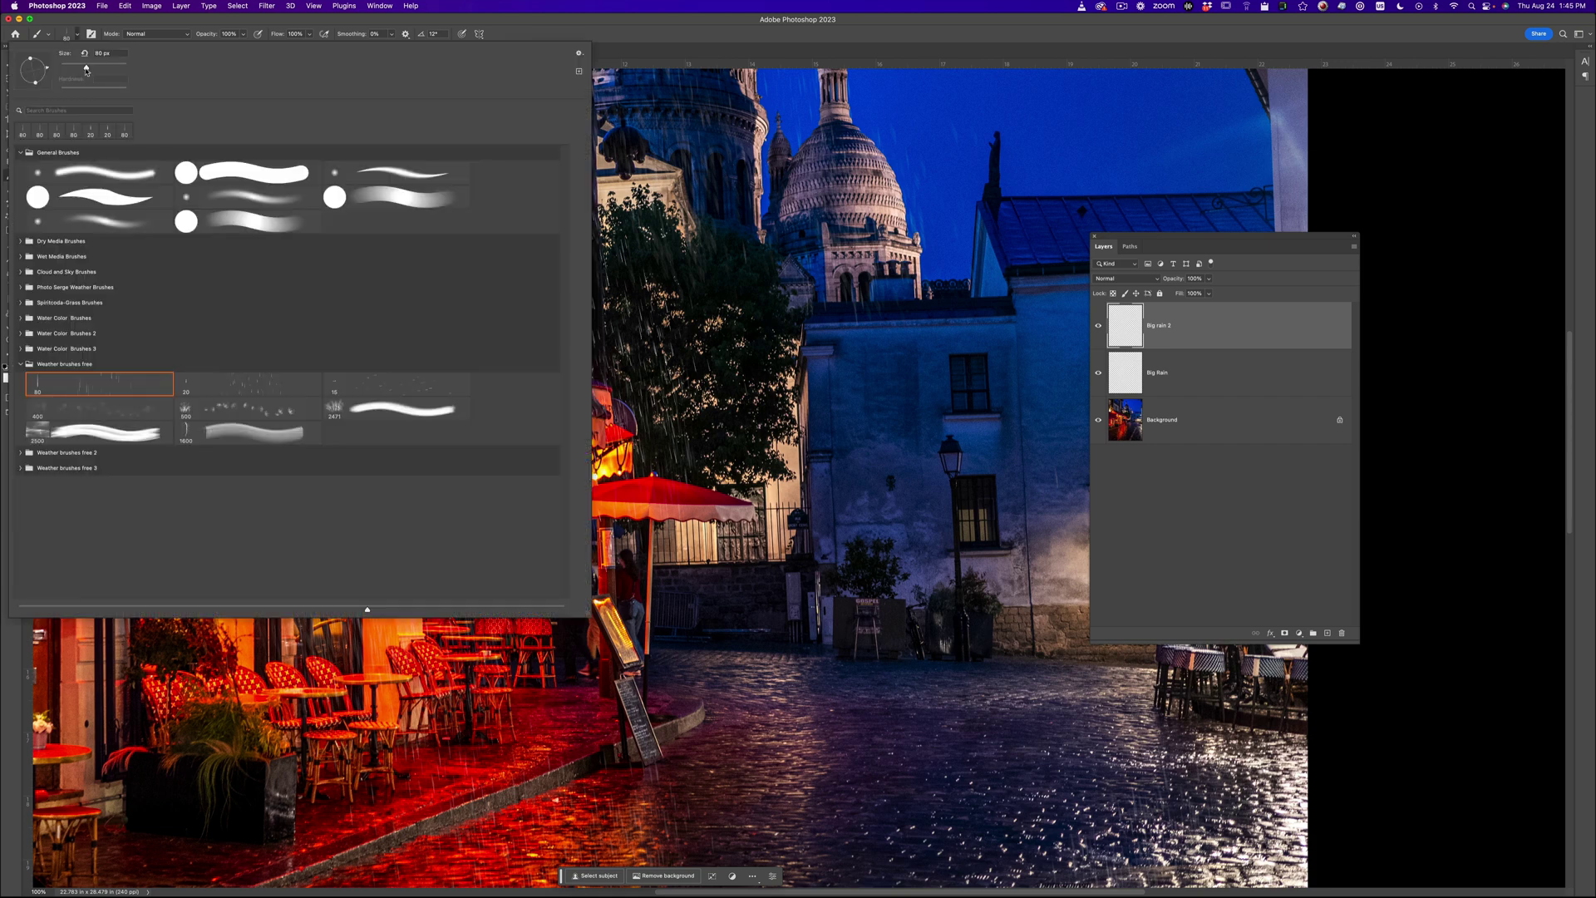
pyautogui.moveTo(45, 81); pyautogui.dragTo(47, 73)
pyautogui.moveTo(611, 332)
pyautogui.mouseDown()
pyautogui.moveTo(533, 490)
pyautogui.moveTo(411, 344)
pyautogui.moveTo(299, 391)
pyautogui.moveTo(516, 466)
pyautogui.moveTo(665, 470)
pyautogui.moveTo(745, 621)
pyautogui.mouseUp()
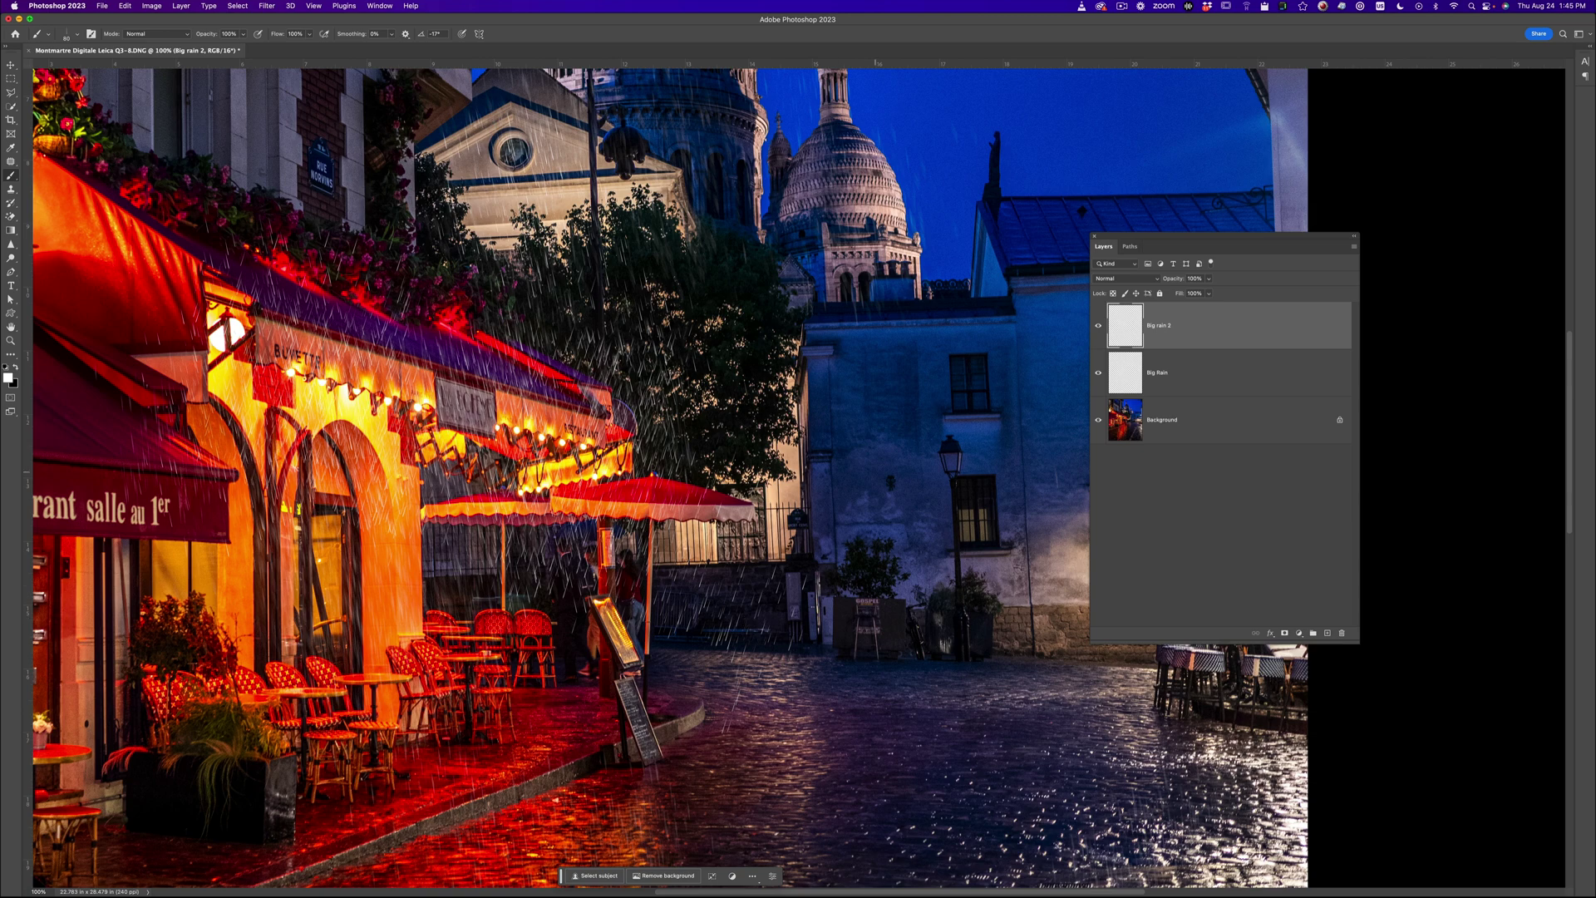
pyautogui.hscroll(10, 744, 621)
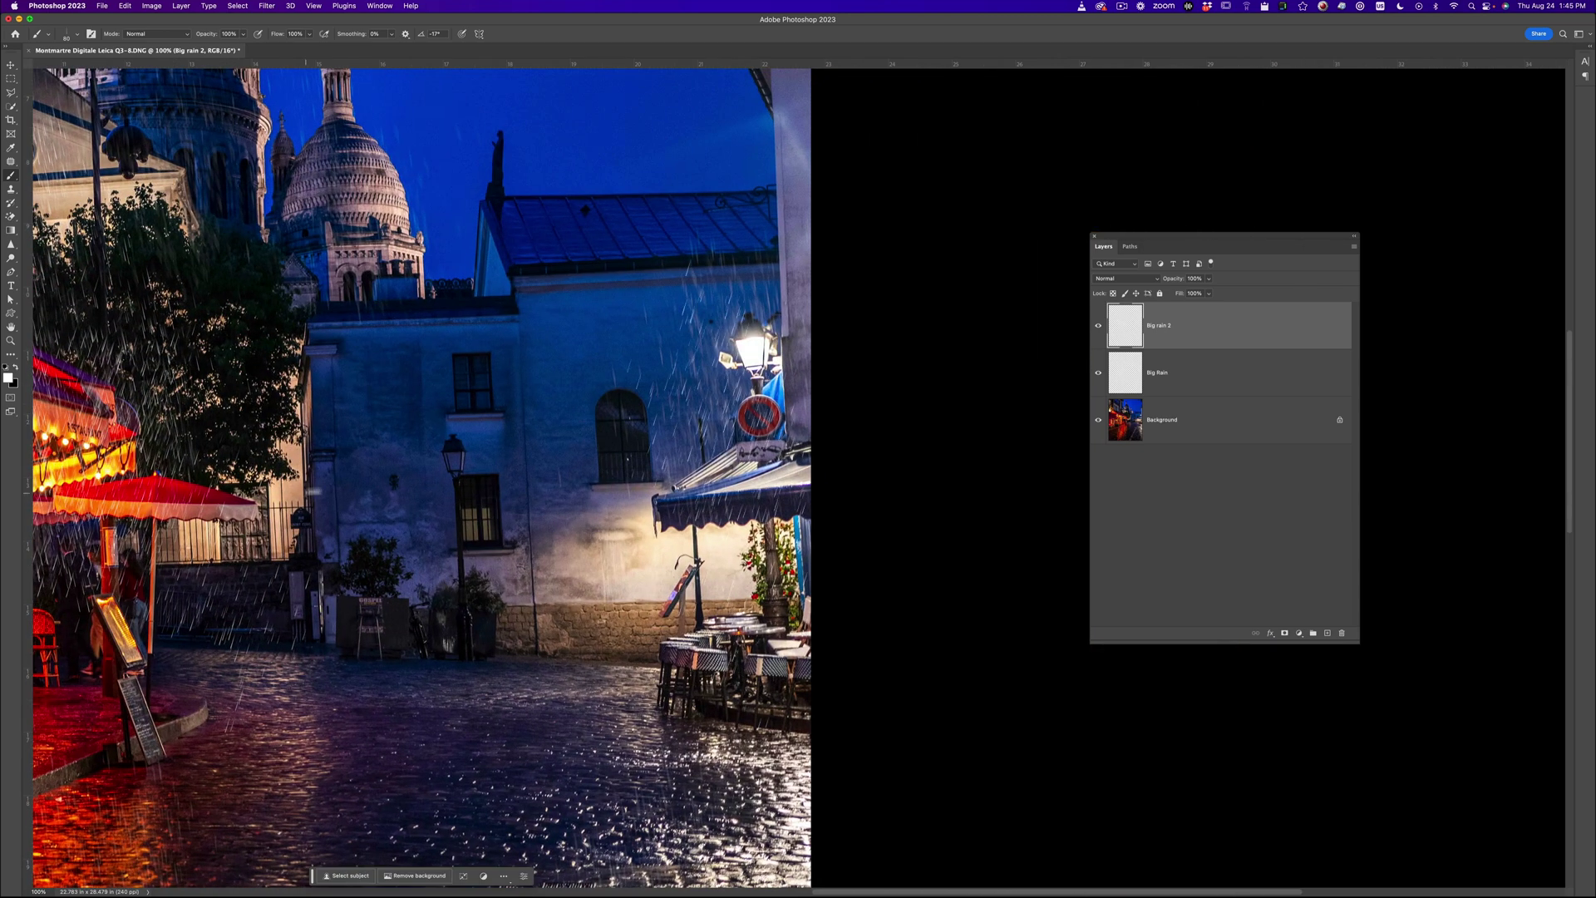
pyautogui.hscroll(-10, 744, 621)
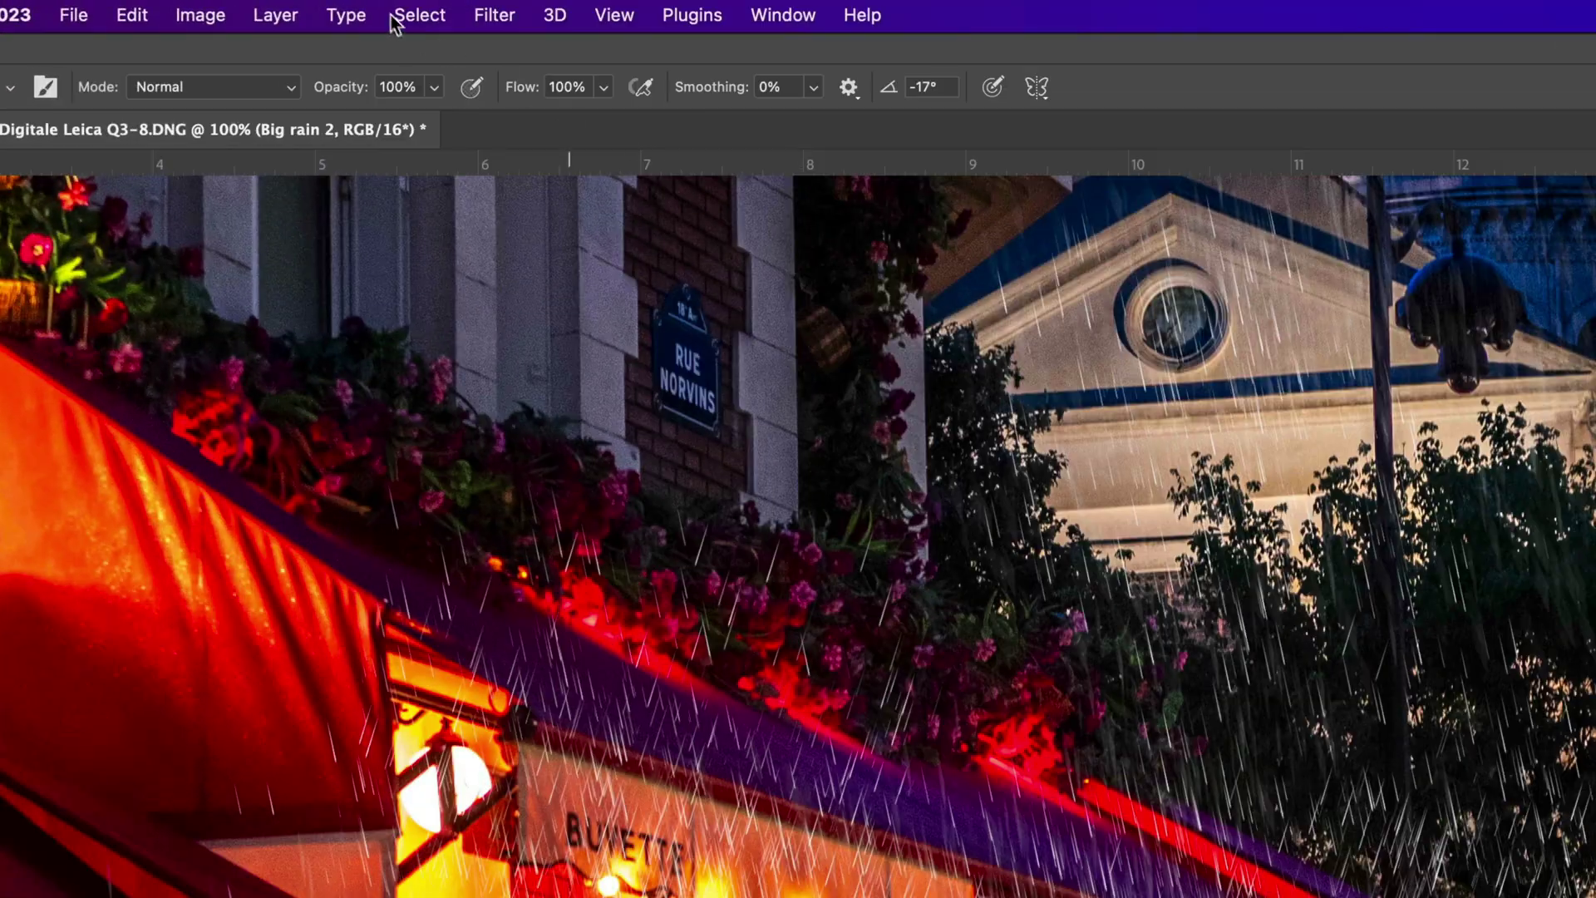
# Step: Reapply the last Motion Blur to the Big rain 2 layer
pyautogui.click(517, 15)
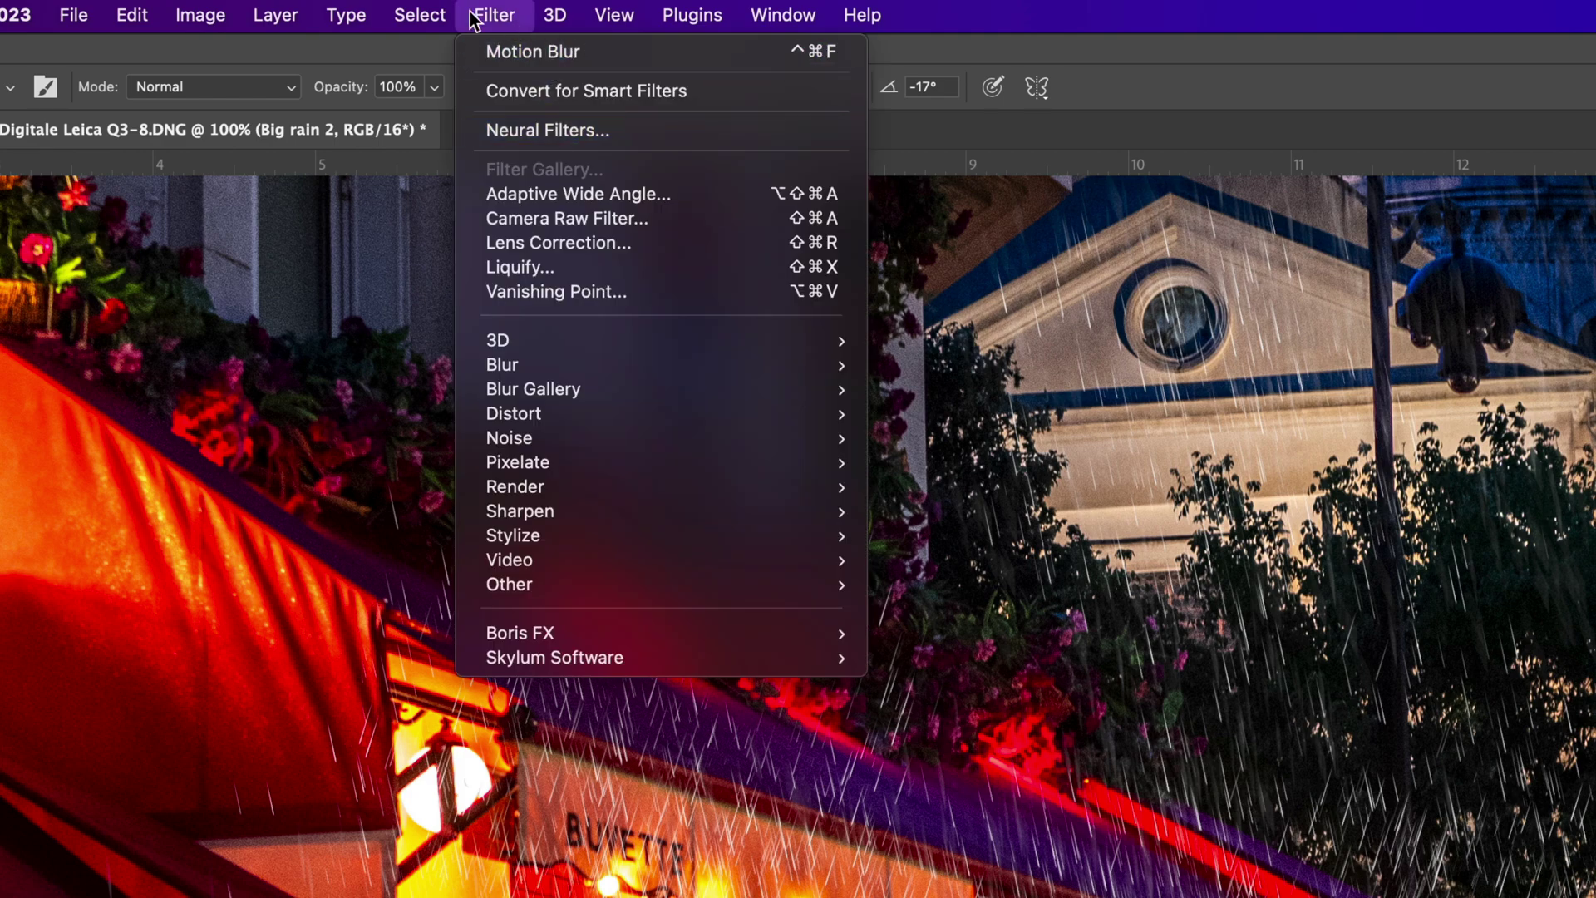
pyautogui.click(507, 51)
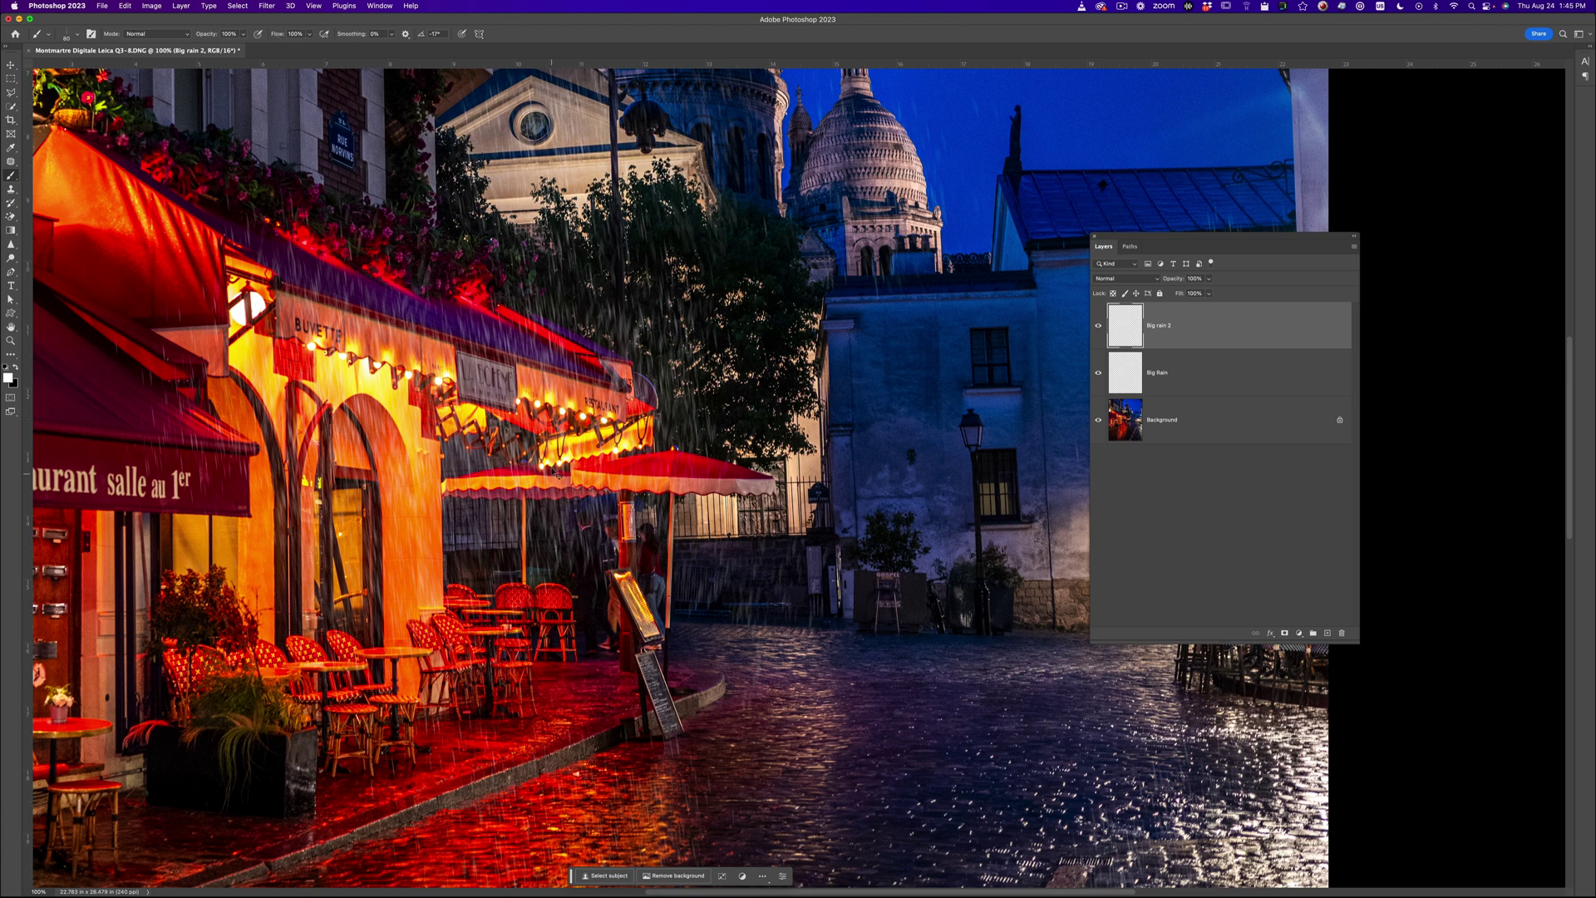
pyautogui.press('super+Tab')
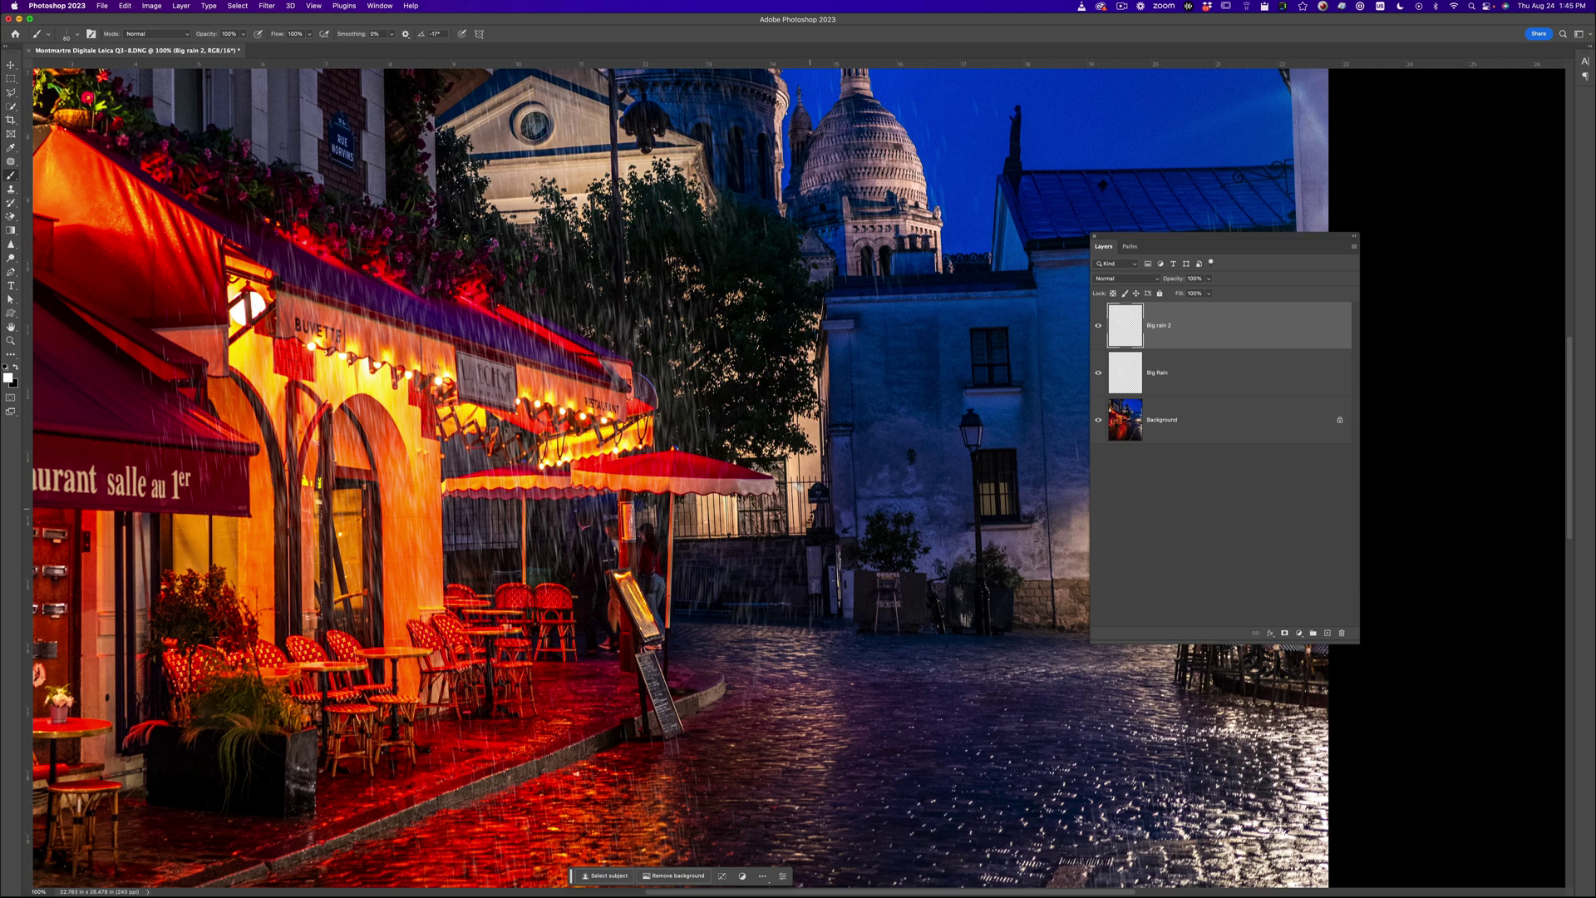
pyautogui.moveTo(810, 509); pyautogui.dragTo(496, 575)
pyautogui.moveTo(421, 399); pyautogui.dragTo(677, 462)
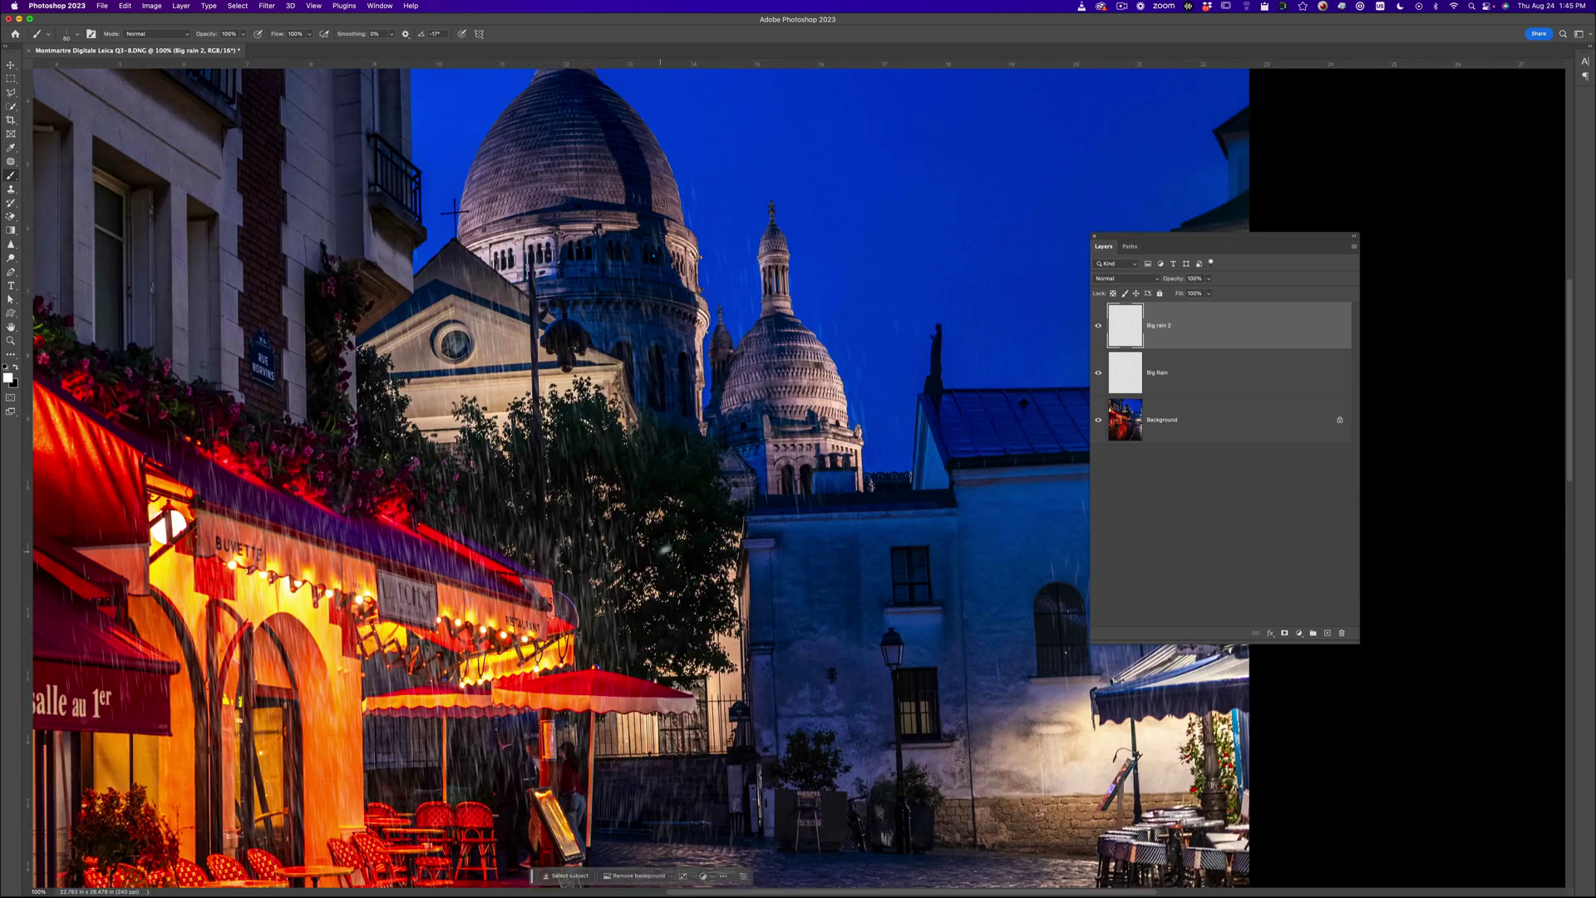
# Step: Create a new layer named Small rain and choose the 20 px rain brush from the Weather brushes free set
pyautogui.click(1328, 633)
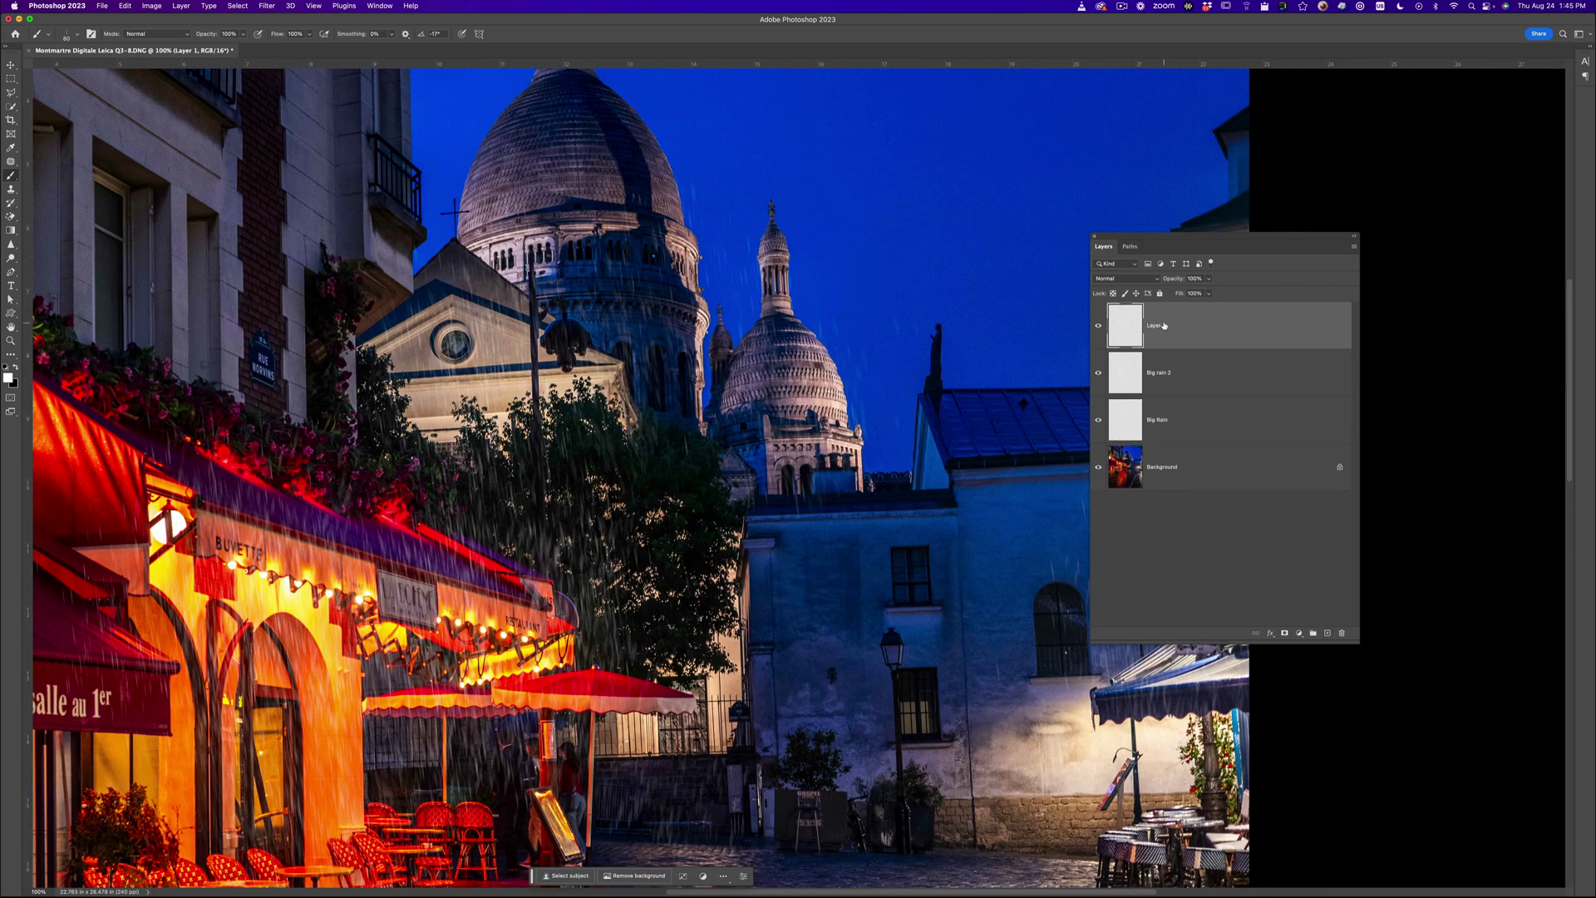
pyautogui.write('Small rain')
pyautogui.press('Return')
pyautogui.moveTo(442, 554); pyautogui.dragTo(558, 508)
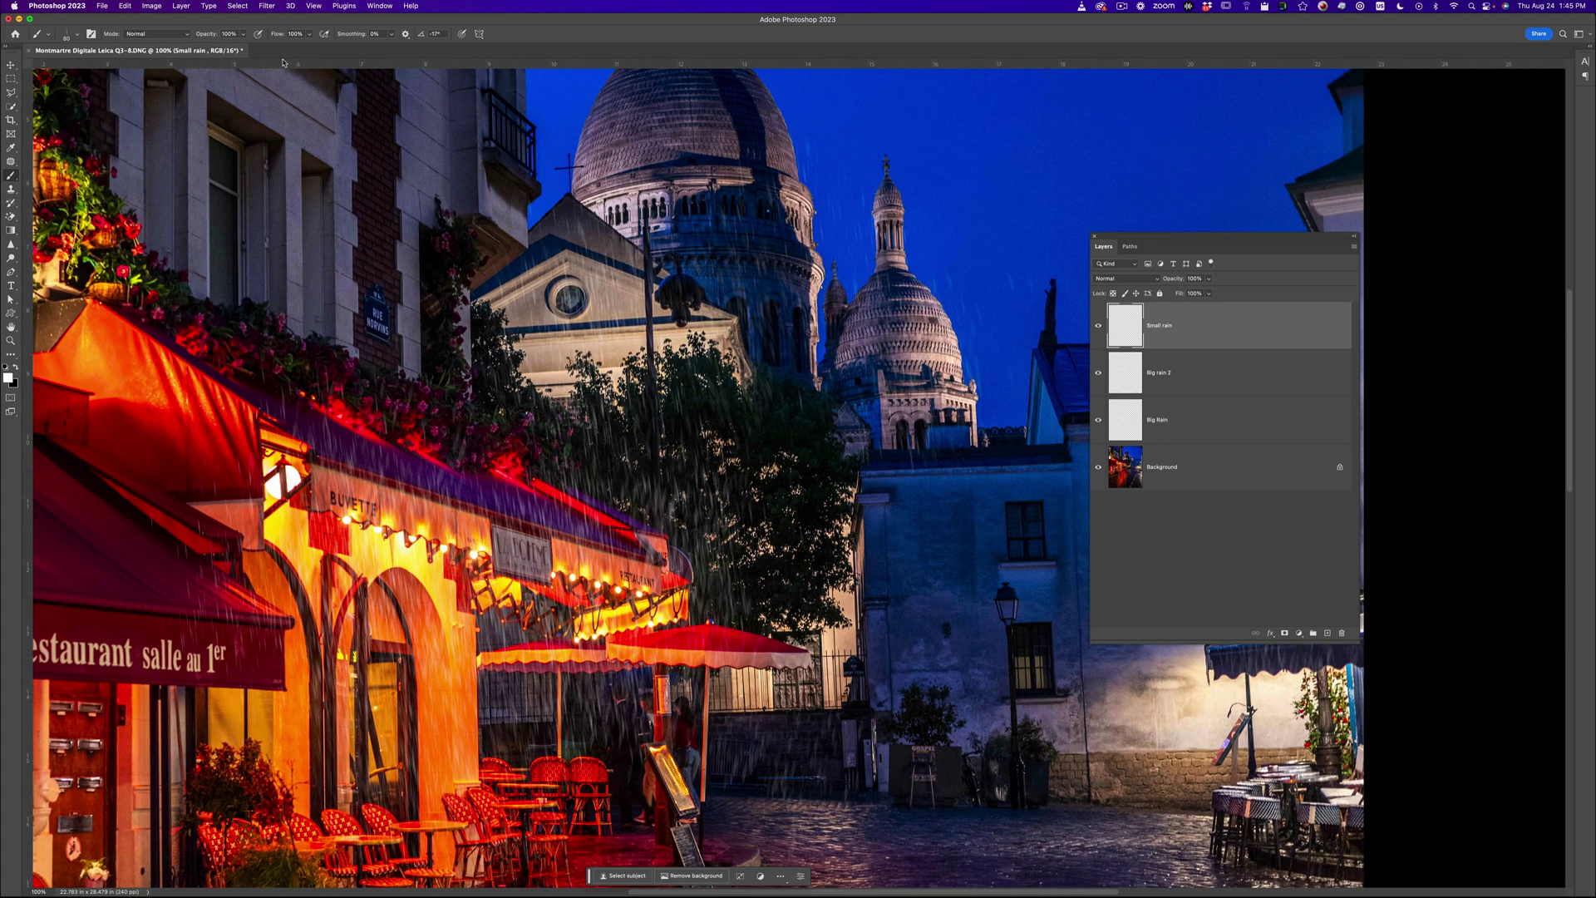
pyautogui.click(71, 35)
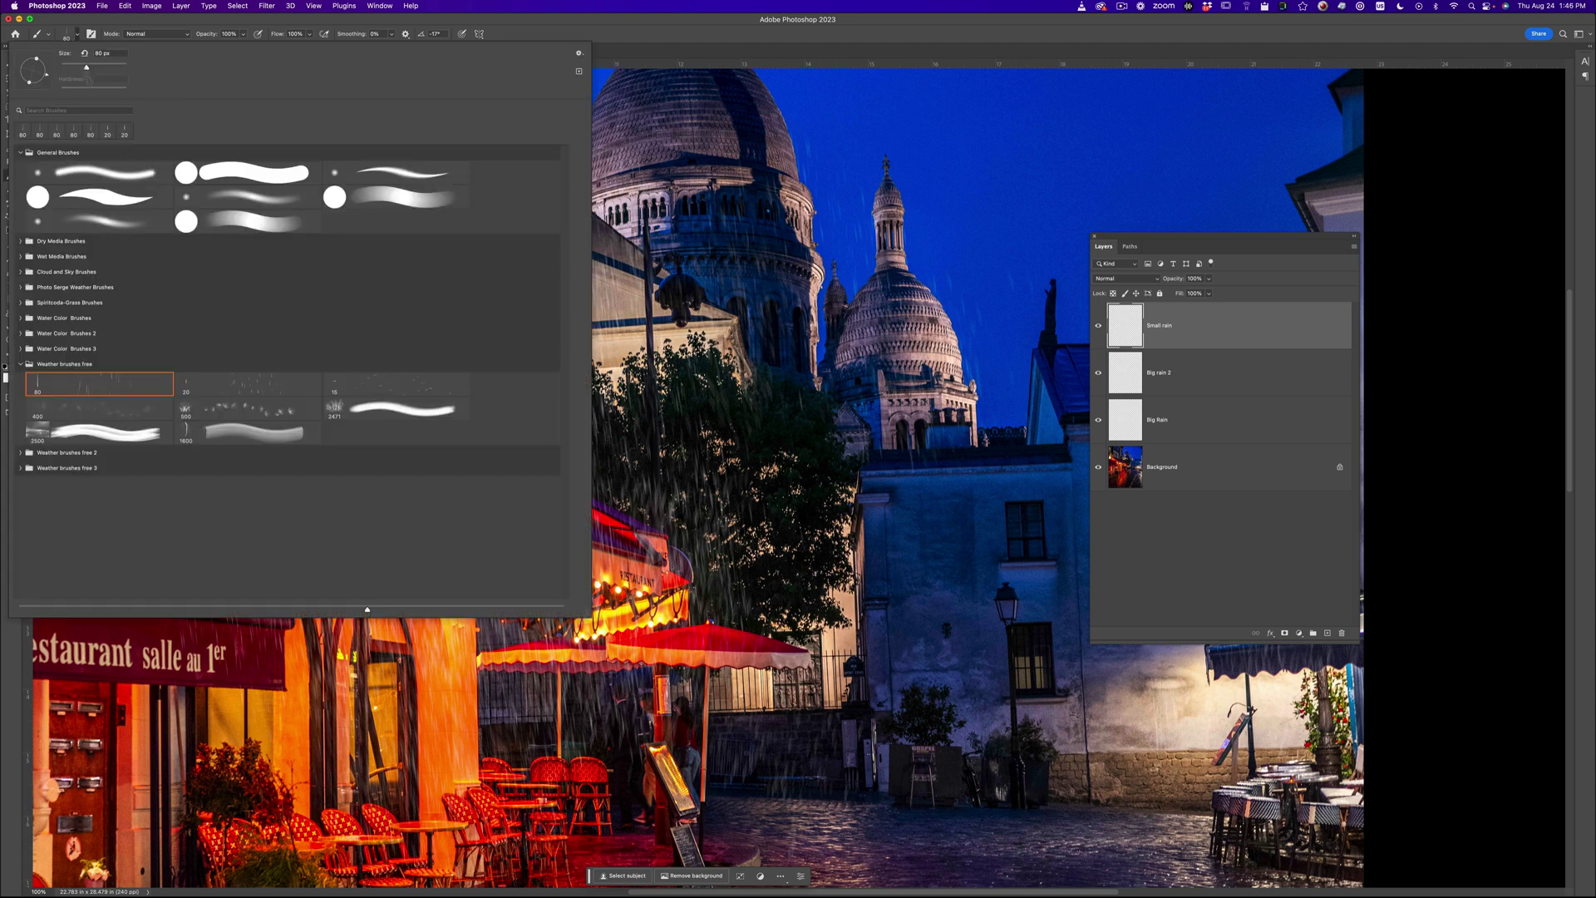
pyautogui.click(267, 386)
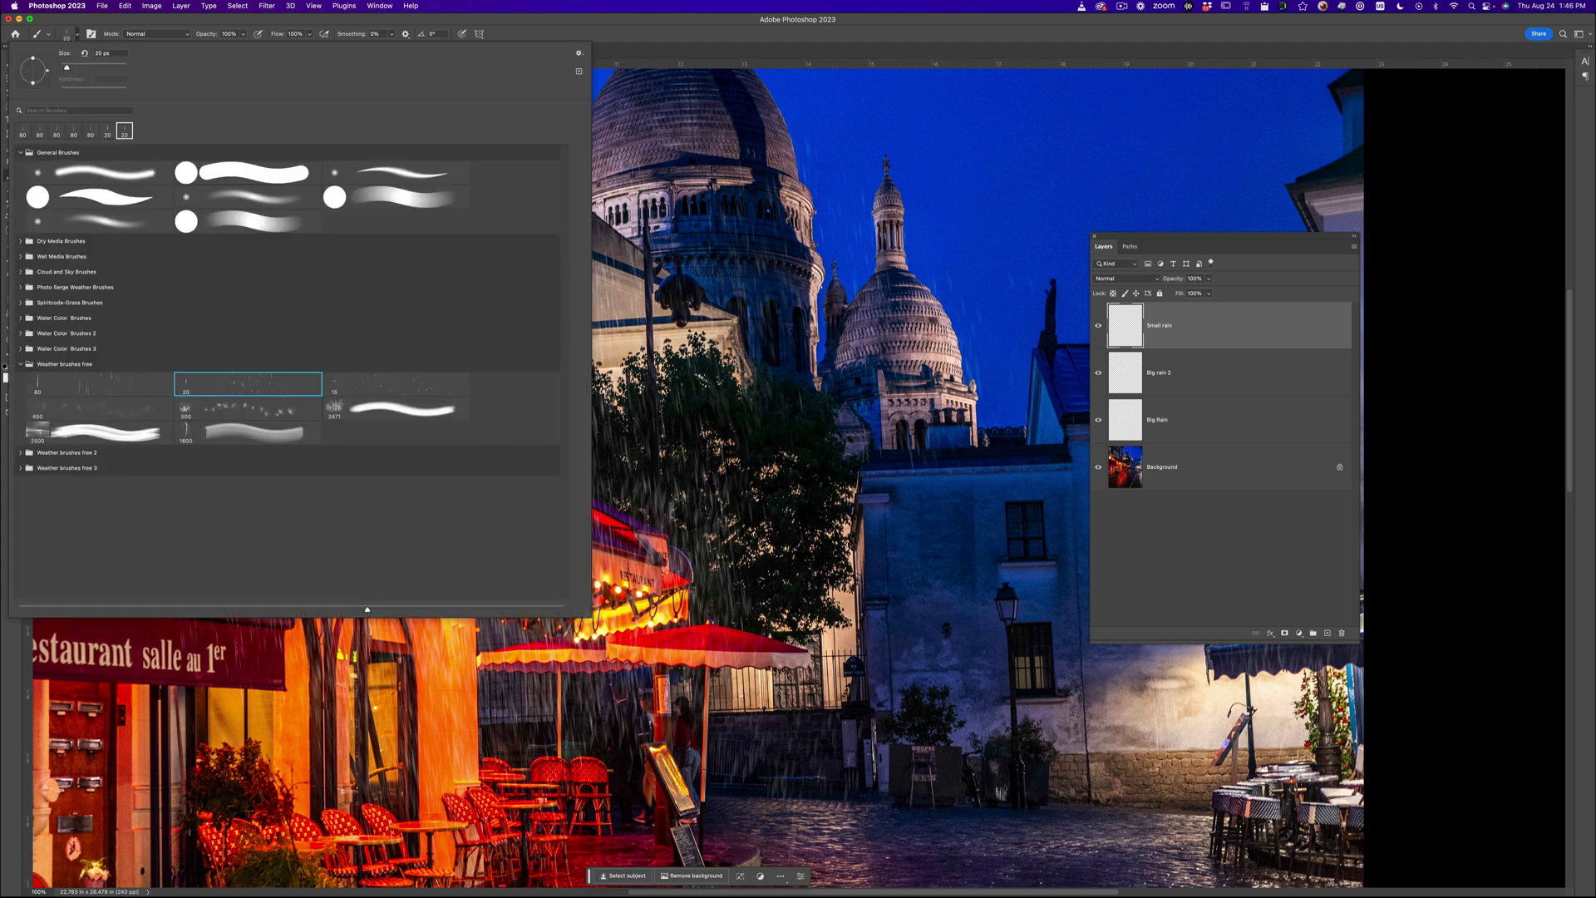
pyautogui.click(666, 55)
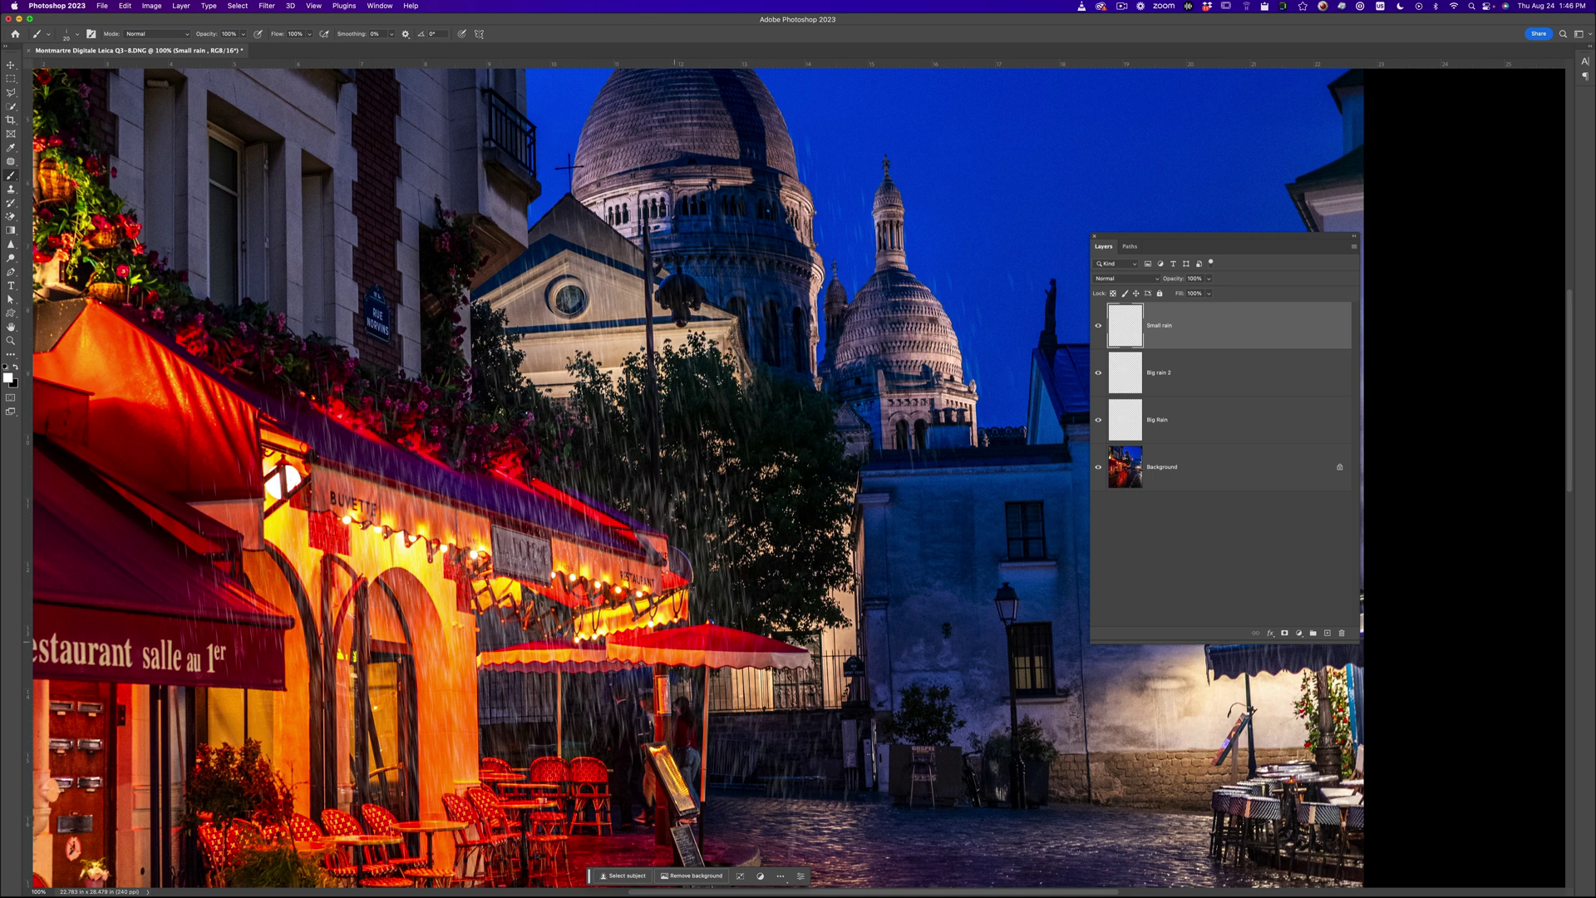
# Step: Paint fine rain over the restaurant awning, its string lights and the dark tree behind it at 300% magnification
pyautogui.press('z')
pyautogui.moveTo(551, 584); pyautogui.dragTo(622, 543)
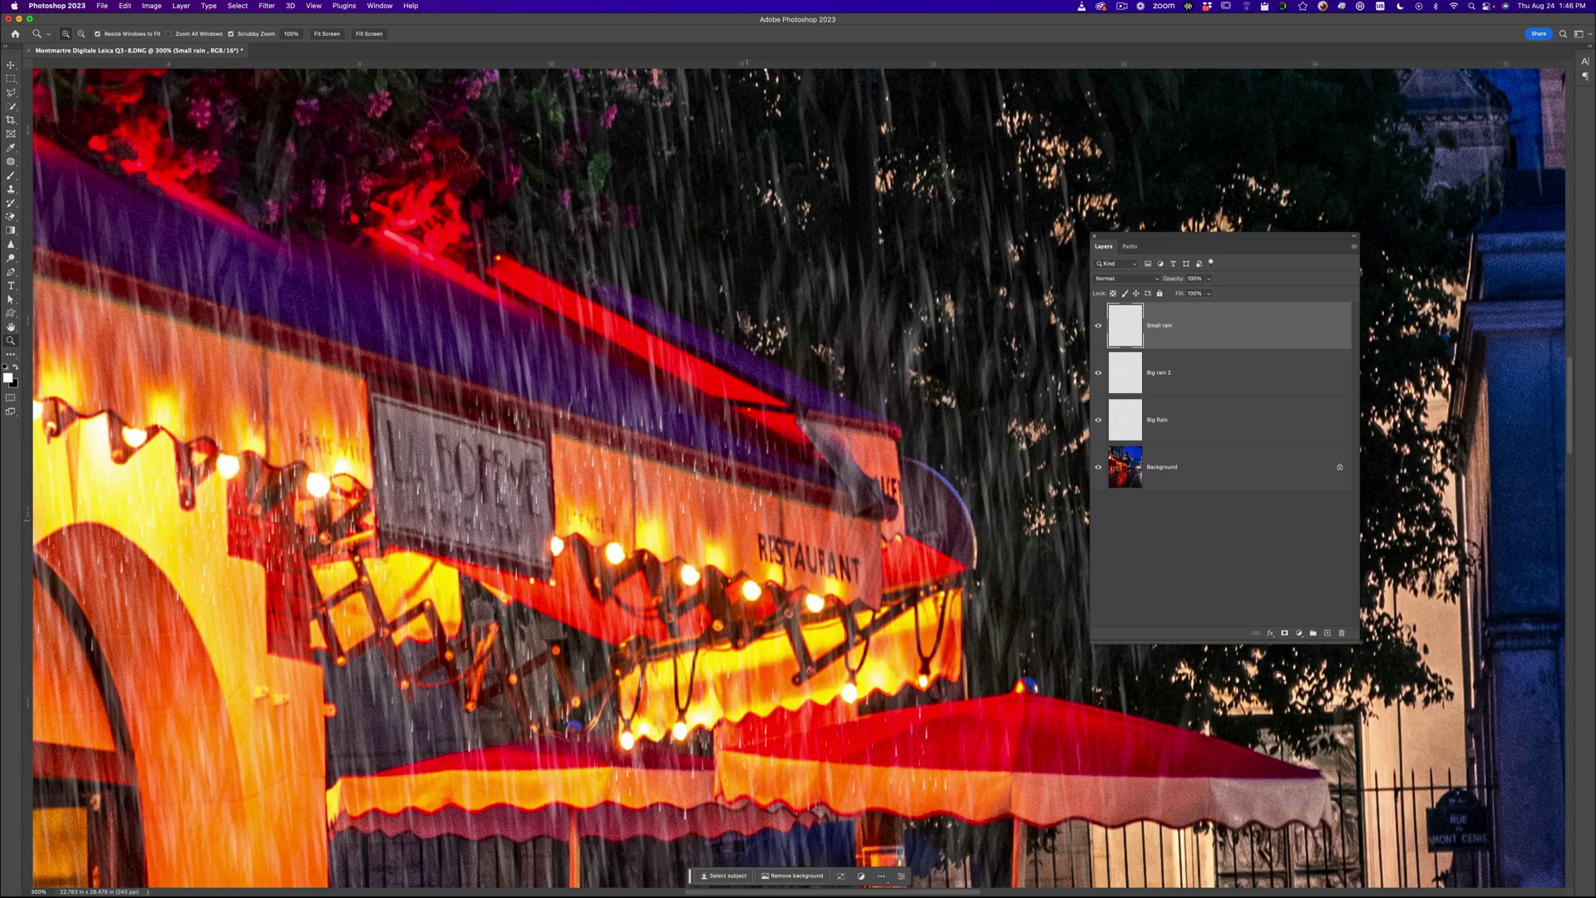
pyautogui.press('b')
pyautogui.hscroll(-2, 799, 479)
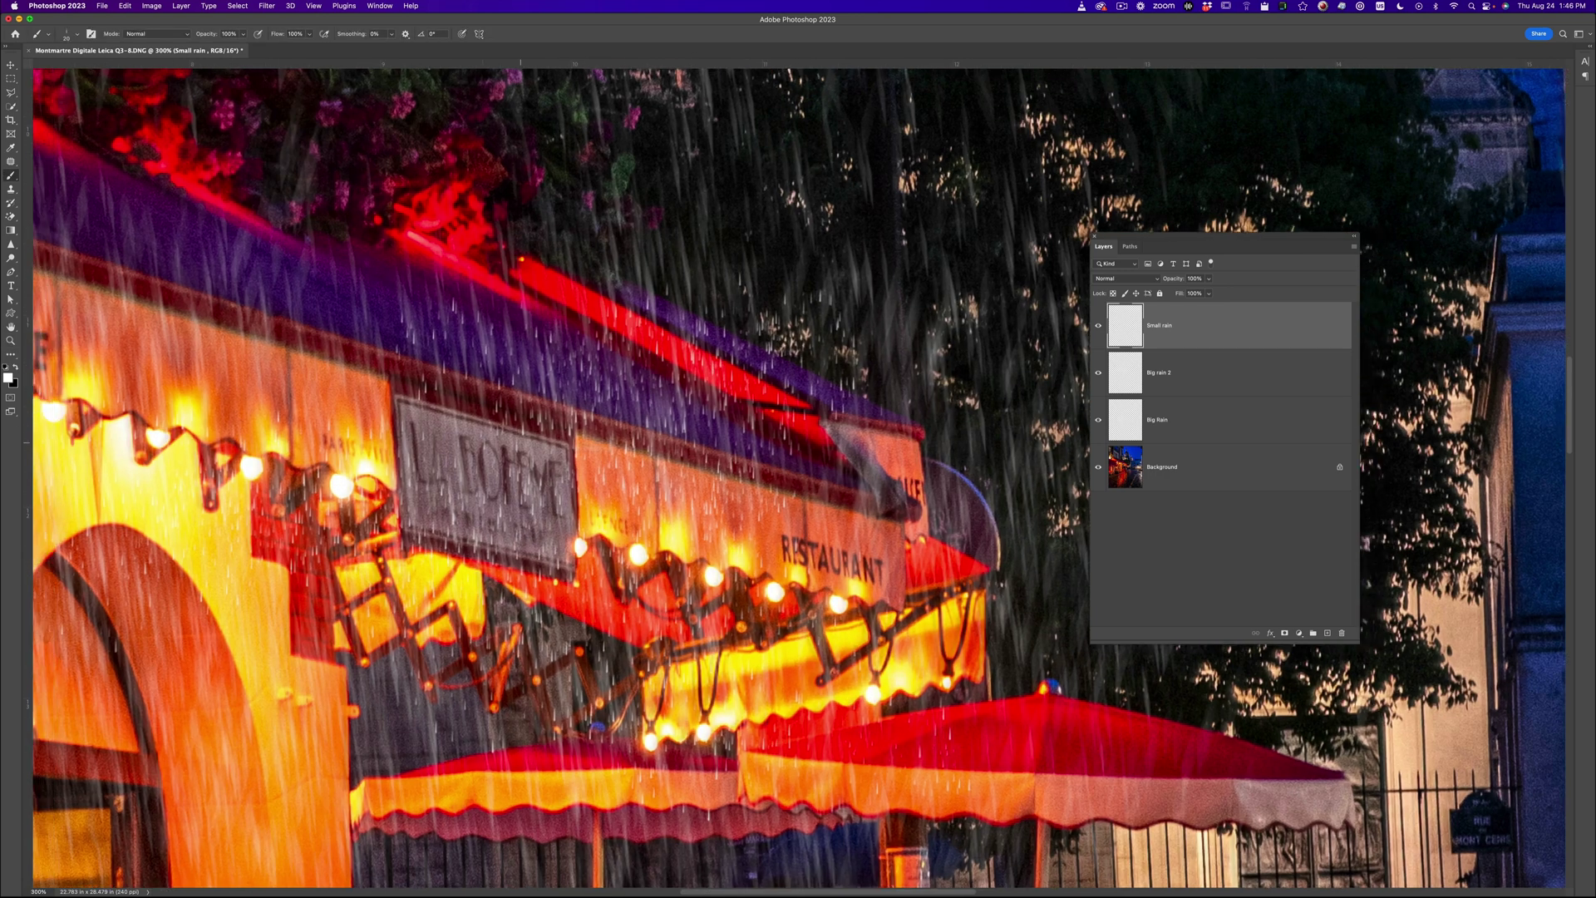
pyautogui.hscroll(-5, 521, 442)
pyautogui.click(522, 592)
pyautogui.scroll(6, 570, 517)
pyautogui.hscroll(6, 571, 517)
pyautogui.click(619, 592)
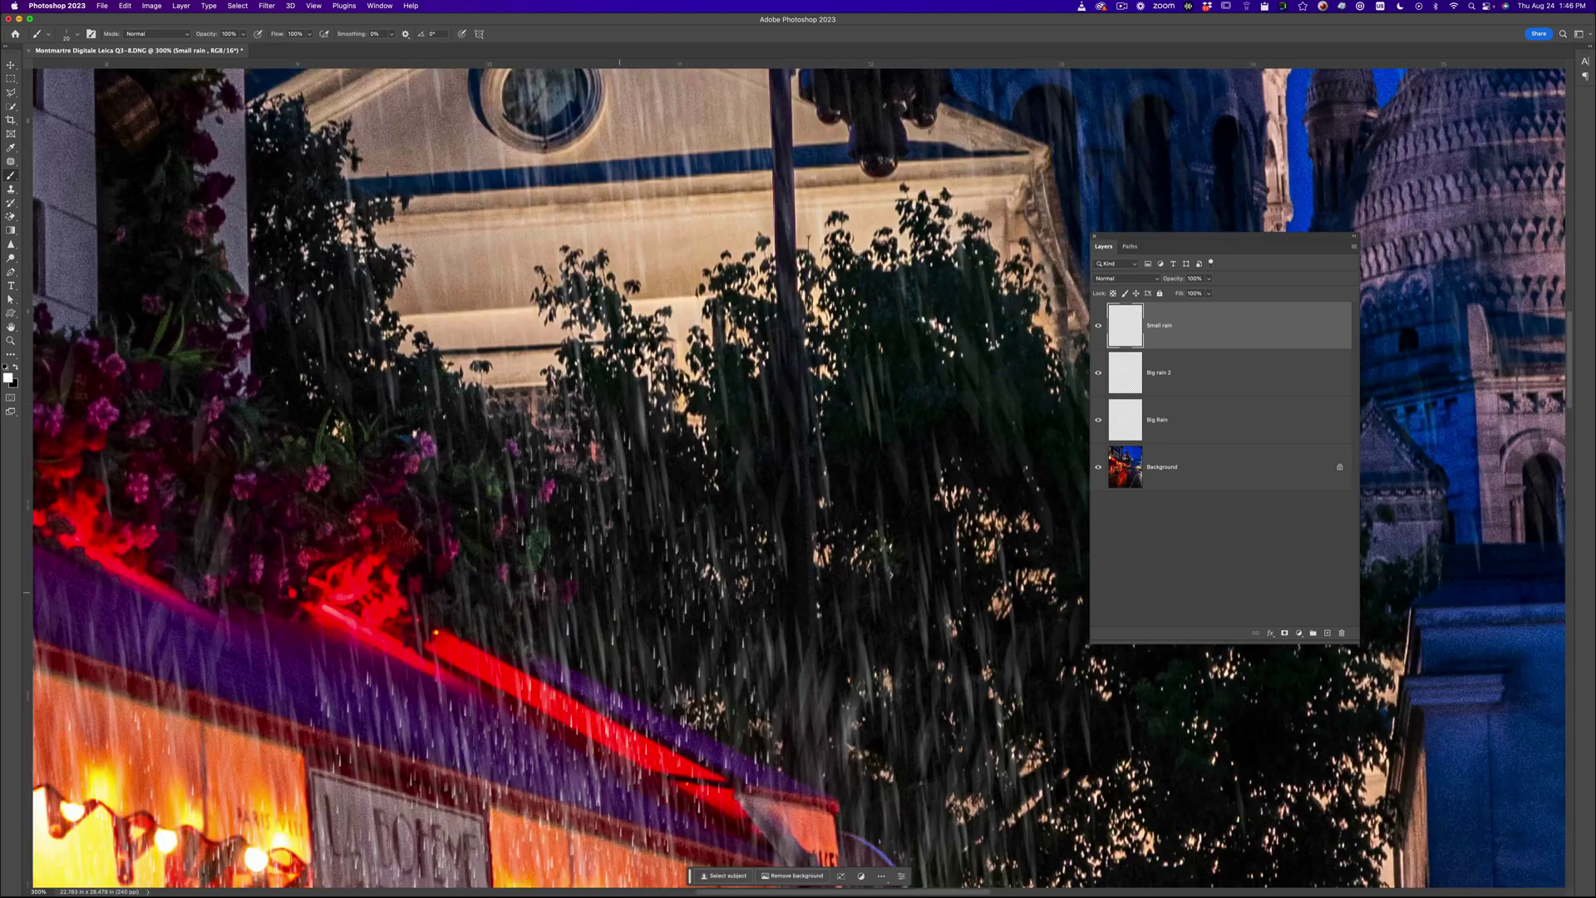
# Step: Paint fine rain over the church pediment, the large basilica dome and the sky beside the smaller tower
pyautogui.scroll(10, 799, 479)
pyautogui.hscroll(2, 798, 479)
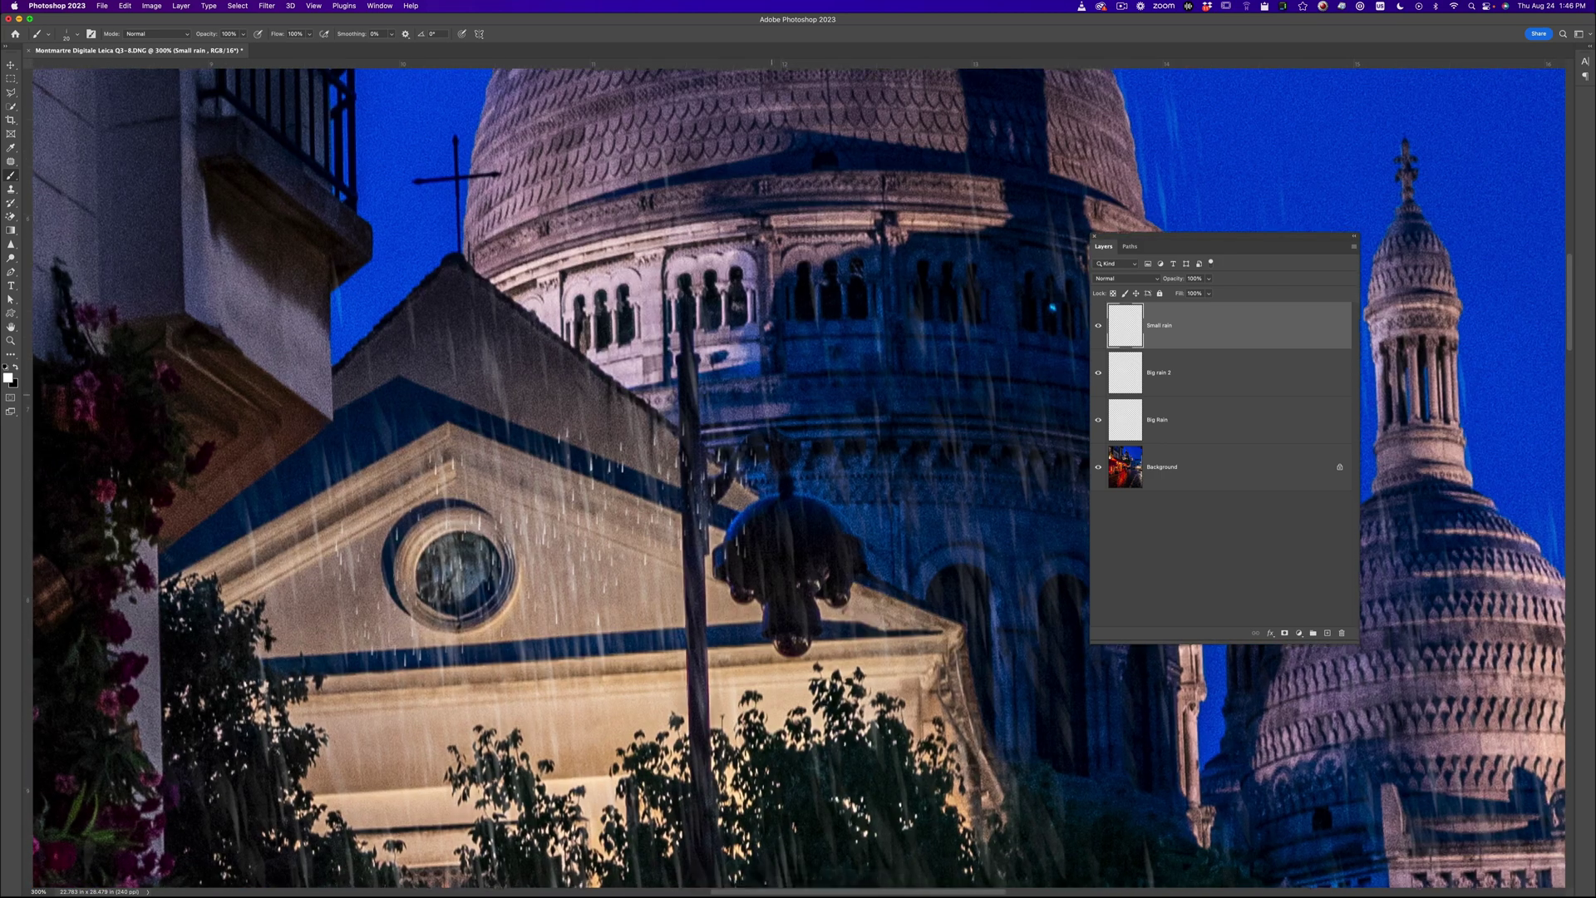
pyautogui.scroll(8, 798, 479)
pyautogui.hscroll(3, 799, 479)
pyautogui.hscroll(18, 749, 623)
pyautogui.scroll(-10, 749, 624)
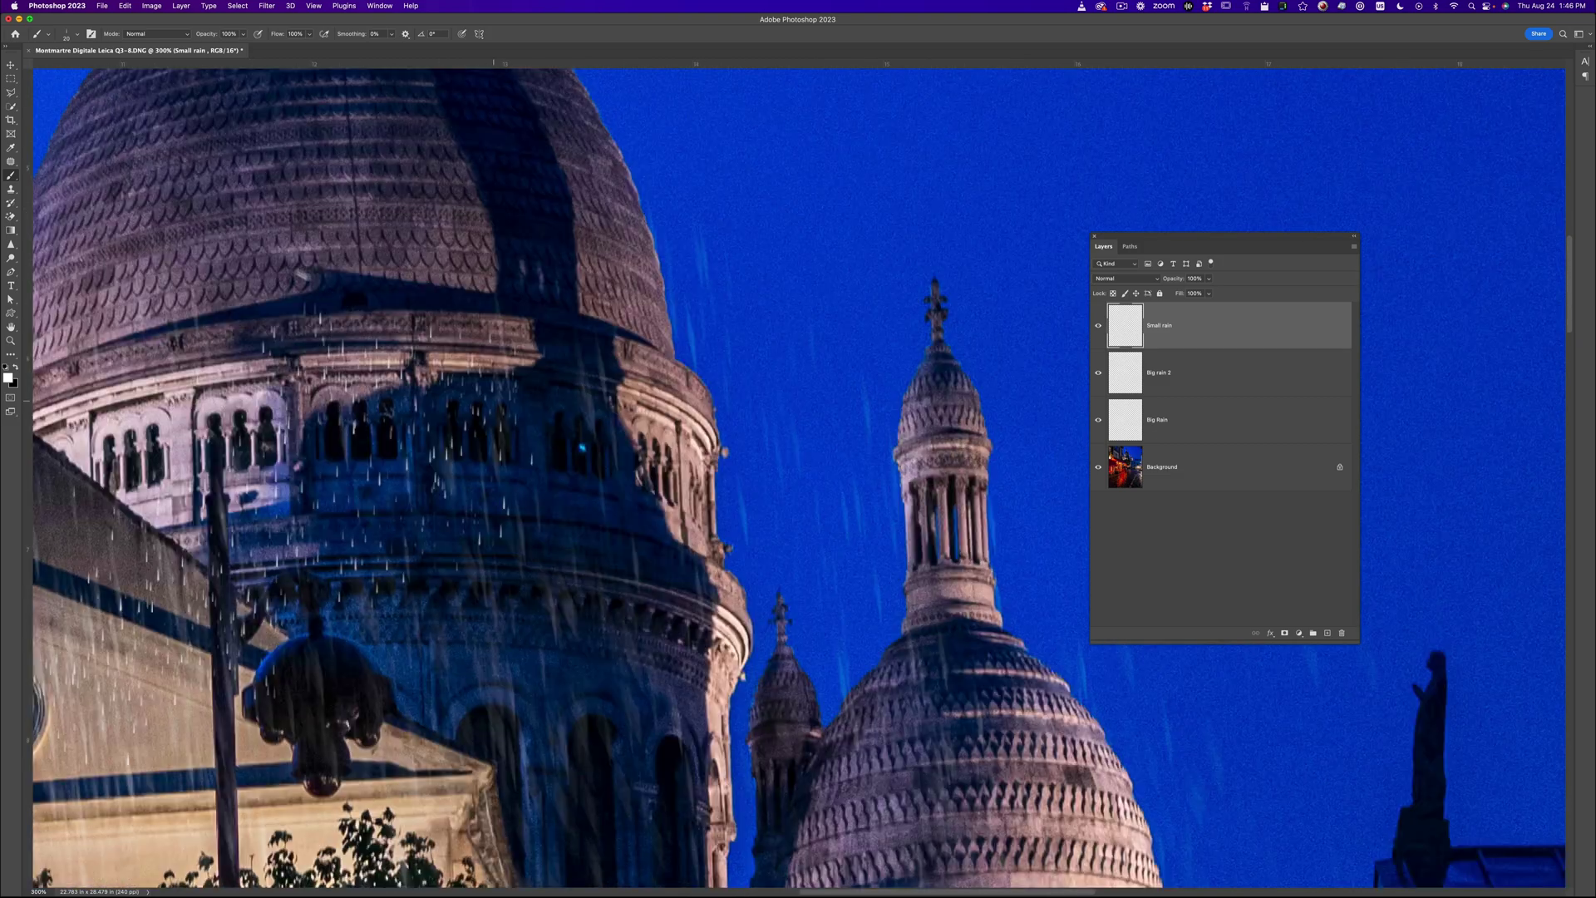
pyautogui.scroll(8, 799, 479)
pyautogui.hscroll(-7, 798, 479)
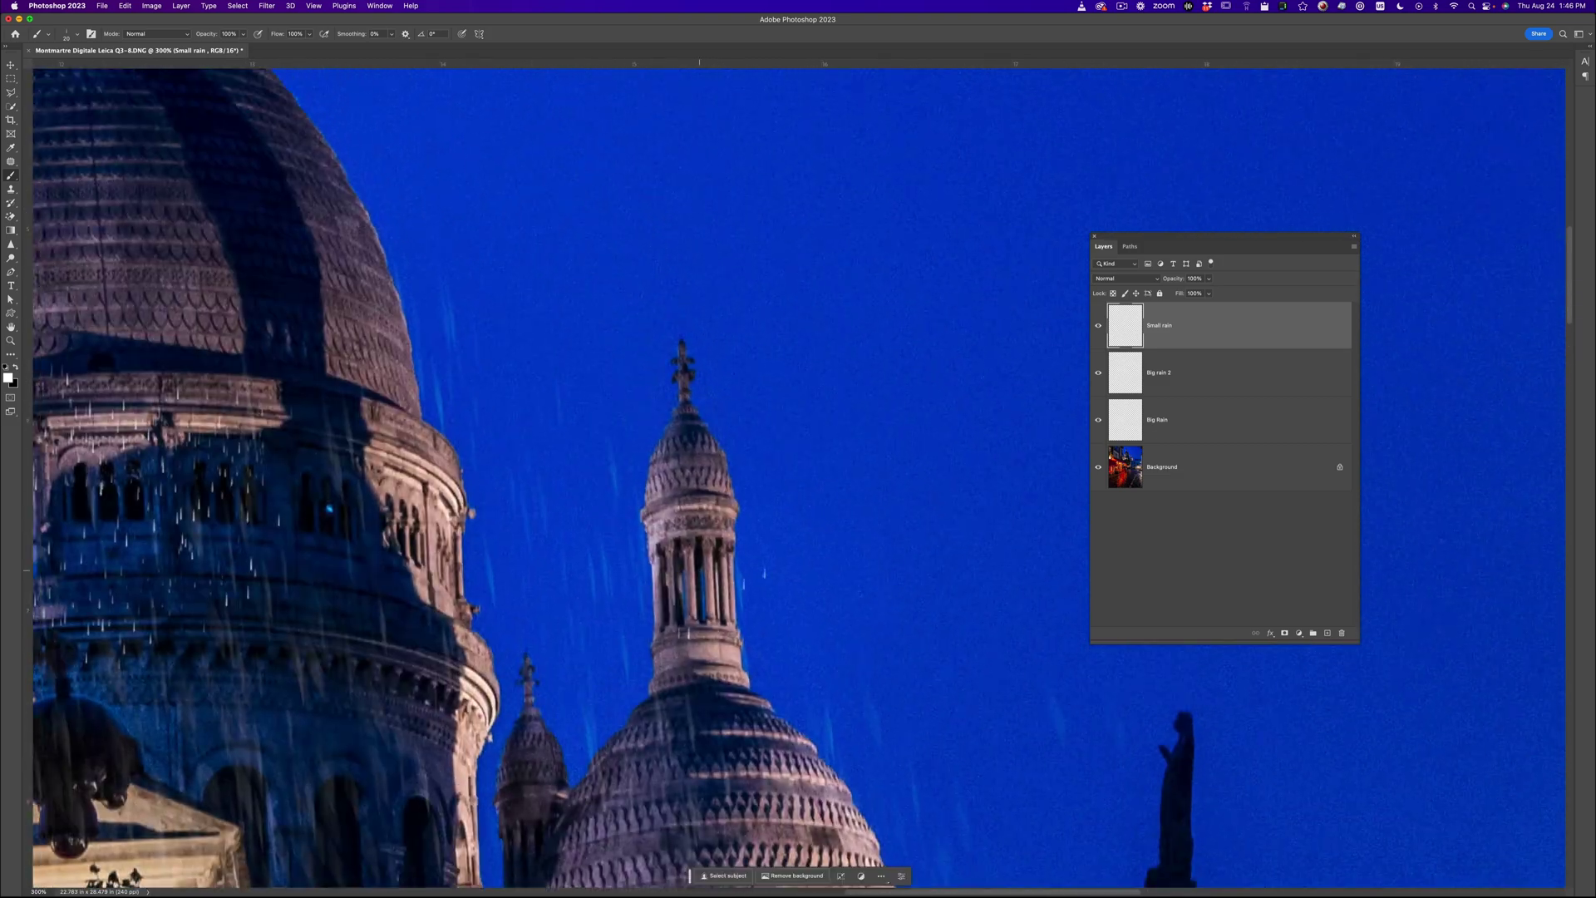
# Step: Paint fine rain around the lit street lamp, over the striped awning and across the cobblestones beside the menu board
pyautogui.scroll(-10, 798, 479)
pyautogui.hscroll(8, 799, 479)
pyautogui.hscroll(18, 798, 479)
pyautogui.scroll(-13, 798, 479)
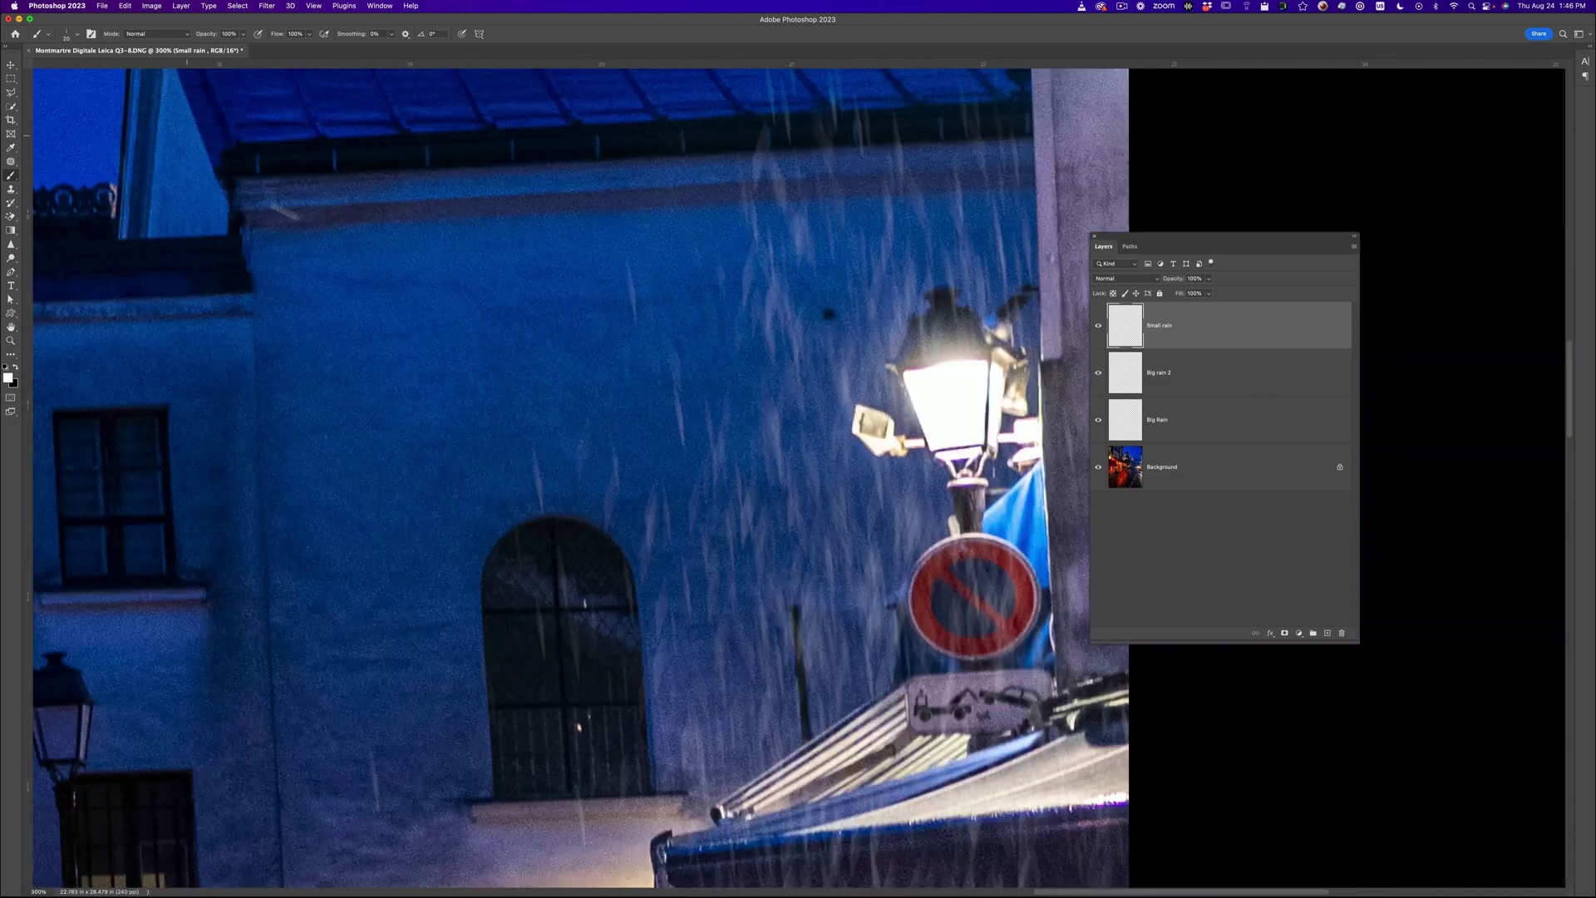
pyautogui.scroll(-15, 529, 477)
pyautogui.hscroll(-4, 529, 477)
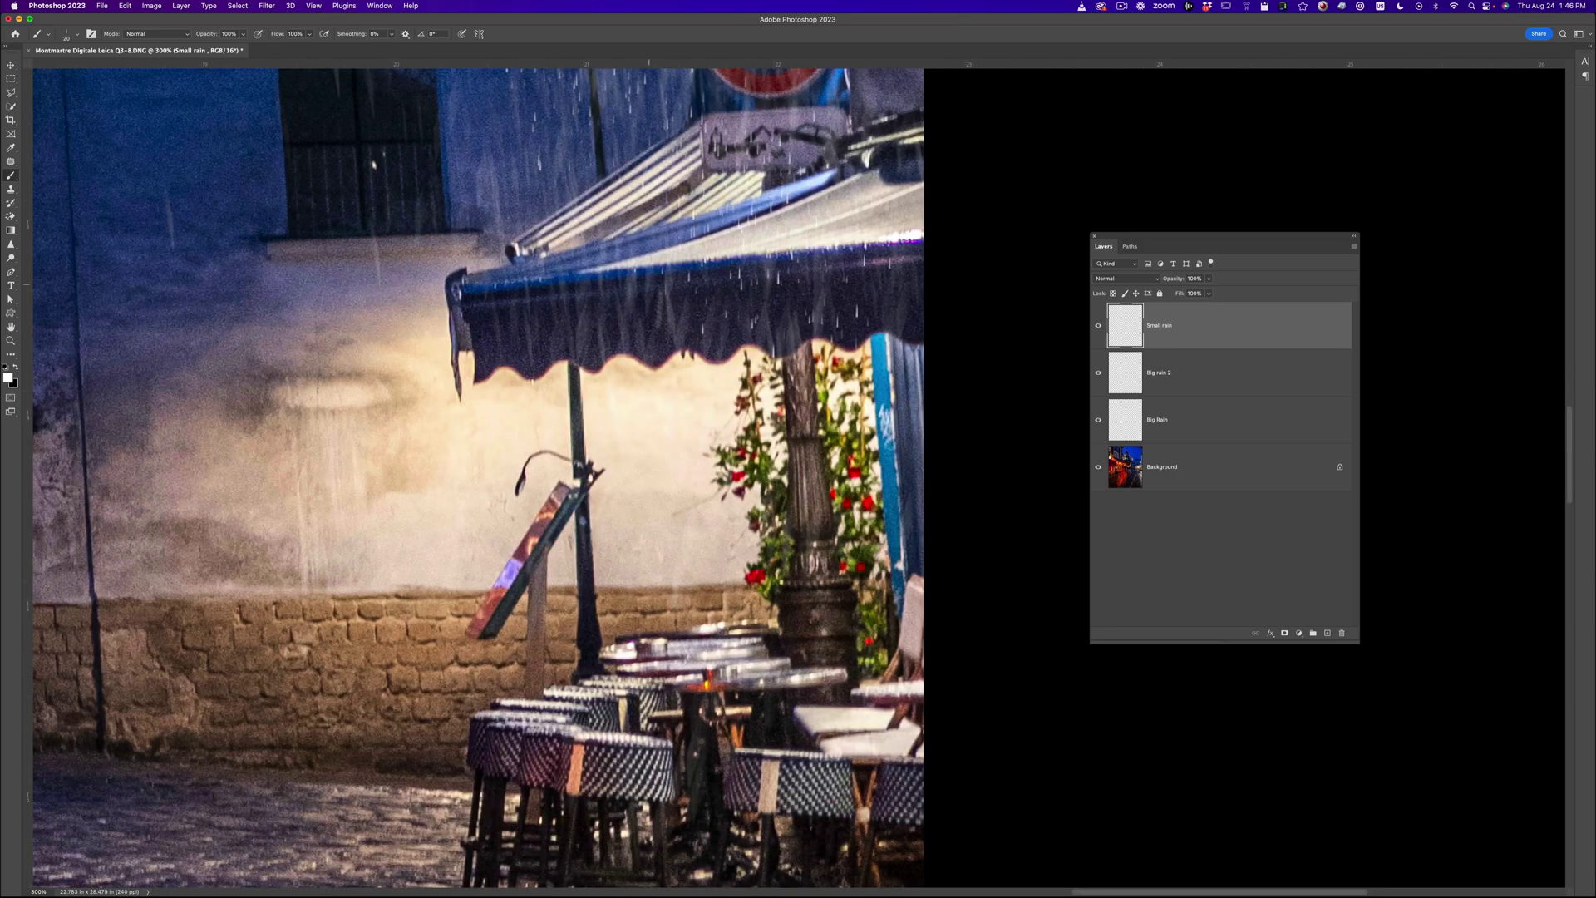
pyautogui.hscroll(-20, 798, 479)
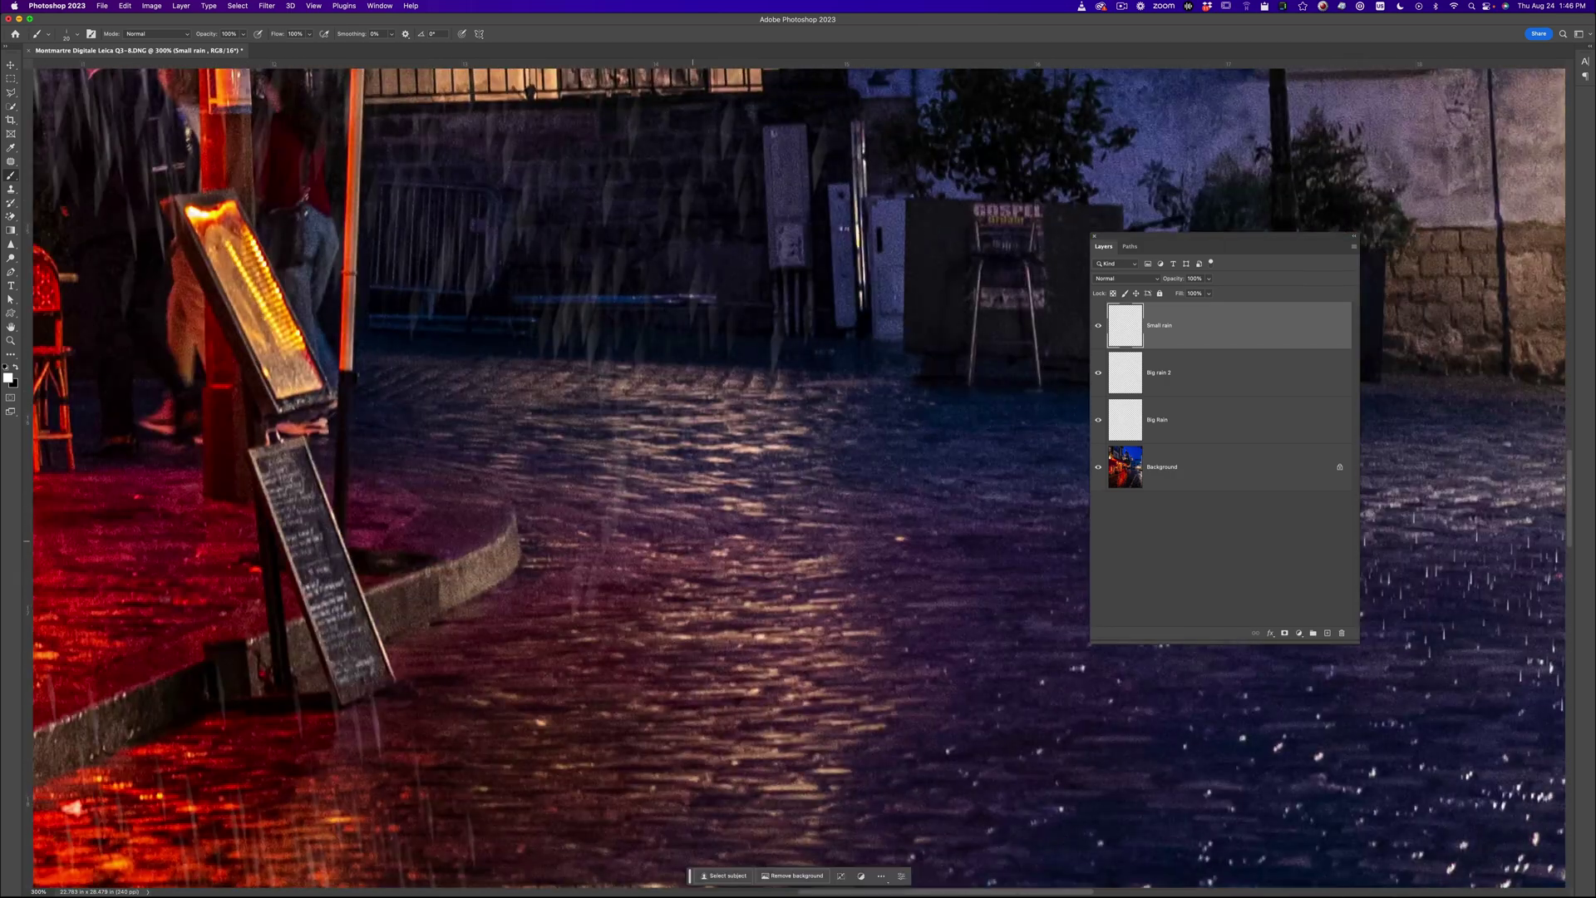
pyautogui.moveTo(693, 540); pyautogui.dragTo(341, 711)
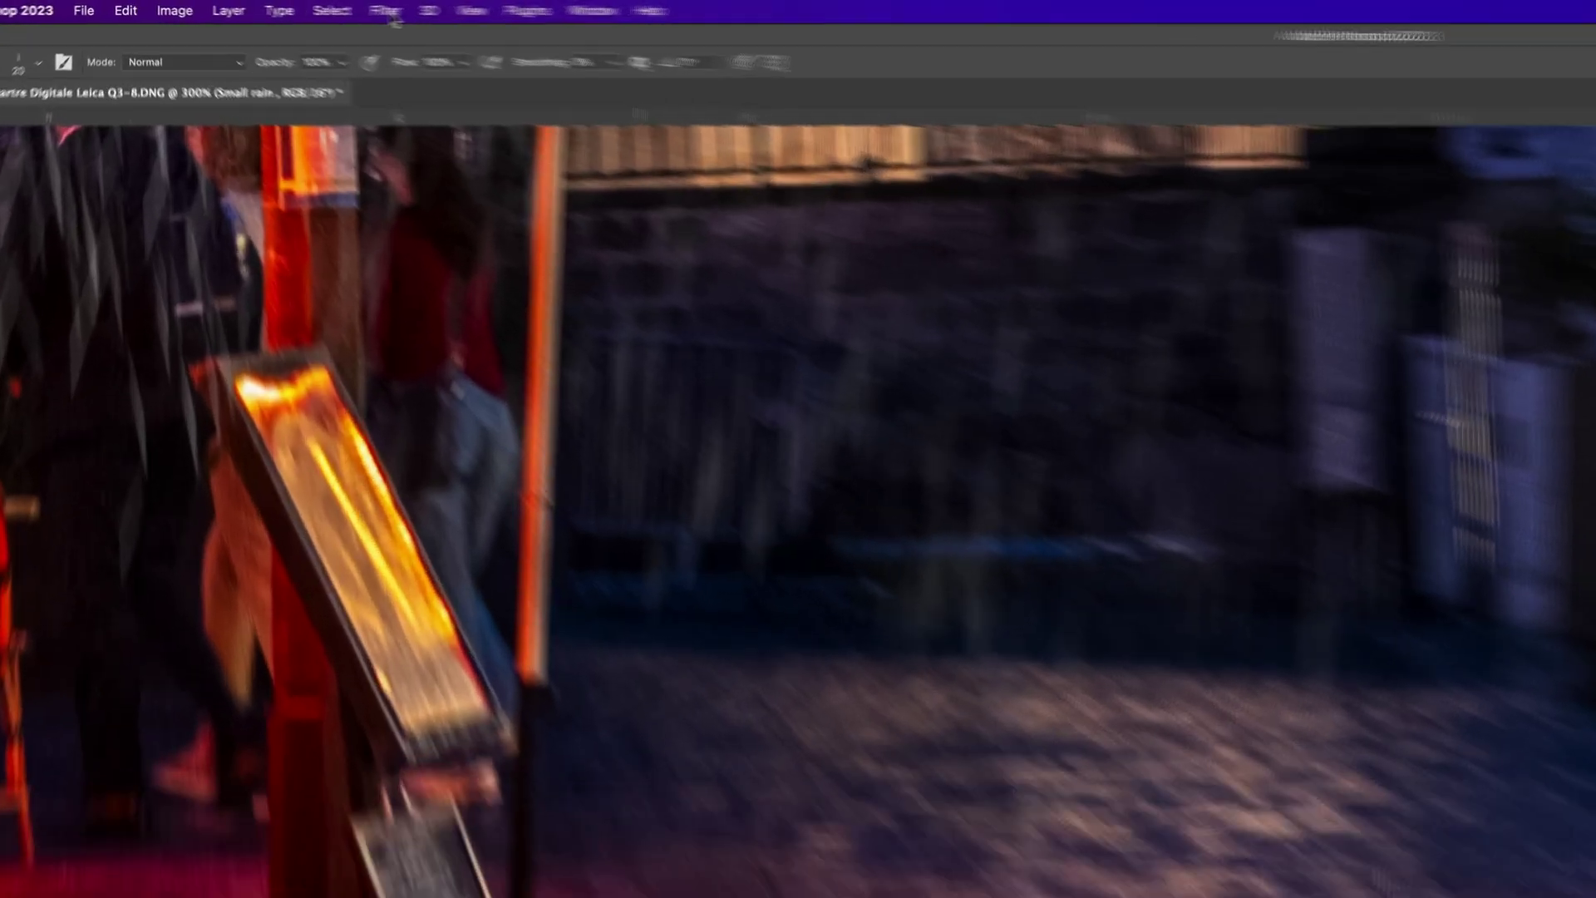
# Step: Reapply the last Motion Blur to the Small rain layer and check the wider scene
pyautogui.click(267, 6)
pyautogui.click(274, 21)
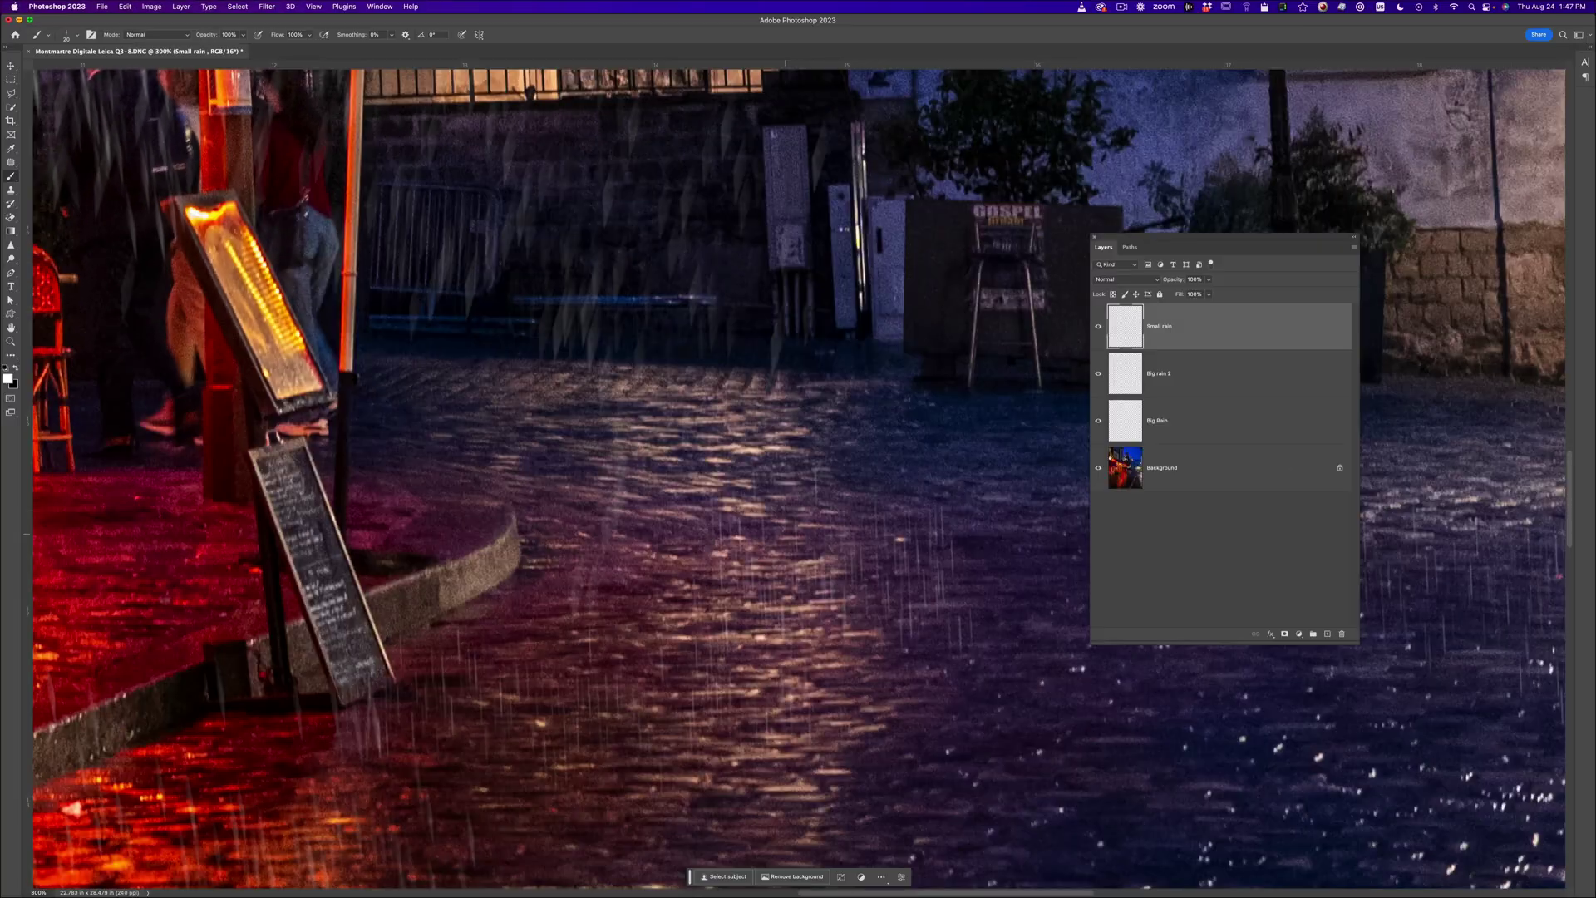
pyautogui.press('z')
pyautogui.keyDown('alt'); pyautogui.click(653, 452); pyautogui.keyUp('alt')
pyautogui.keyDown('alt'); pyautogui.click(654, 452); pyautogui.keyUp('alt')
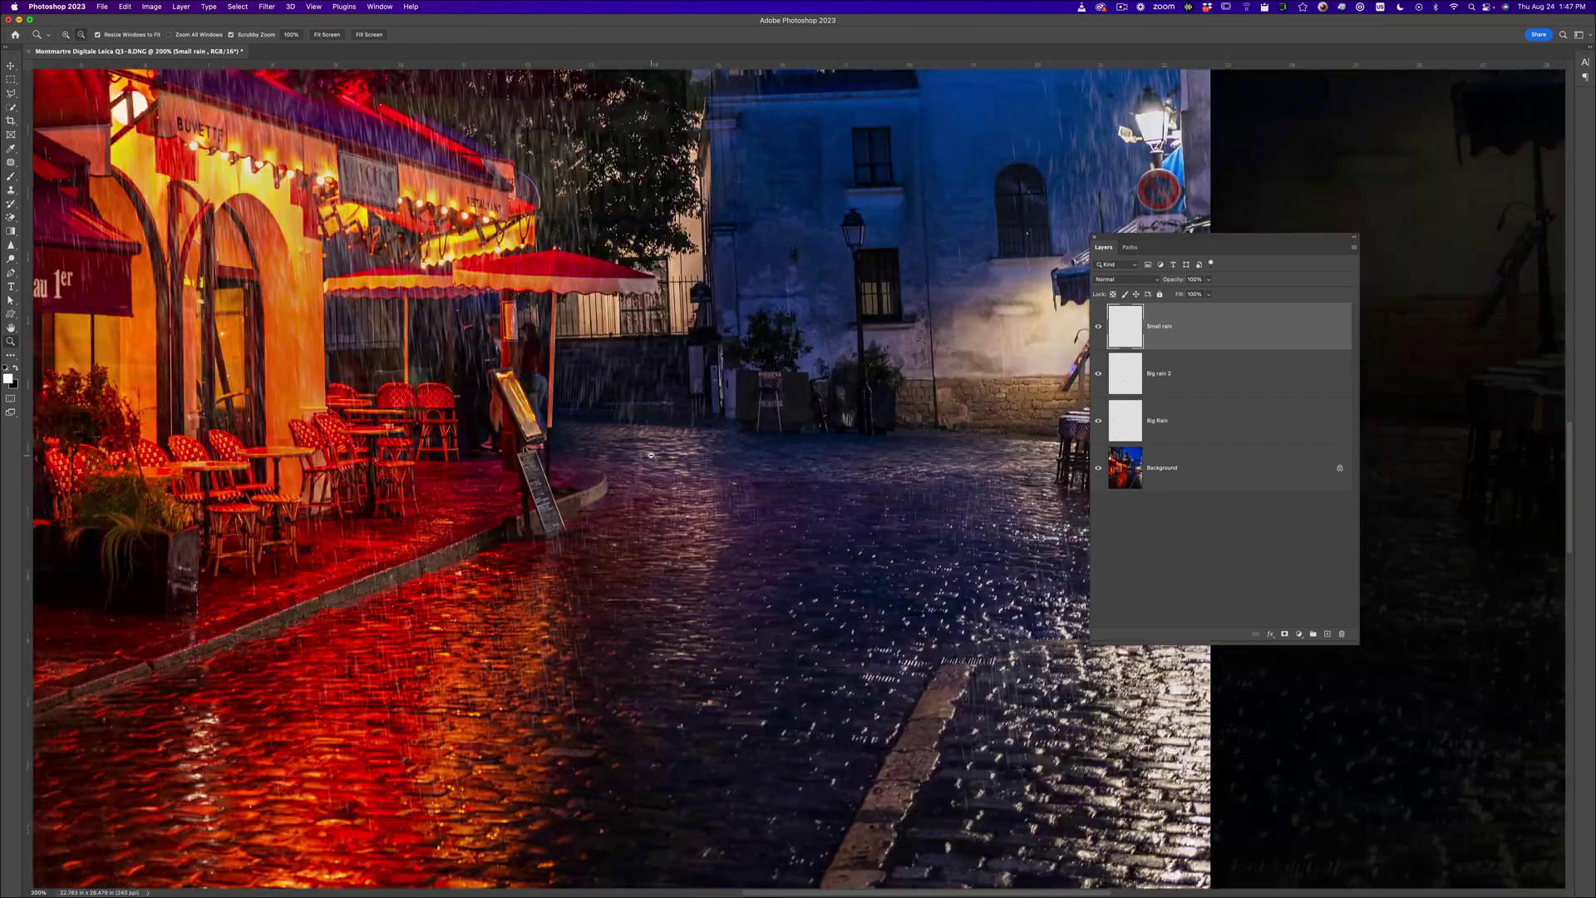
# Step: Add a new layer above Small rain and name it splash 1
pyautogui.keyDown('alt'); pyautogui.click(654, 453); pyautogui.keyUp('alt')
pyautogui.keyDown('alt'); pyautogui.click(653, 452); pyautogui.keyUp('alt')
pyautogui.keyDown('alt'); pyautogui.click(653, 452); pyautogui.keyUp('alt')
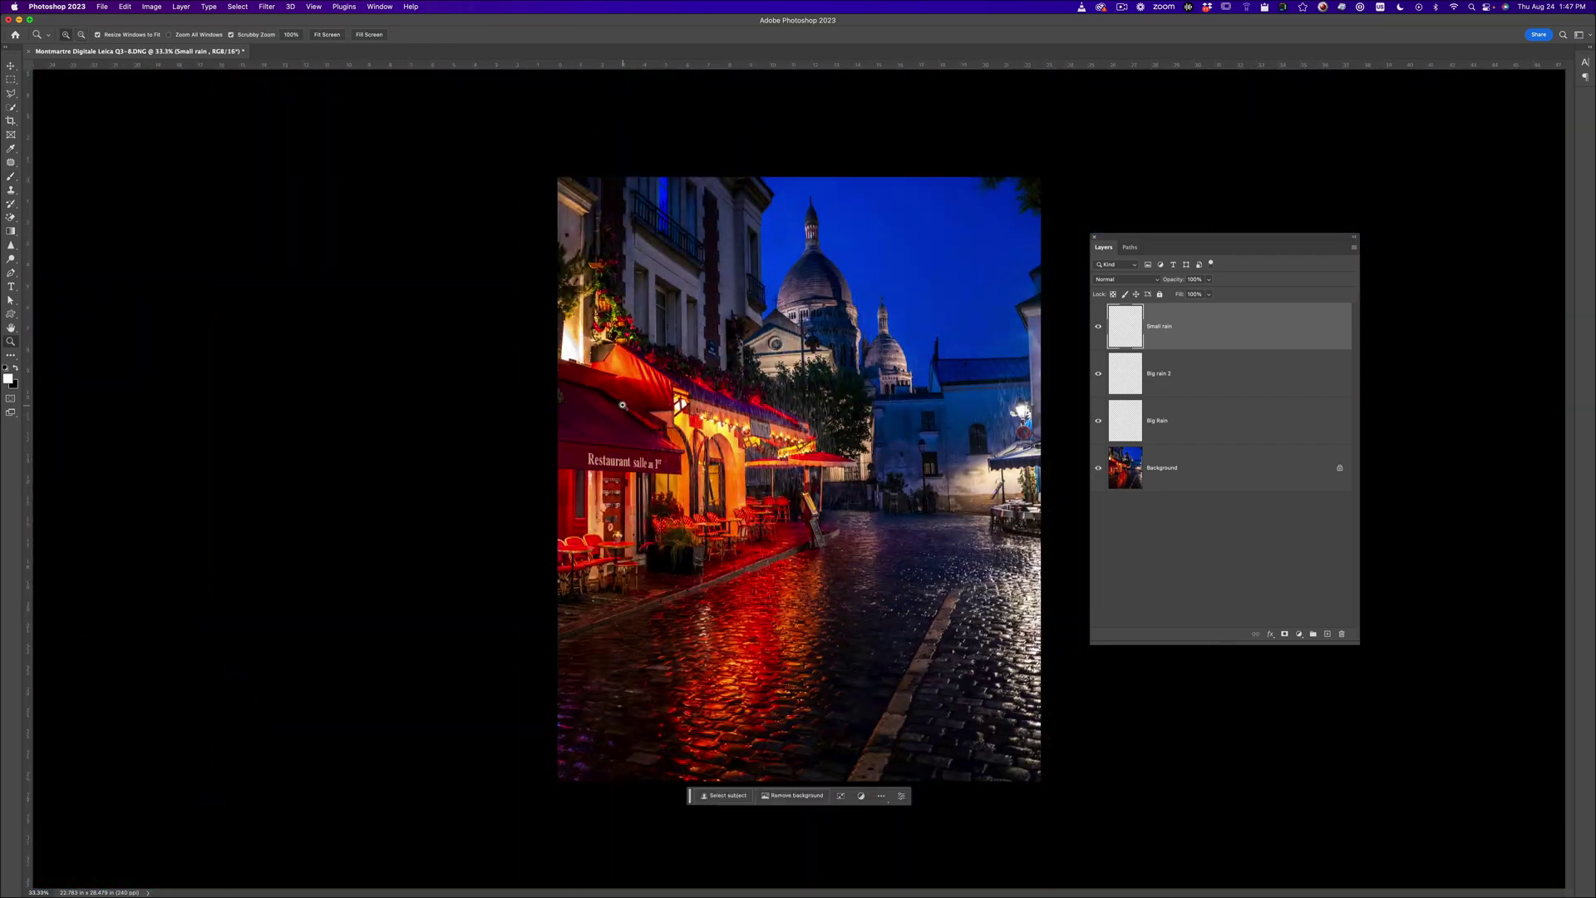
pyautogui.click(808, 387)
pyautogui.click(807, 386)
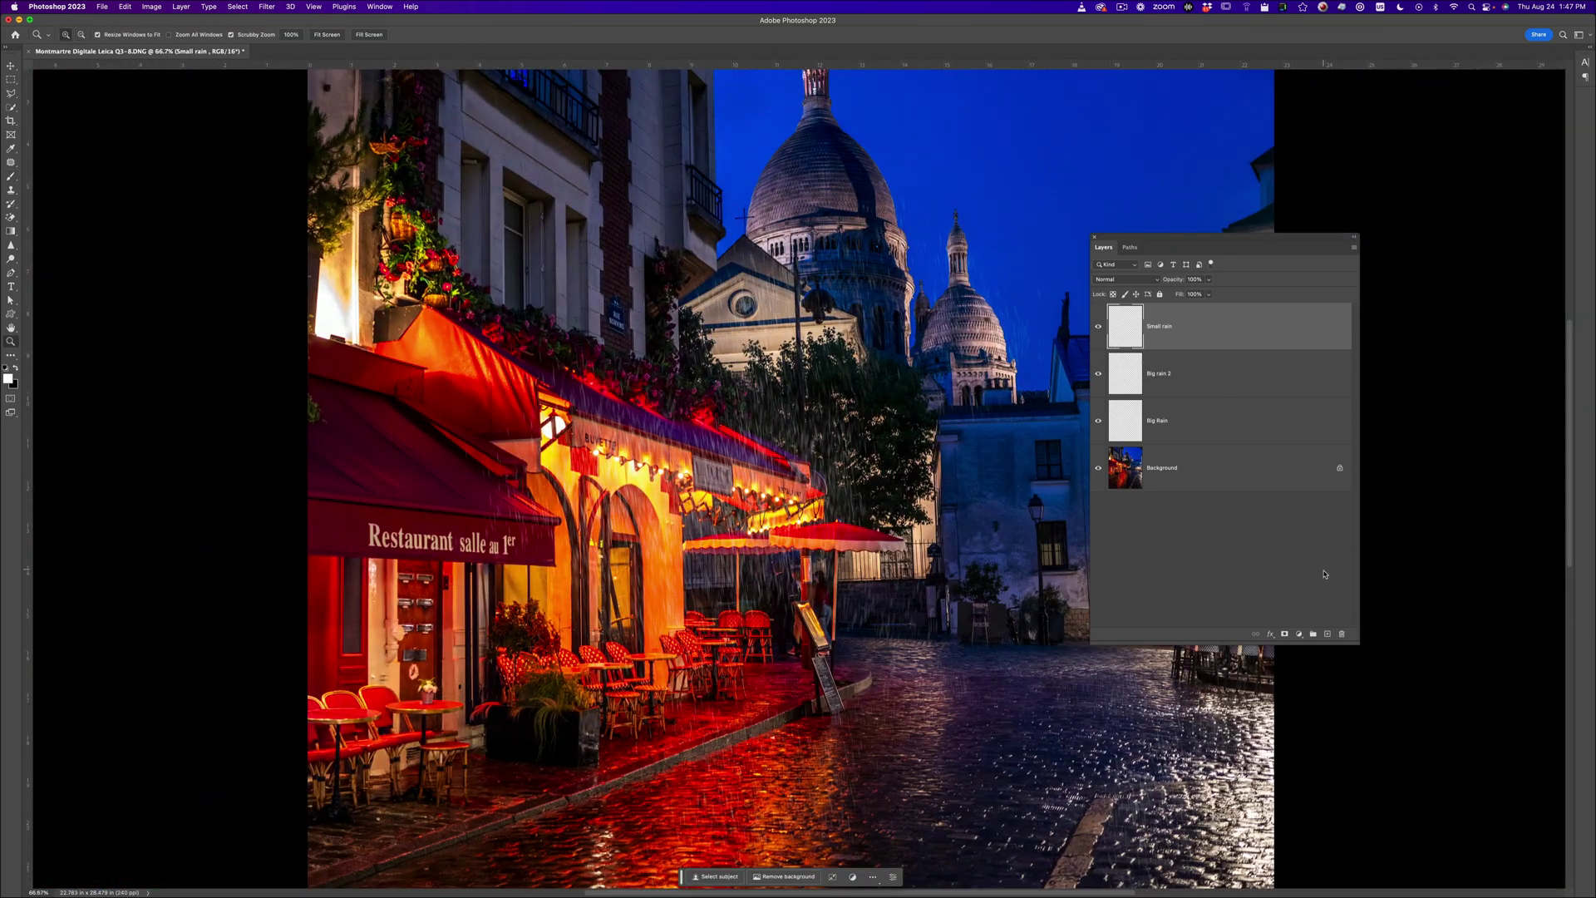
pyautogui.click(1328, 635)
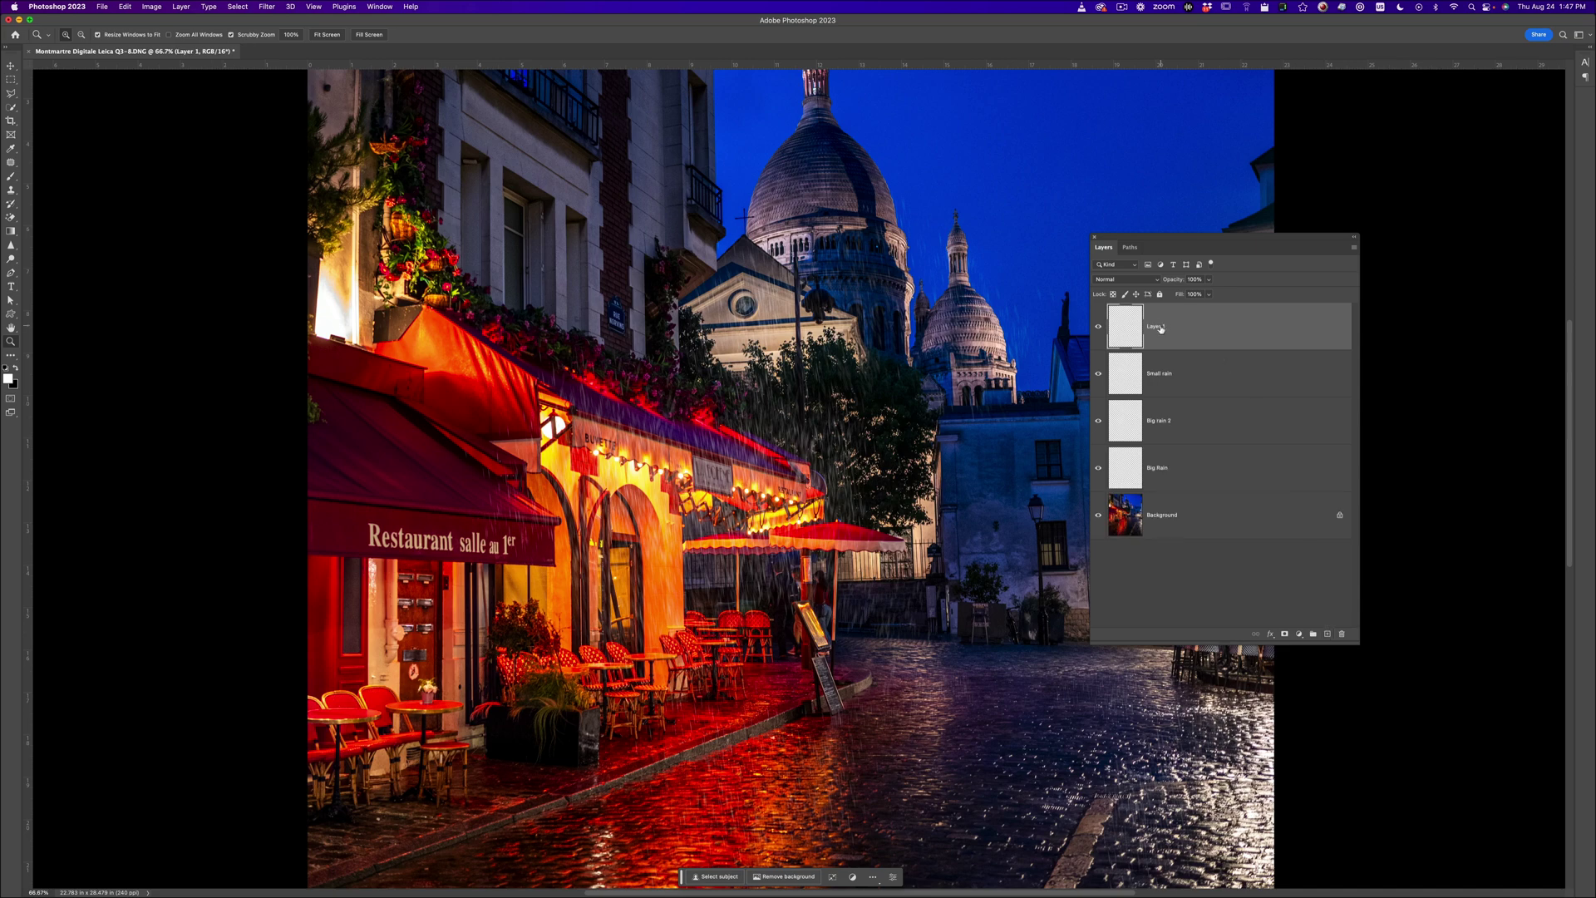
pyautogui.write('Splash 1')
pyautogui.press('Return')
# Step: View the street at 100% and choose the 15 px splash brush from the Weather brushes free set
pyautogui.click(902, 750)
pyautogui.moveTo(1041, 751); pyautogui.dragTo(798, 501)
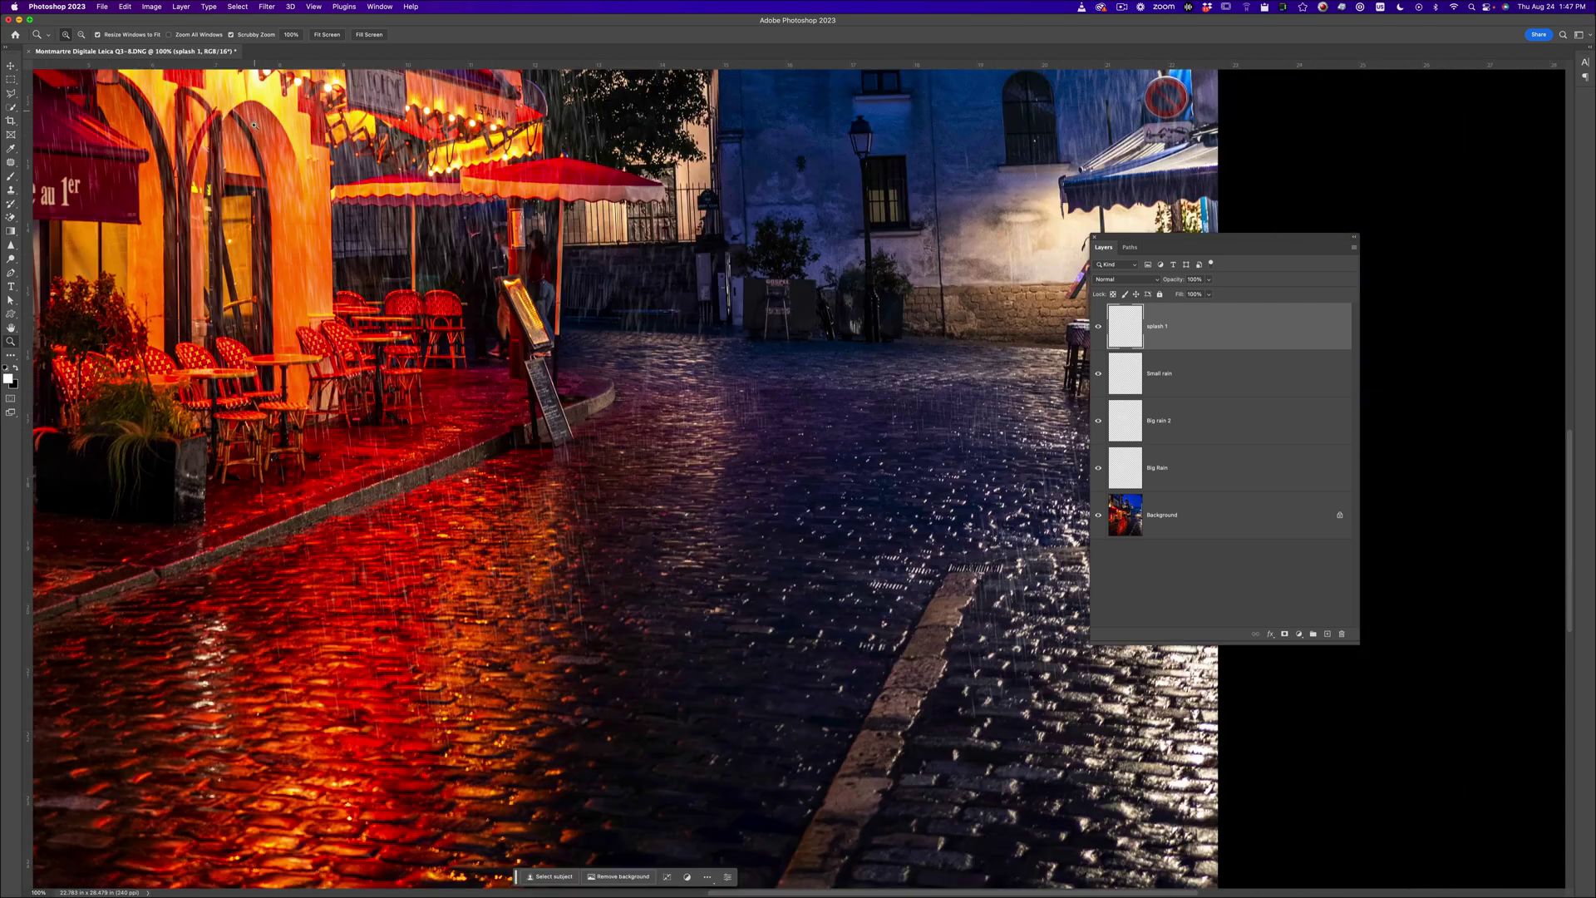
pyautogui.press('b')
pyautogui.click(79, 38)
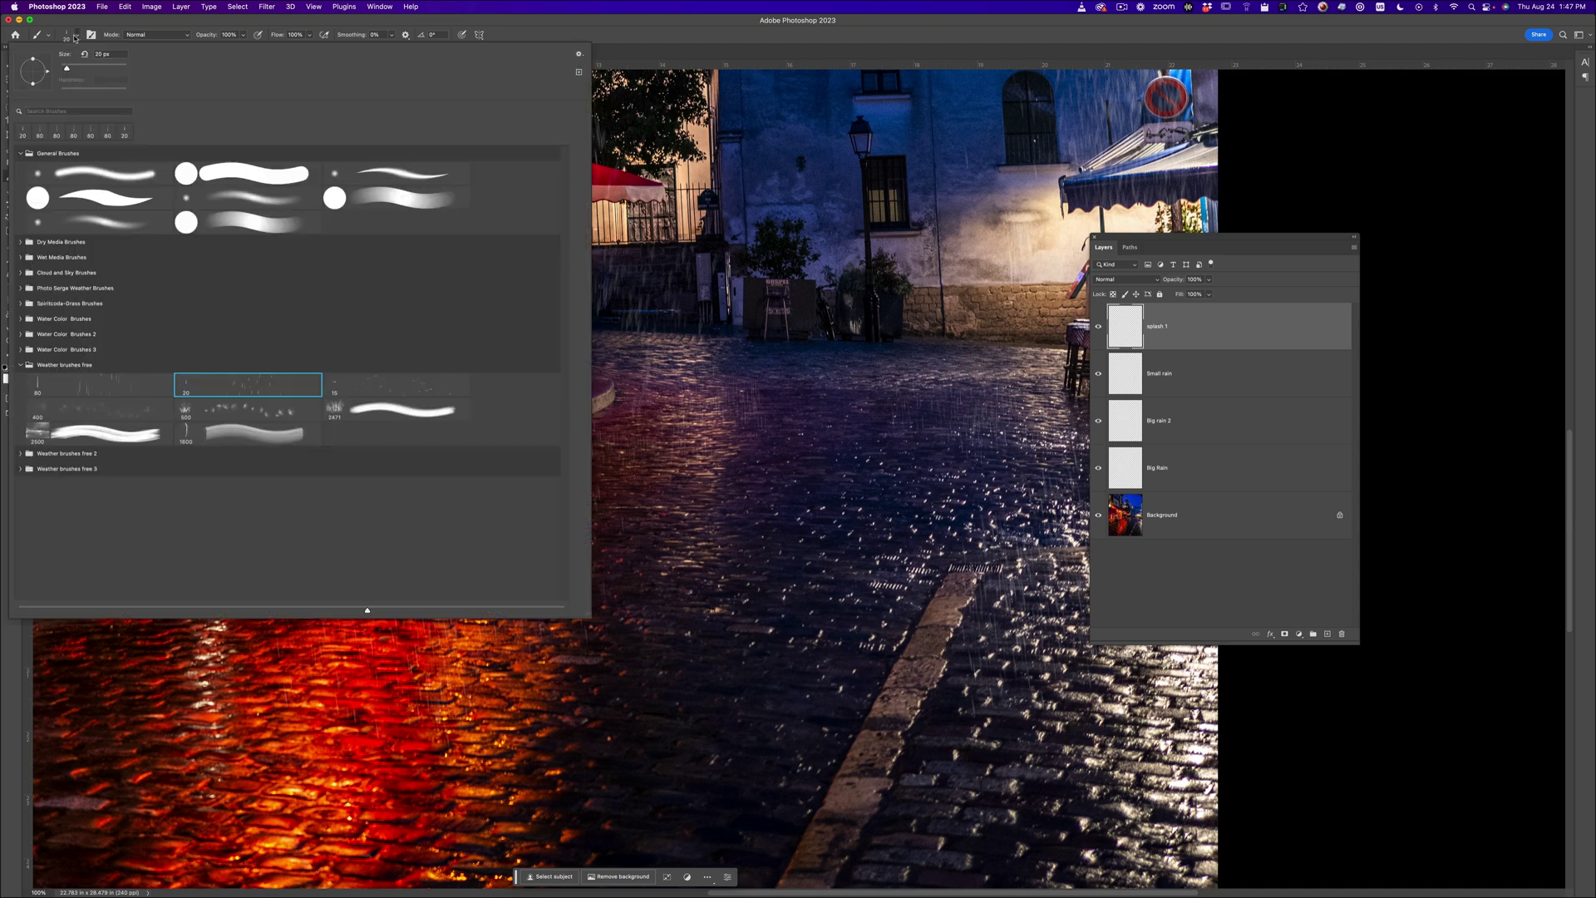
pyautogui.click(371, 392)
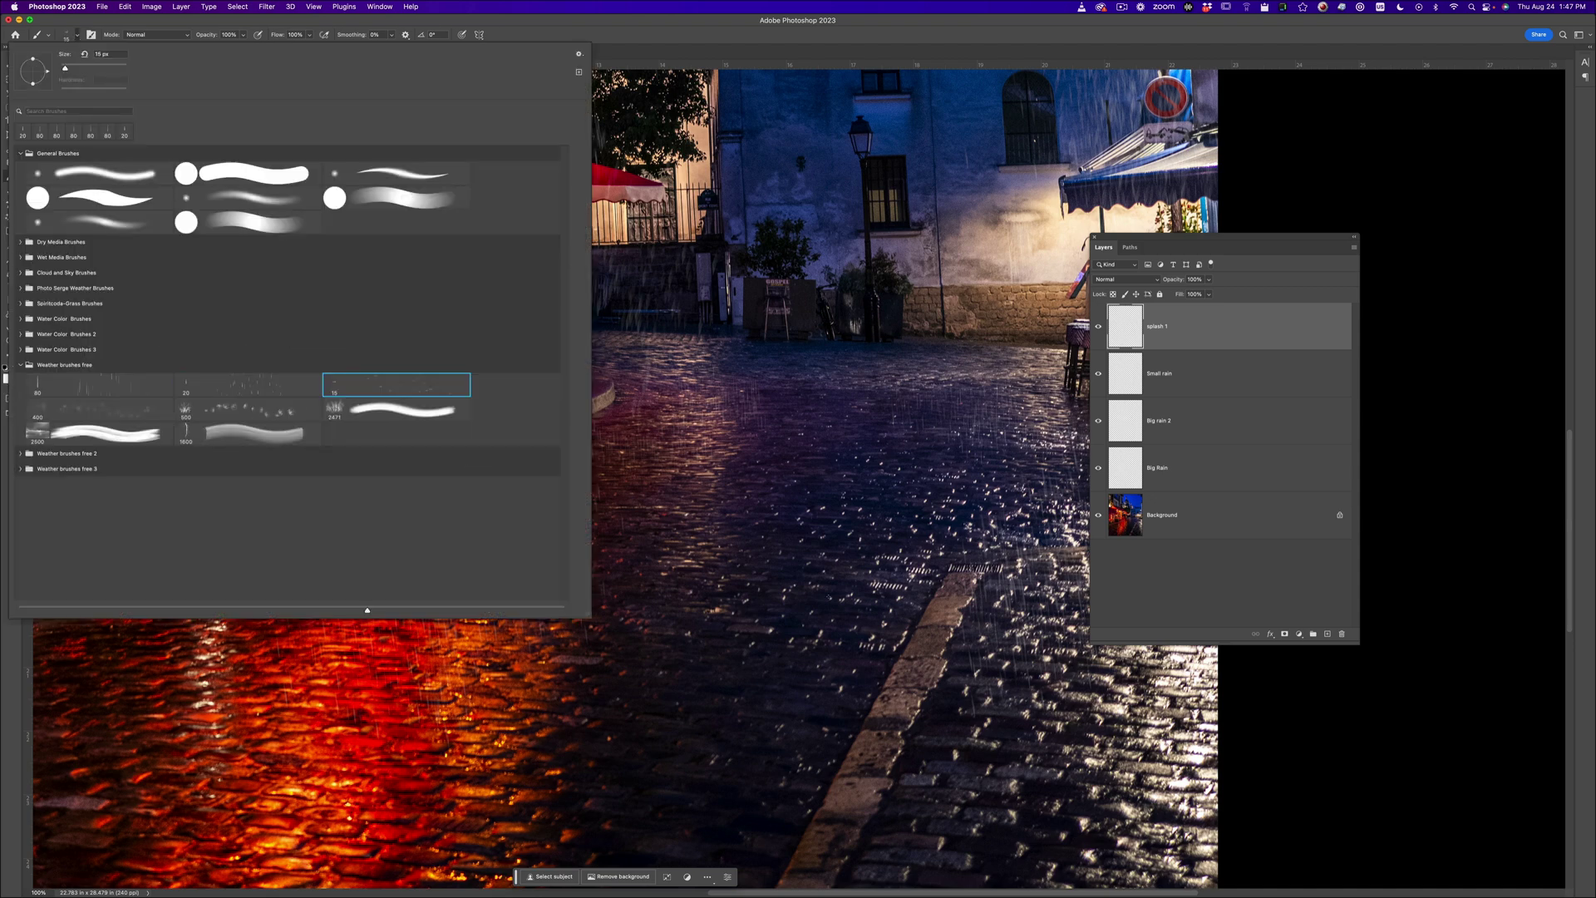
pyautogui.press('Return')
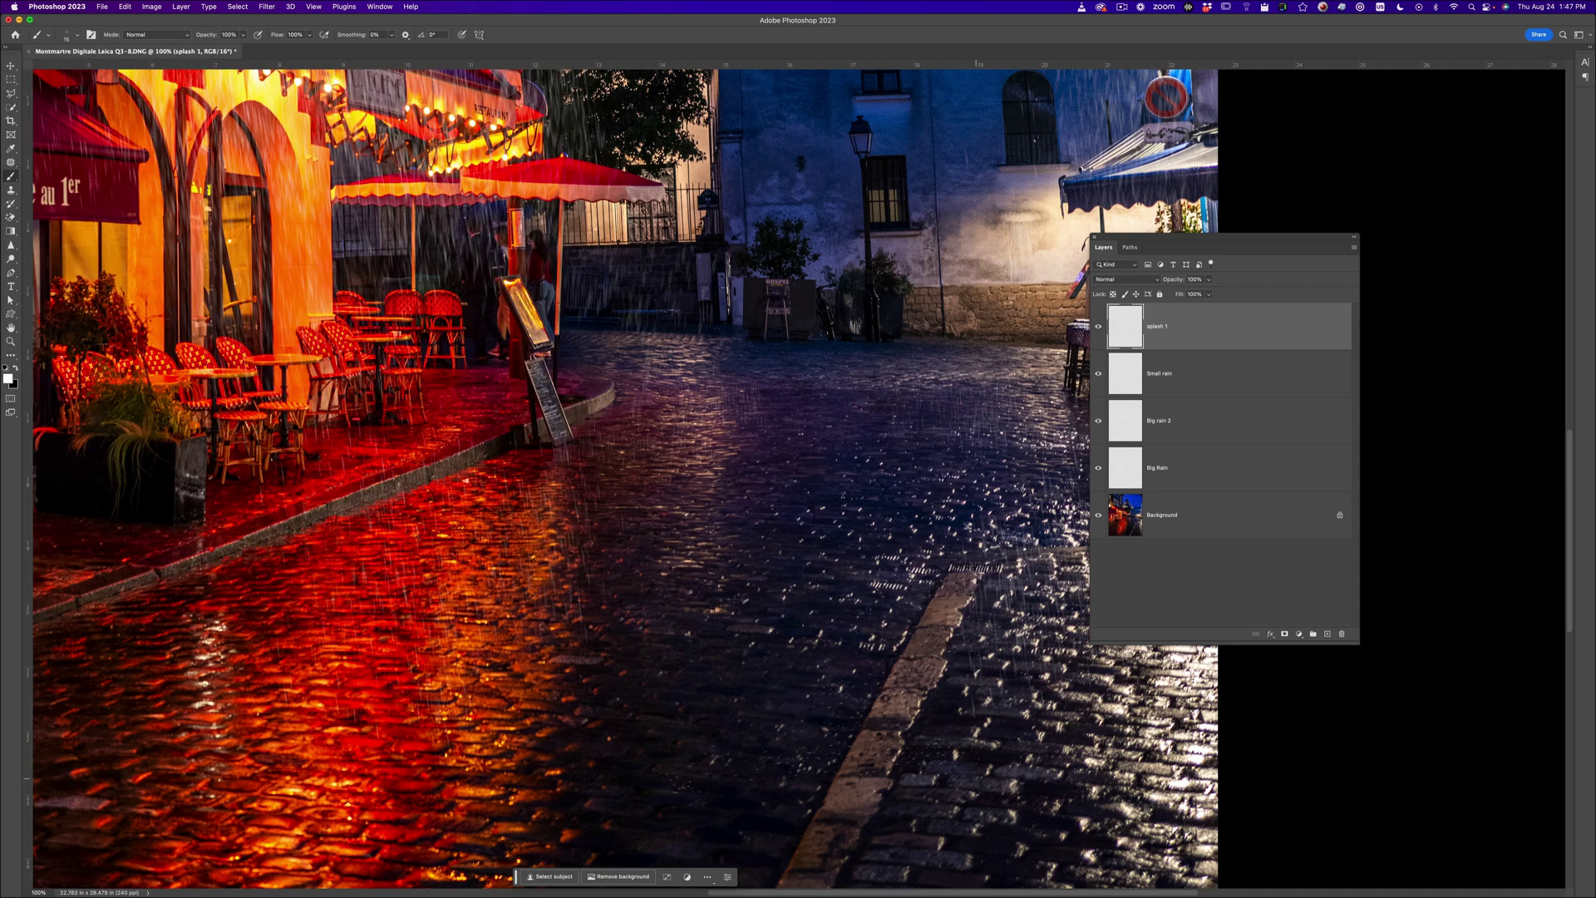
# Step: Paint tiny raindrop splashes on the splash 1 layer across the dark cobblestones, the pale stone strip and the red reflections
pyautogui.press('z')
pyautogui.click(935, 758)
pyautogui.click(935, 757)
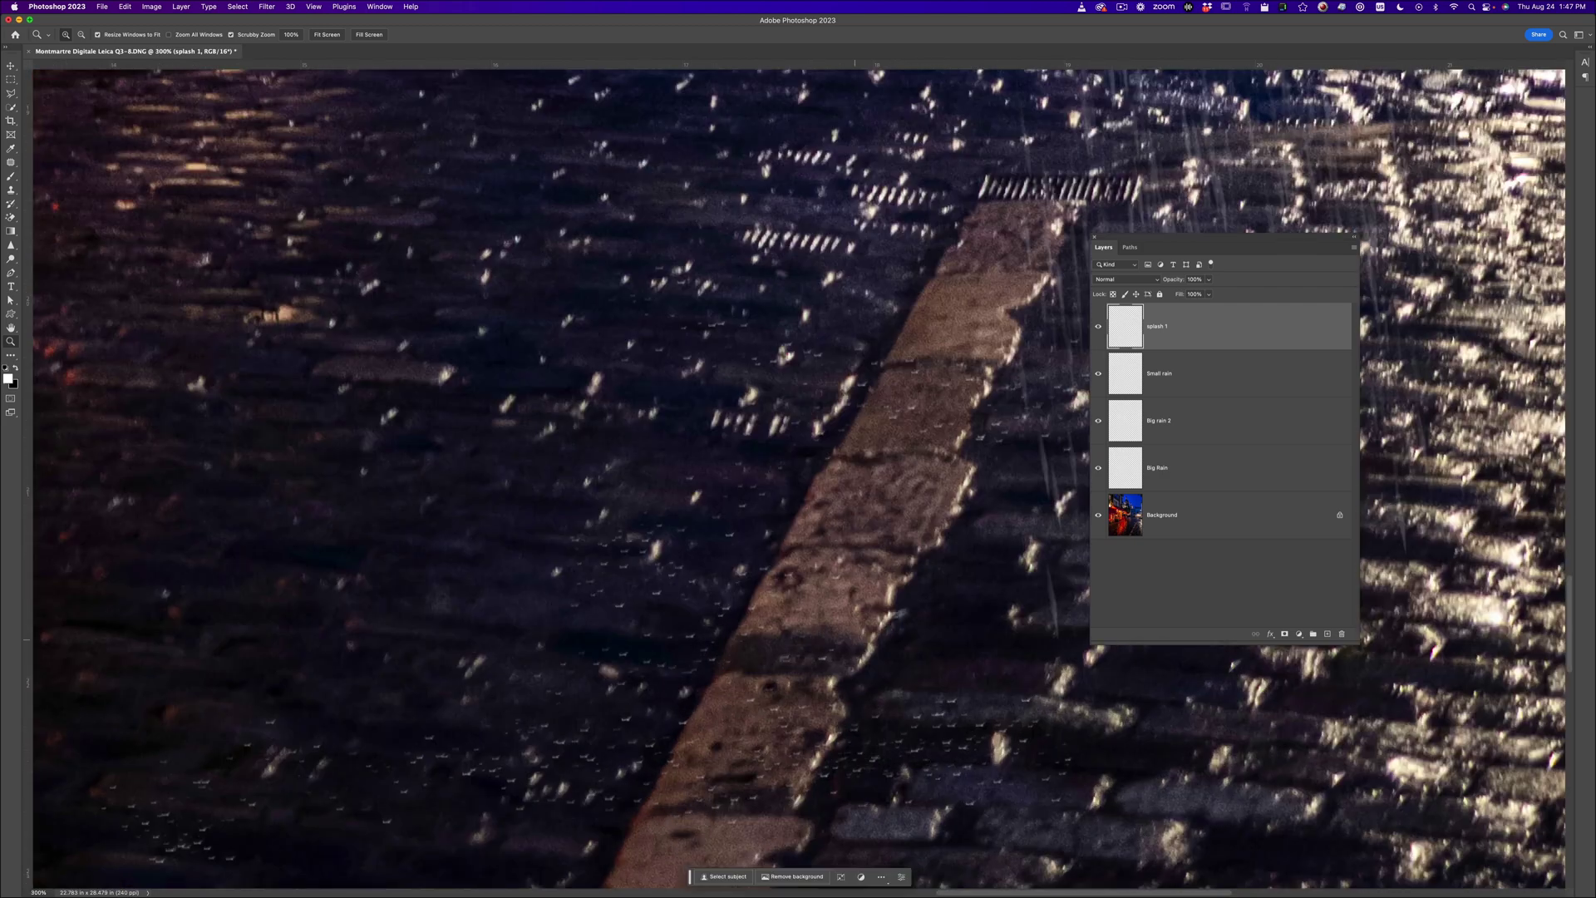
pyautogui.keyDown('alt'); pyautogui.click(948, 577); pyautogui.keyUp('alt')
pyautogui.keyDown('alt'); pyautogui.click(948, 577); pyautogui.keyUp('alt')
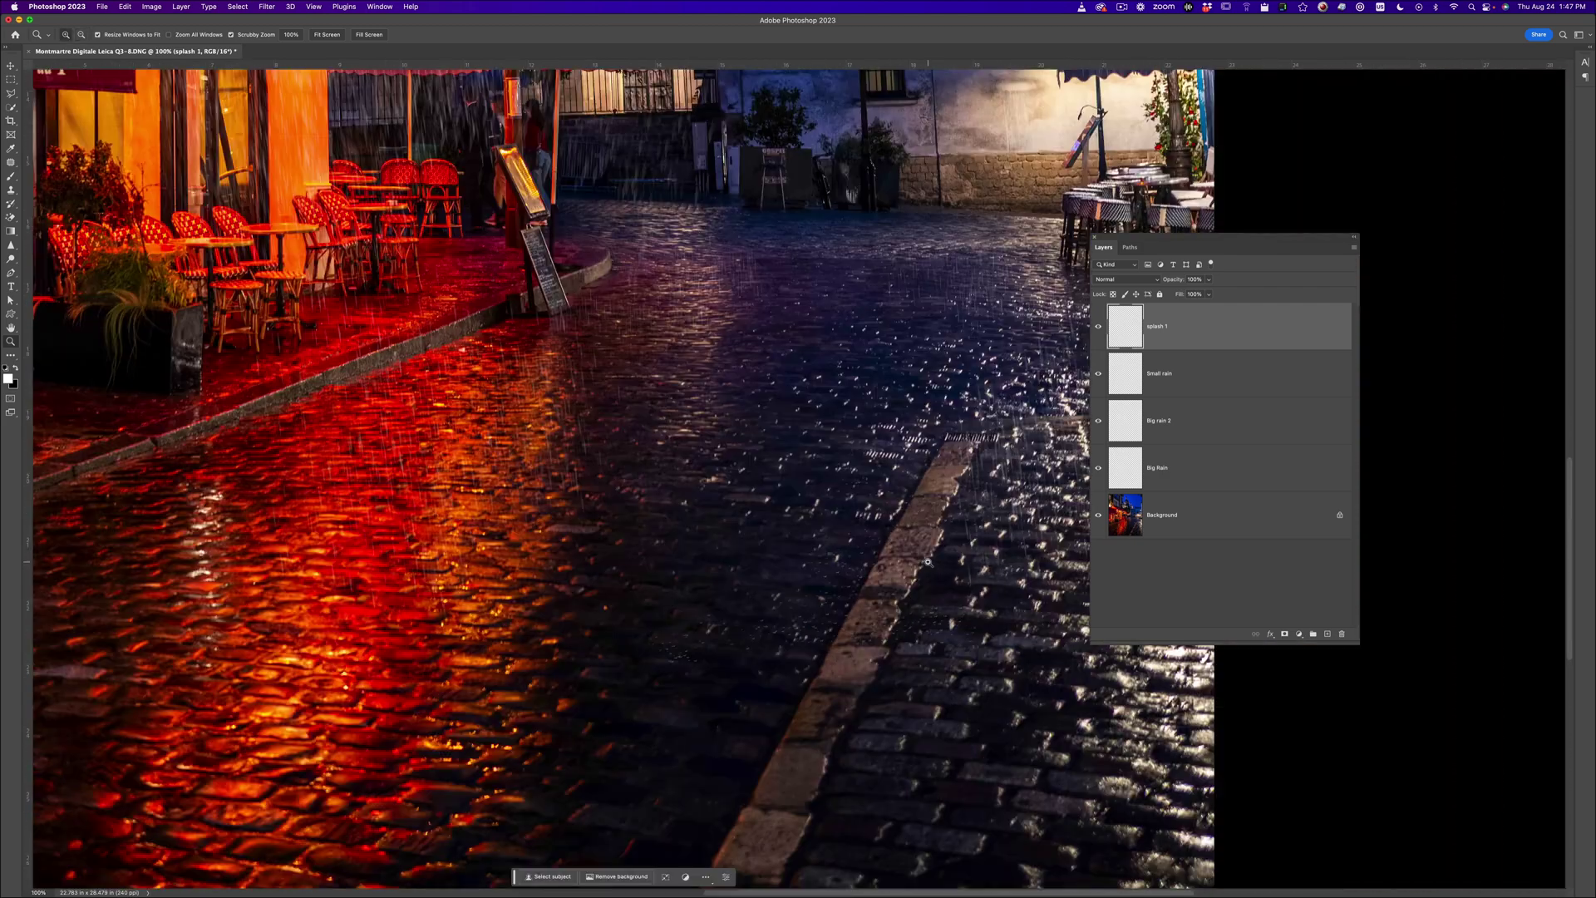
pyautogui.press('b')
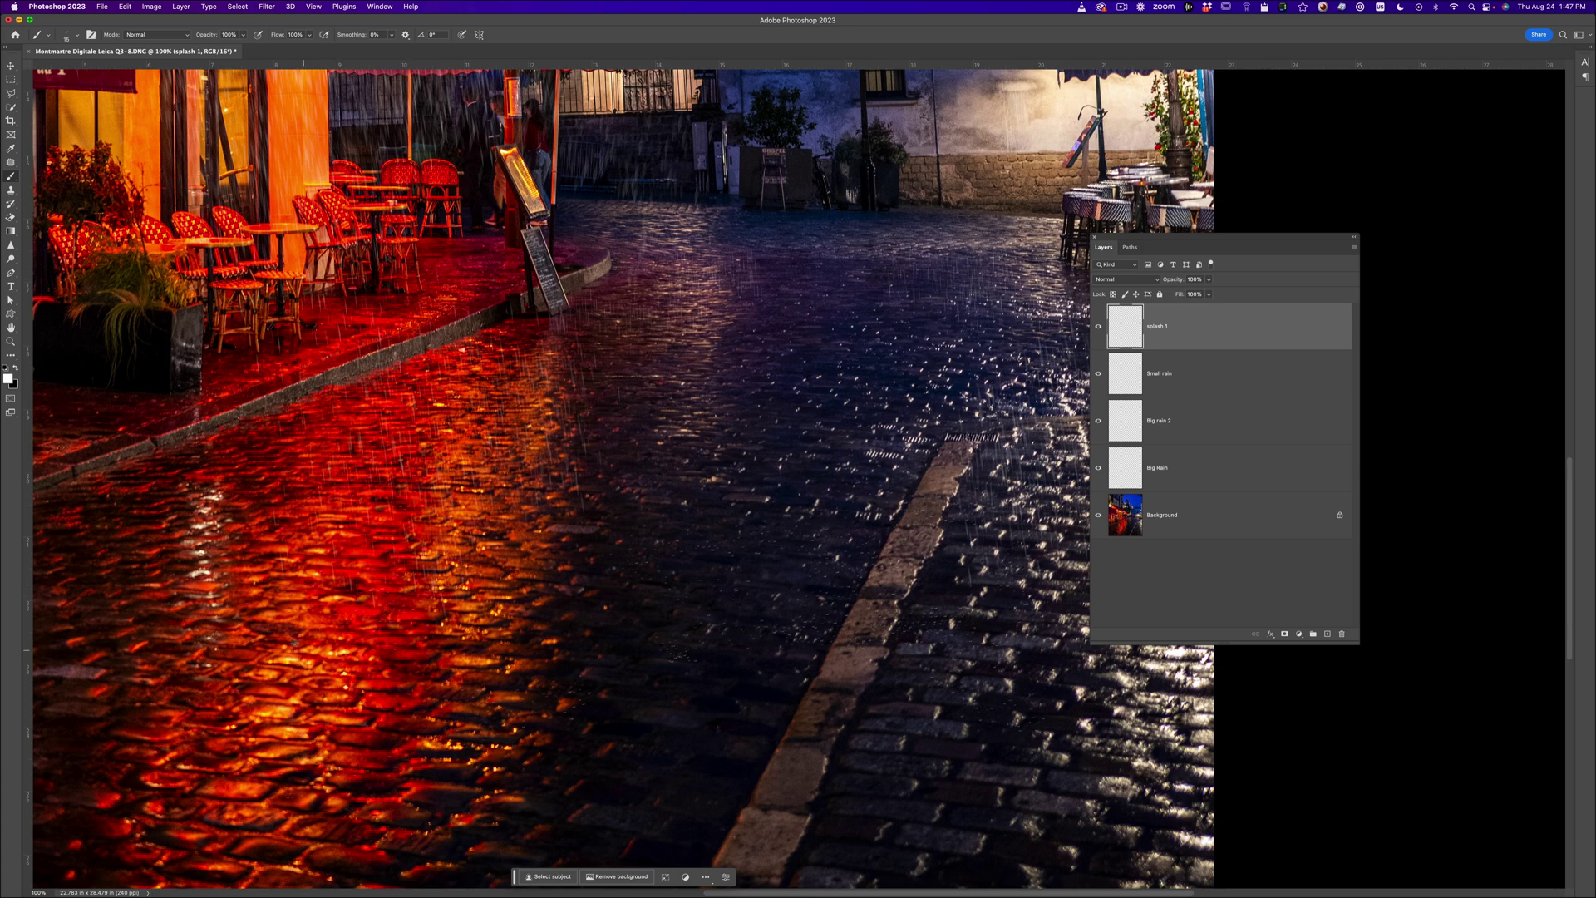
pyautogui.moveTo(295, 642); pyautogui.dragTo(546, 518)
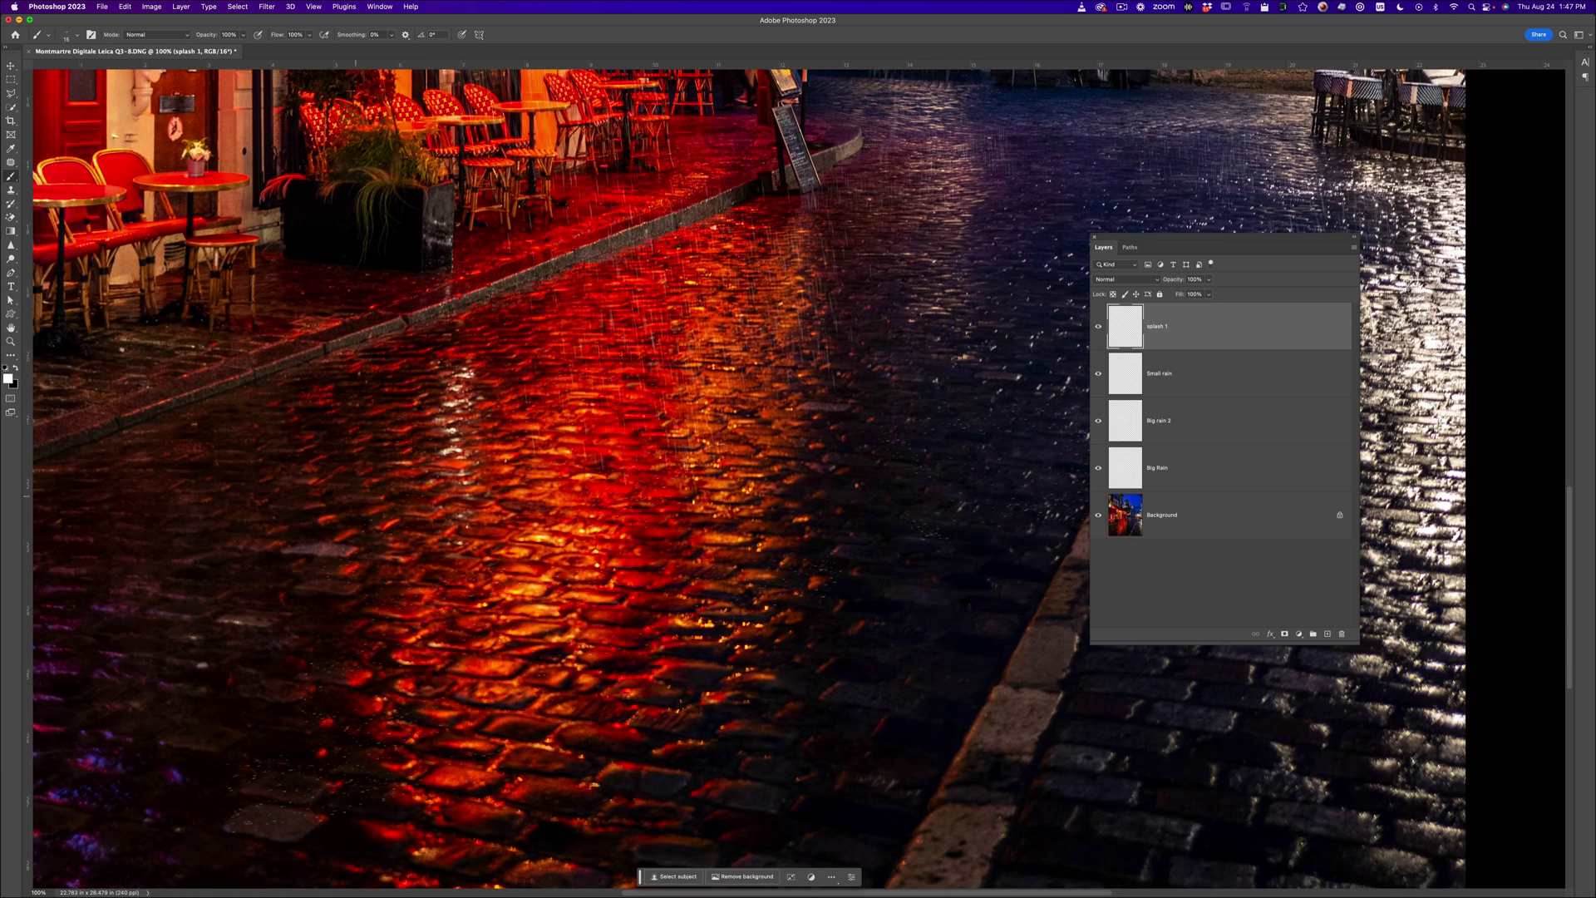
pyautogui.hscroll(9, 796, 370)
pyautogui.scroll(5, 796, 369)
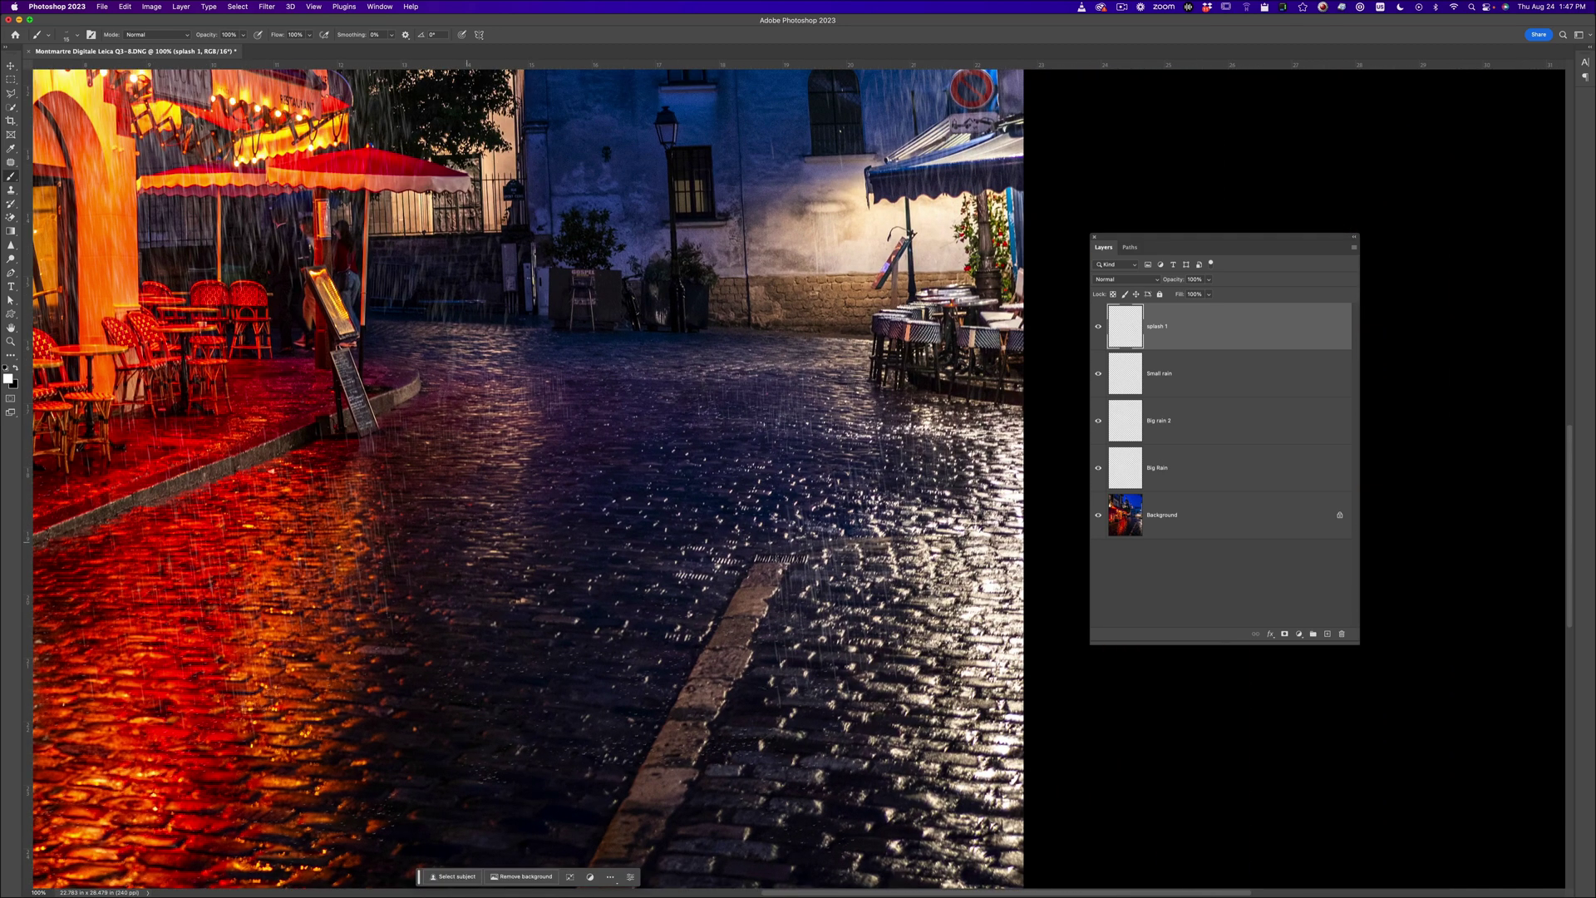
pyautogui.scroll(-5, 651, 479)
pyautogui.hscroll(-5, 651, 478)
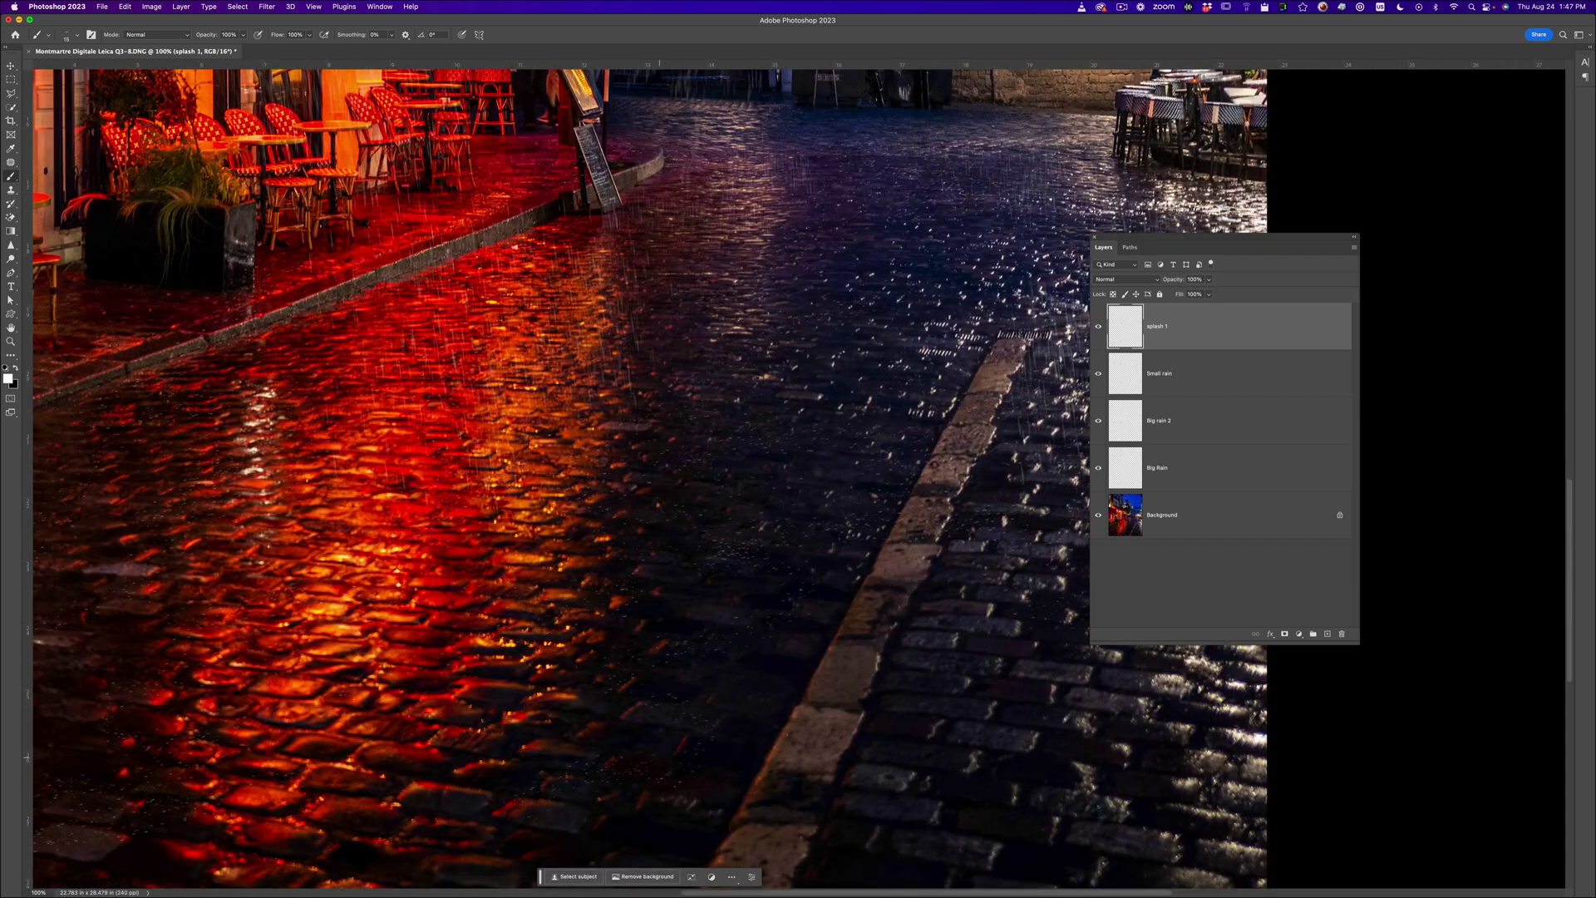
# Step: Examine the cobblestones at 300% with the splash 1 layer hidden and shown, and compare with the whole picture
pyautogui.press('z')
pyautogui.click(764, 649)
pyautogui.click(764, 649)
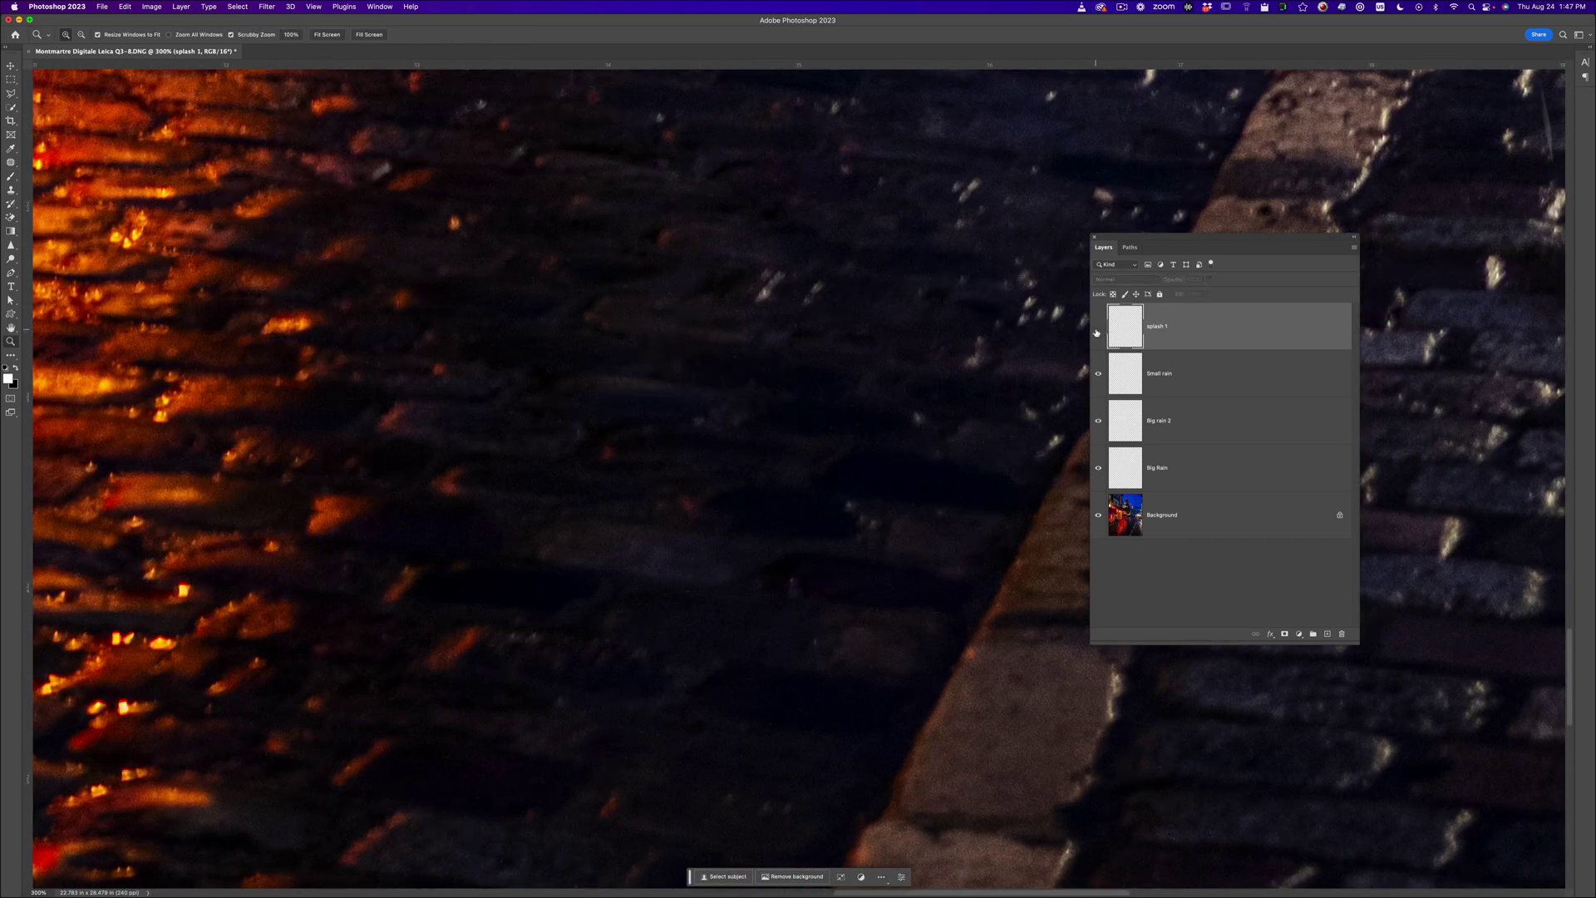
pyautogui.keyDown('alt'); pyautogui.click(821, 356); pyautogui.keyUp('alt')
pyautogui.keyDown('alt'); pyautogui.click(821, 356); pyautogui.keyUp('alt')
pyautogui.keyDown('alt'); pyautogui.click(821, 356); pyautogui.keyUp('alt')
pyautogui.keyDown('alt'); pyautogui.click(821, 356); pyautogui.keyUp('alt')
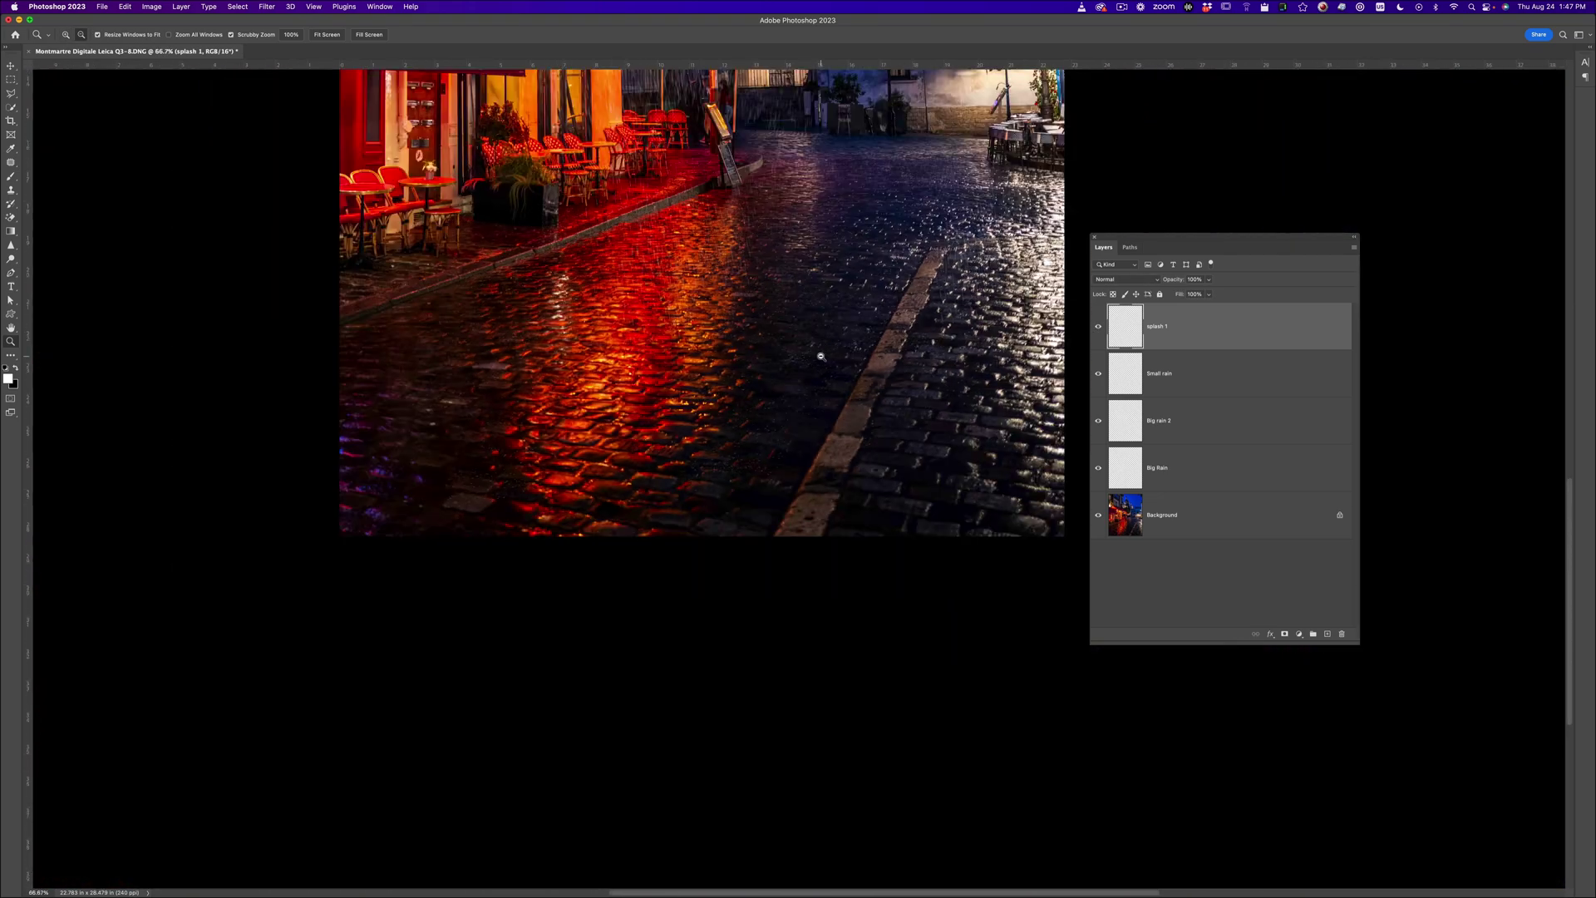
pyautogui.keyDown('alt'); pyautogui.click(820, 356); pyautogui.keyUp('alt')
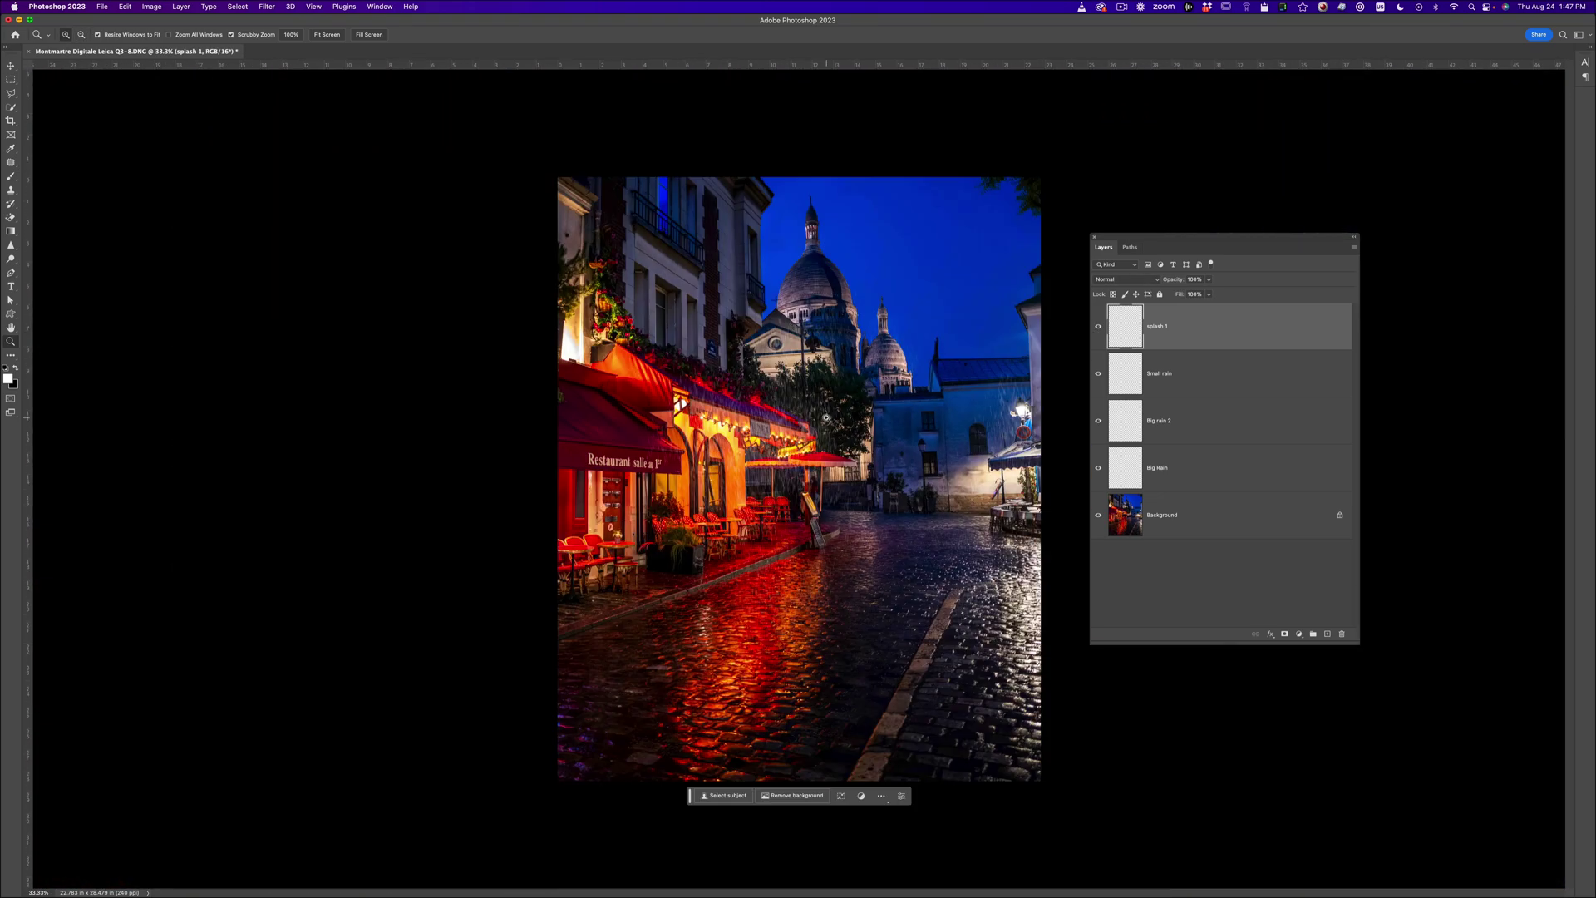
# Step: Lower the splash 1 layer's opacity to about 78% and check the splashes on the street
pyautogui.click(1209, 280)
pyautogui.moveTo(711, 691); pyautogui.dragTo(1009, 591)
pyautogui.click(1009, 590)
pyautogui.moveTo(923, 564); pyautogui.dragTo(582, 574)
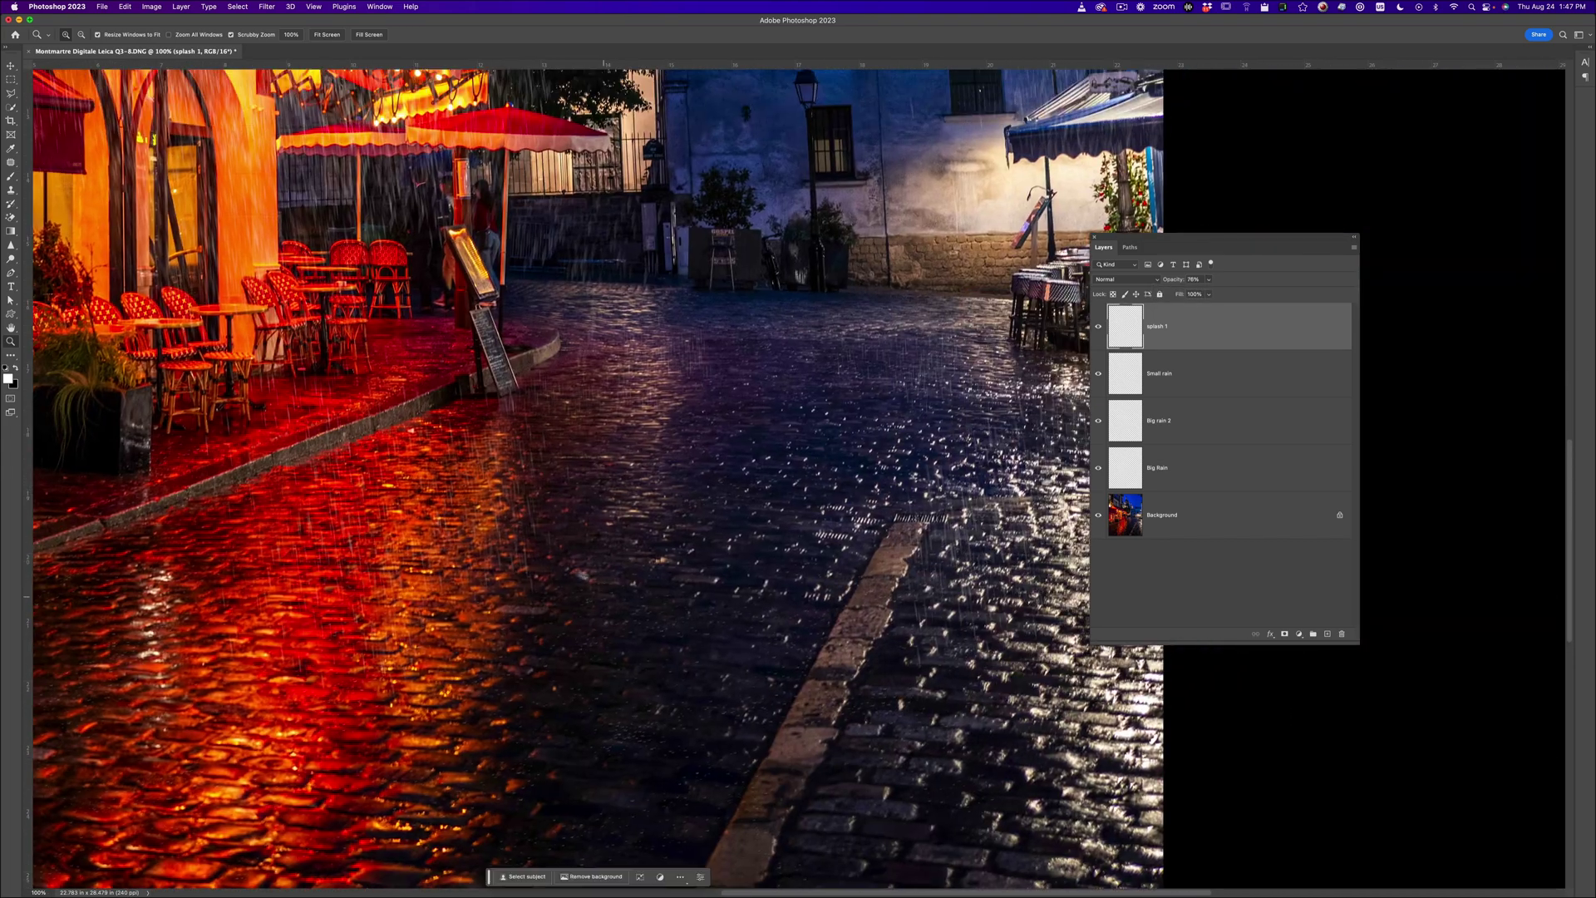
pyautogui.keyDown('alt'); pyautogui.click(545, 547); pyautogui.keyUp('alt')
pyautogui.keyDown('alt'); pyautogui.click(514, 482); pyautogui.keyUp('alt')
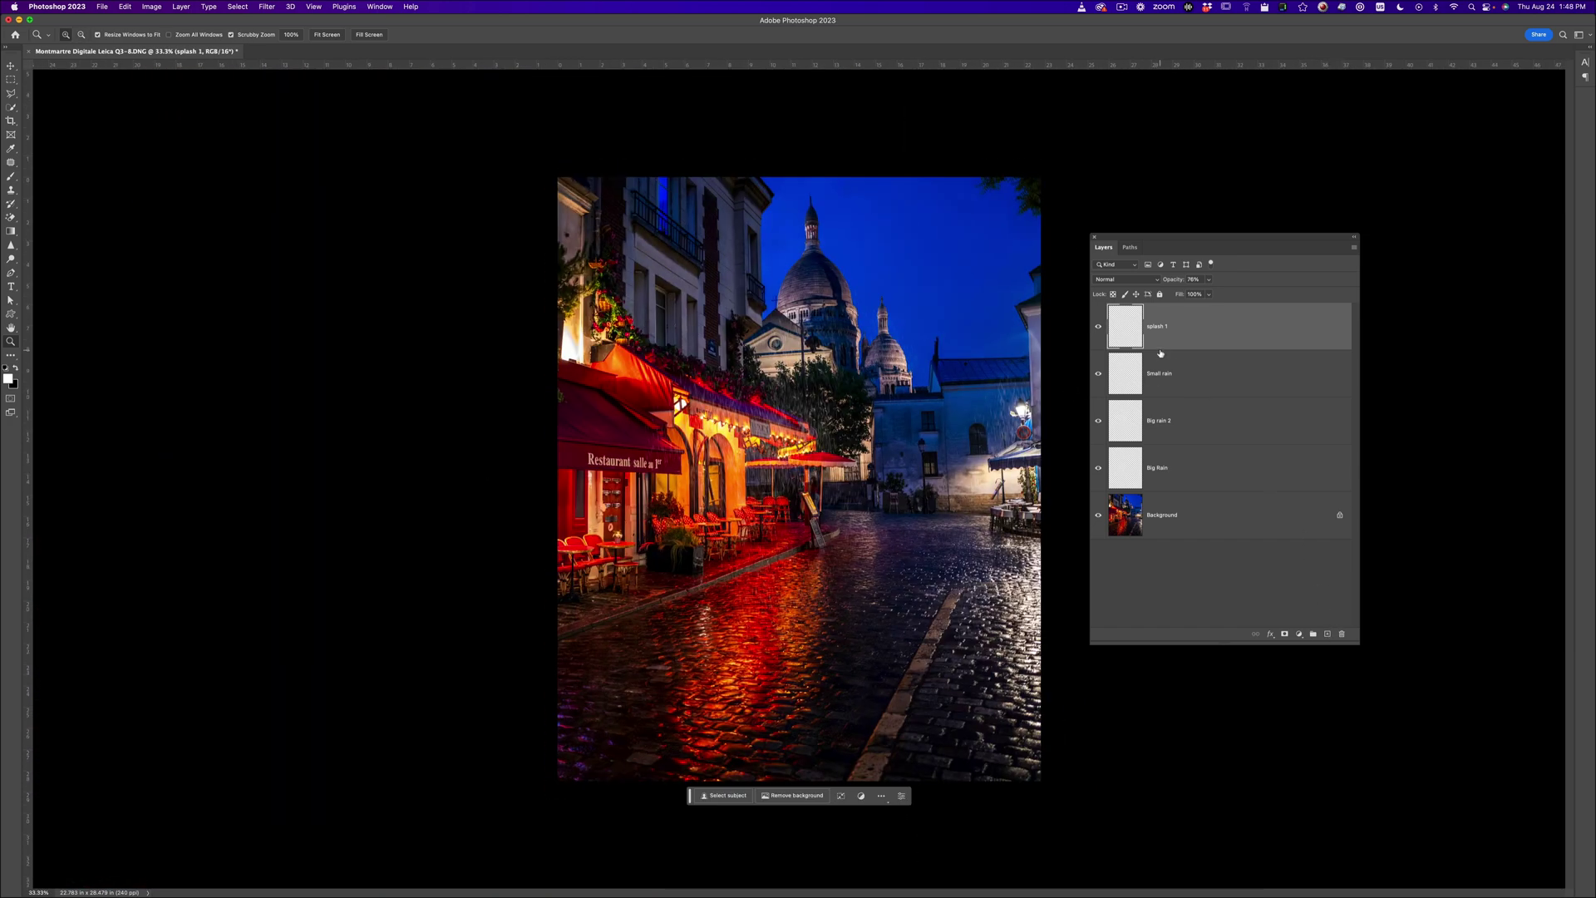
# Step: Add a new top layer named Big splash and choose the larger splash brush from the Weather brushes free set
pyautogui.click(1328, 635)
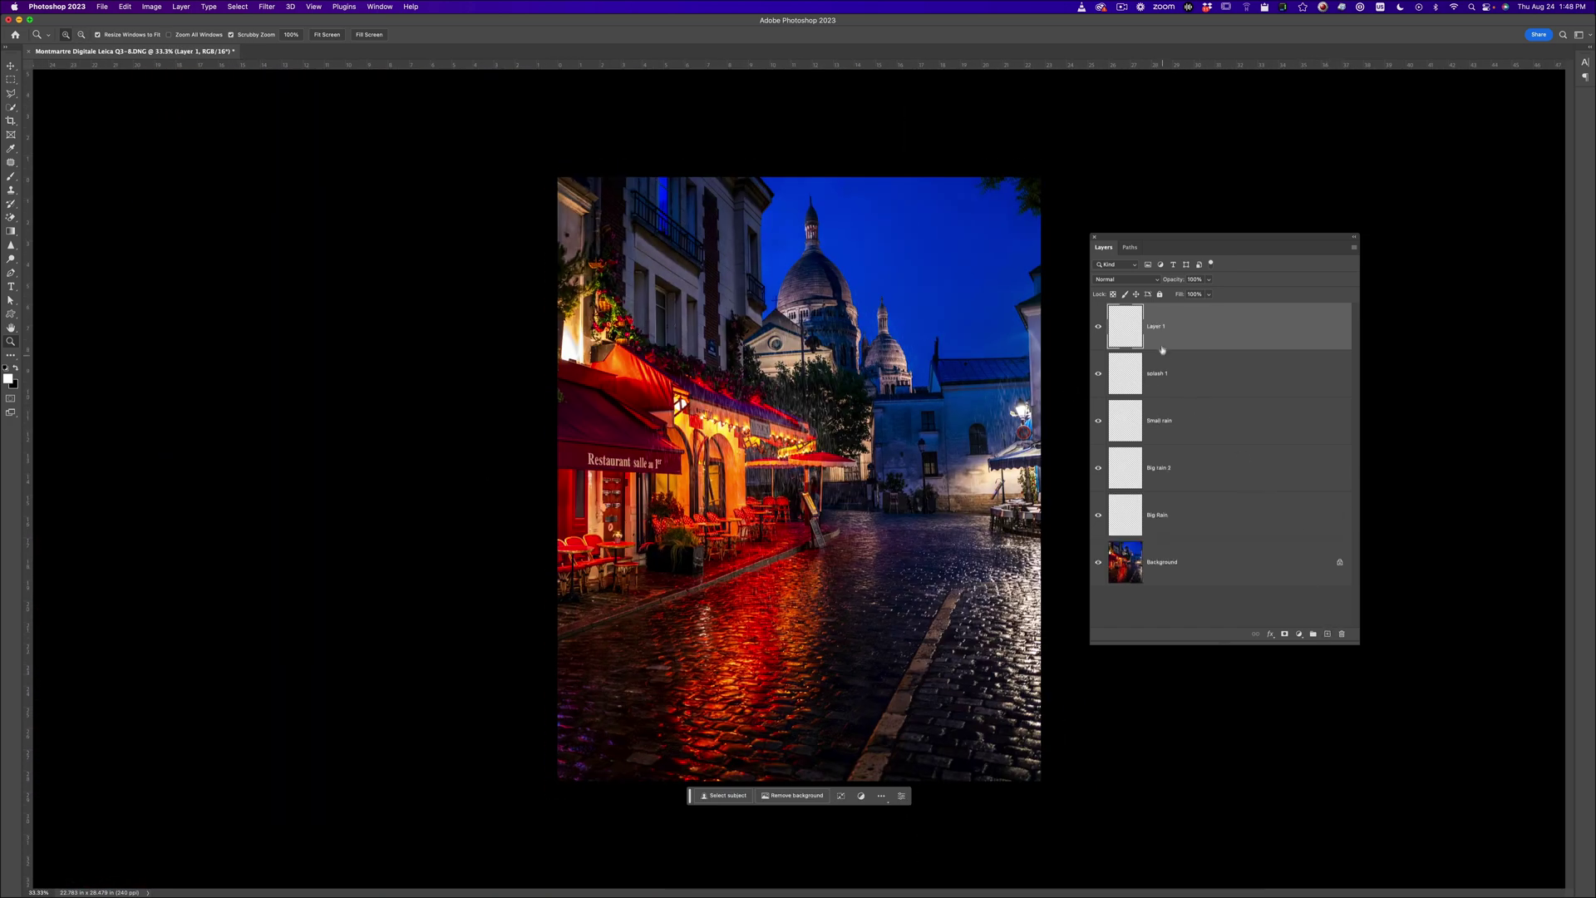
pyautogui.write('Big splash')
pyautogui.press('Return')
pyautogui.press('b')
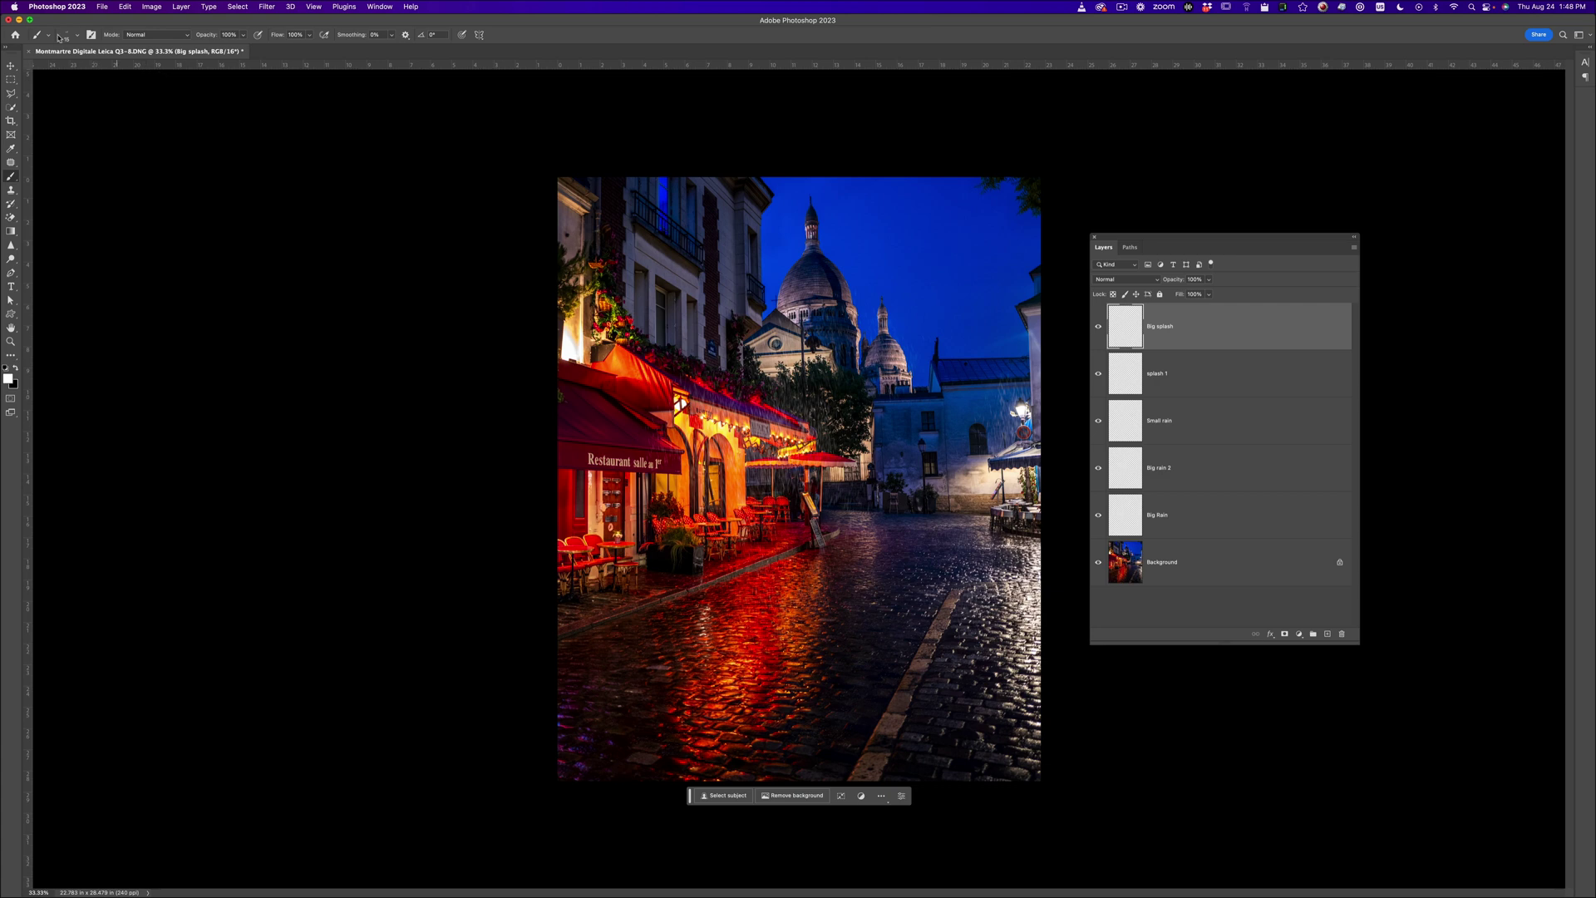
pyautogui.click(66, 37)
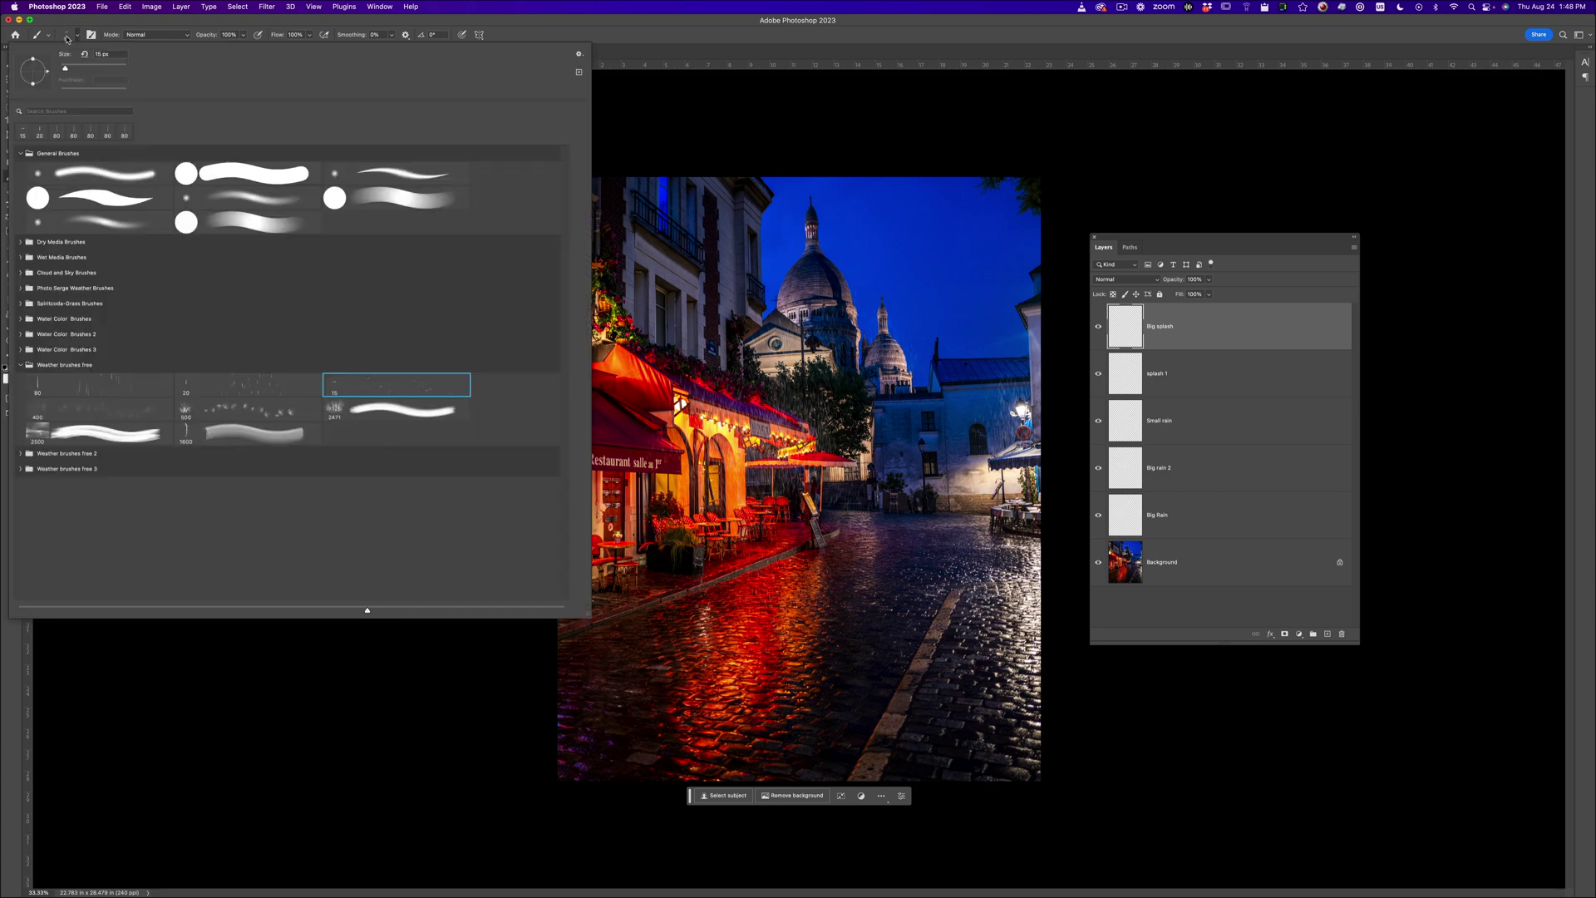
pyautogui.click(118, 415)
pyautogui.press('Return')
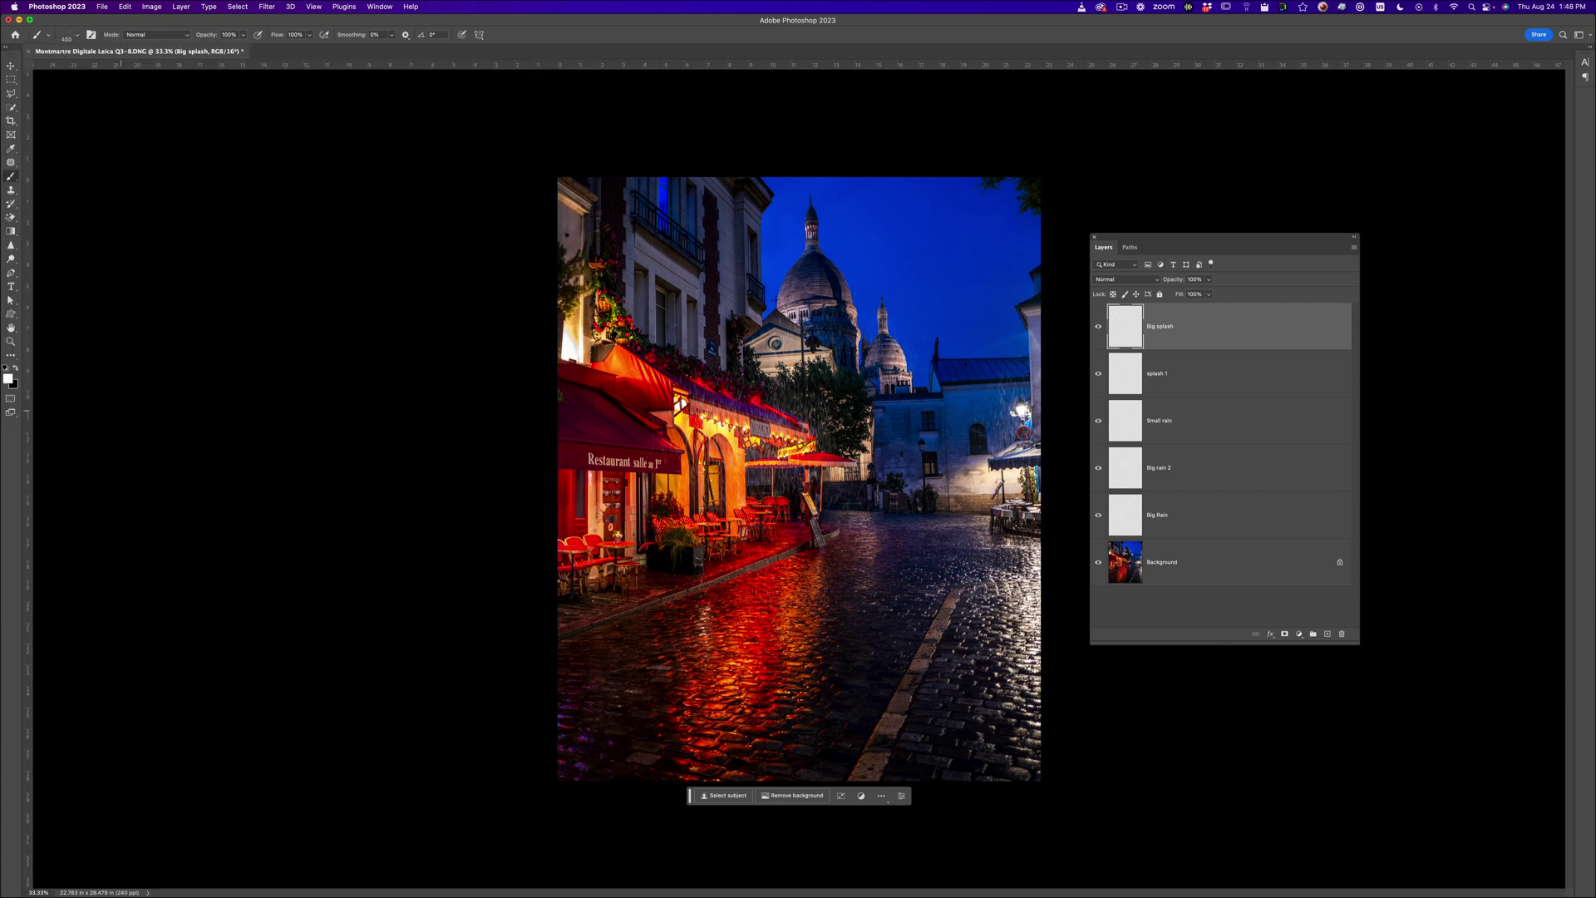
# Step: Paint larger splashes over the foreground cobblestones on both sides of the stone strip and set the Big splash layer's opacity to 77%
pyautogui.press('z')
pyautogui.click(843, 665)
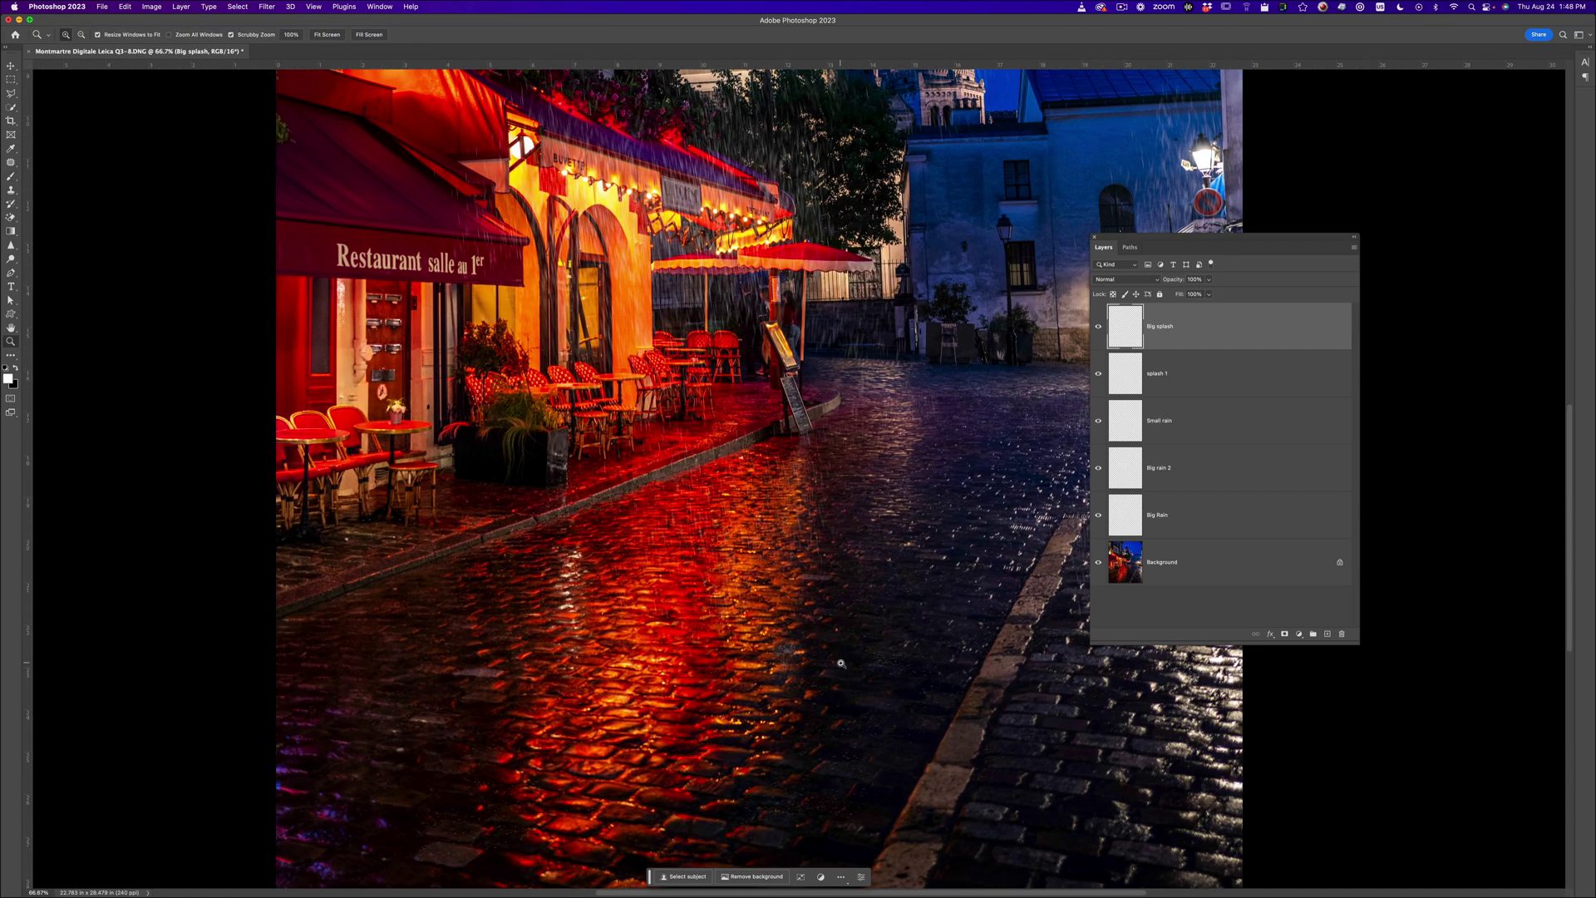
pyautogui.press('b')
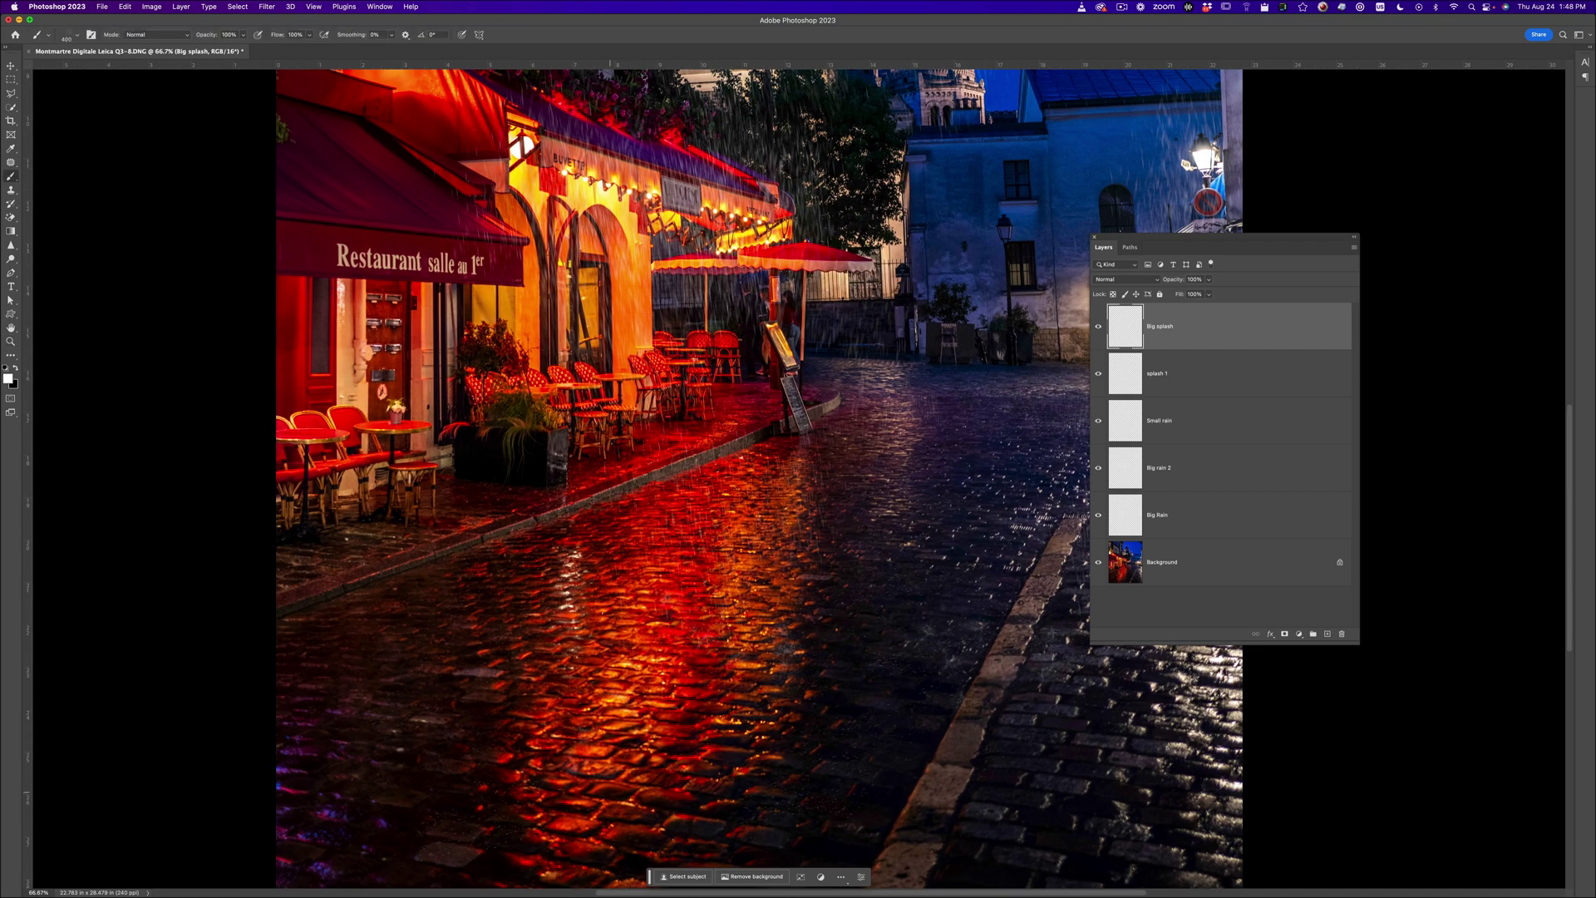
pyautogui.hscroll(5, 992, 563)
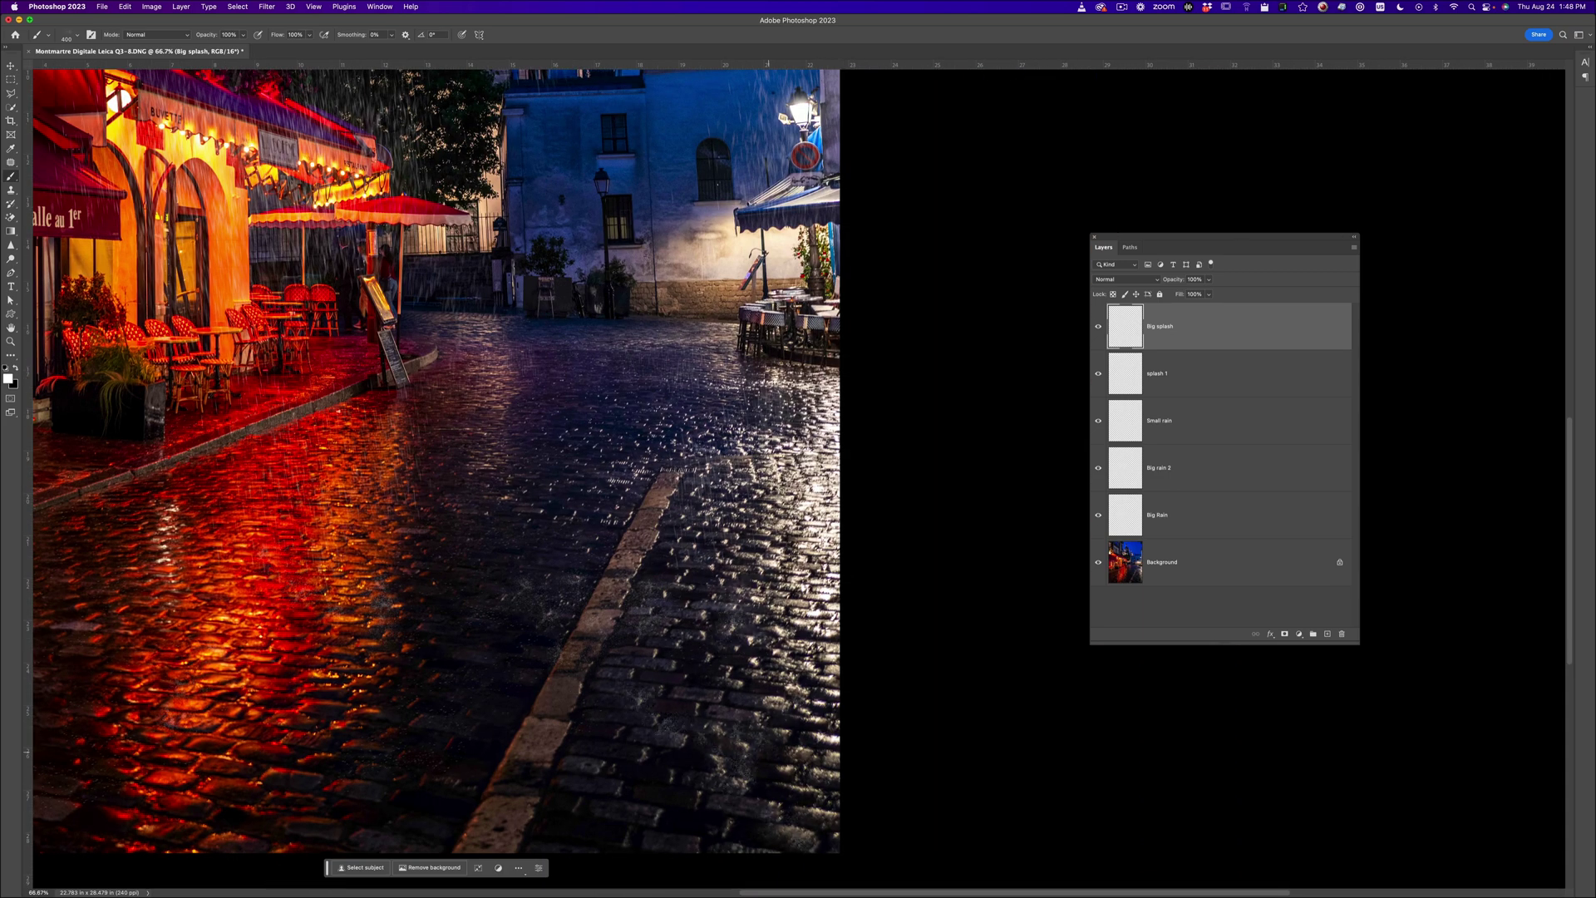
pyautogui.hscroll(-5, 629, 689)
pyautogui.scroll(-3, 630, 688)
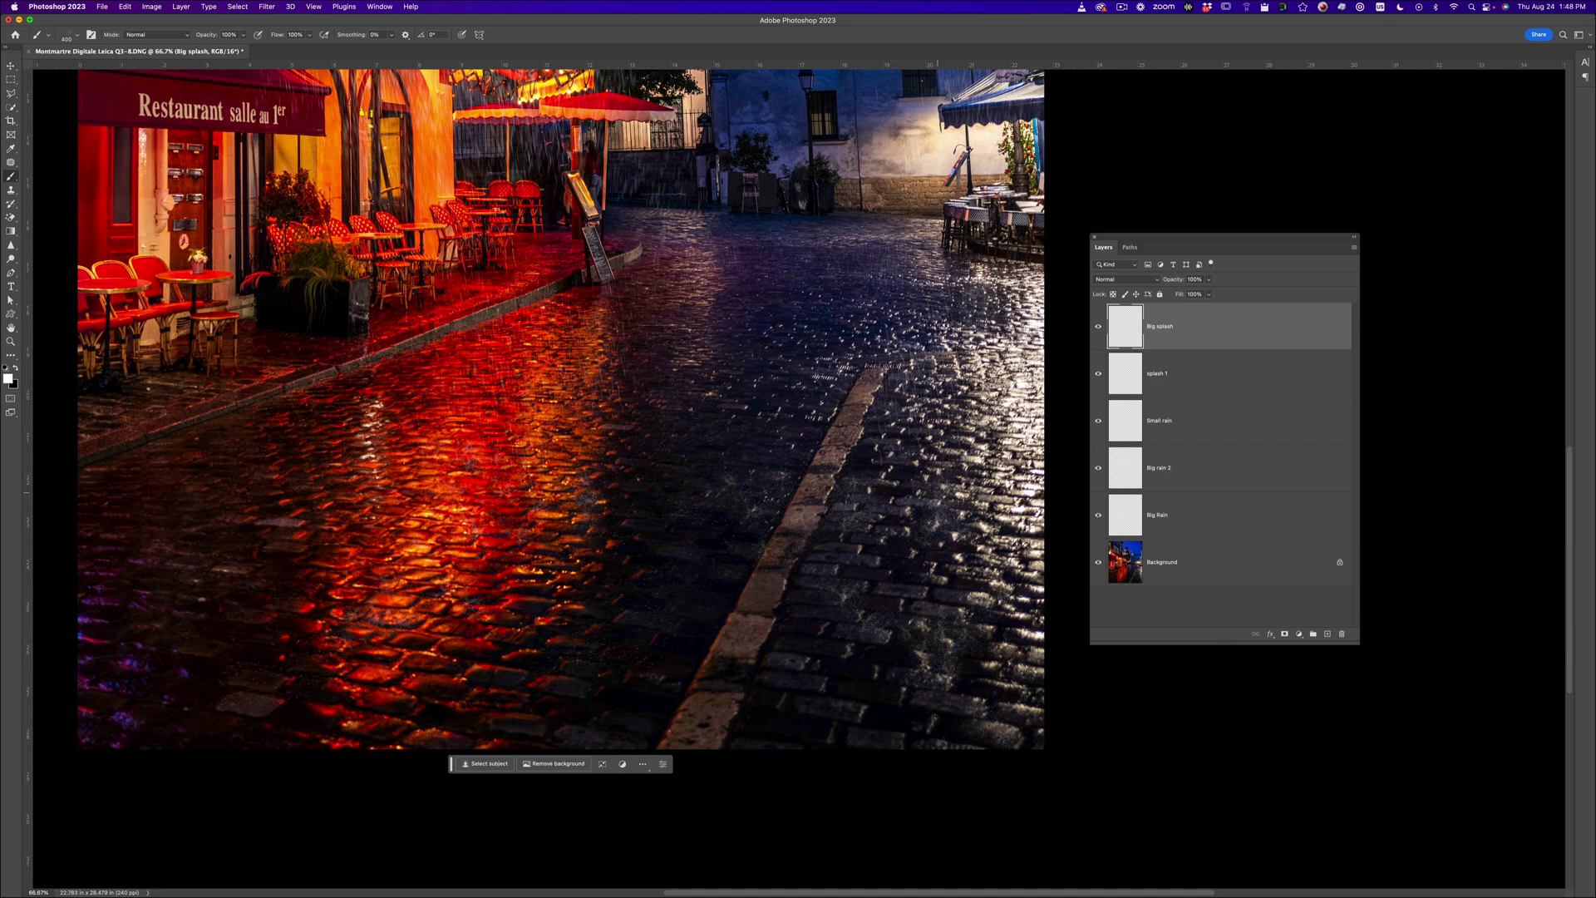
pyautogui.click(1210, 280)
# Step: Choose the bold splatter brush from the Weather brushes free set and add a new layer named Huge Splash
pyautogui.click(76, 36)
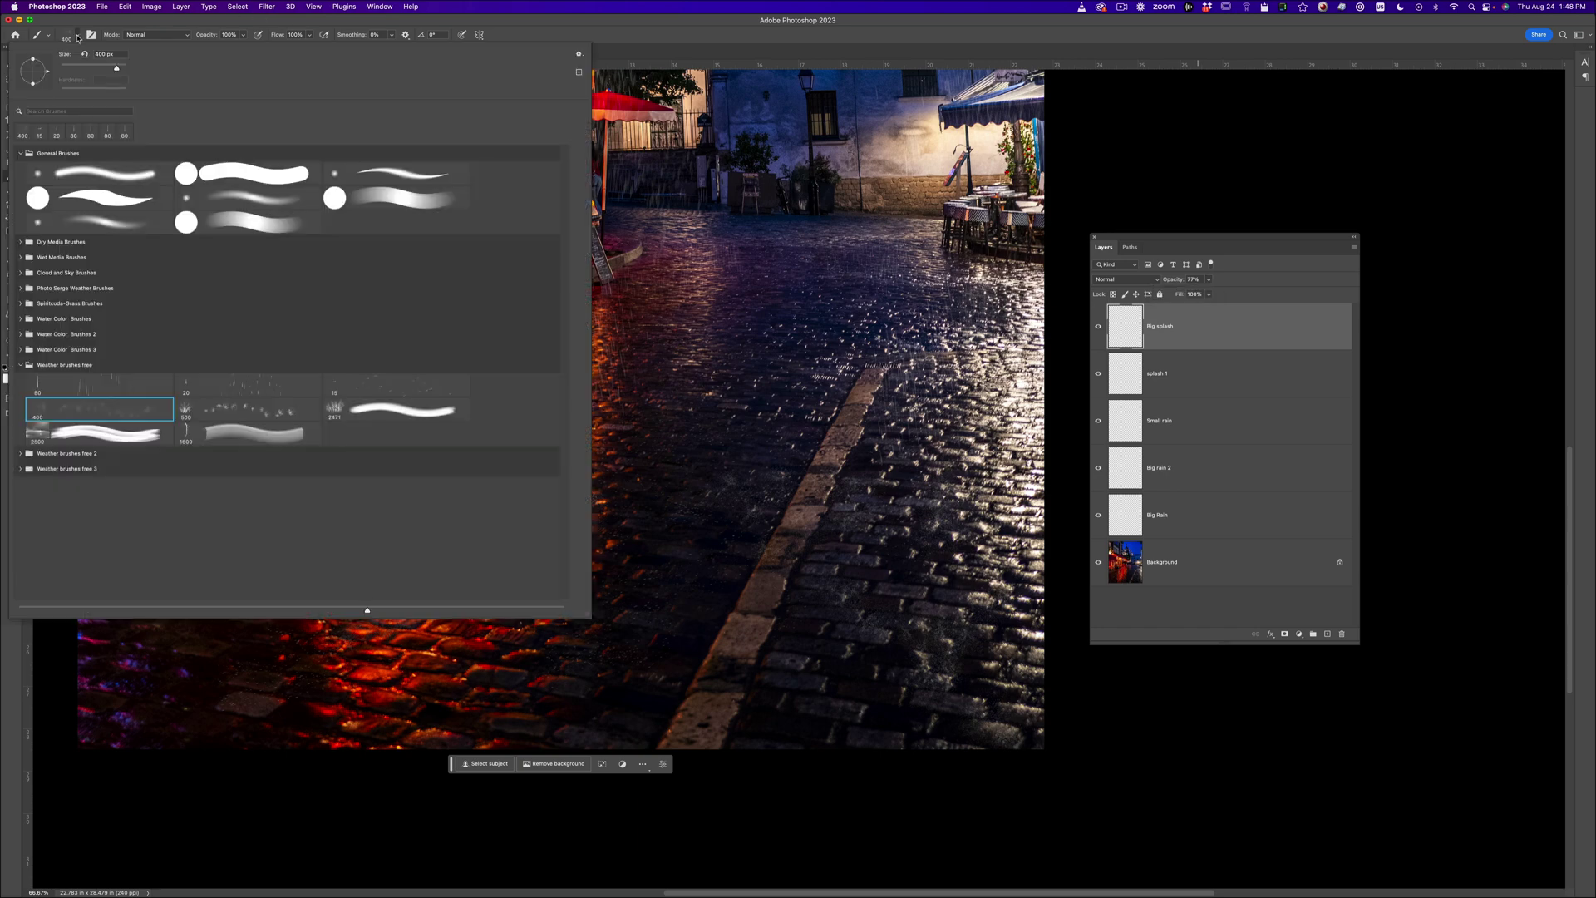
pyautogui.click(267, 415)
pyautogui.moveTo(752, 466)
pyautogui.mouseDown()
pyautogui.moveTo(830, 492)
pyautogui.moveTo(814, 532)
pyautogui.mouseUp()
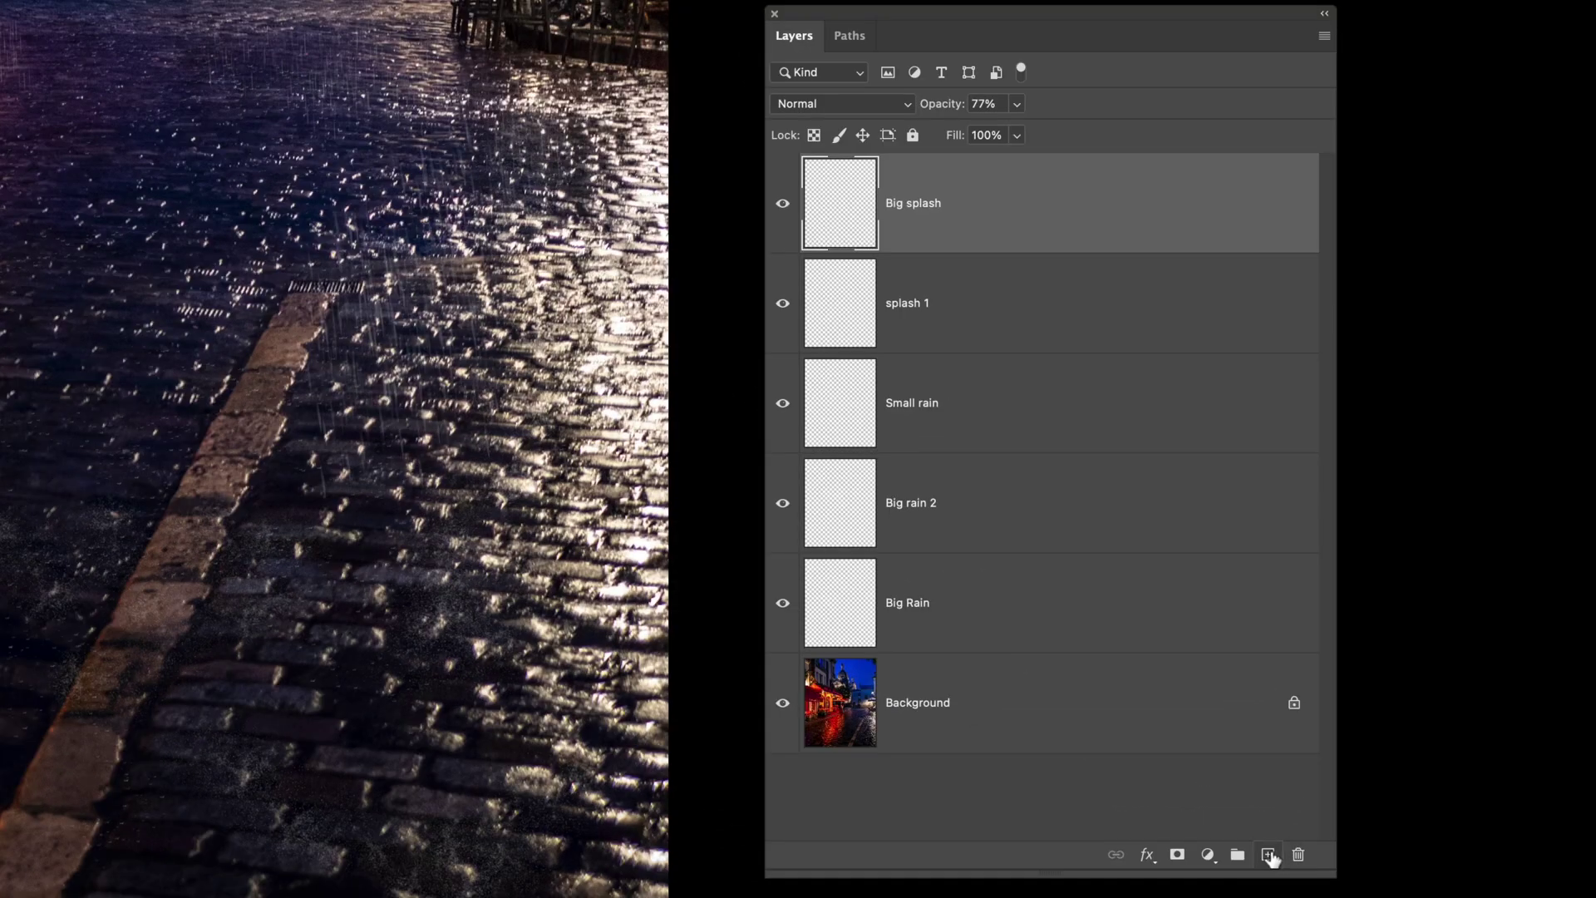
pyautogui.click(1269, 856)
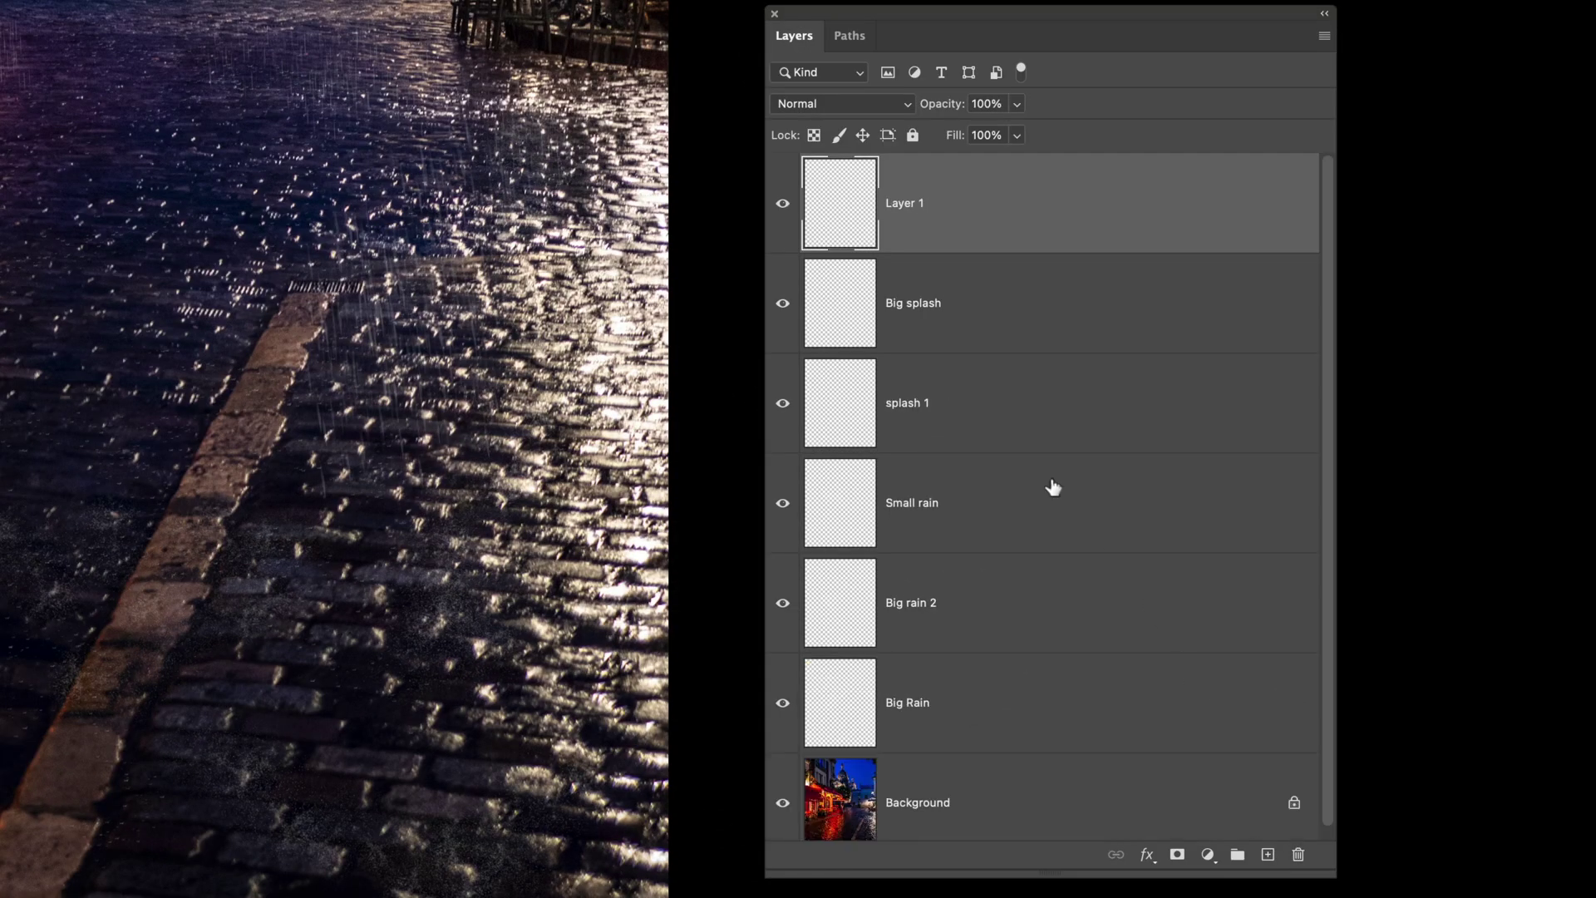
pyautogui.click(1018, 445)
pyautogui.doubleClick(904, 203)
pyautogui.write('Huge splash')
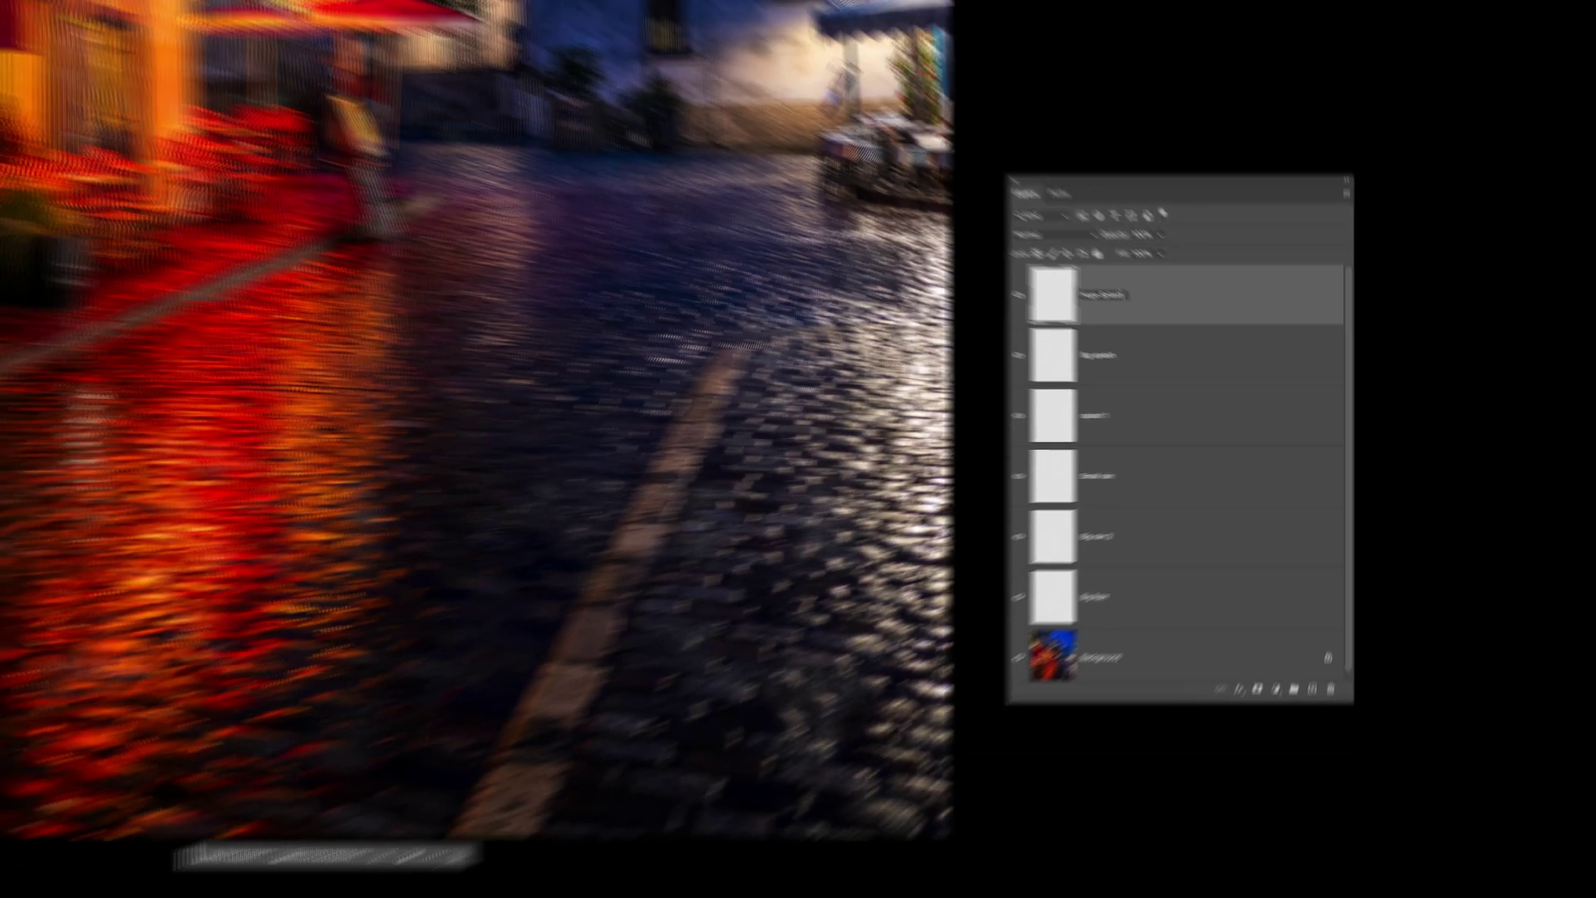
pyautogui.press('Return')
# Step: Stamp single huge splashes on the red-lit cobblestones and on the pavement around and beyond the stone strip
pyautogui.click(69, 448)
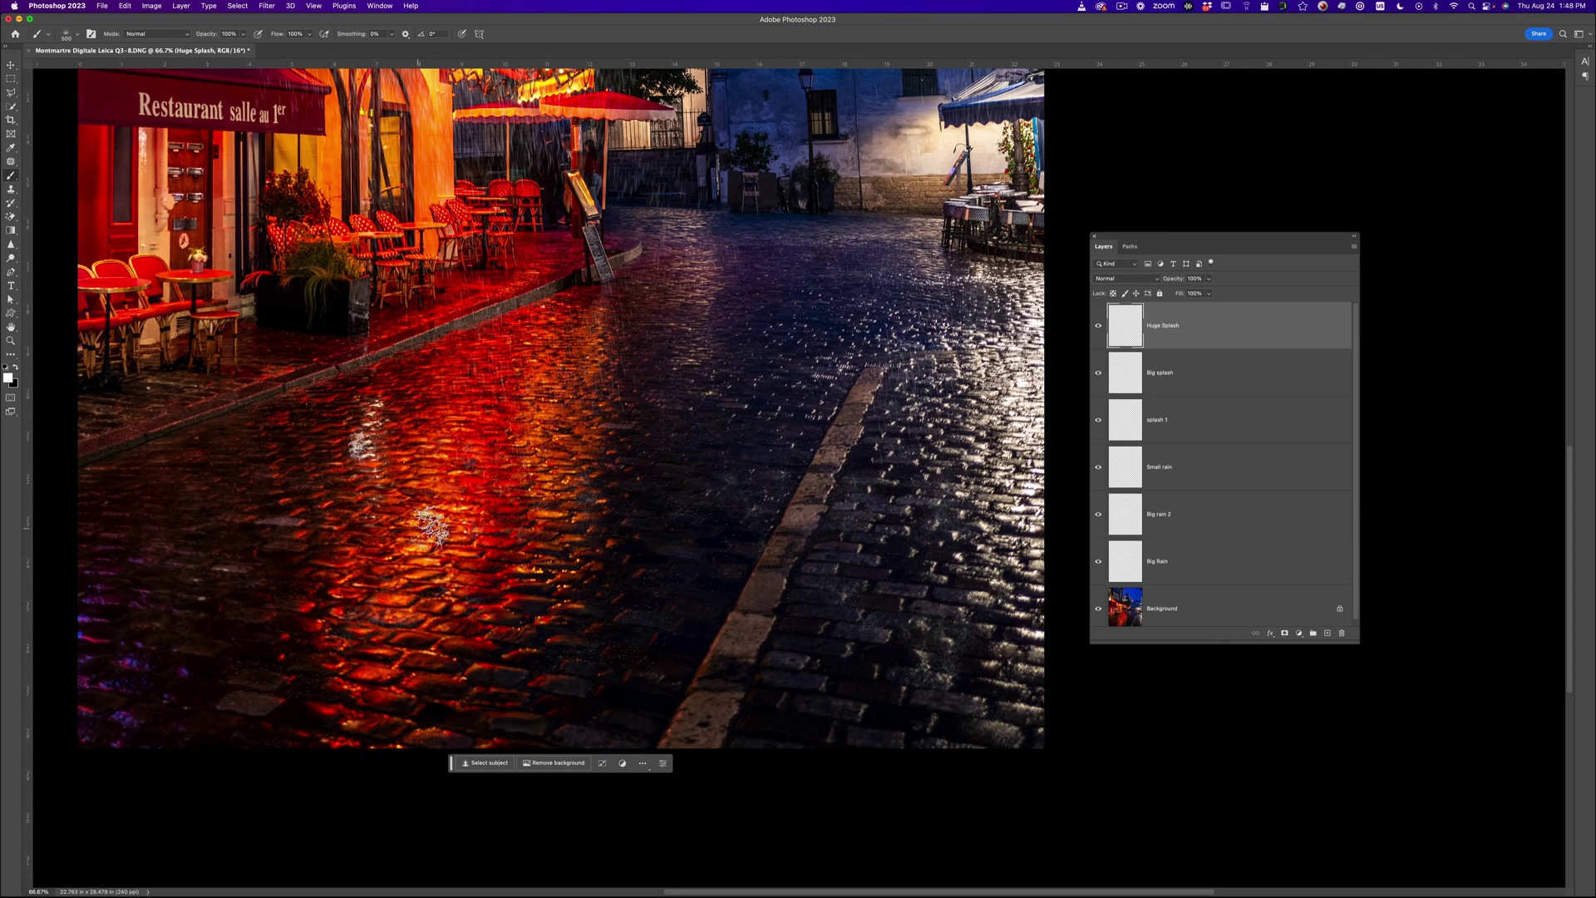
pyautogui.click(479, 572)
pyautogui.click(613, 541)
pyautogui.click(948, 448)
pyautogui.click(974, 535)
pyautogui.click(1011, 574)
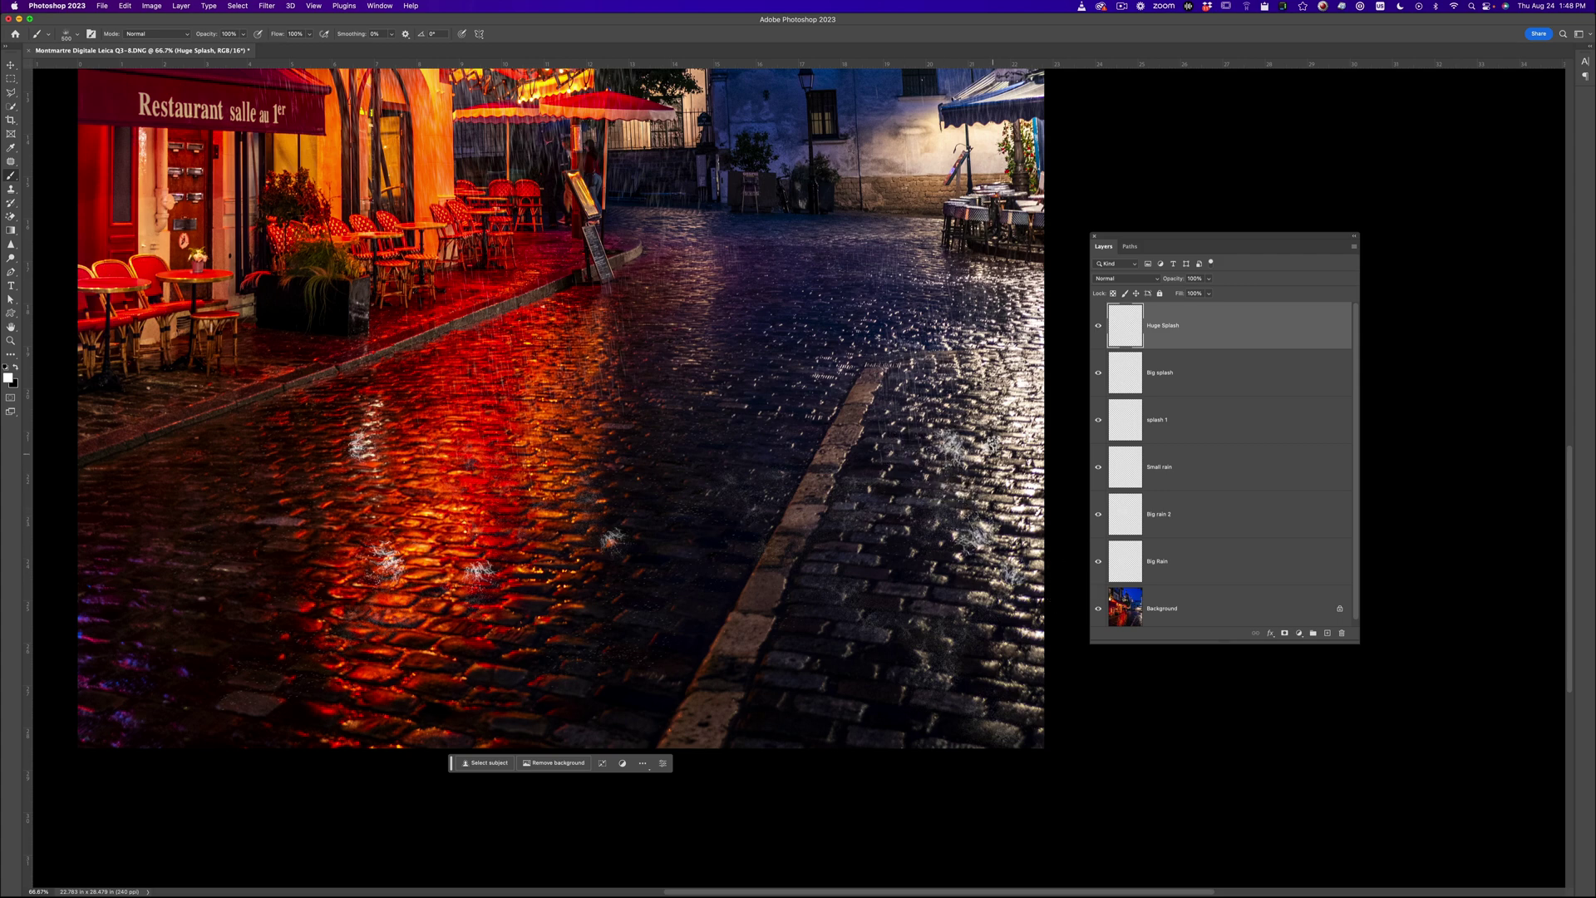
pyautogui.click(906, 416)
pyautogui.click(848, 534)
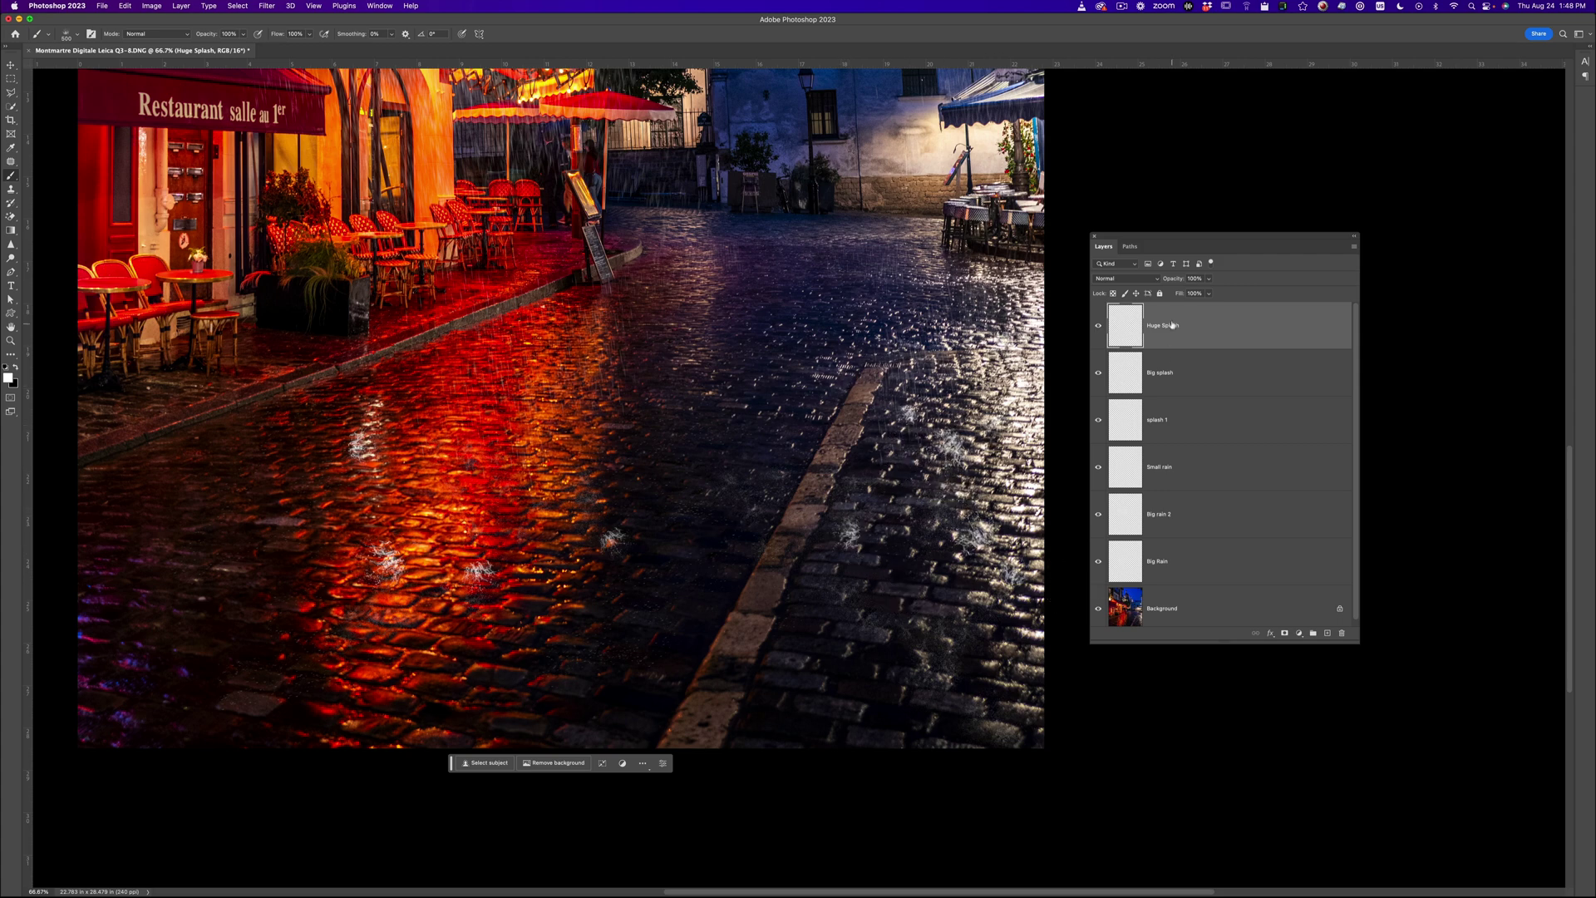
# Step: Lower the Huge Splash layer's opacity to roughly a third and check the blend across the street scene
pyautogui.moveTo(1209, 278); pyautogui.dragTo(1194, 297)
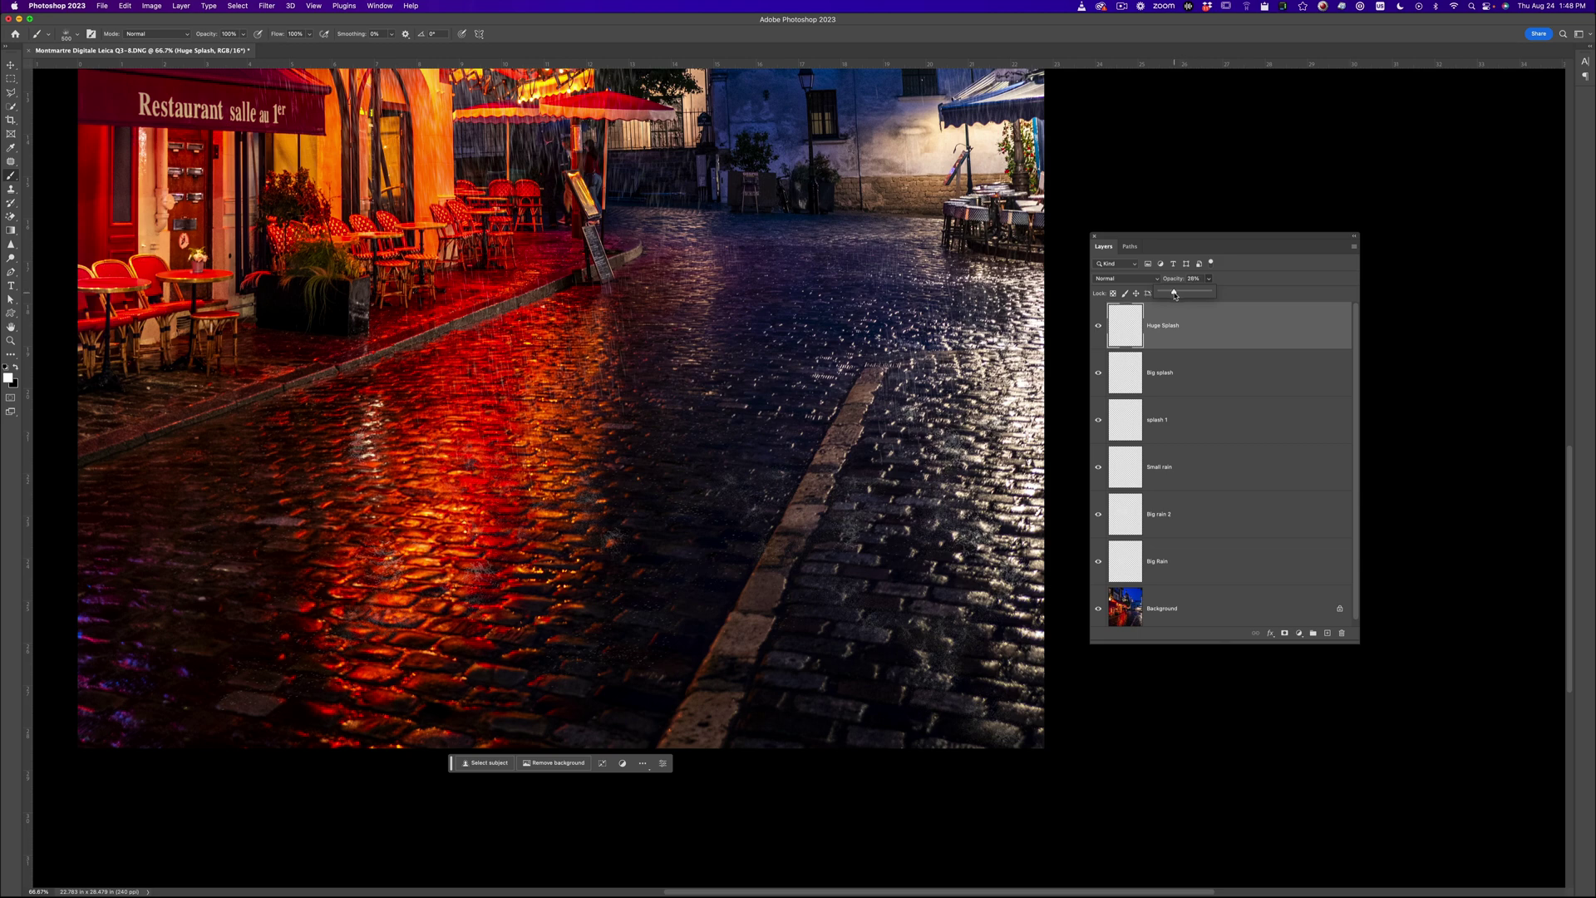
pyautogui.click(867, 306)
pyautogui.hscroll(3, 559, 281)
pyautogui.scroll(4, 559, 281)
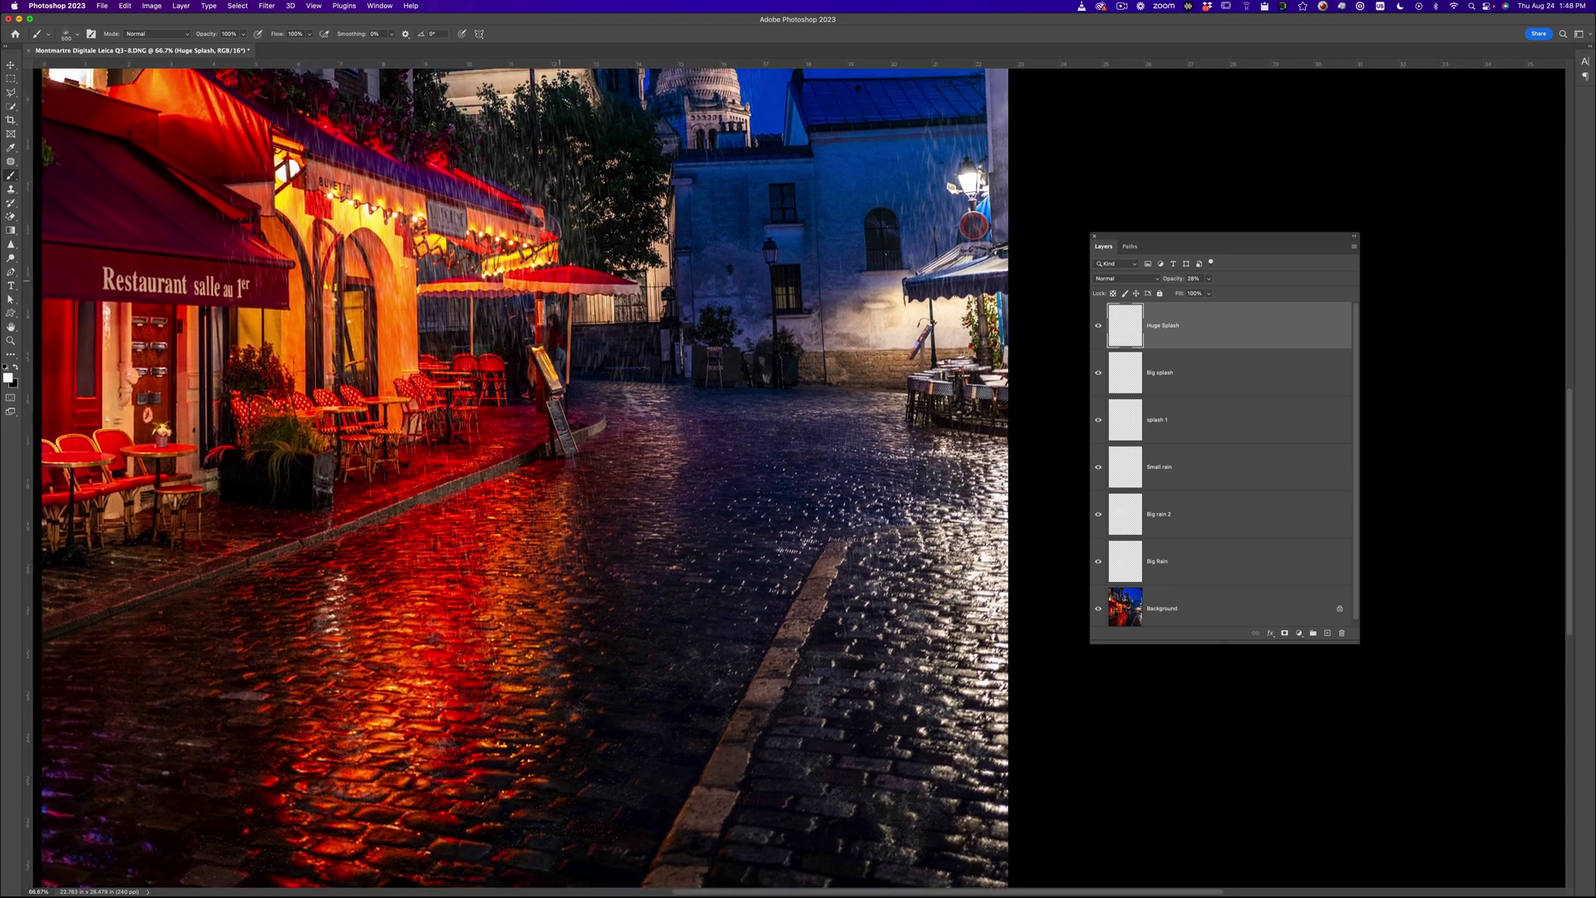
pyautogui.moveTo(560, 281); pyautogui.dragTo(596, 364)
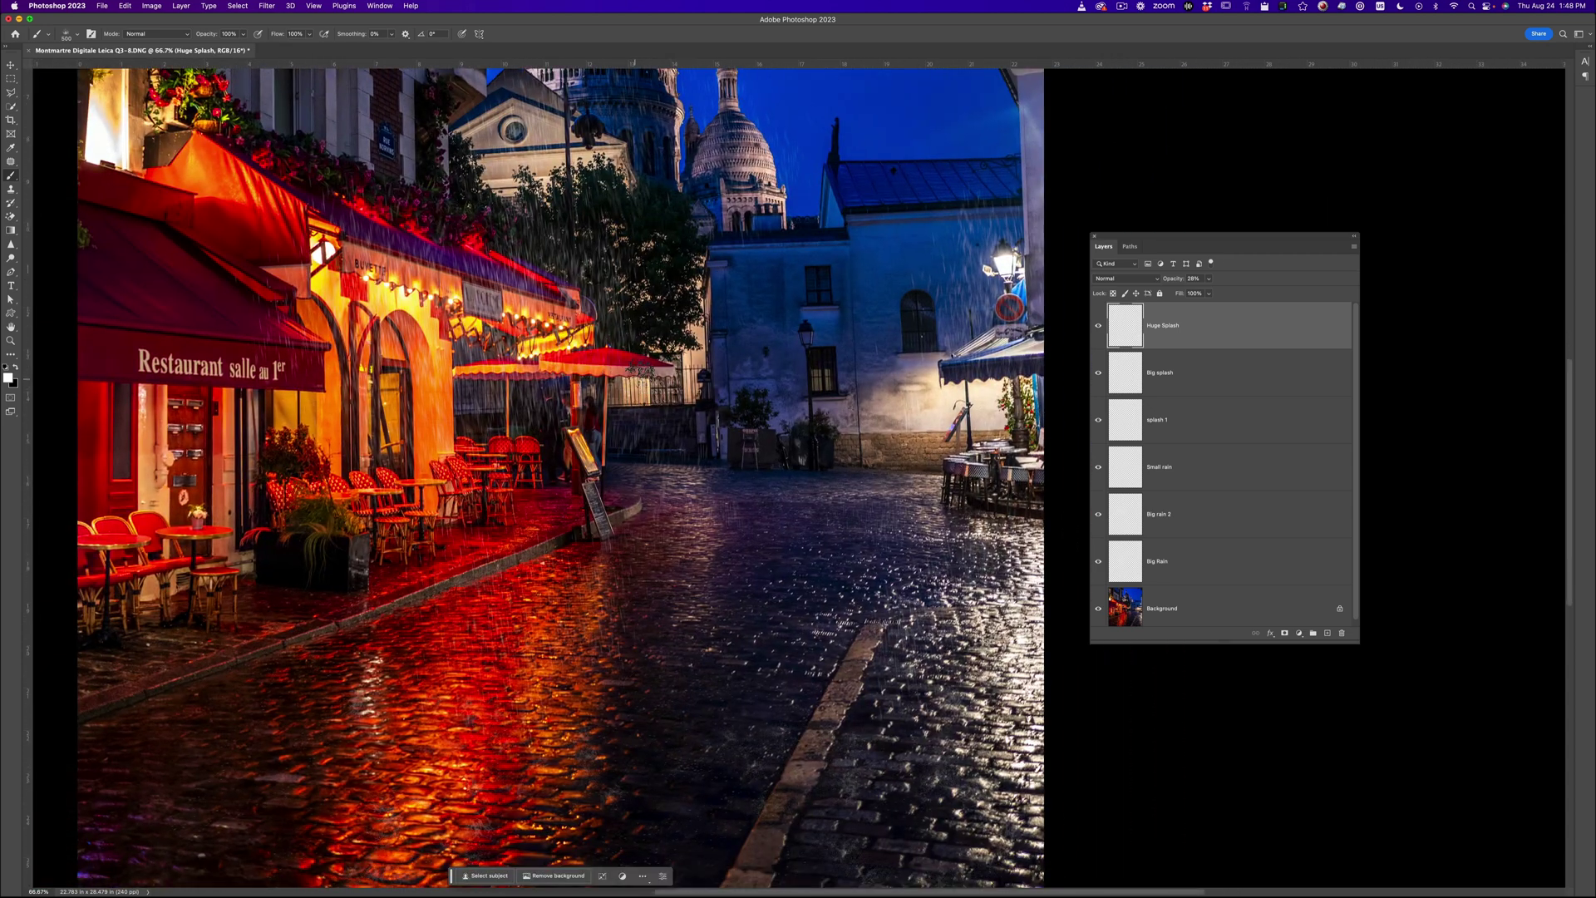
pyautogui.press('z')
pyautogui.keyDown('alt'); pyautogui.click(658, 361); pyautogui.keyUp('alt')
pyautogui.keyDown('alt'); pyautogui.click(657, 361); pyautogui.keyUp('alt')
pyautogui.click(792, 390)
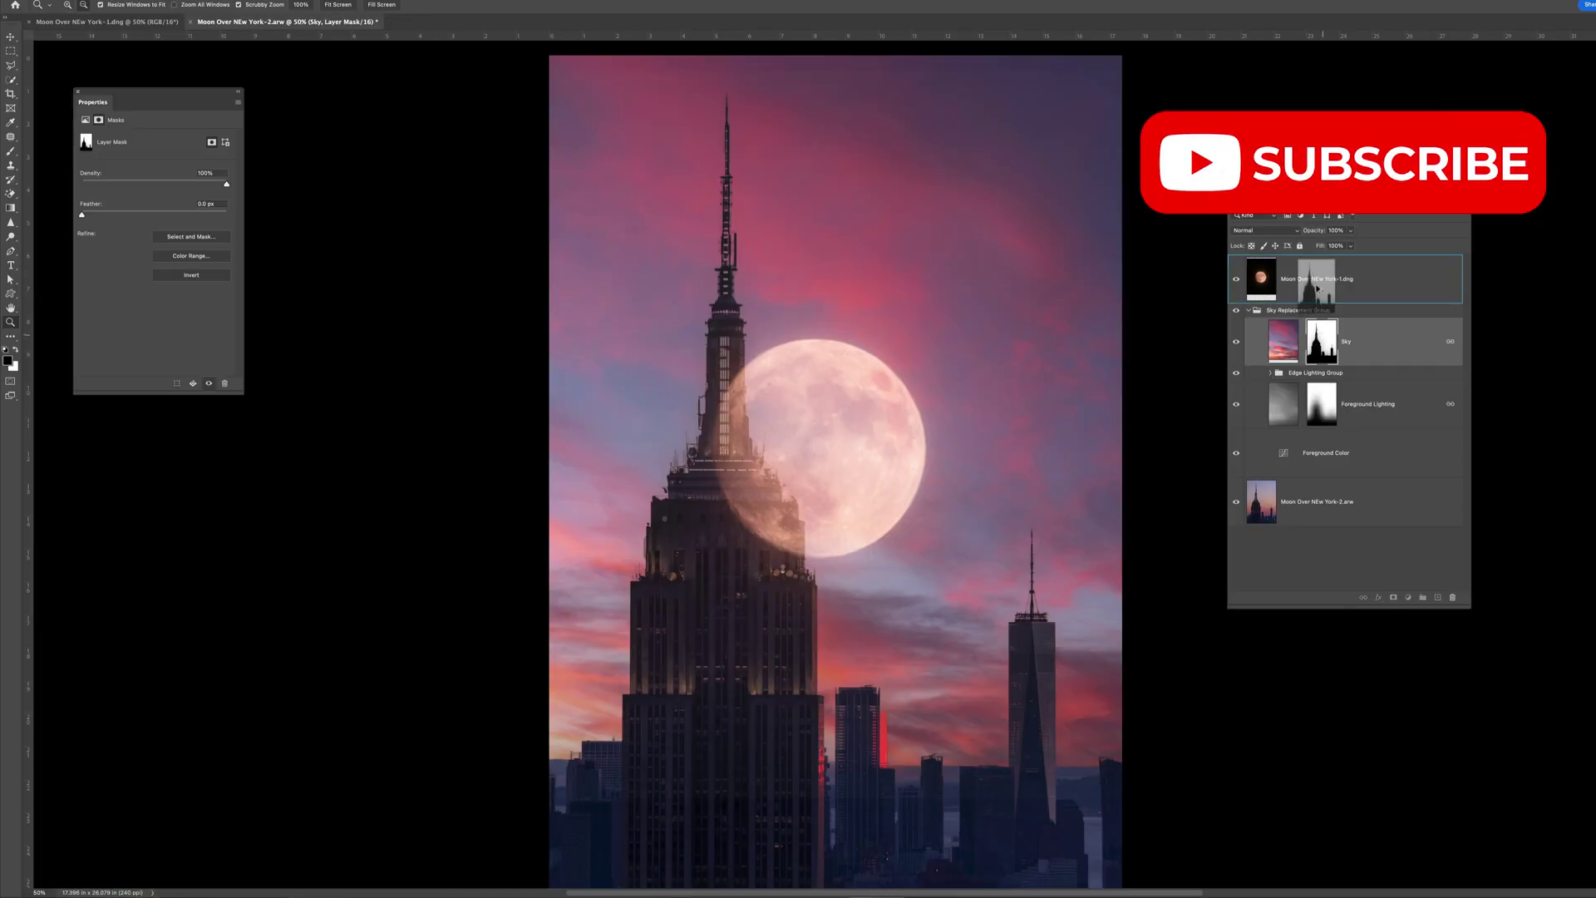
pyautogui.click(1418, 283)
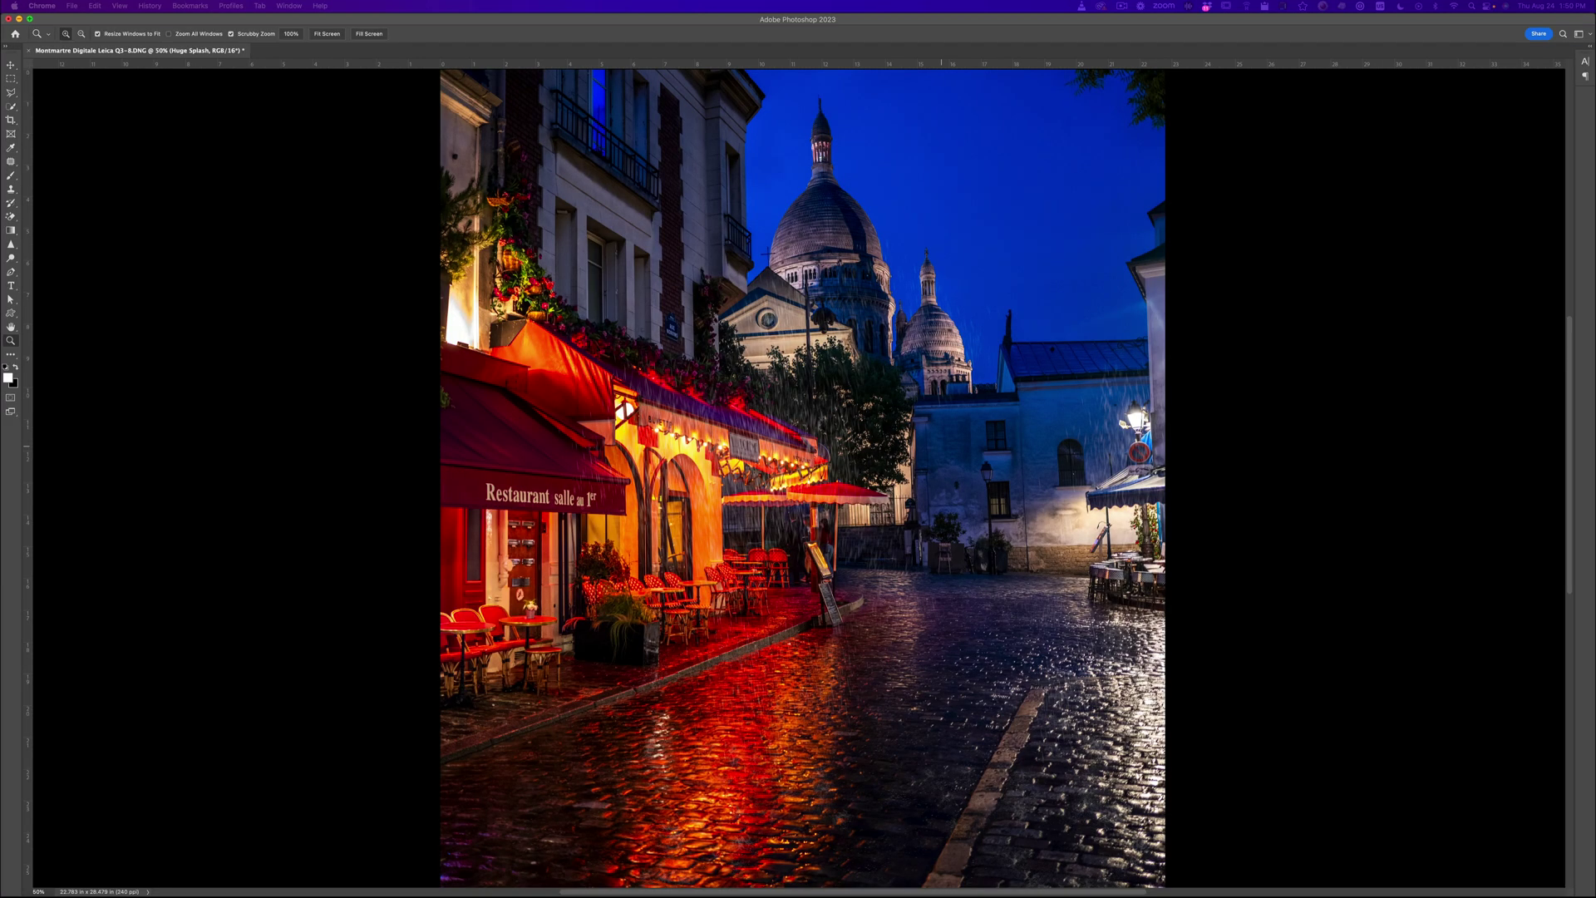
# Step: Group the six rain and splash layers from Big Rain to Huge Splash and name the group rain
pyautogui.click(1116, 536)
pyautogui.moveTo(1184, 241); pyautogui.dragTo(1269, 219)
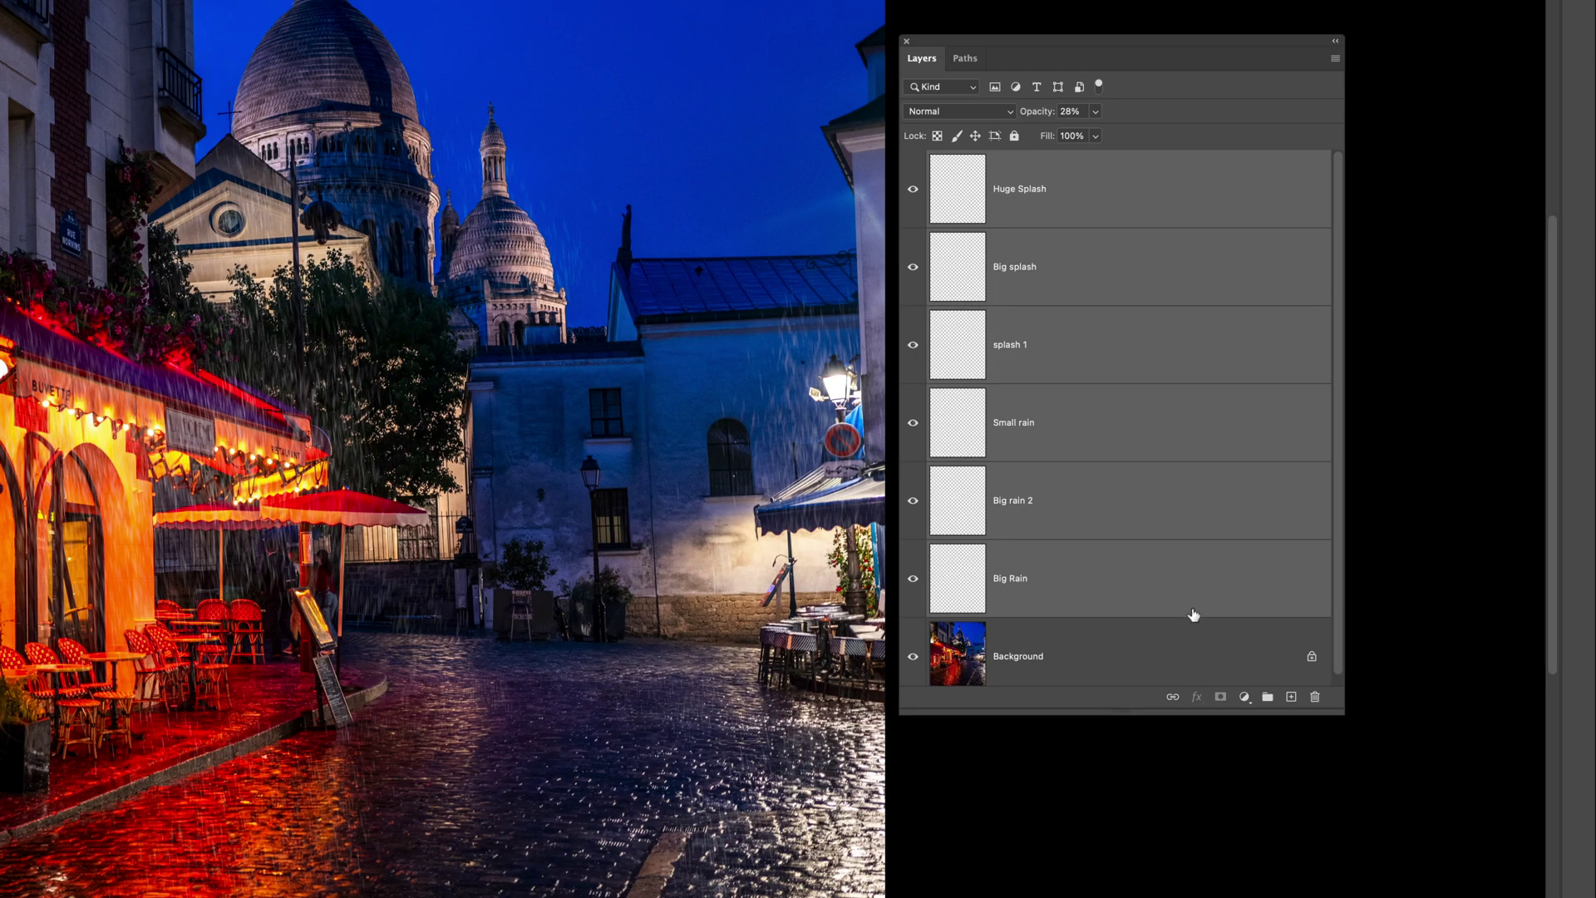
pyautogui.moveTo(1331, 566); pyautogui.dragTo(1382, 614)
pyautogui.moveTo(1270, 688); pyautogui.dragTo(1268, 697)
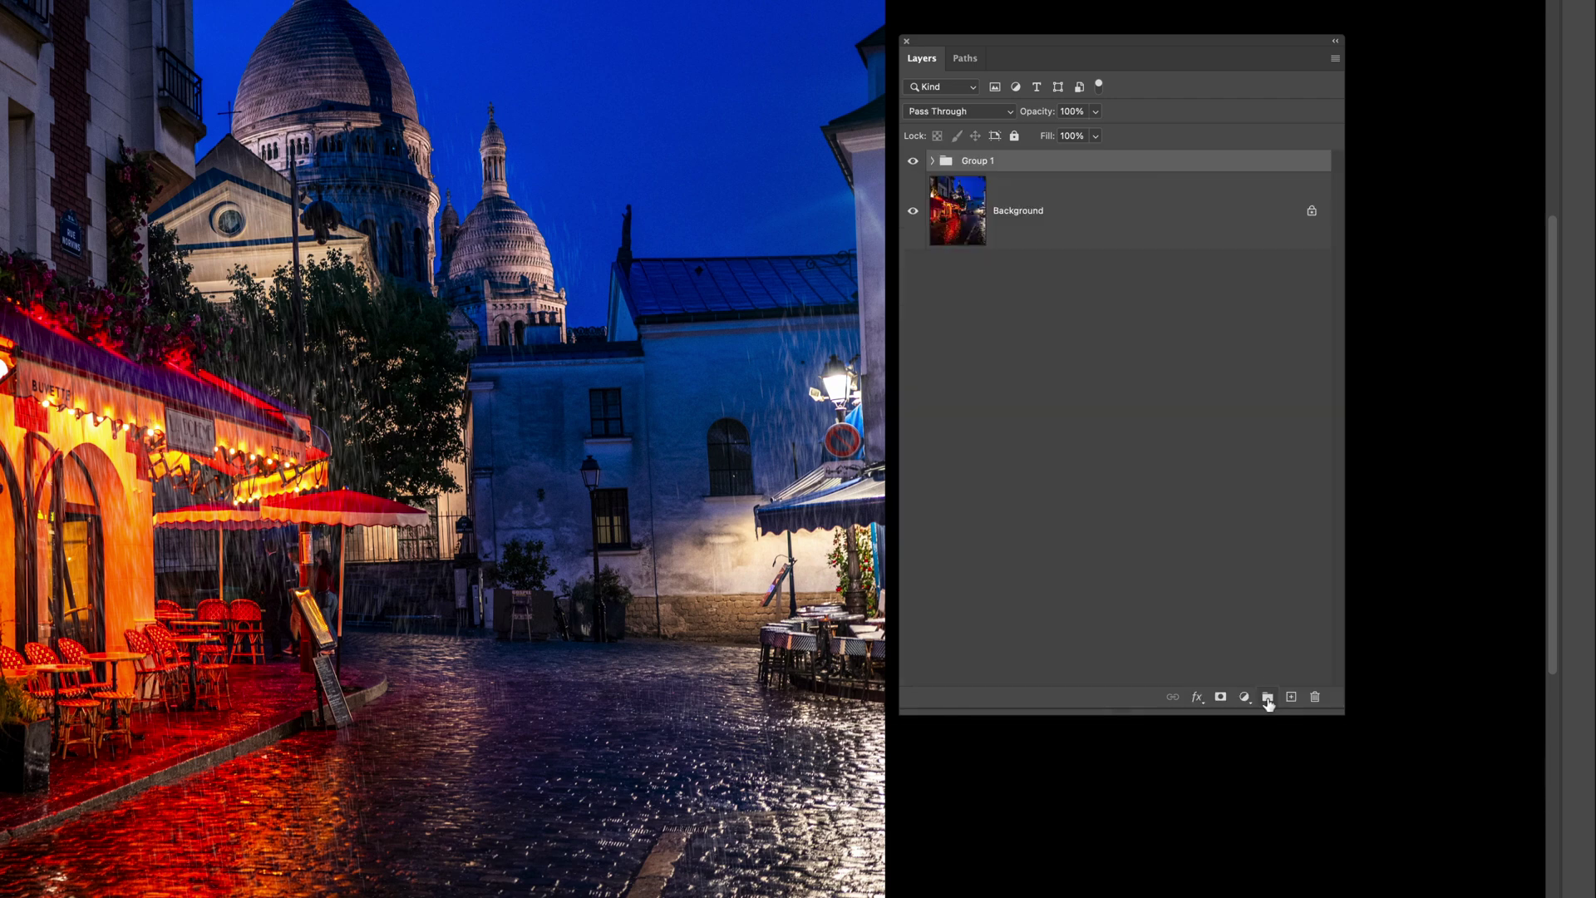
pyautogui.doubleClick(972, 163)
pyautogui.write('rain')
pyautogui.press('Return')
# Step: Toggle the rain group's visibility to compare the area around the trees and domes with and without the effect
pyautogui.keyDown('super'); pyautogui.click(237, 311); pyautogui.keyUp('super')
pyautogui.keyDown('super'); pyautogui.click(237, 311); pyautogui.keyUp('super')
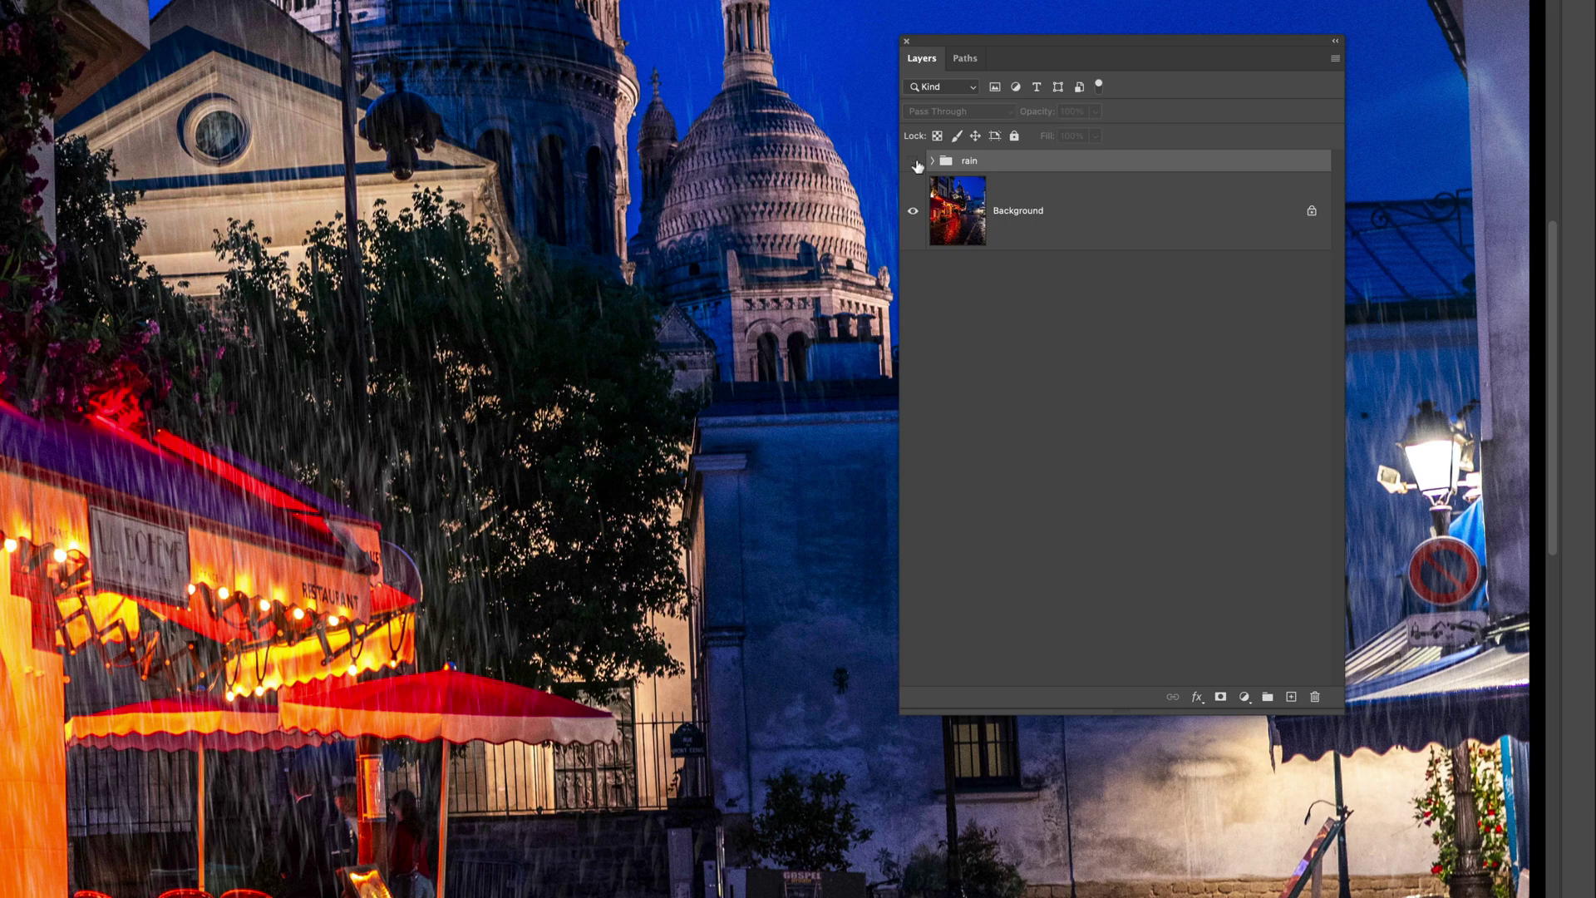
pyautogui.click(915, 163)
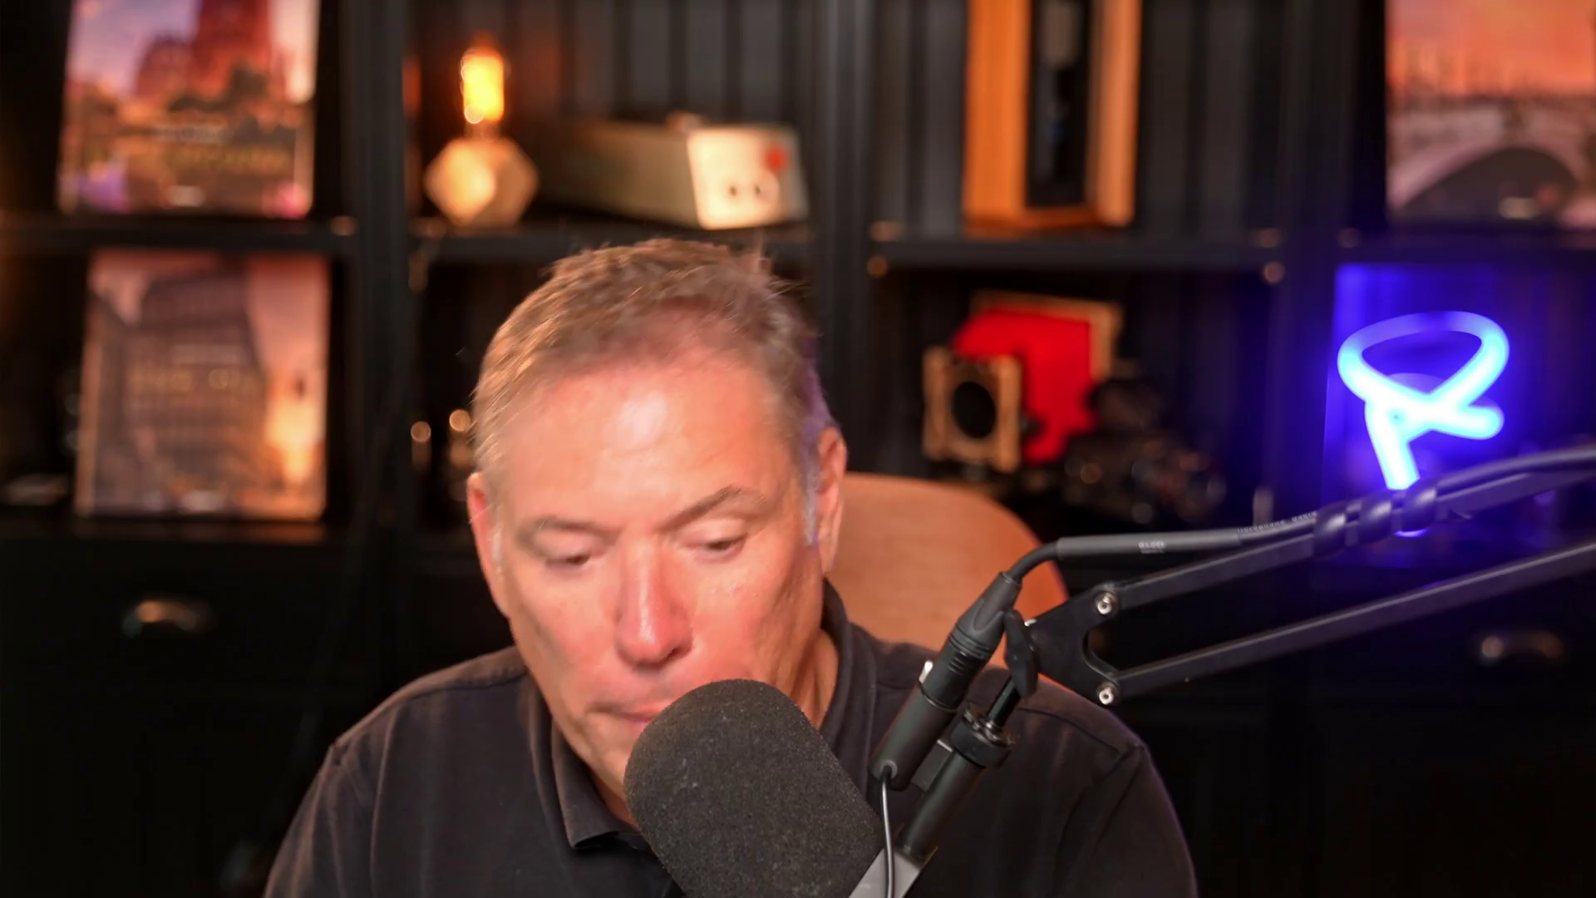